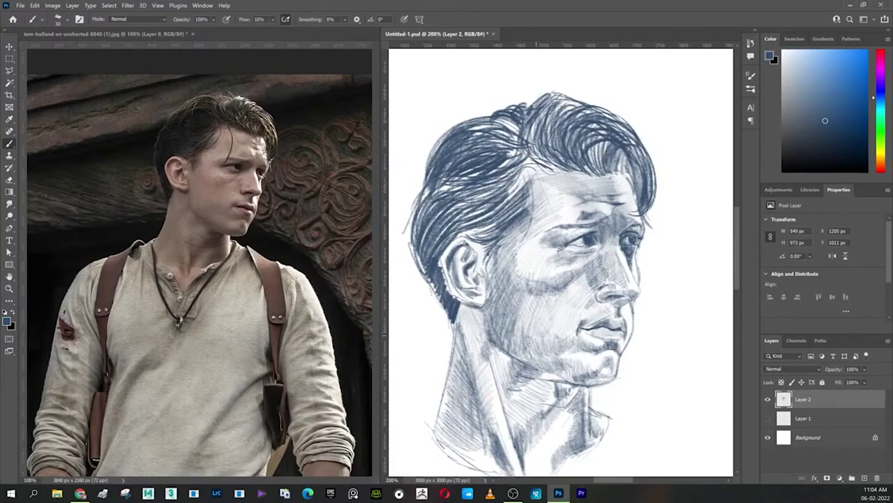
Step: Shade the lower cheek and jaw in faint blue-grey, then add white highlights on the nose and under the eye
mouse_move(529, 334)
left_mouse_down()
mouse_move(539, 352)
mouse_move(573, 343)
left_mouse_up()
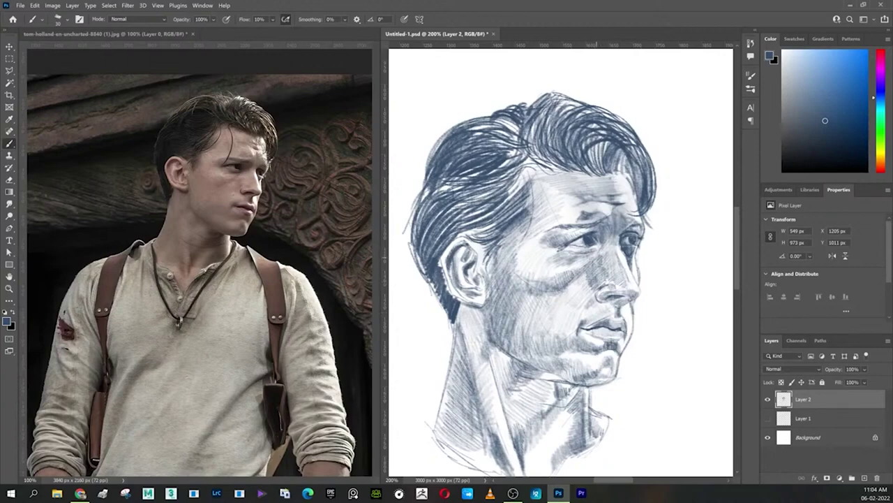
left_click(663, 293, "alt")
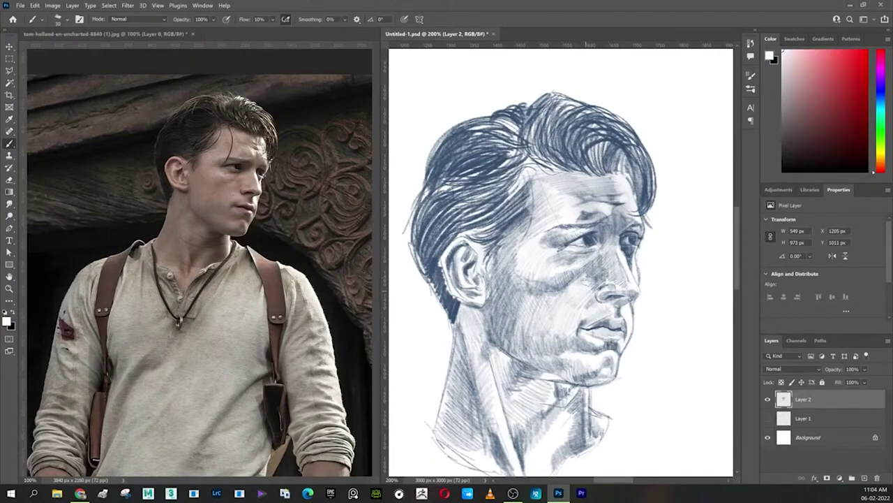
left_click_drag(587, 283, 588, 287)
left_click_drag(567, 273, 548, 275)
left_click(296, 304)
Step: Zoom in on the reference face, sample the sketch's blue-grey, and darken the cheek and jaw shading
scroll(297, 304, "up", 2)
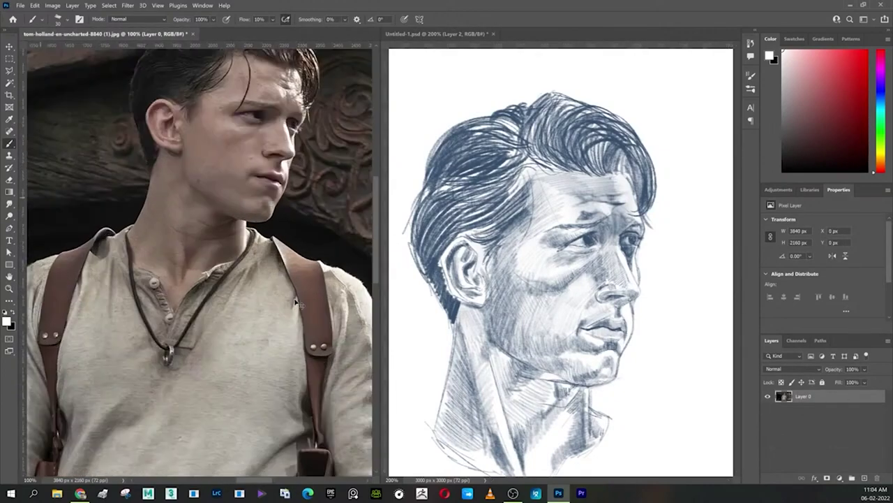
scroll(297, 304, "up", 3)
mouse_move(174, 230)
left_mouse_down()
mouse_move(169, 281)
mouse_move(218, 469)
left_mouse_up()
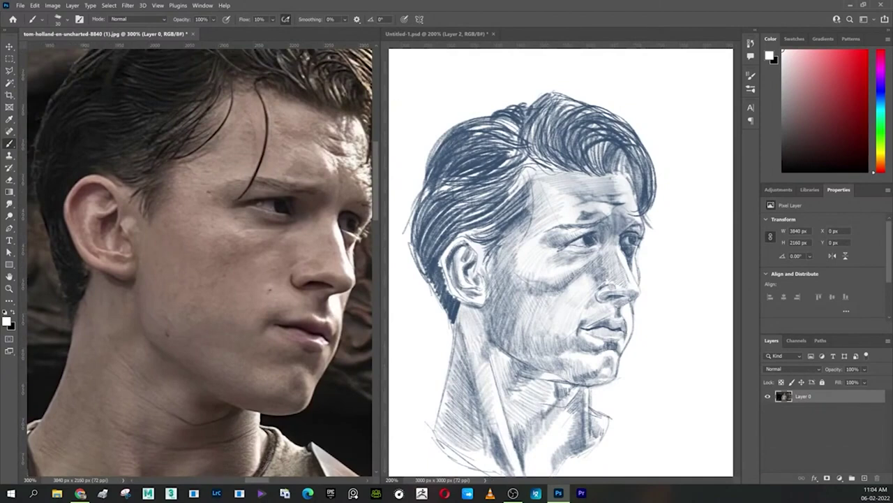
left_click(447, 34)
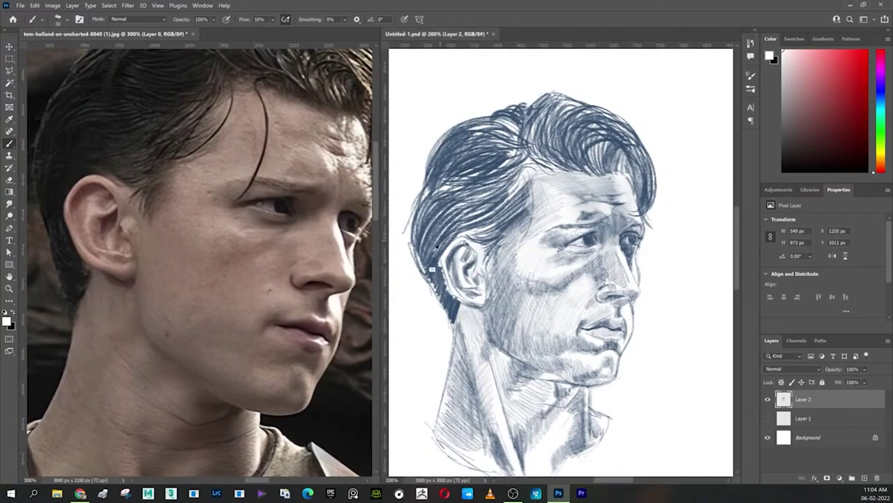
left_click(520, 253, "alt")
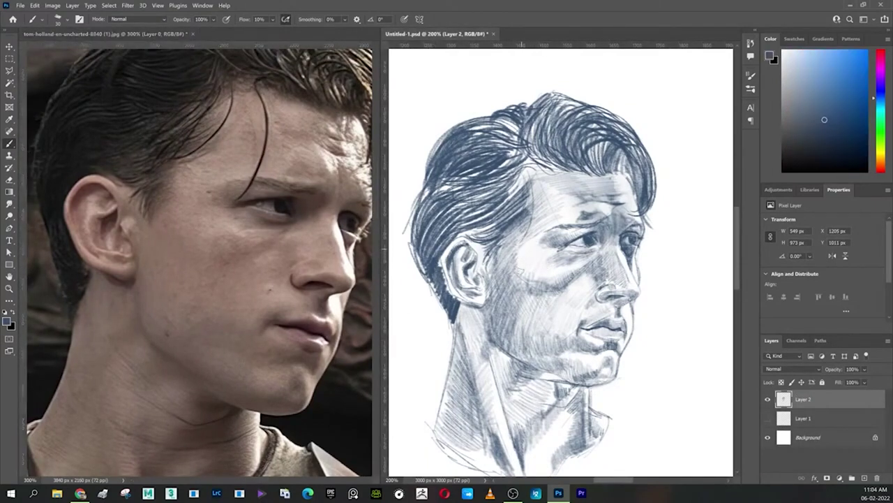
mouse_move(521, 265)
left_mouse_down()
mouse_move(525, 286)
mouse_move(546, 289)
left_mouse_up()
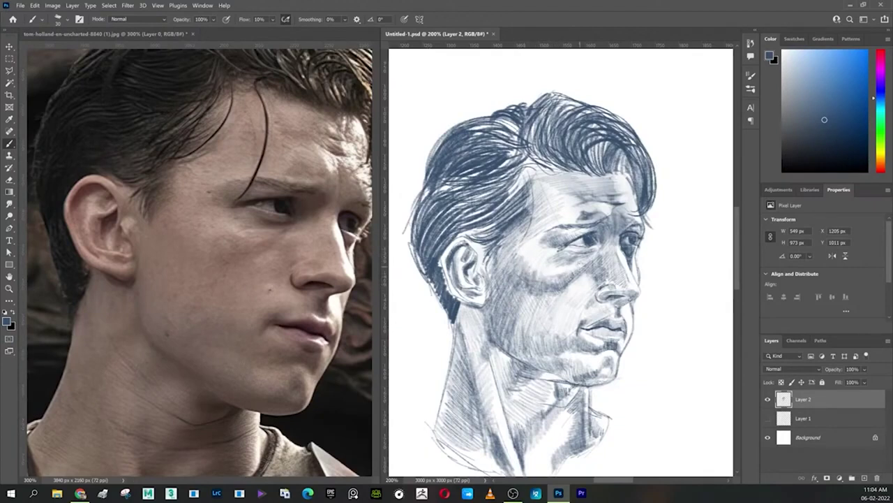
mouse_move(564, 292)
left_mouse_down()
mouse_move(533, 317)
mouse_move(519, 315)
mouse_move(518, 325)
mouse_move(542, 342)
left_mouse_up()
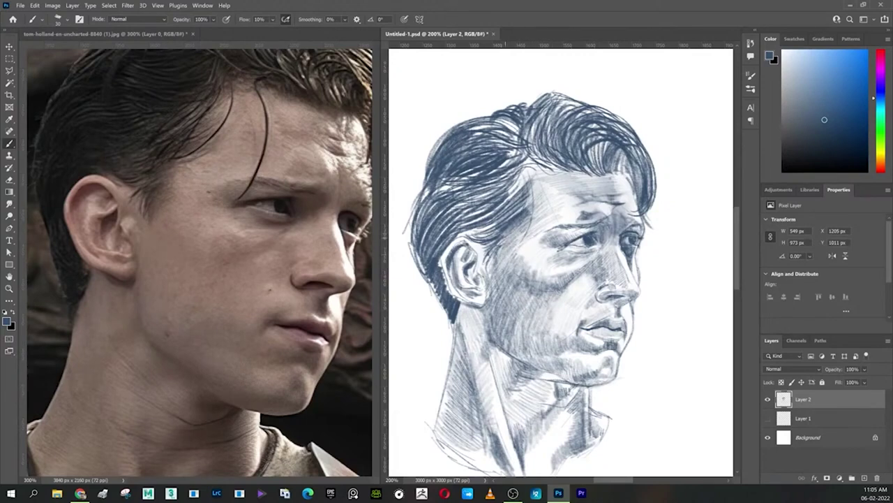
Step: Darken the temple and the hair above and behind the ear
mouse_move(493, 218)
left_mouse_down()
mouse_move(474, 236)
mouse_move(463, 222)
mouse_move(437, 238)
left_mouse_up()
left_click_drag(474, 207, 435, 256)
mouse_move(484, 187)
left_mouse_down()
mouse_move(426, 244)
mouse_move(420, 215)
left_mouse_up()
mouse_move(456, 173)
left_mouse_down()
mouse_move(417, 211)
mouse_move(425, 186)
left_mouse_up()
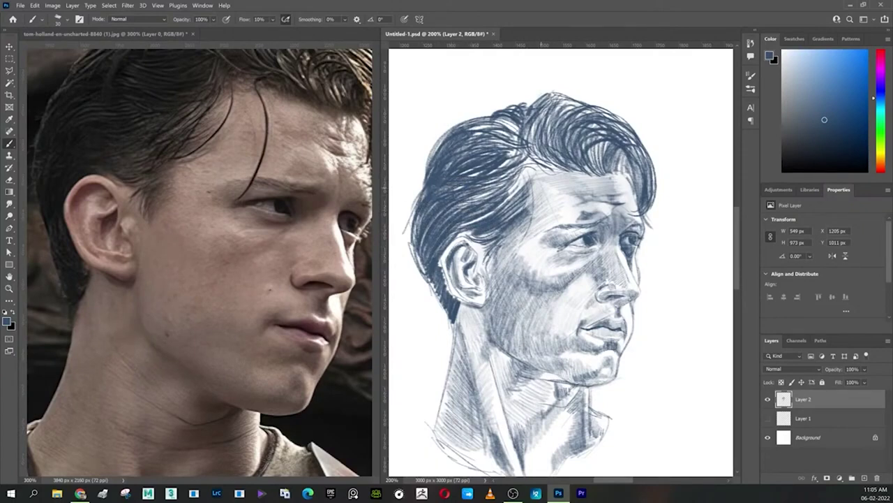
Step: Add dark pencil strokes through the top and upper-left of the hair
left_click_drag(292, 225, 287, 351)
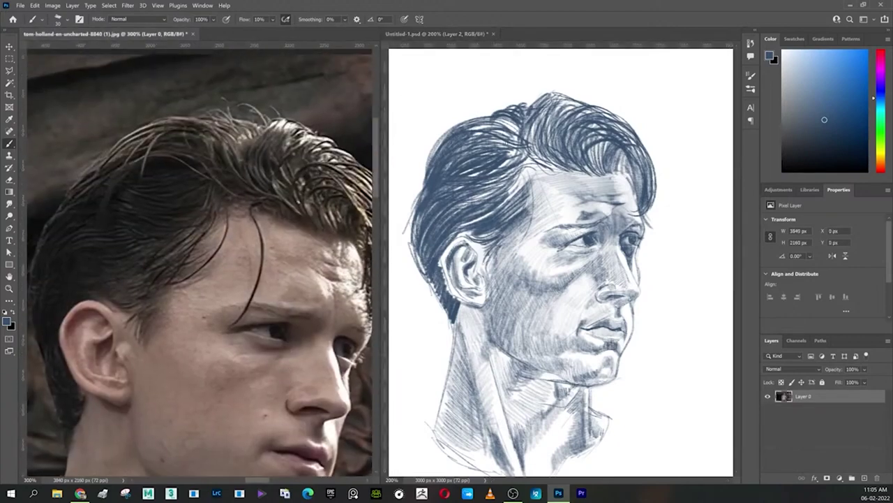
left_click(508, 140)
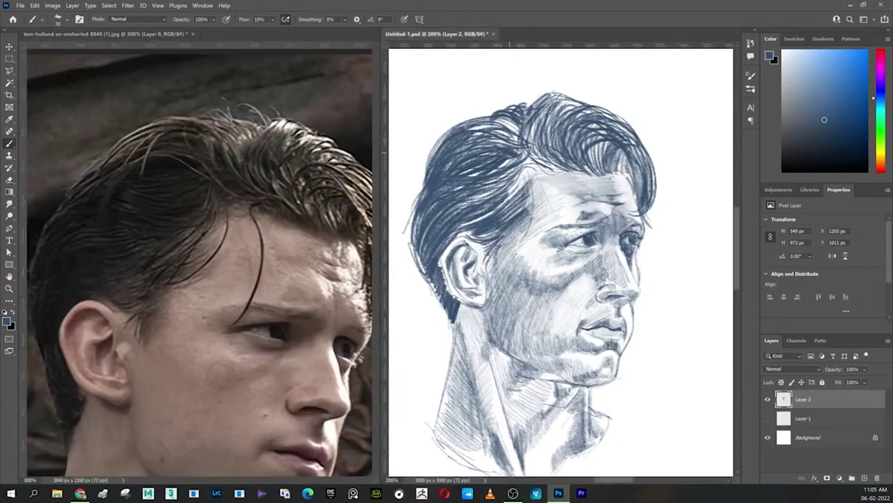
left_click_drag(518, 138, 523, 131)
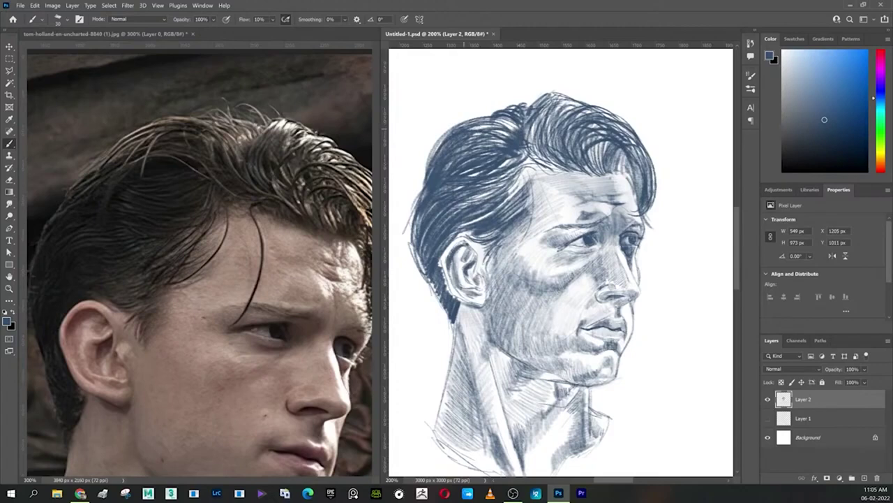
mouse_move(463, 130)
left_mouse_down()
mouse_move(508, 117)
mouse_move(447, 165)
left_mouse_up()
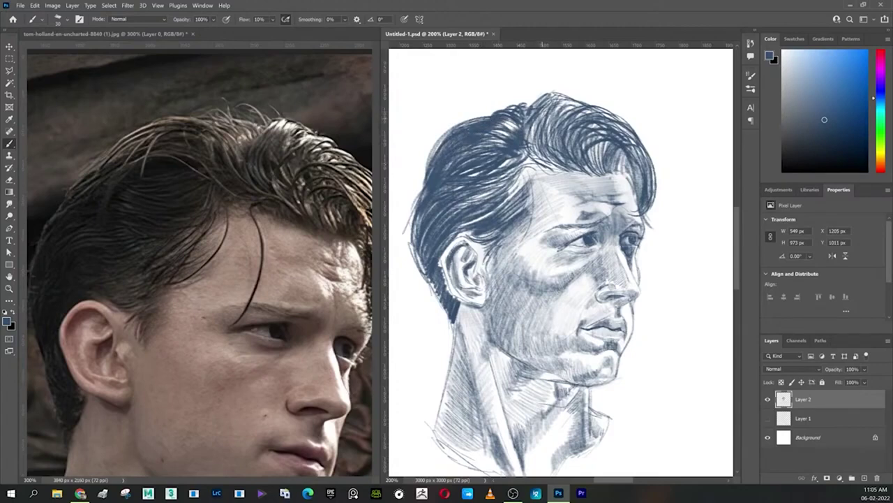
mouse_move(543, 122)
left_mouse_down()
mouse_move(539, 134)
mouse_move(549, 127)
mouse_move(555, 143)
mouse_move(571, 123)
mouse_move(586, 134)
mouse_move(604, 127)
mouse_move(556, 116)
mouse_move(529, 138)
mouse_move(537, 155)
left_mouse_up()
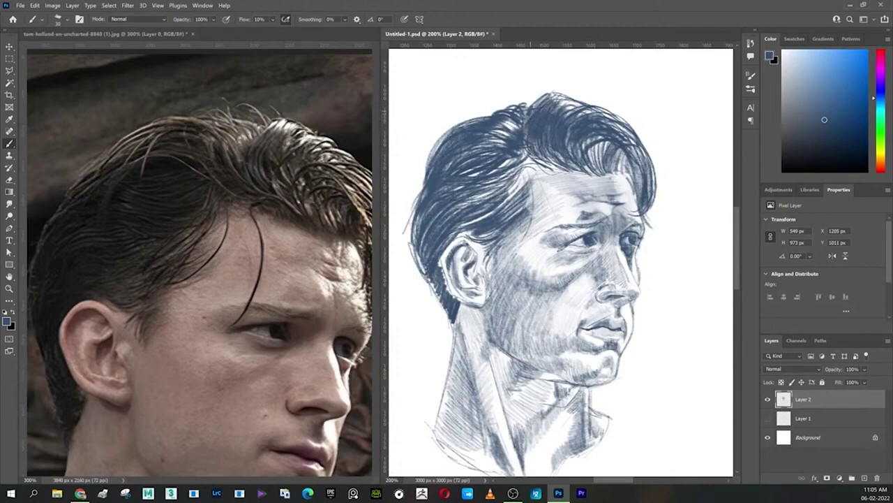
mouse_move(538, 99)
left_mouse_down()
mouse_move(454, 130)
mouse_move(435, 154)
left_mouse_up()
left_click_drag(492, 113, 447, 133)
left_click_drag(456, 124, 441, 144)
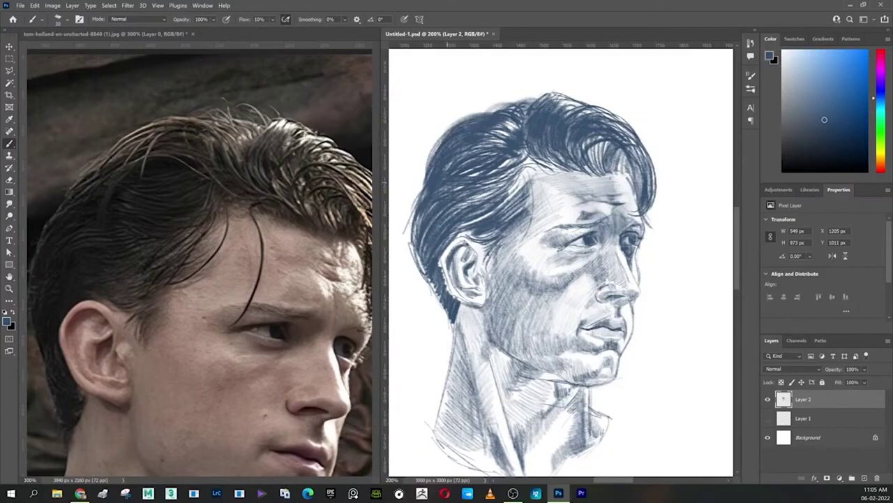
Step: Darken the hatching along the right side of the hair
left_click_drag(279, 265, 185, 256)
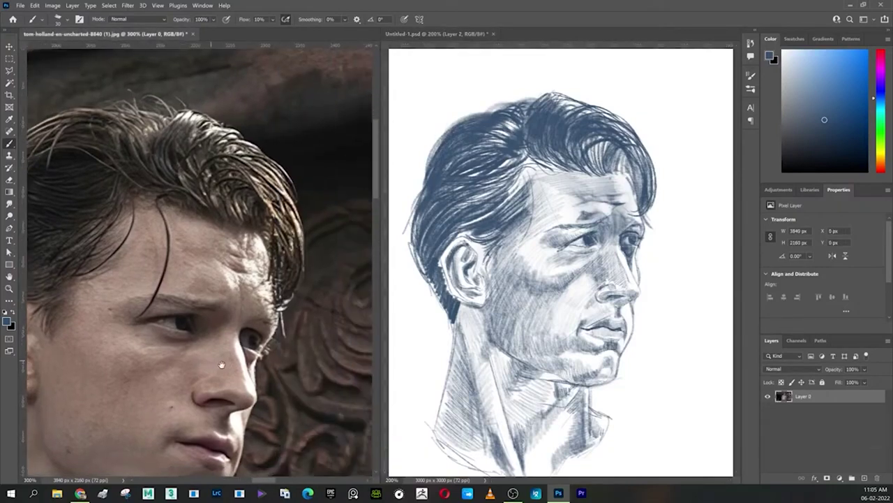
left_click(589, 111)
left_click_drag(636, 133, 651, 202)
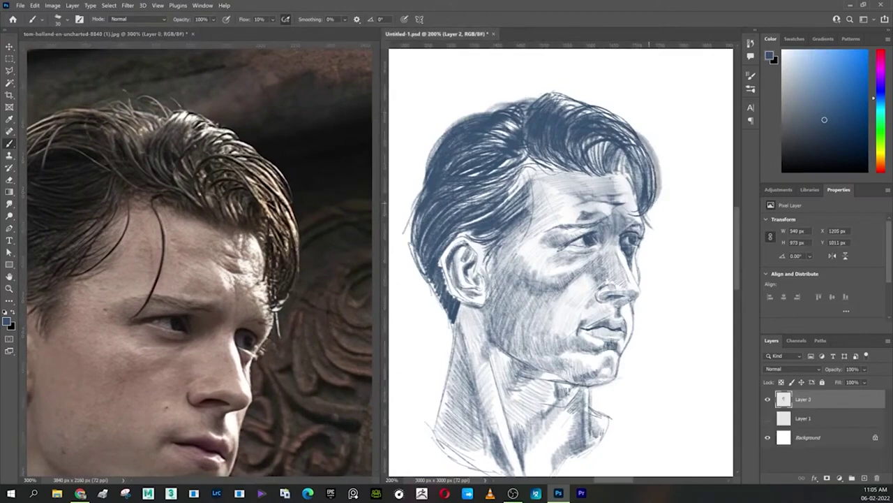
left_click_drag(619, 126, 653, 209)
left_click_drag(649, 172, 656, 191)
mouse_move(604, 117)
left_mouse_down()
mouse_move(651, 171)
mouse_move(634, 139)
left_mouse_up()
mouse_move(638, 144)
left_mouse_down()
mouse_move(646, 182)
mouse_move(656, 185)
left_mouse_up()
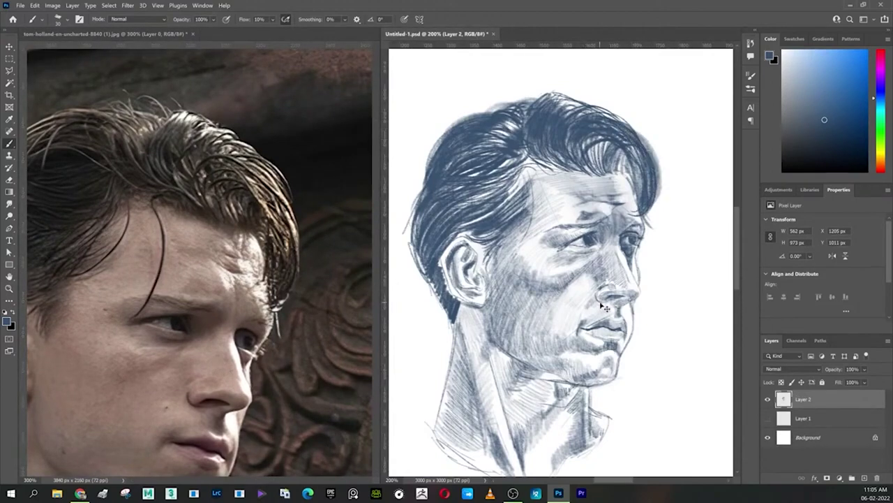
Step: Try a horizontal flip on the sketch layer, then cancel it
key("ctrl+t")
right_click(619, 290)
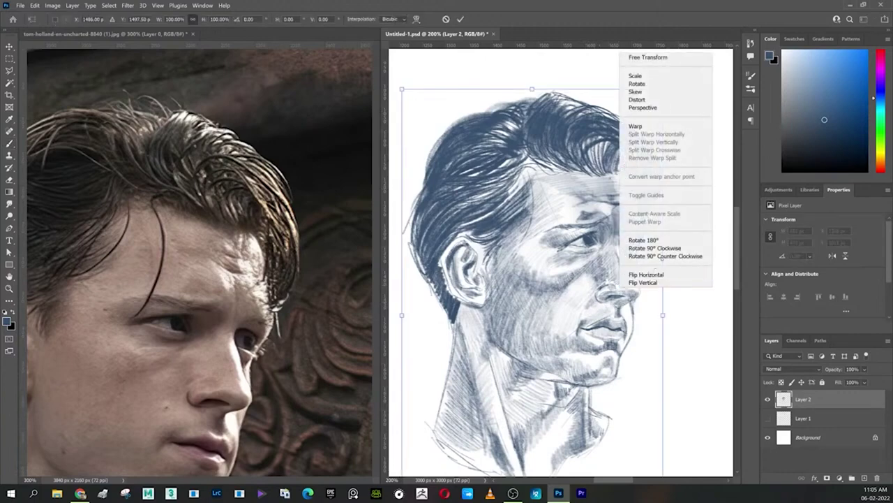
left_click(647, 275)
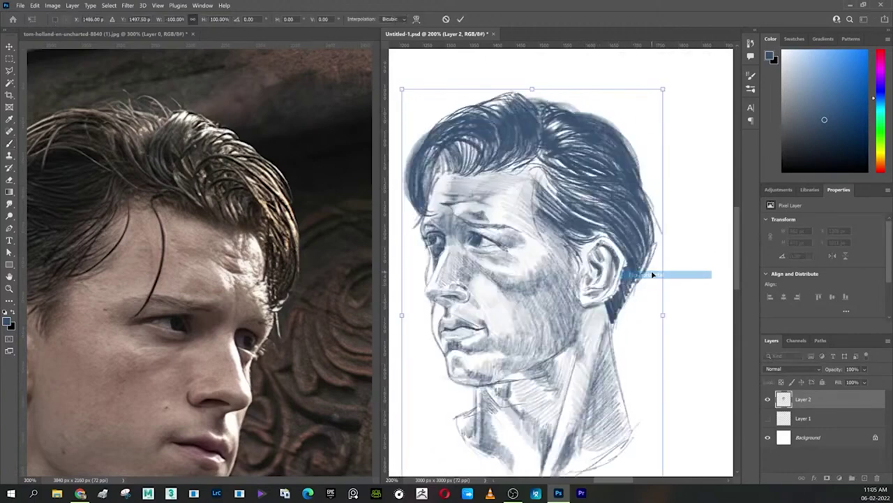
key("Escape")
Step: Try a horizontal flip on the reference photo, then cancel it
left_click(301, 352)
key("ctrl+t")
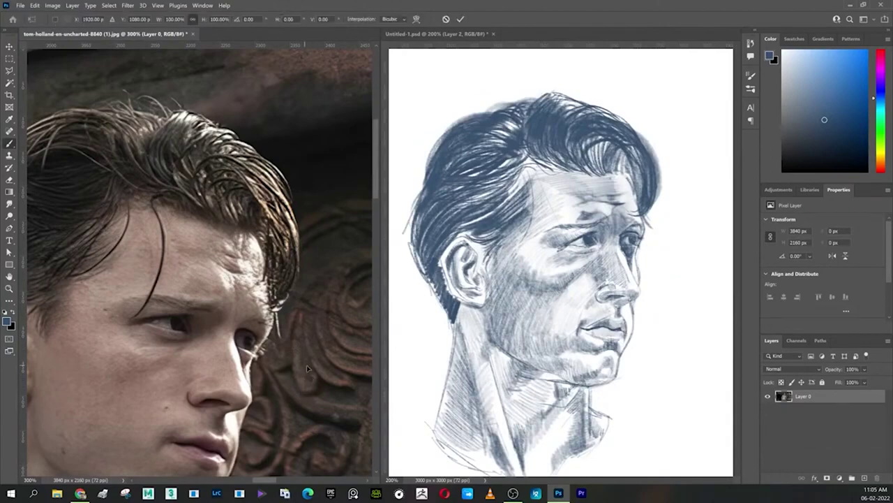
right_click(306, 341)
left_click(317, 329)
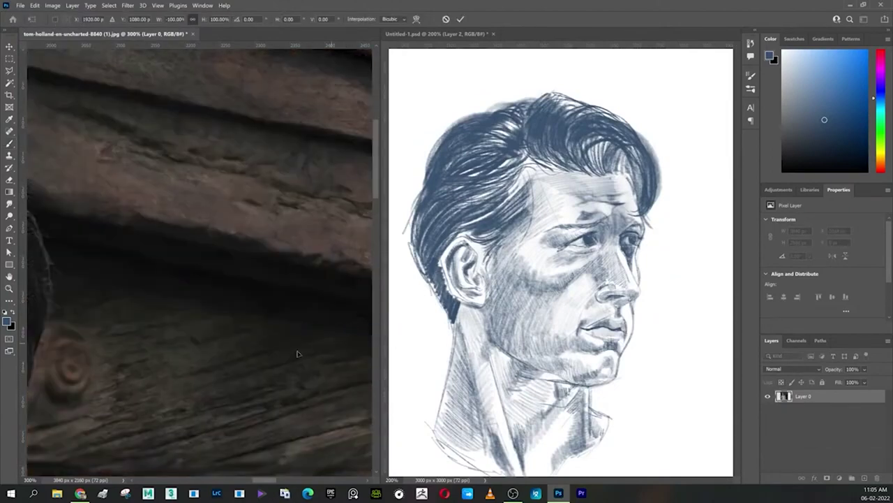
left_click_drag(268, 337, 297, 318)
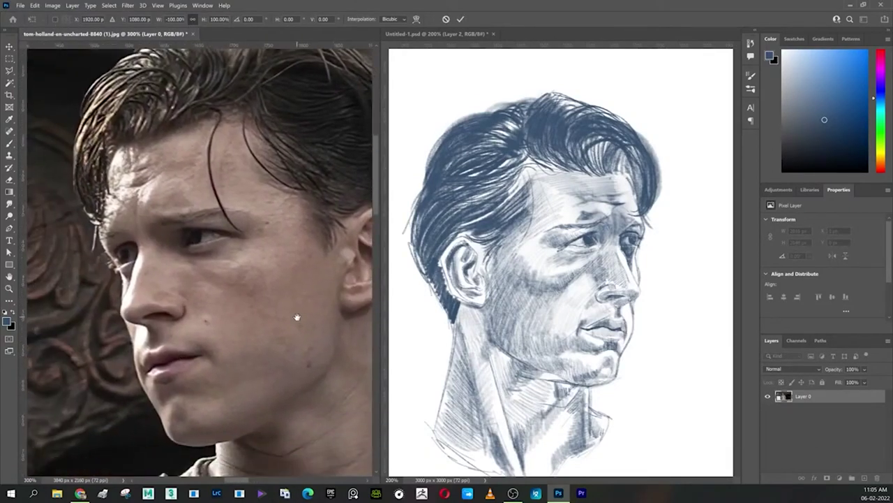
key("Escape")
left_click(663, 276)
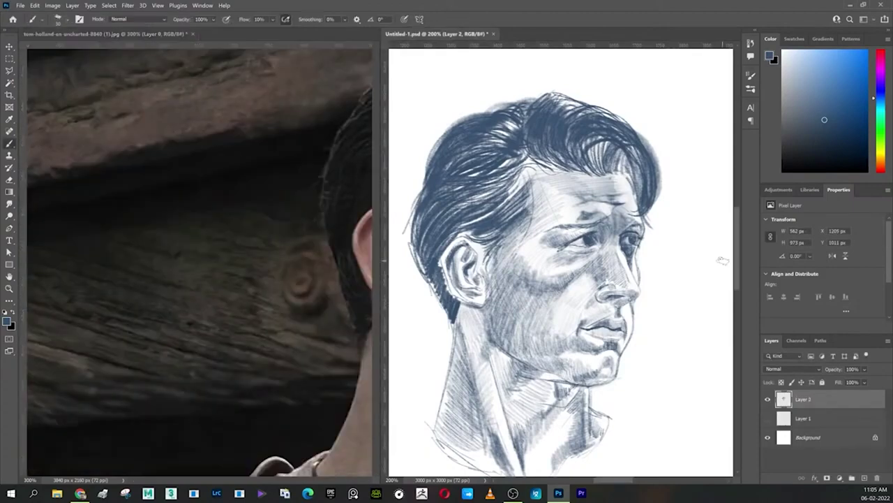
Step: Flip the reference photo horizontally and commit the transform
left_click(230, 253)
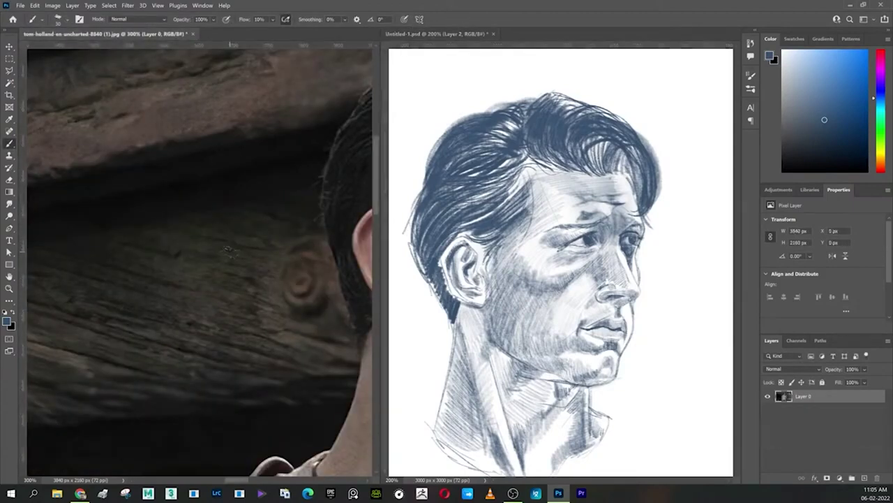
key("ctrl+t")
right_click(239, 254)
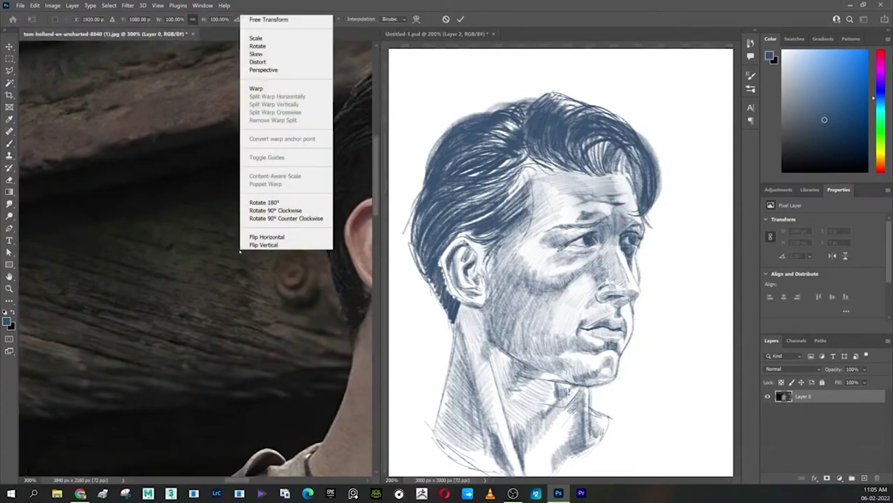
left_click(262, 231)
key("Return")
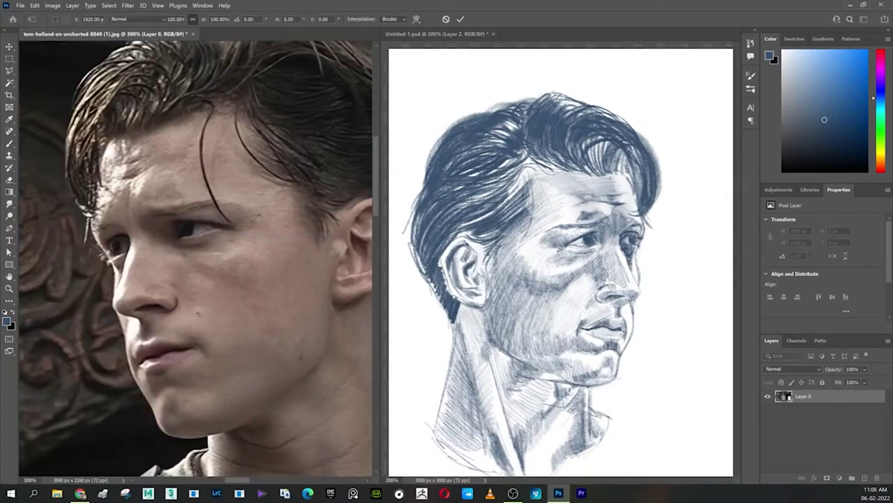
Step: Flip the sketch layer horizontally and commit the transform
left_click(611, 263)
key("ctrl+t")
right_click(612, 262)
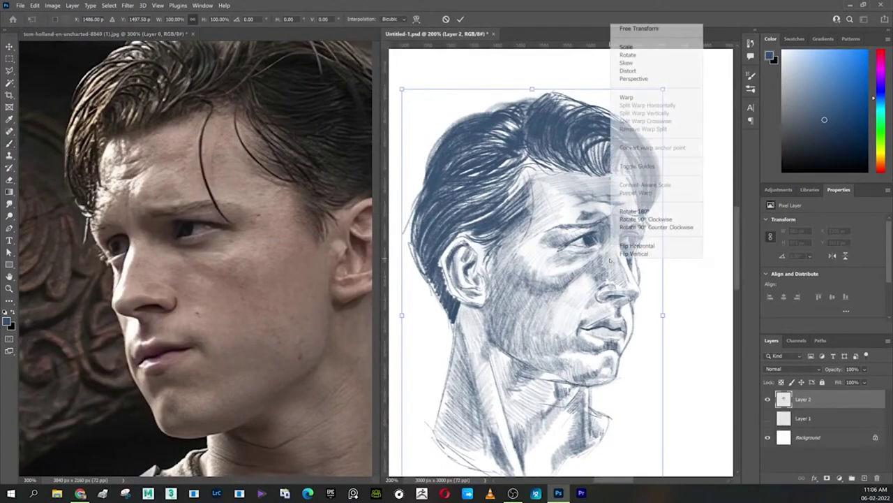
left_click(628, 247)
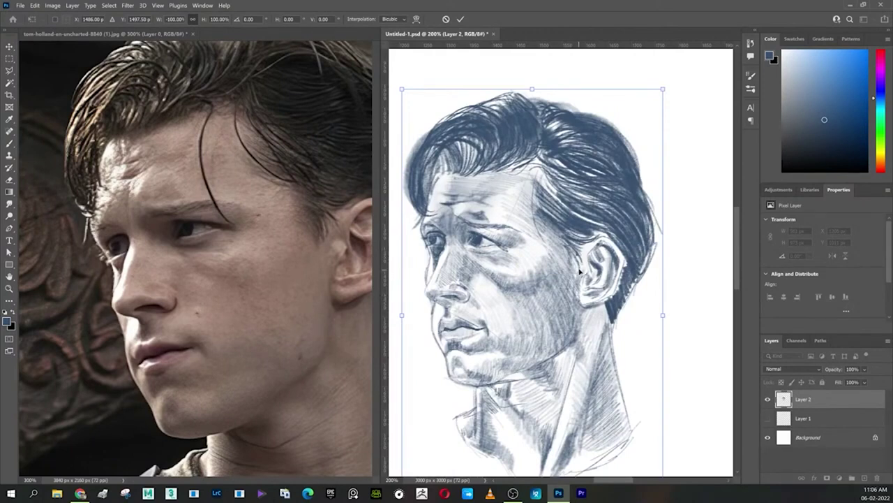
key("Return")
Step: Select Layer 2 on the sketch and nudge it up a few pixels
key("b")
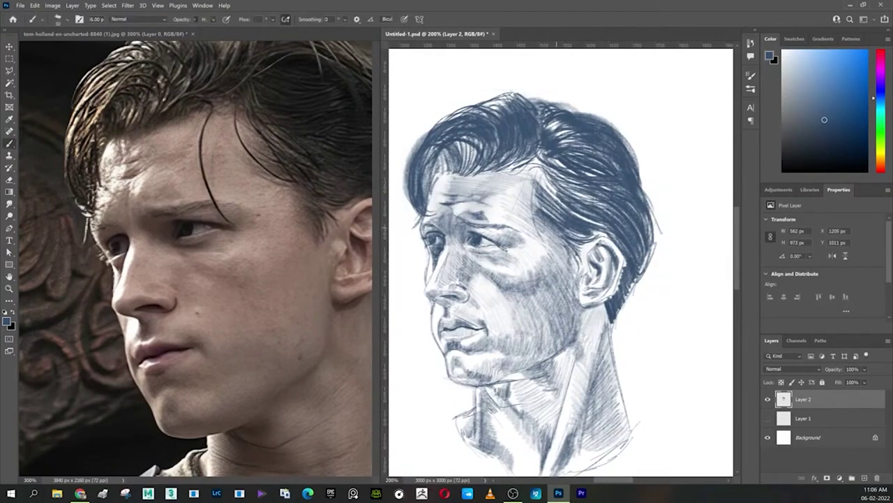
scroll(530, 252, "up", 2)
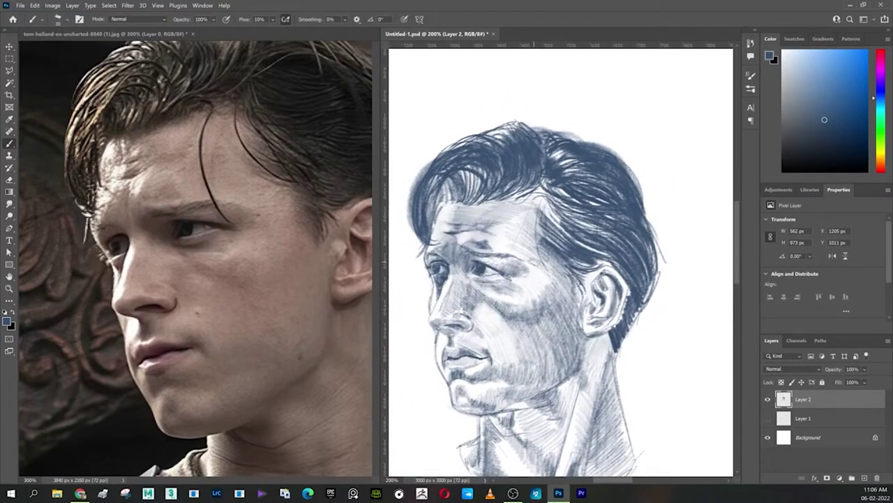
key("ctrl+r")
right_click(540, 254, "ctrl")
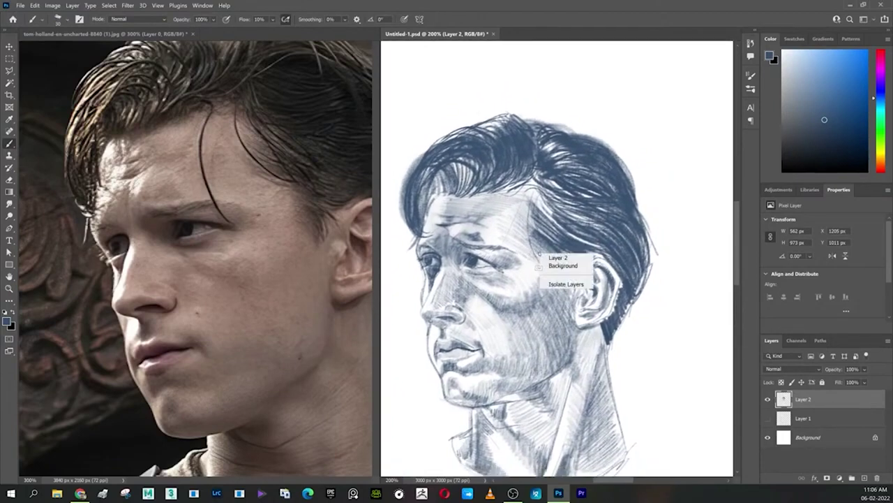
left_click(573, 252)
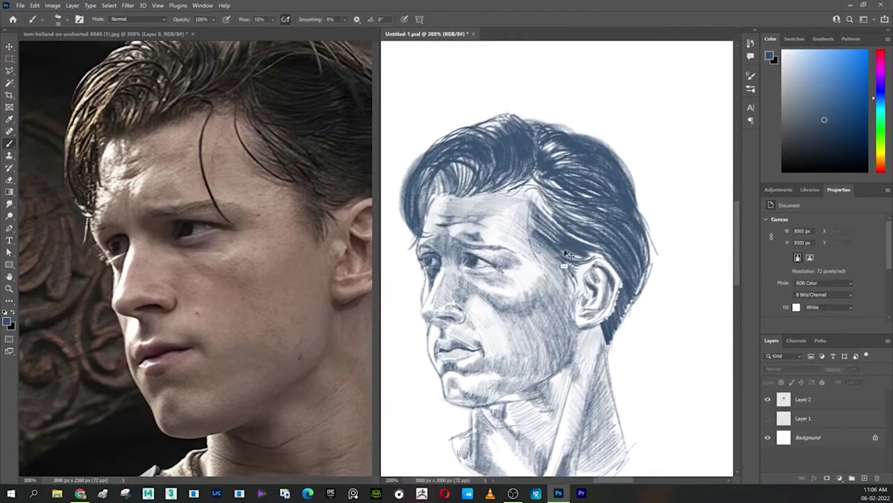
key("ctrl+r")
left_click_drag(566, 256, 567, 252)
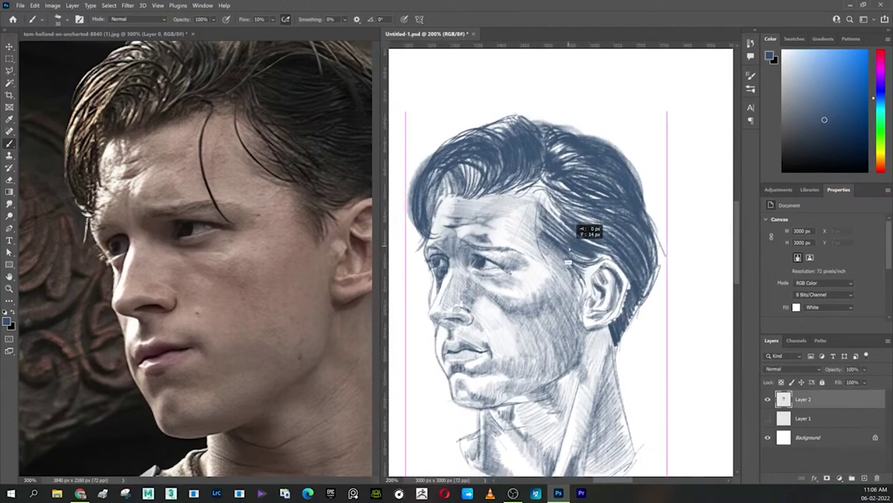
Step: Check the sketch with Rotate View, pan its view upward, and return to the Brush tool
key("r")
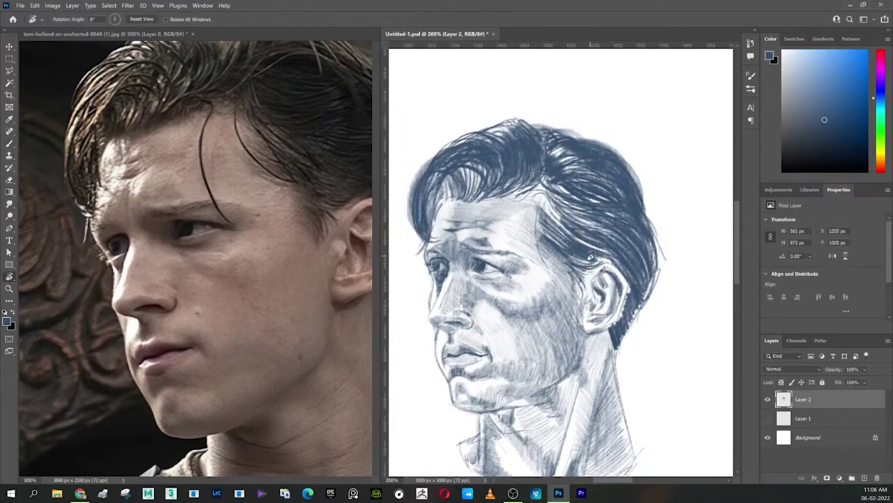
left_click_drag(593, 256, 592, 249)
key("b")
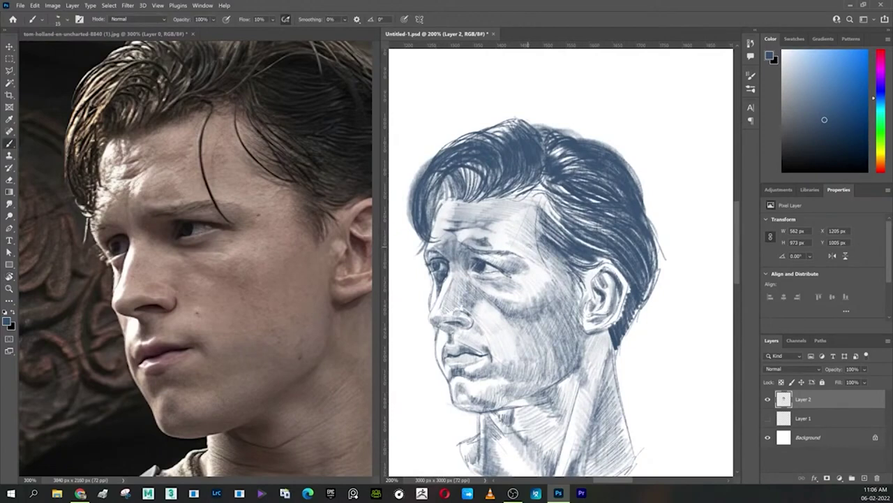
left_click(290, 390)
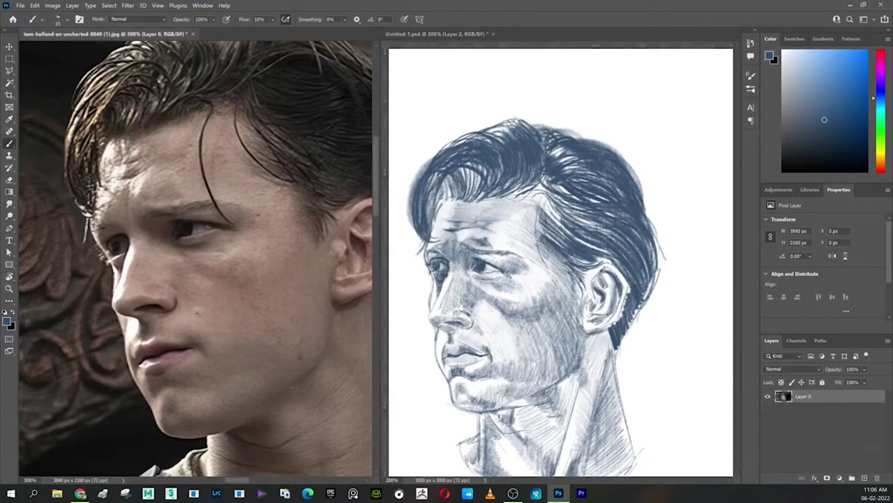
key("r")
left_click_drag(582, 338, 599, 307)
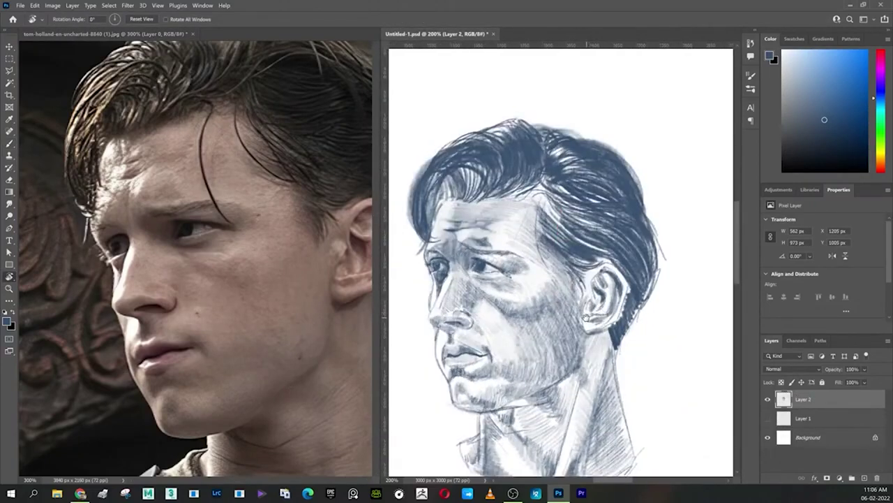
left_click_drag(599, 312, 597, 252)
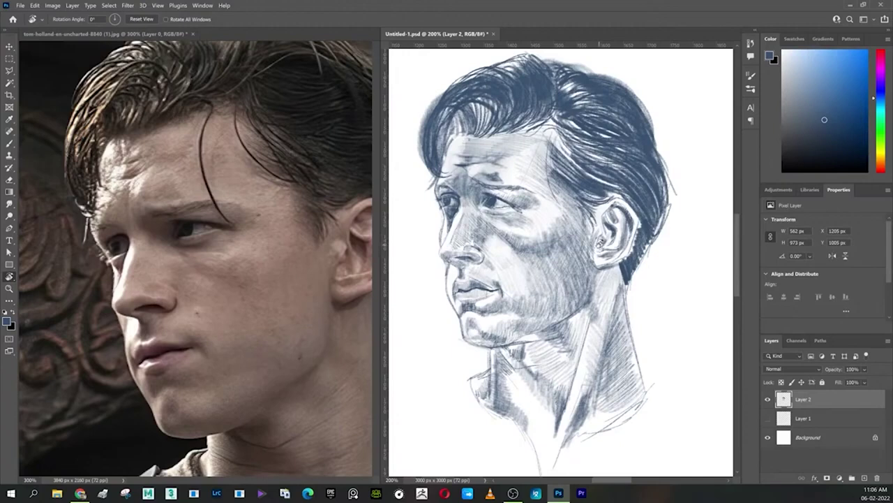
key("b")
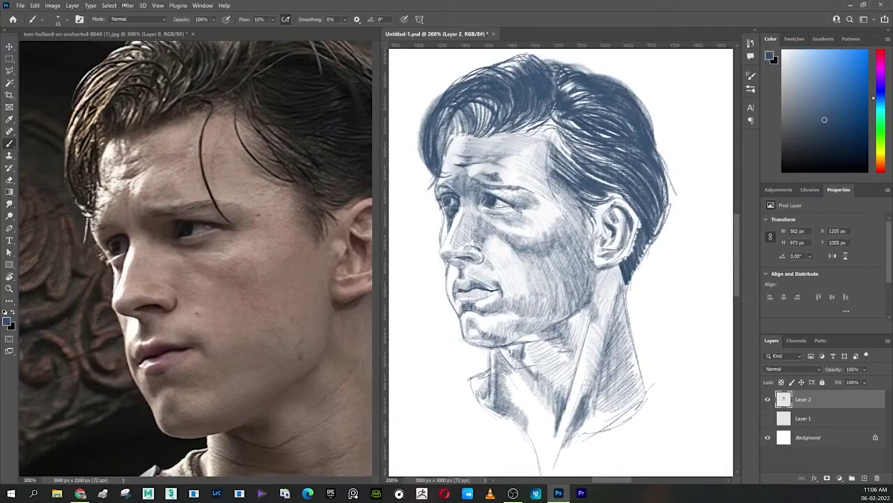
Step: Open Liquify on the sketch and toggle Show Backdrop while zooming in and out
left_click(127, 5)
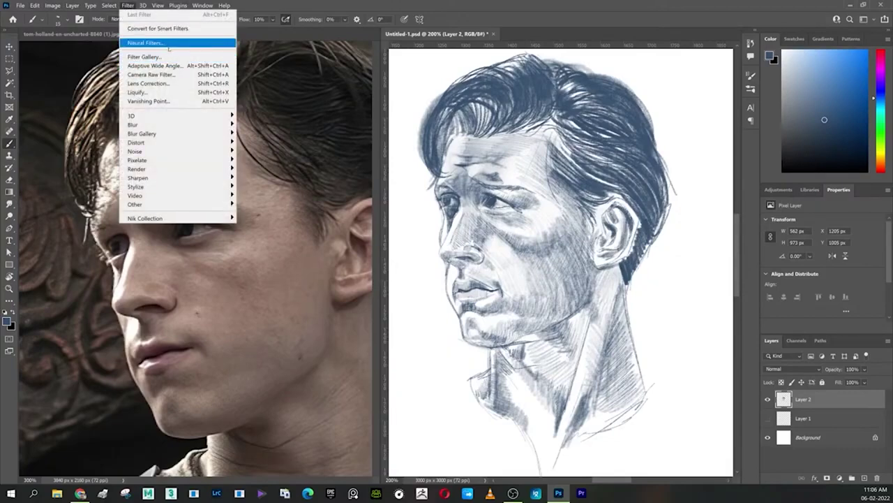
left_click(169, 93)
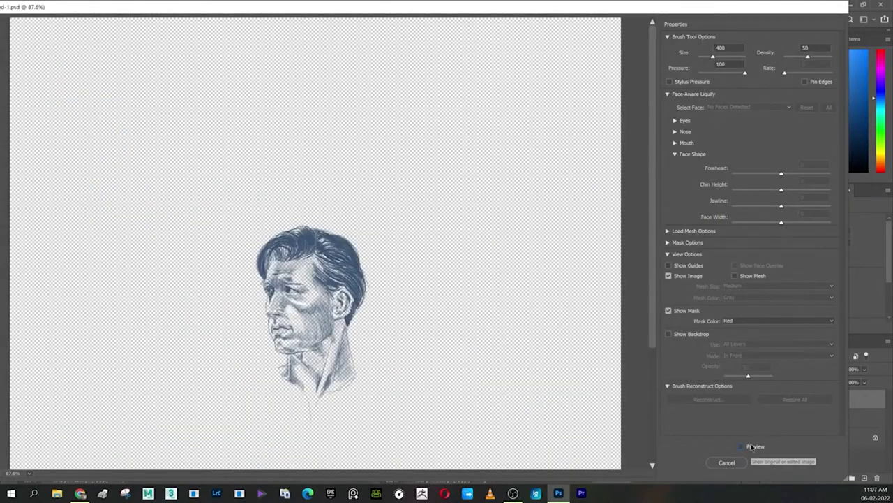
left_click(668, 334)
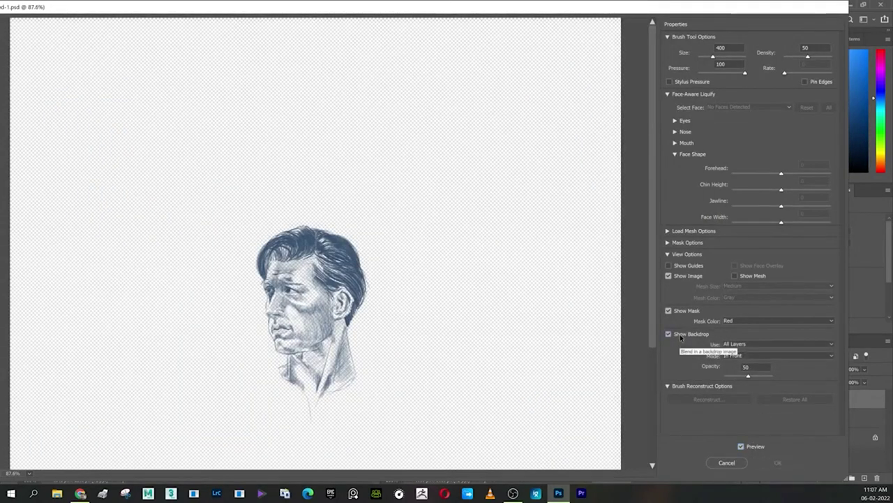
key("ctrl+plus")
key("ctrl+plus")
key("ctrl+plus")
key("ctrl+plus")
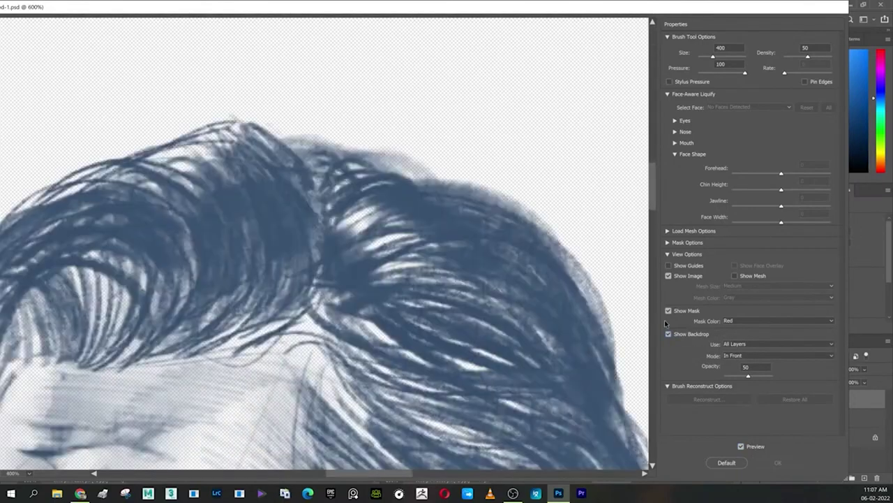
key("ctrl+minus")
key("ctrl+minus")
key("ctrl+minus")
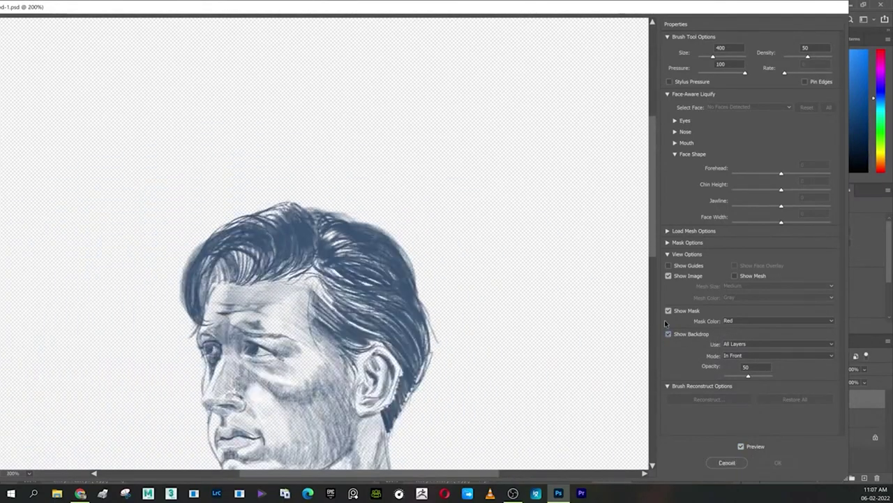
left_click(668, 333)
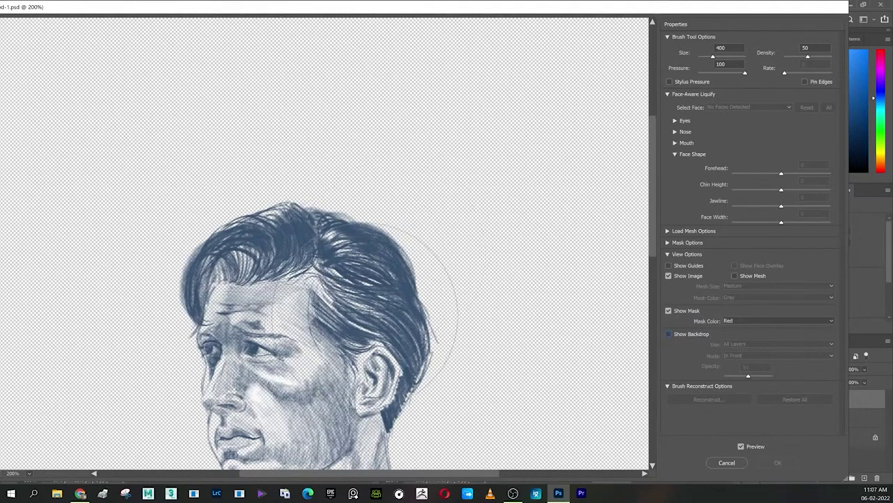
key("space")
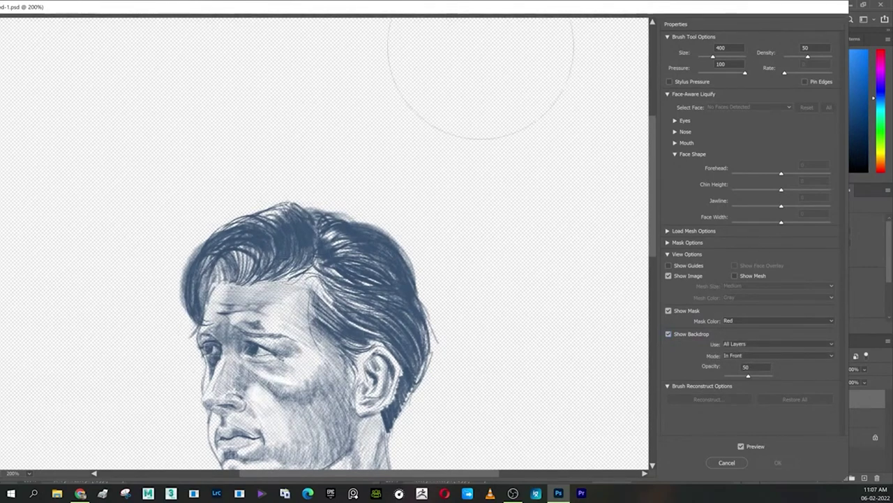
Step: Place the Liquify window beside the reference photo, then apply the warp
double_click(807, 8)
left_click_drag(807, 15, 787, 9)
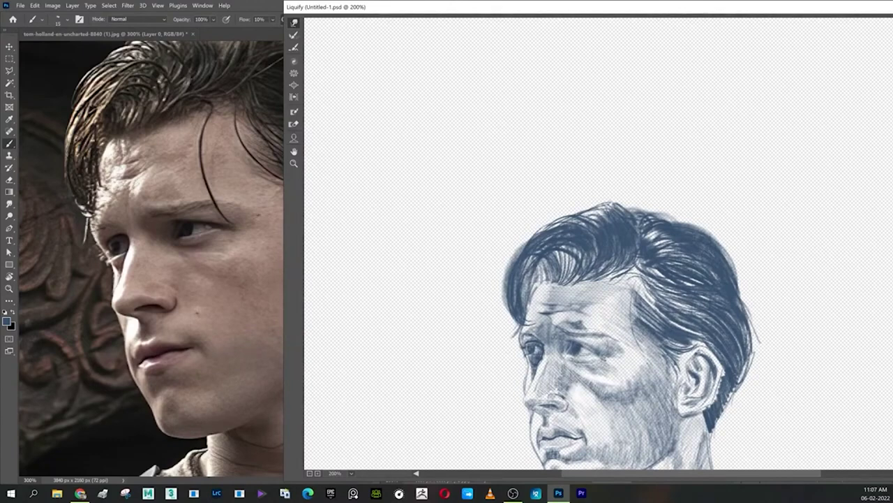
double_click(726, 8)
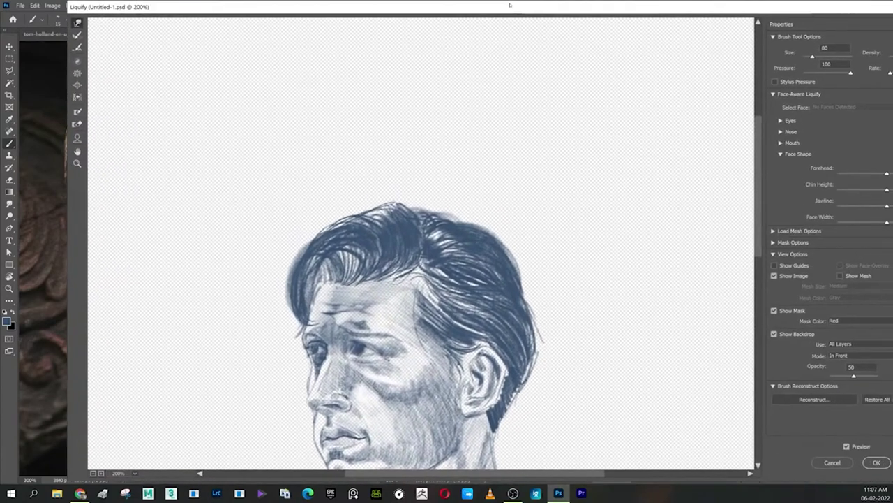
left_click(869, 462)
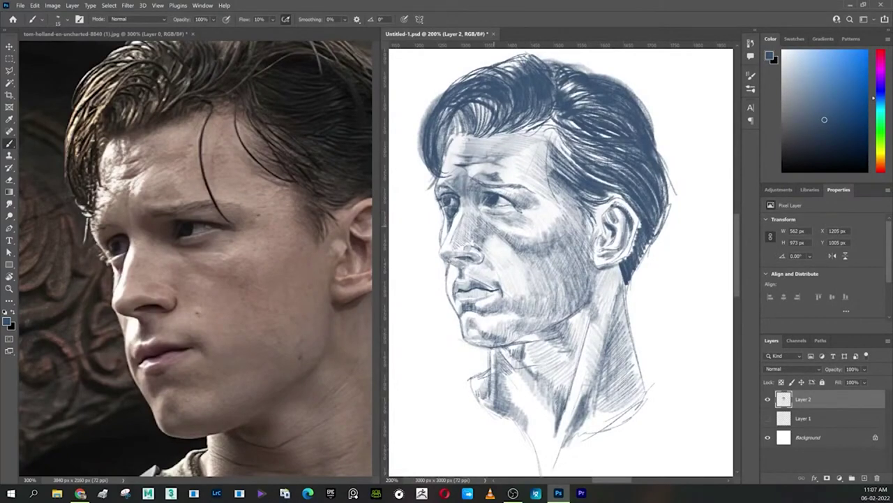
Step: Zoom in on the sketch face, reset colours, and sample a blue-grey tone
key("ctrl+plus")
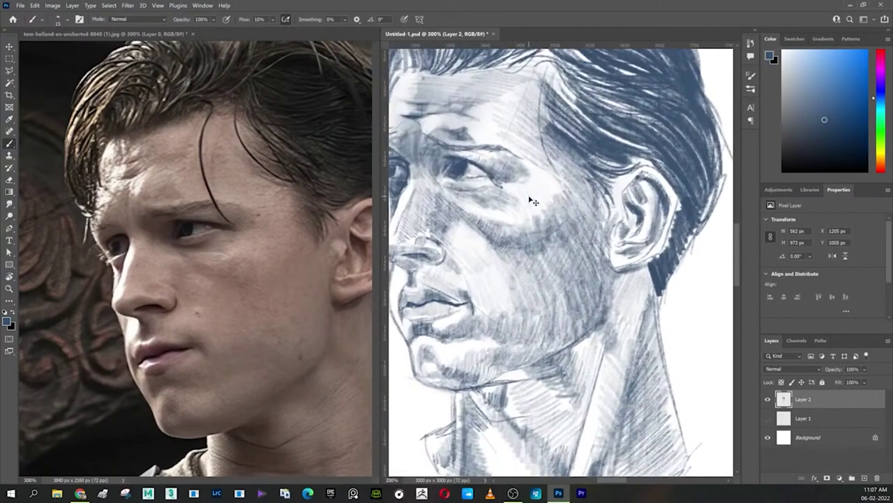
left_click_drag(531, 199, 524, 330)
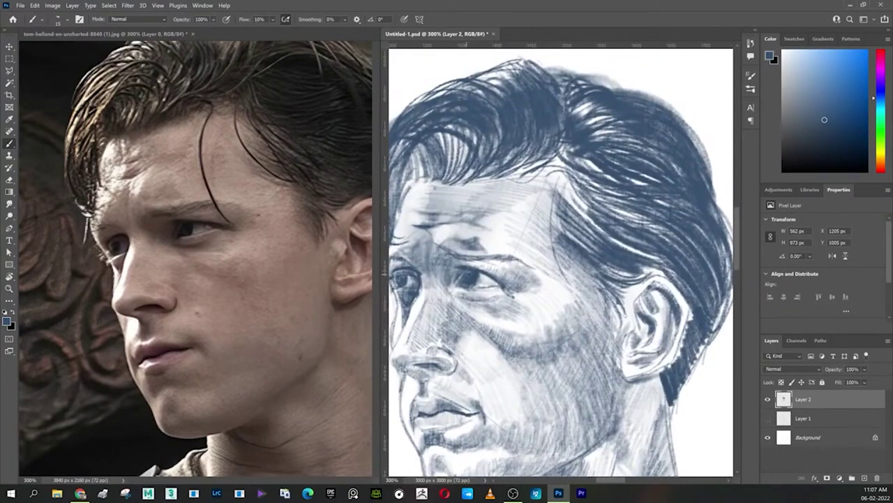
key("d")
key("x")
left_click(474, 274, "alt")
Step: Shade beside the right eye, the cheek, the nose edge and a hair stroke
mouse_move(472, 266)
left_mouse_down()
mouse_move(500, 265)
mouse_move(535, 287)
left_mouse_up()
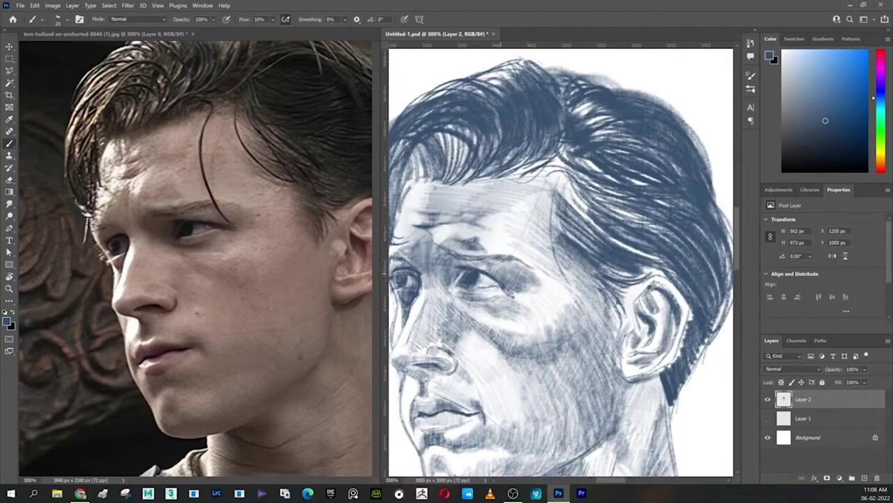
left_click_drag(486, 273, 563, 304)
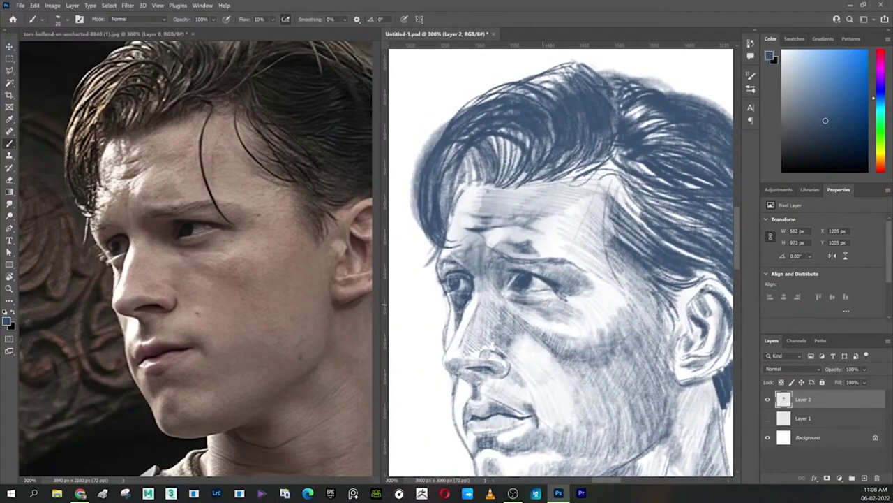
left_click_drag(508, 299, 554, 298)
left_click_drag(450, 305, 449, 358)
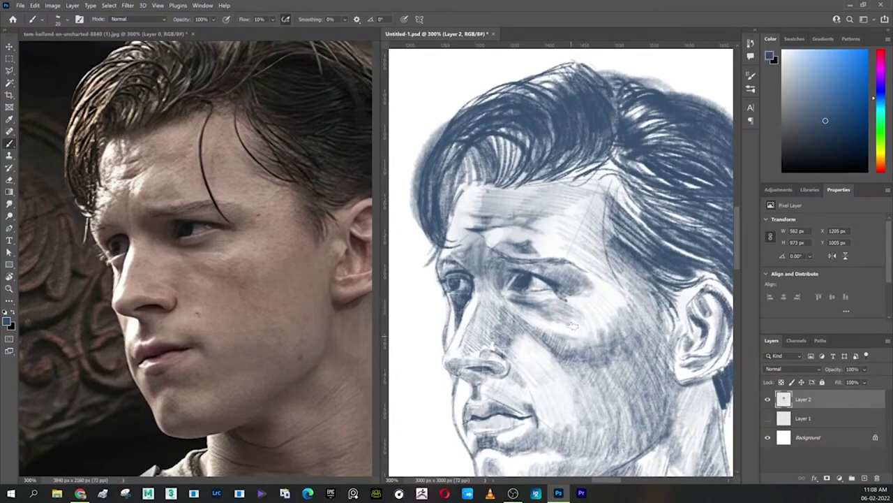
left_click_drag(489, 94, 444, 136)
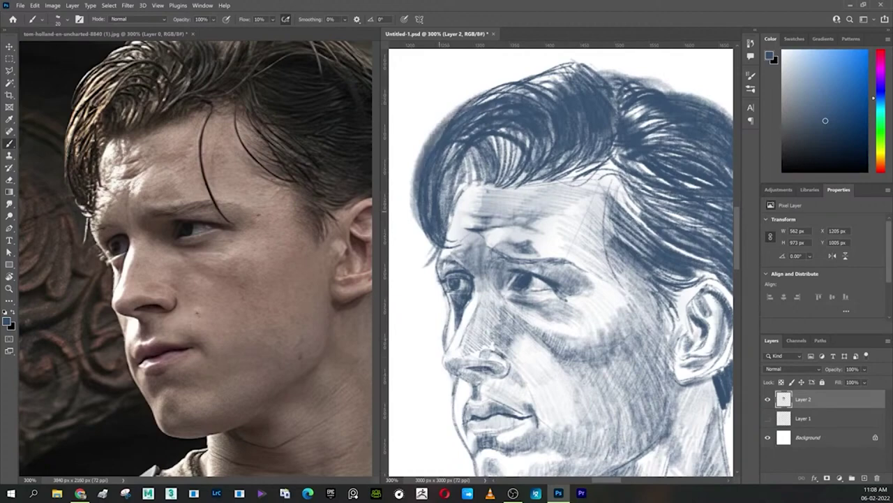
mouse_move(605, 328)
left_mouse_down()
mouse_move(576, 280)
mouse_move(586, 263)
left_mouse_up()
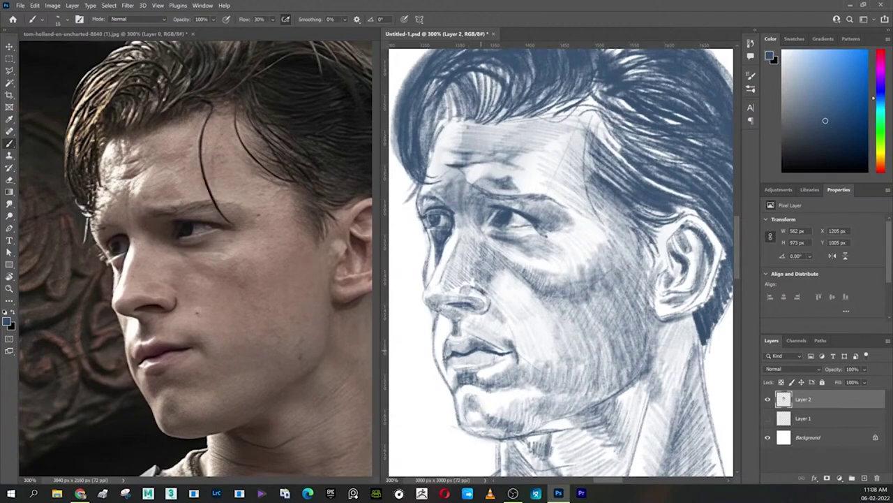
Step: Darken the lip line and lower the brush flow to 10%
mouse_move(479, 354)
left_mouse_down()
mouse_move(461, 360)
mouse_move(480, 355)
mouse_move(474, 365)
mouse_move(492, 352)
mouse_move(454, 359)
mouse_move(505, 354)
mouse_move(482, 336)
left_mouse_up()
key("shift+1")
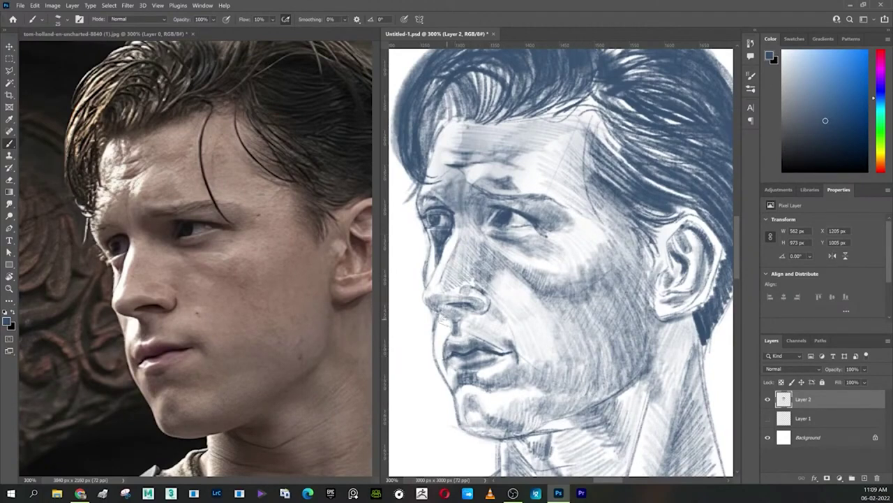
key("x")
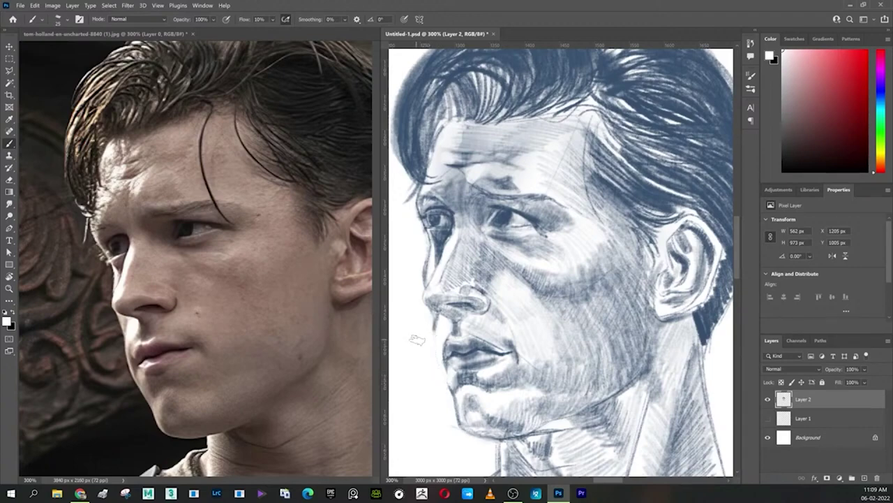
key("x")
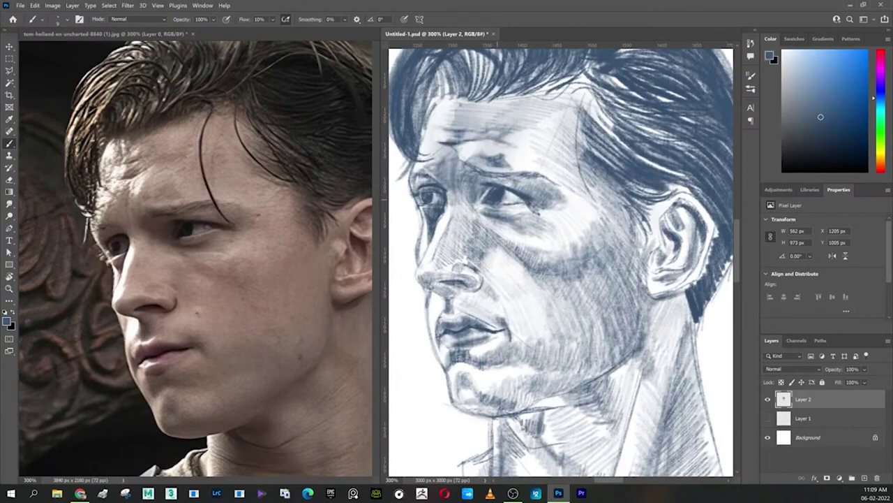
Step: Hatch deeper shadow under the right eye and on the cheek below it
left_click_drag(497, 201, 528, 201)
left_click_drag(527, 208, 513, 215)
left_click_drag(522, 232, 546, 216)
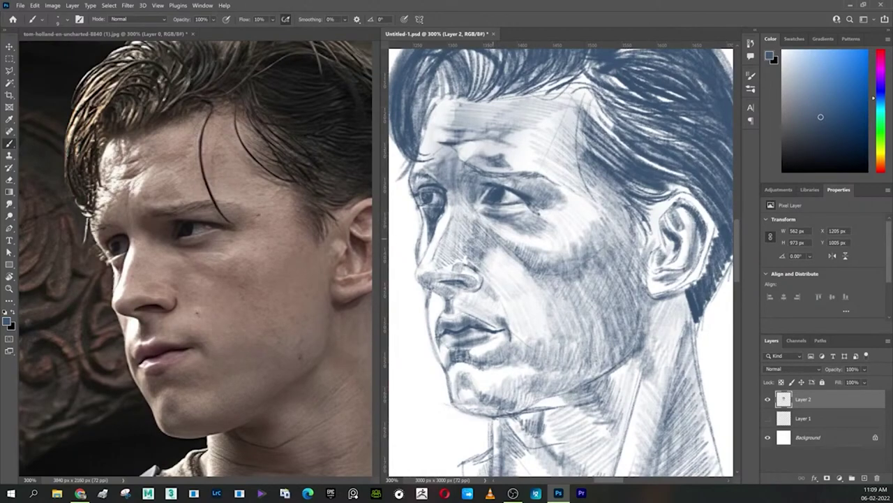
left_click_drag(493, 234, 514, 250)
Step: Paint white highlights down the nose bridge and cheek, then reshade them in blue-grey
key("d")
key("x")
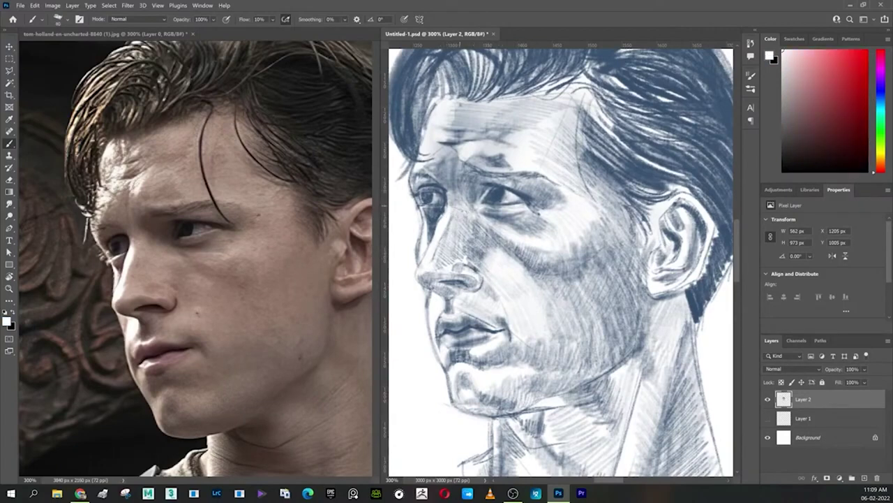
mouse_move(461, 208)
left_mouse_down()
mouse_move(446, 255)
mouse_move(454, 257)
mouse_move(474, 222)
mouse_move(453, 174)
left_mouse_up()
key("ctrl+z")
left_click_drag(473, 222, 462, 257)
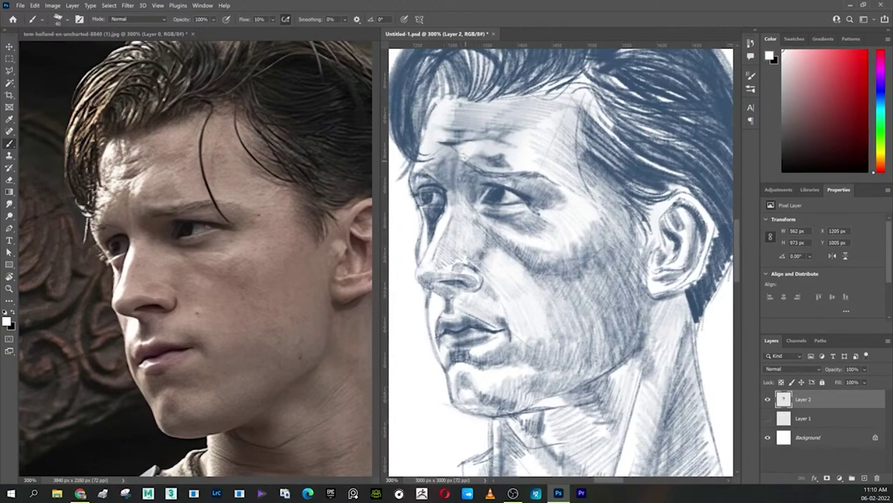
left_click_drag(497, 255, 475, 243)
key("x")
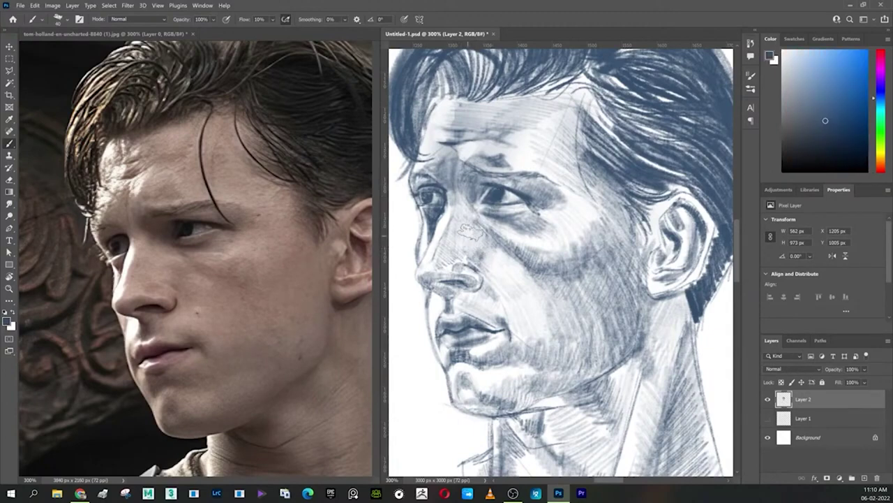
left_click_drag(471, 231, 455, 206)
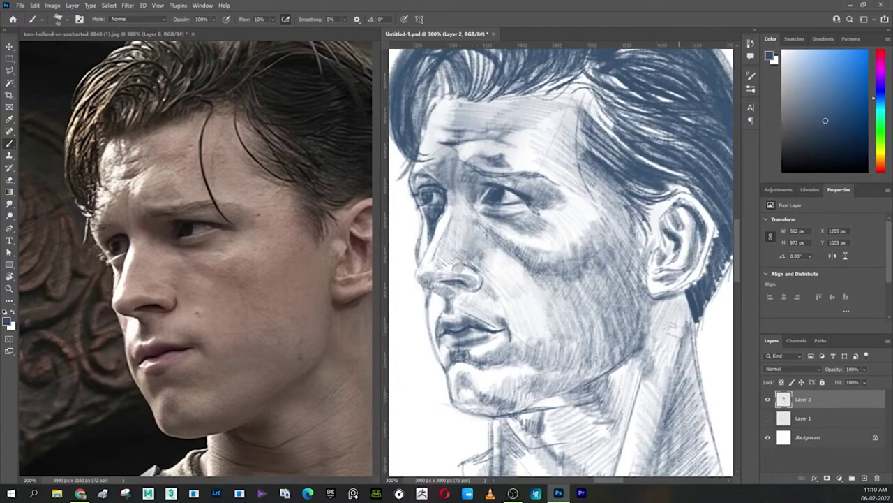
Step: Hatch shadow along the jaw and neck below the ear, then zoom out
left_click_drag(674, 328, 659, 306)
mouse_move(649, 349)
left_mouse_down()
mouse_move(657, 317)
mouse_move(624, 366)
mouse_move(592, 389)
left_mouse_up()
left_click_drag(635, 364, 582, 394)
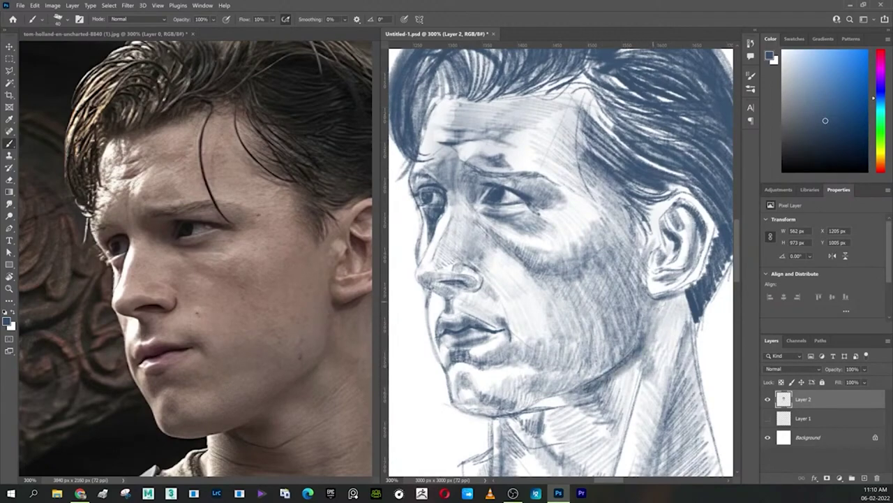
key("ctrl+minus")
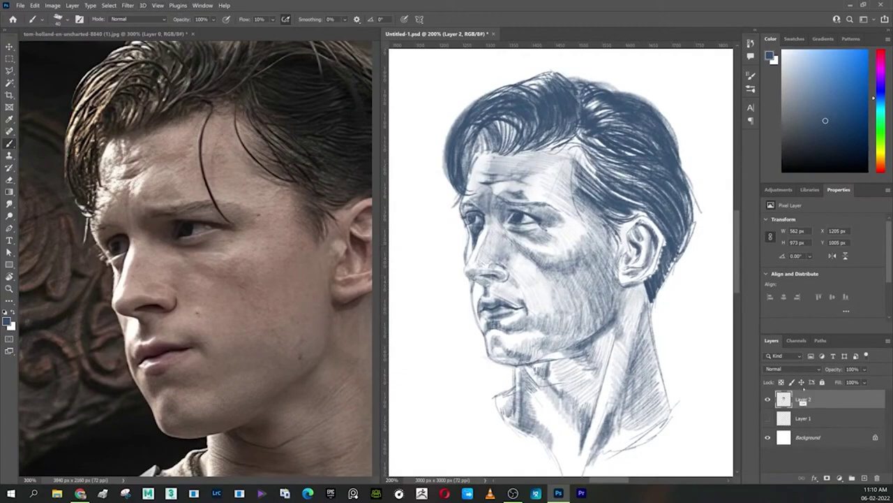
Step: Warp the sketch layer by pulling its left edge down to lower the eyes, and commit
key("ctrl+t")
right_click(539, 218)
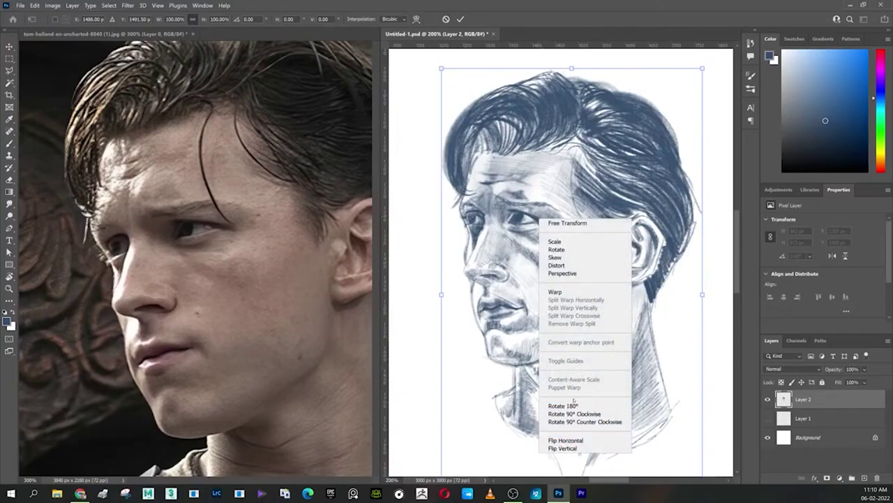
left_click(566, 292)
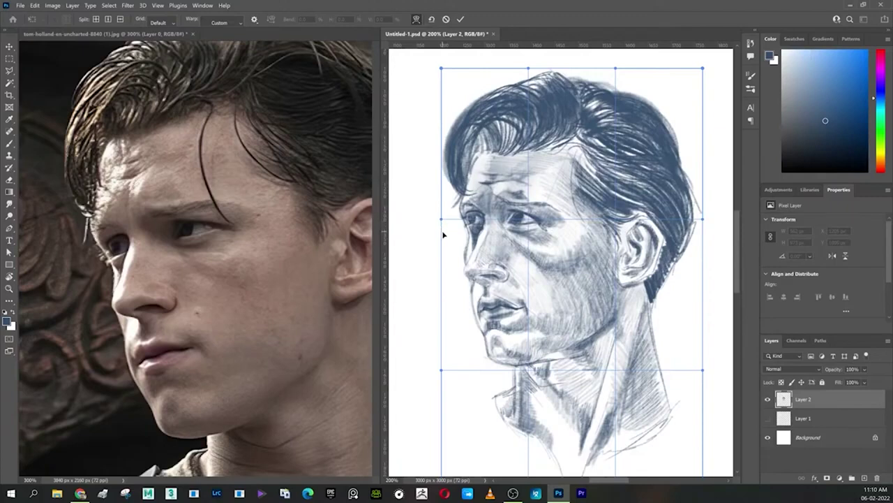
left_click_drag(441, 222, 446, 233)
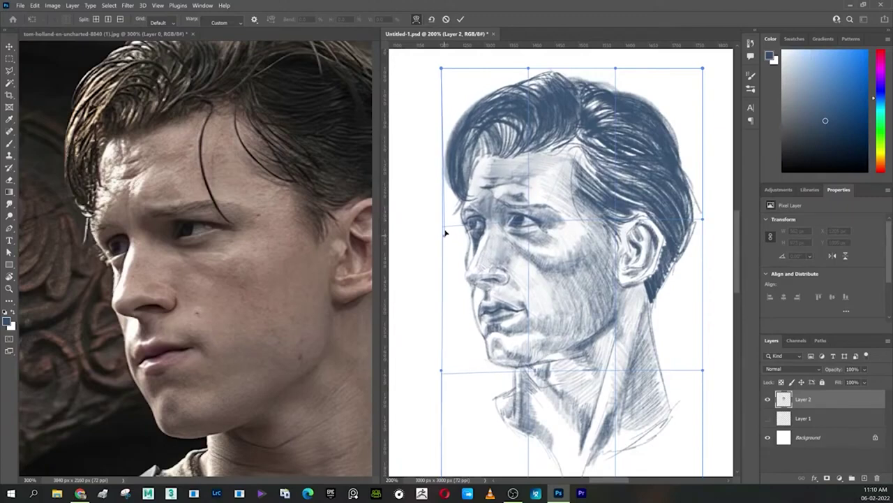
key("ctrl+z")
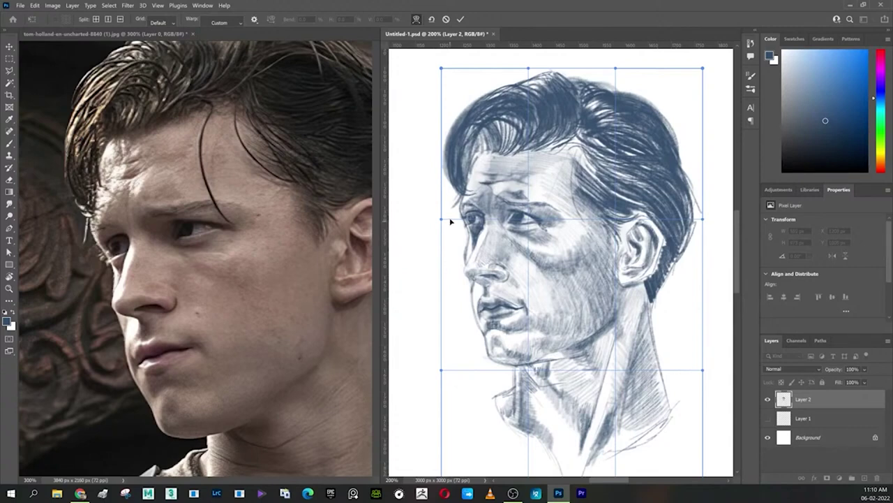
left_click_drag(440, 222, 440, 234)
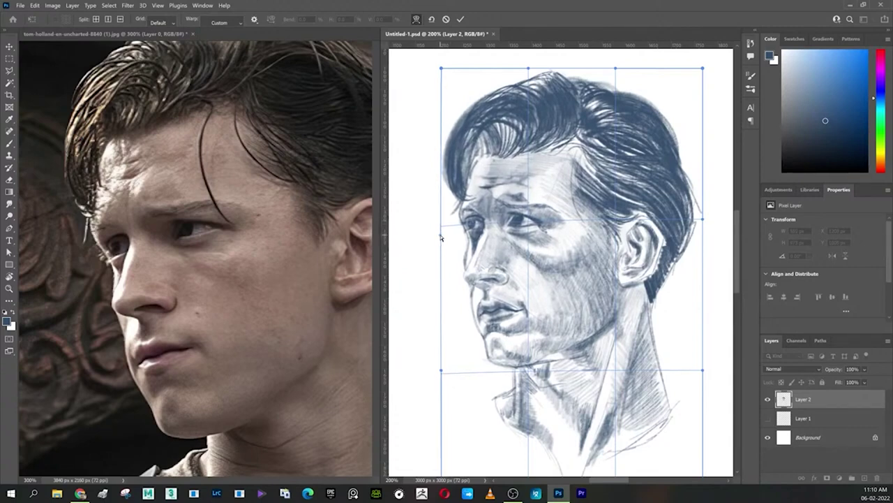
key("Return")
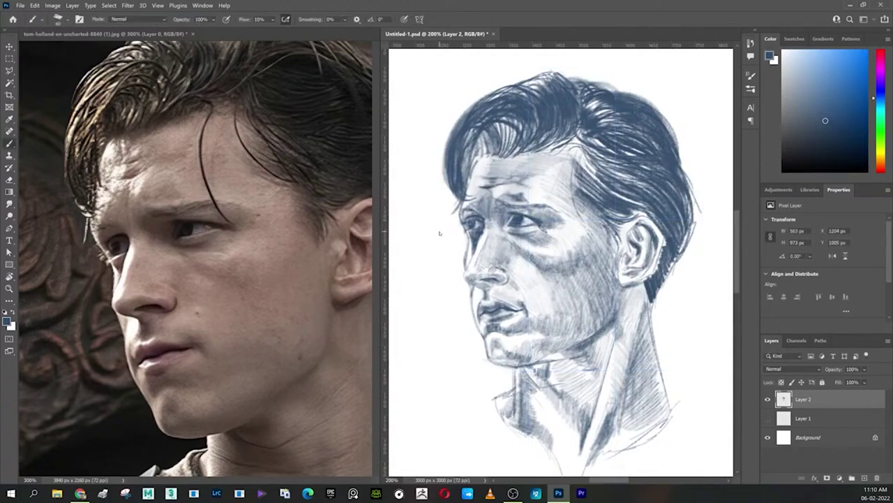
left_click(128, 5)
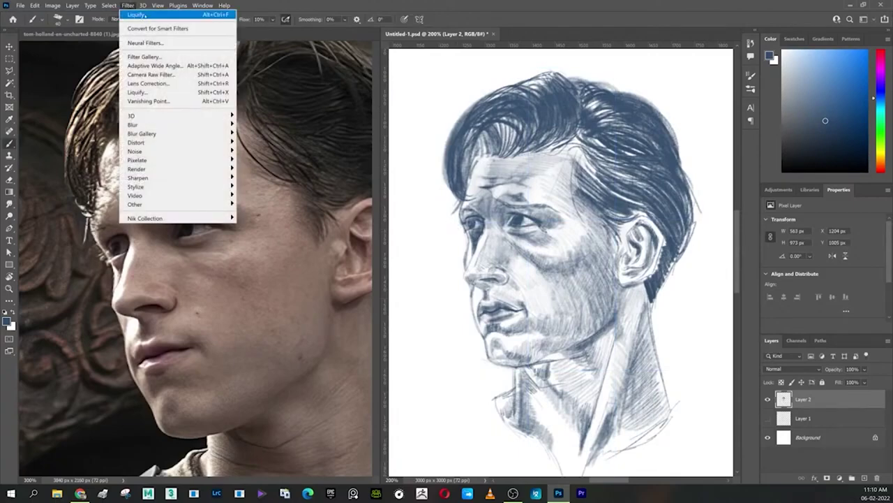
left_click(145, 15)
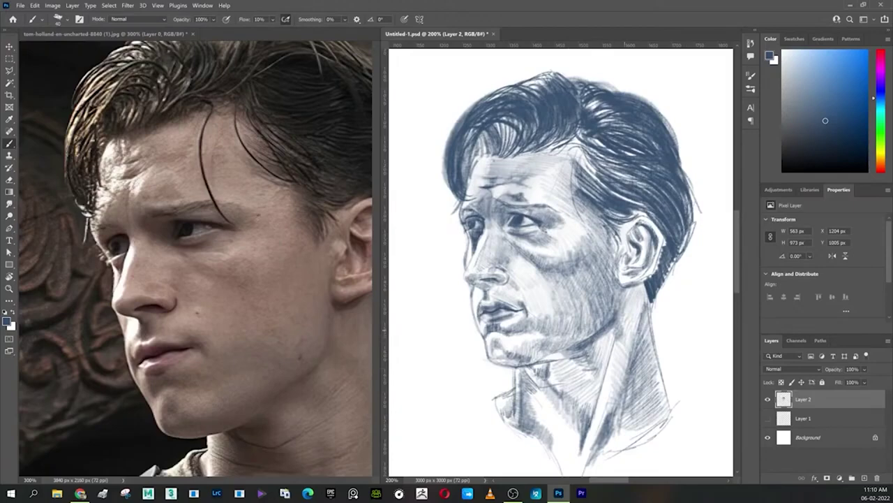
left_click(128, 5)
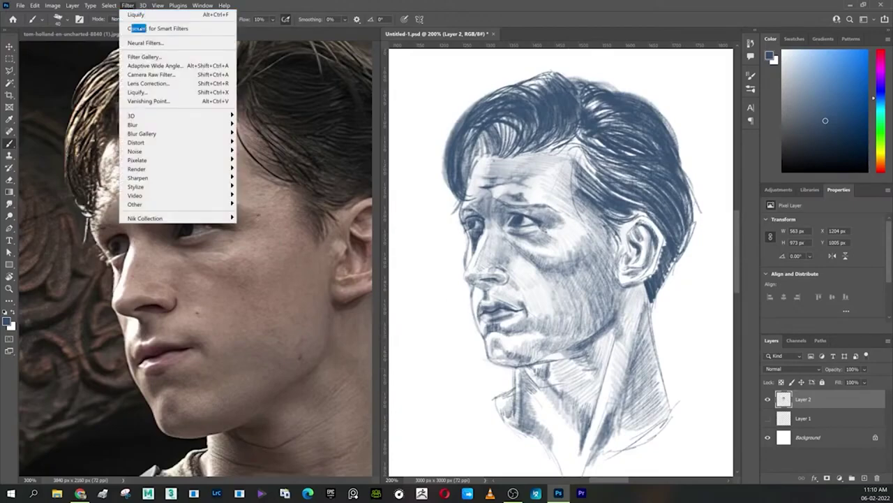
left_click(151, 91)
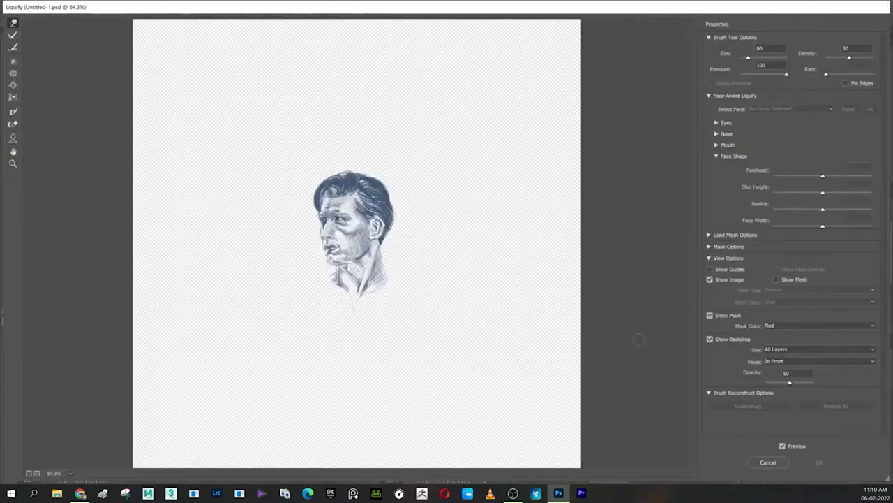
key("ctrl+plus")
key("ctrl+plus")
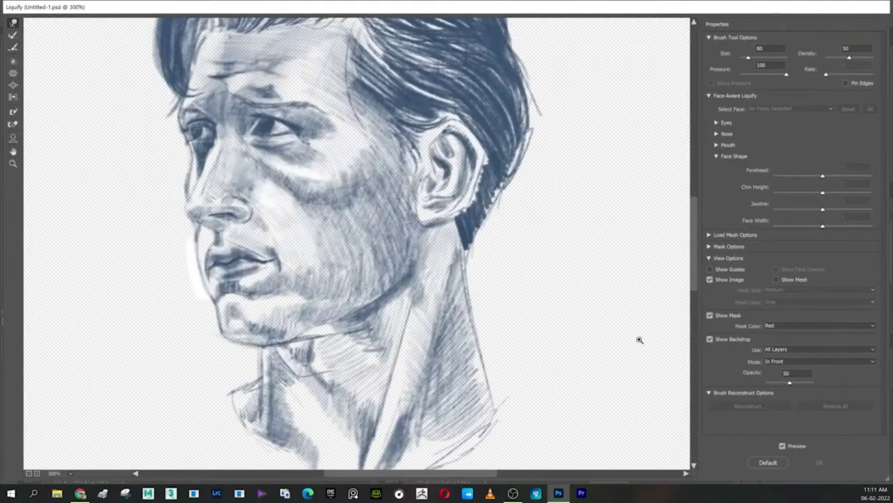
key("ctrl+plus")
left_click_drag(218, 168, 374, 300)
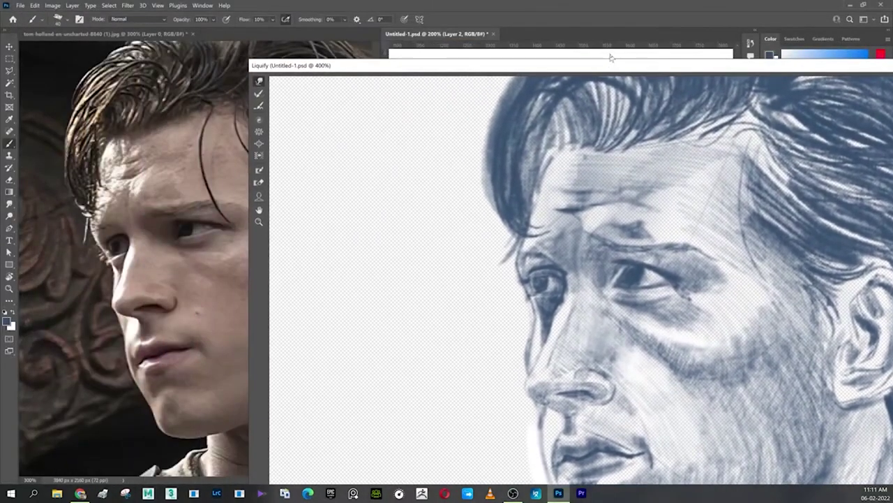
left_click_drag(375, 12, 615, 58)
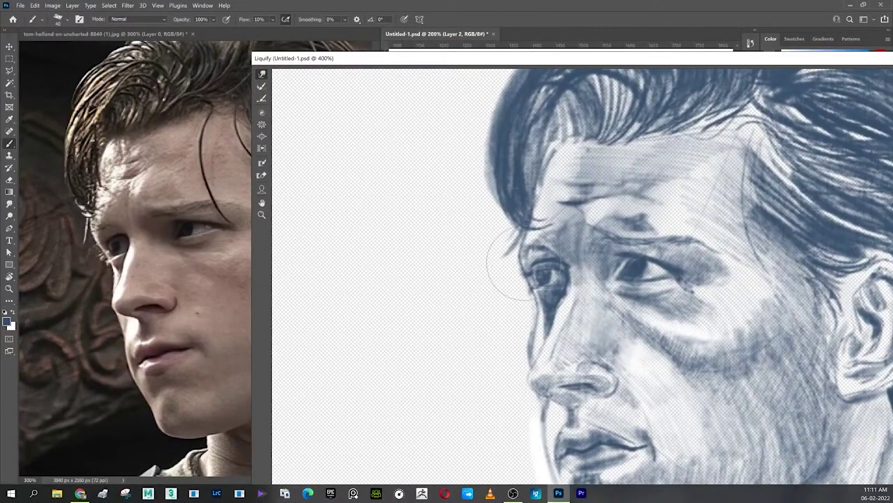
left_click_drag(515, 279, 513, 272)
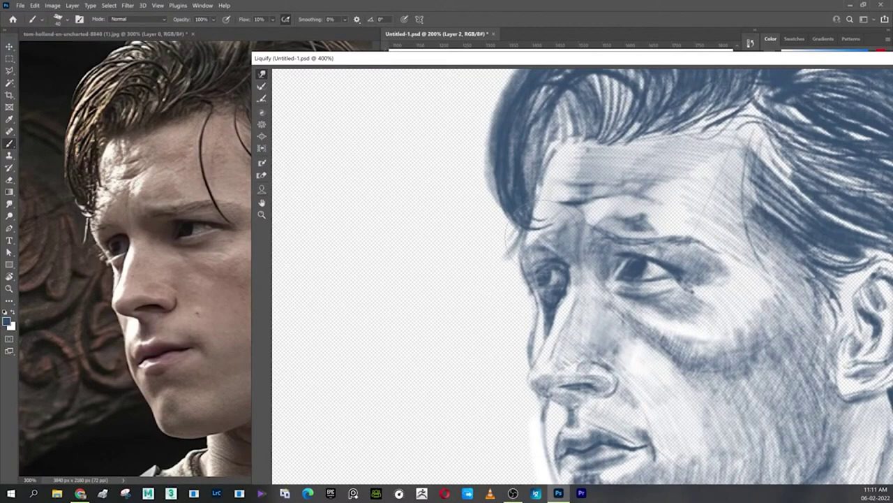
left_click_drag(759, 60, 507, 7)
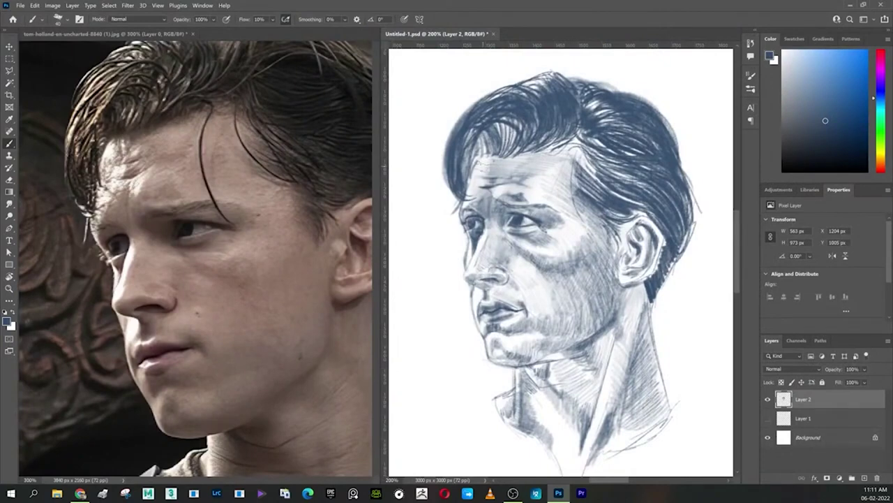
Step: Reopen Liquify, zoom in on the eyes, and set Backdrop Opacity to 0
left_click(128, 5)
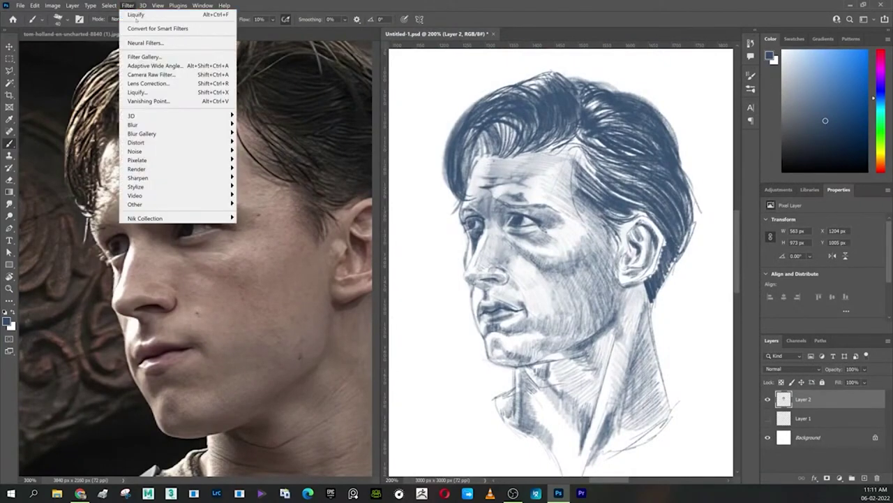
left_click(138, 92)
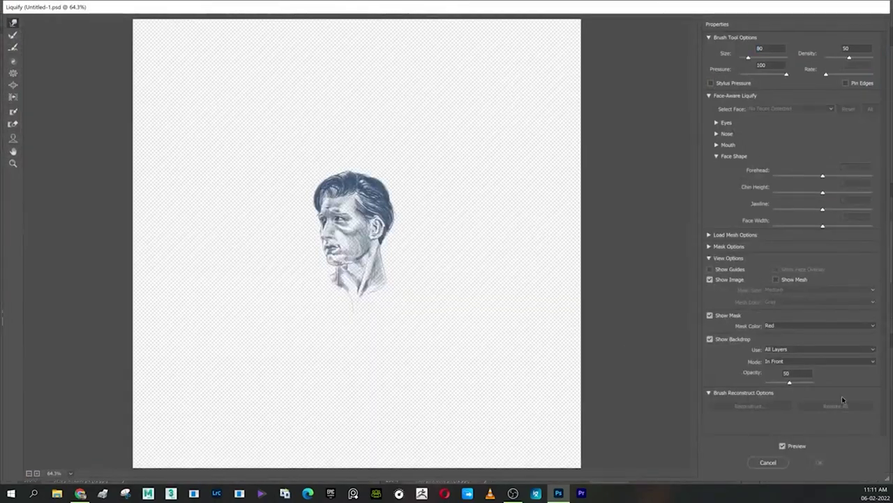
key("ctrl+plus")
key("ctrl+plus")
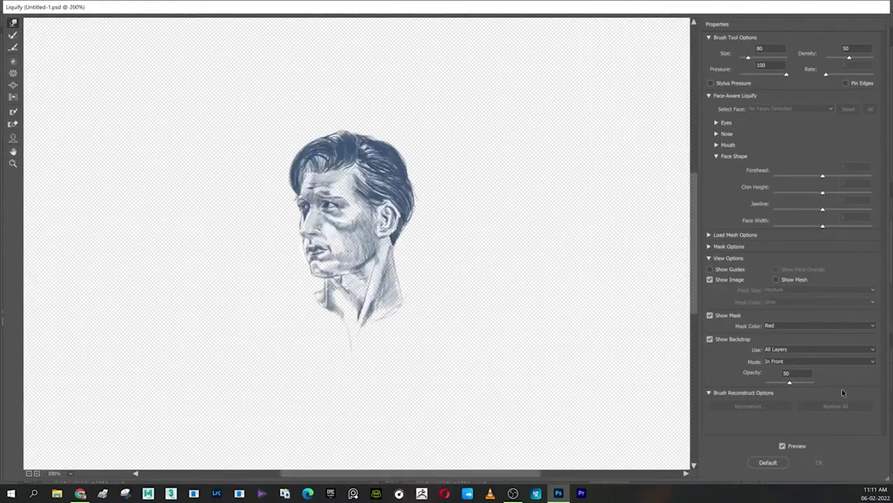
key("ctrl+plus")
key("ctrl+plus")
key("ctrl+plus")
key("ctrl+plus")
key("ctrl+plus")
mouse_move(289, 261)
left_mouse_down("space")
mouse_move(417, 343)
mouse_move(408, 402)
left_mouse_up("space")
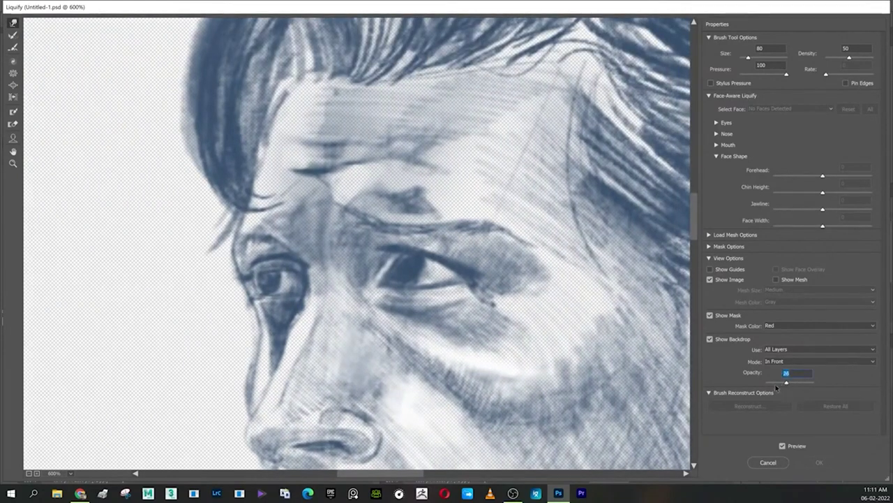
left_click_drag(790, 383, 842, 381)
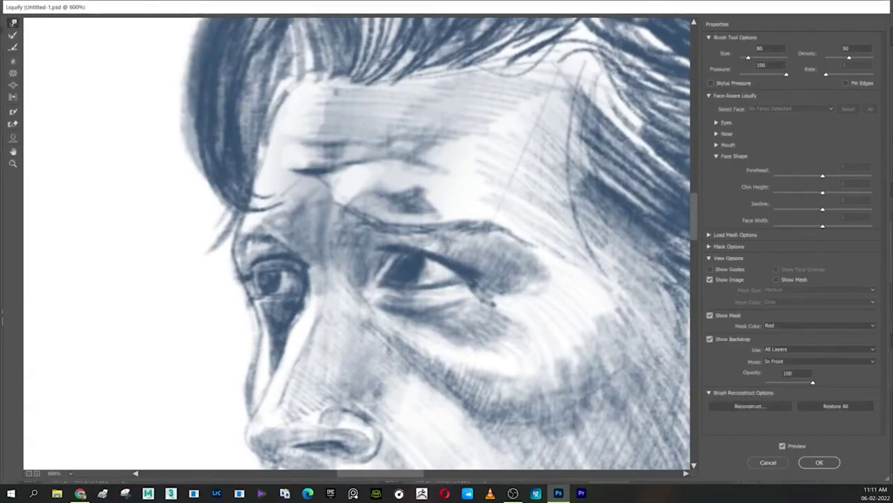
left_click_drag(811, 382, 714, 371)
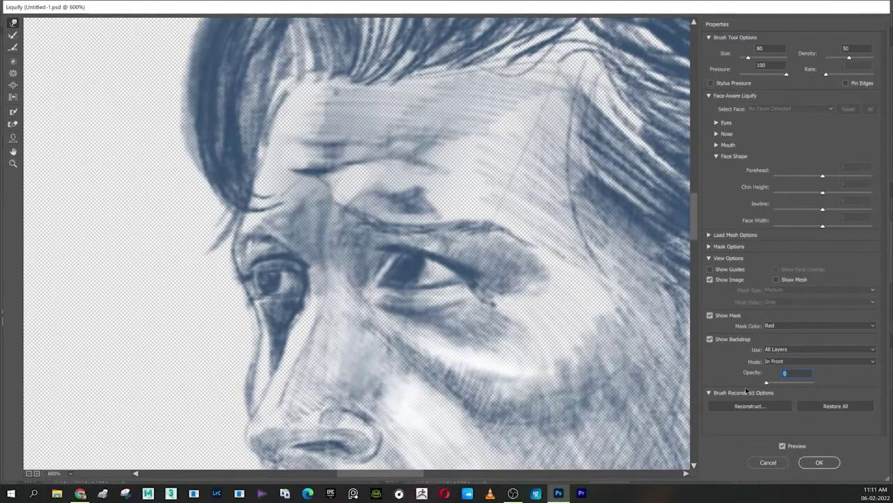
left_click_drag(279, 300, 266, 268)
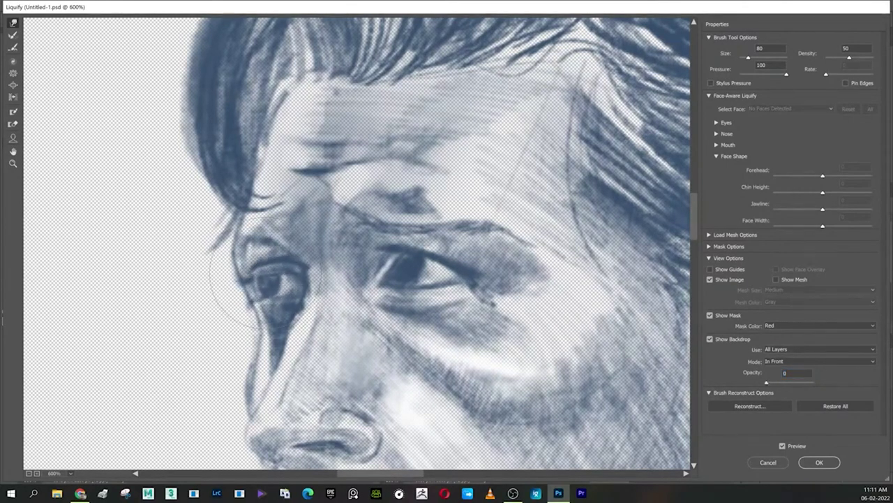
key("ctrl+alt+z")
key("Return")
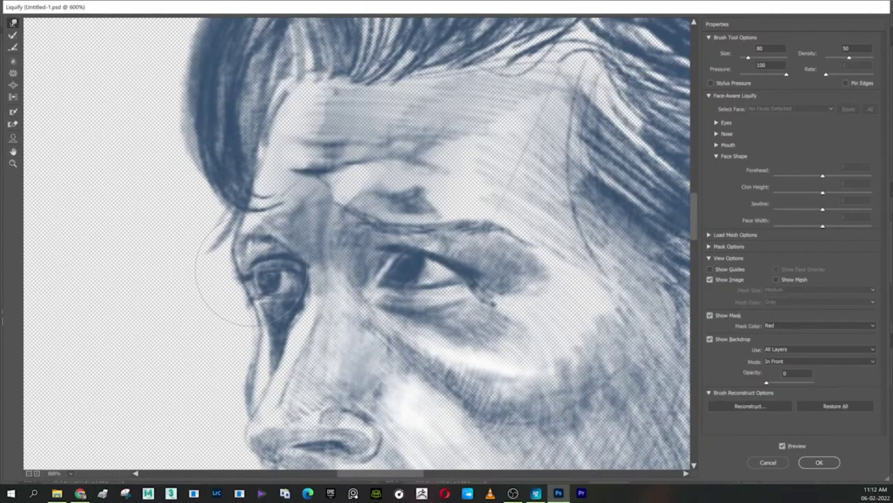
Step: Set the Liquify brush to size 25 and nudge the outer corner of the left eye
key("bracketleft")
key("bracketleft")
key("bracketleft")
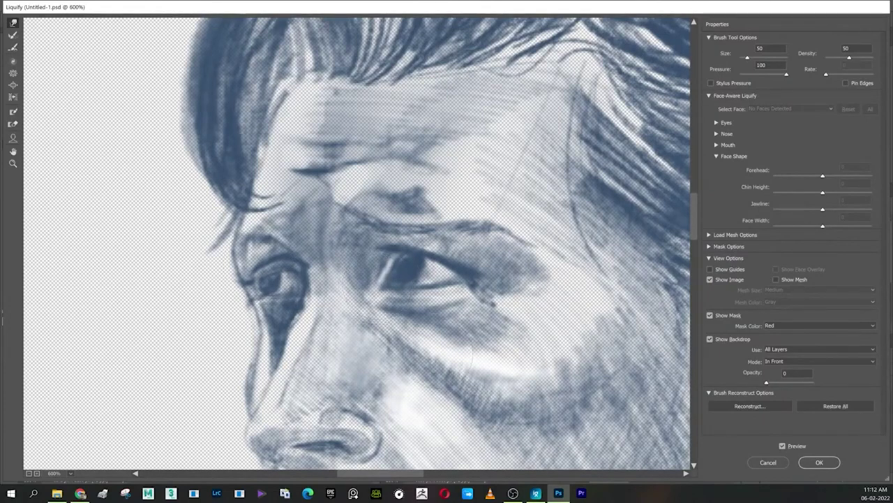
key("bracketleft")
key("bracketright")
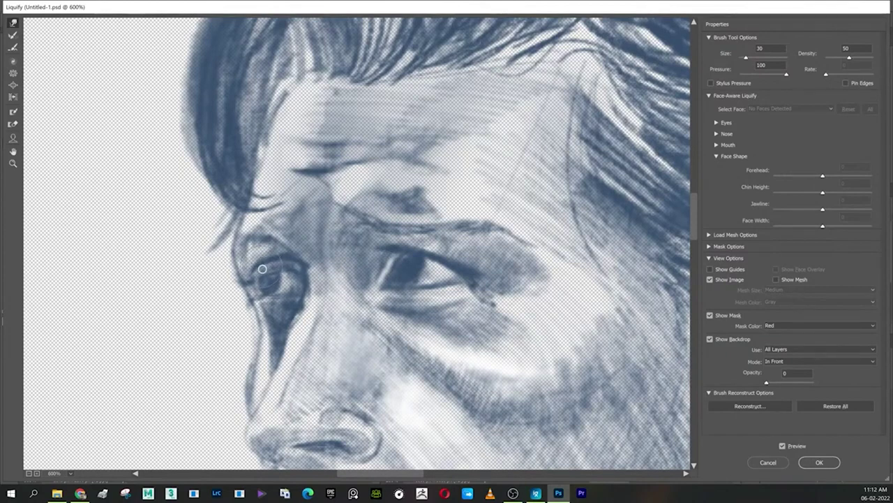
left_click_drag(259, 264, 263, 270)
key("bracketleft")
key("bracketright")
key("bracketright")
Step: Apply the Liquify edits and lasso around the sketch's far eye area
left_click(830, 462)
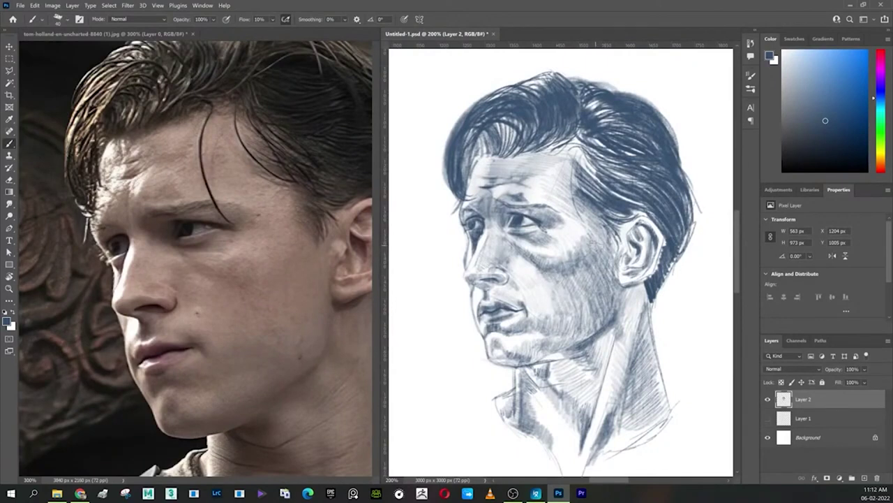
key("l")
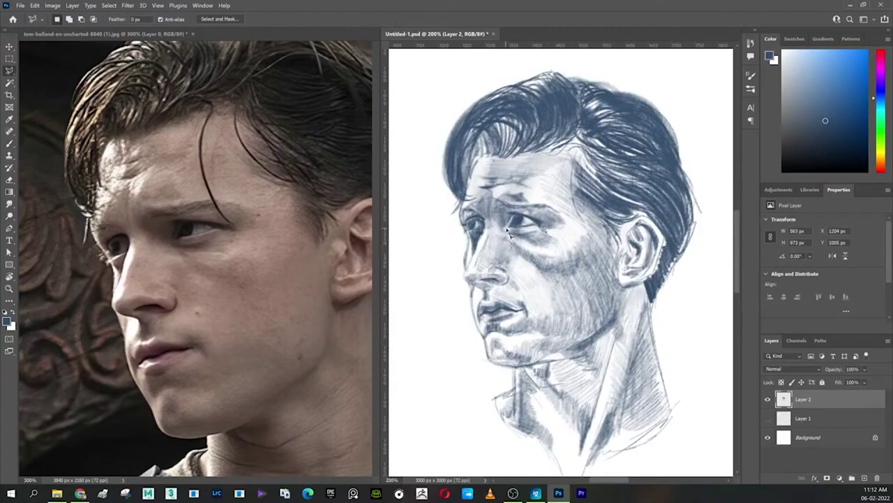
key("shift+l")
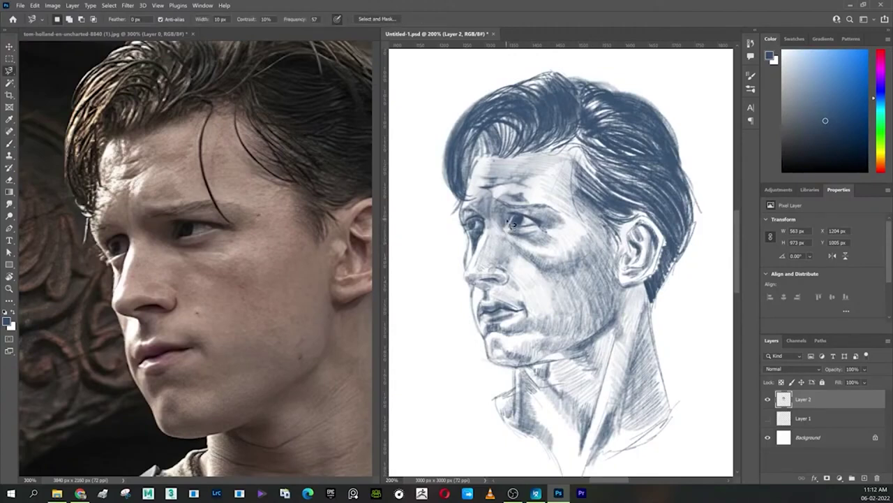
key("shift+l")
left_click_drag(521, 196, 551, 205)
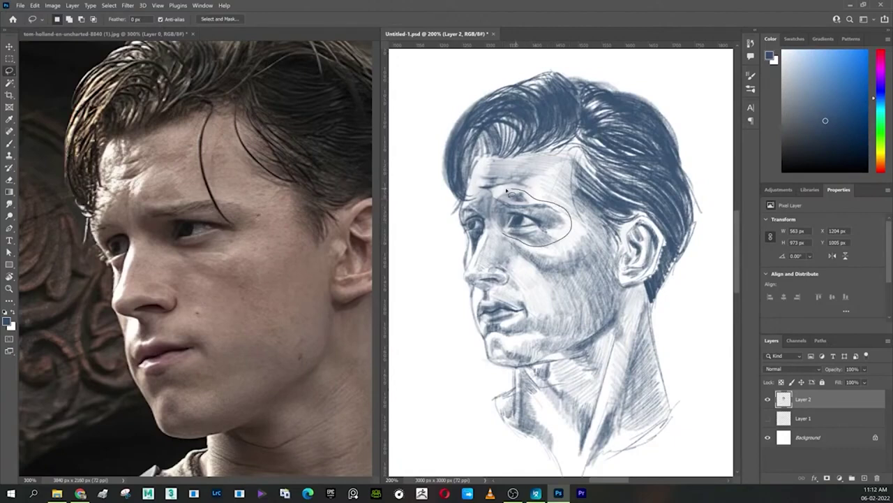
left_click_drag(548, 204, 509, 234)
Step: Cut the lassoed eye onto new Layer 3 and move it down and right
key("ctrl+shift+j")
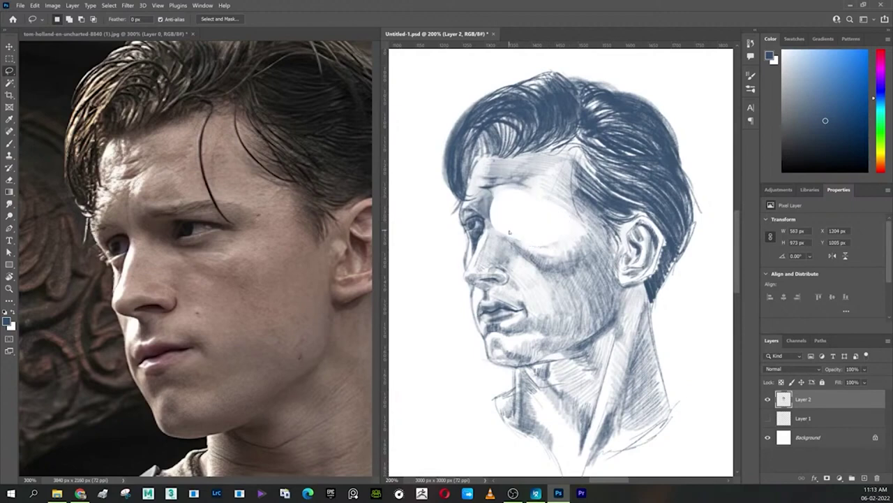
mouse_move(527, 205)
left_mouse_down()
mouse_move(558, 250)
mouse_move(549, 194)
mouse_move(543, 203)
mouse_move(579, 185)
left_mouse_up()
key("v")
Step: Enlarge the eye patch to about 107%, nudge it left, right and up, and commit
key("ctrl+t")
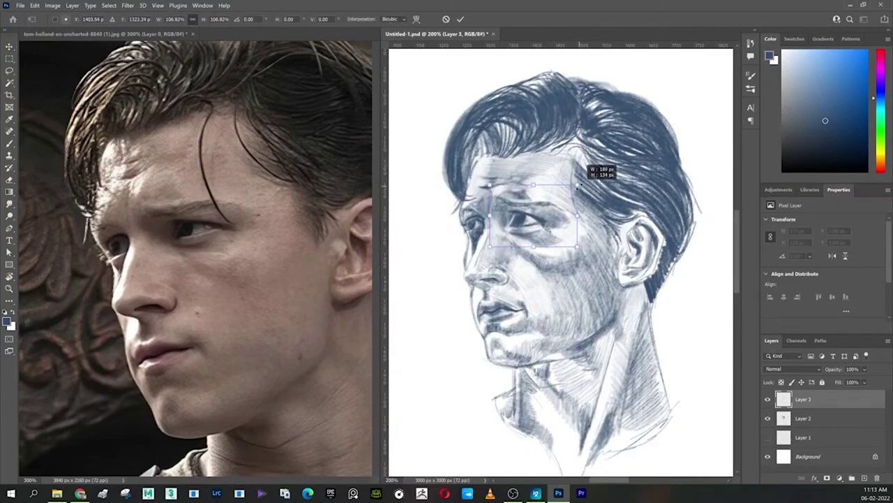
left_click_drag(578, 185, 579, 186)
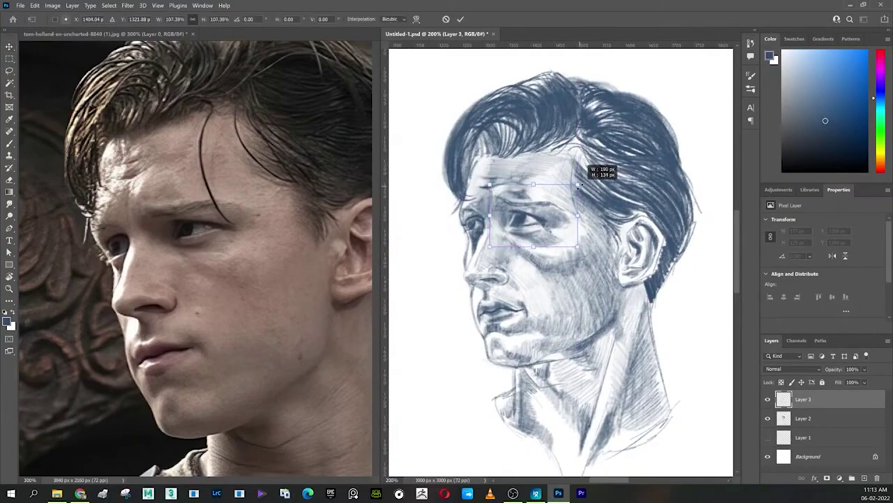
left_click_drag(554, 216, 546, 219)
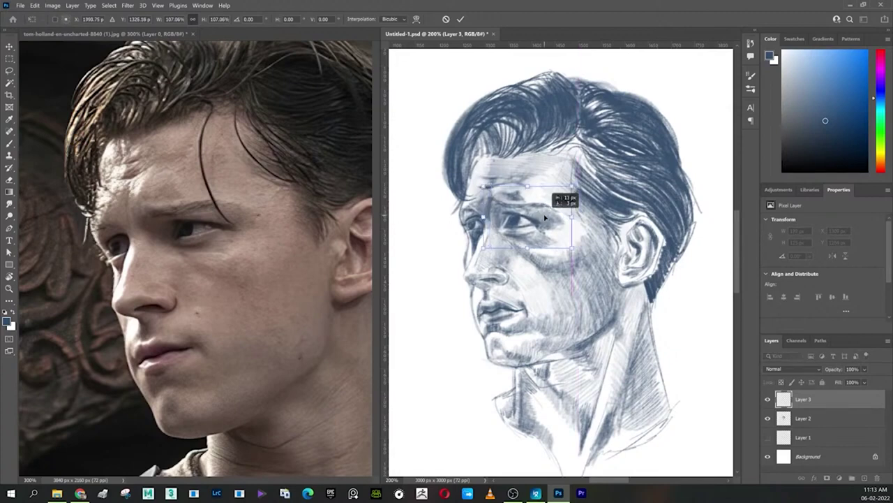
key("Right")
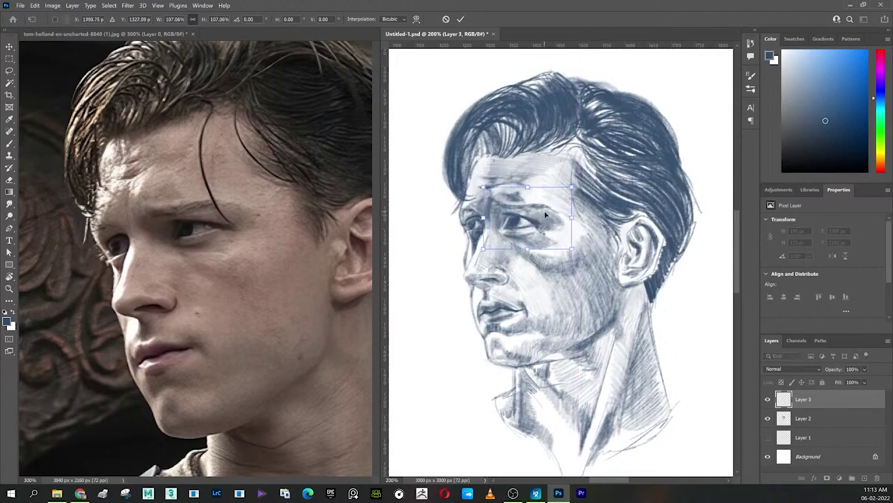
key("Right")
key("Right")
key("Right")
key("Right")
key("Right")
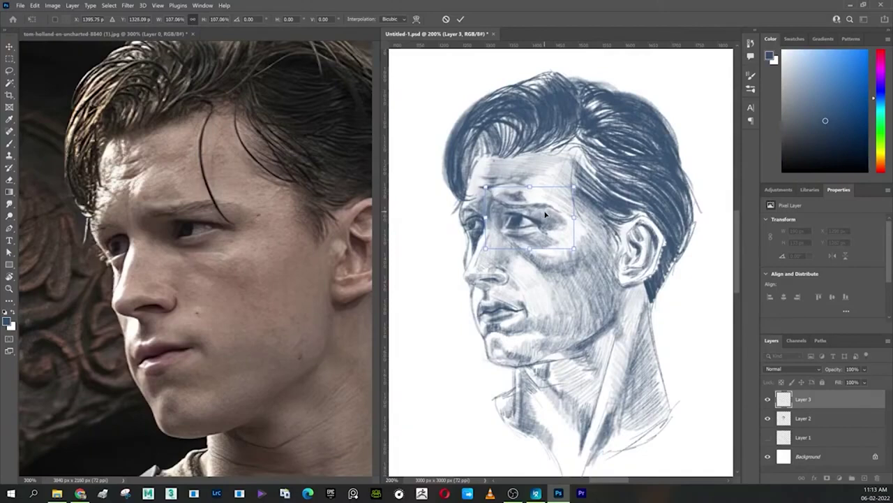
key("Up")
key("Up")
key("Up")
key("Up")
key("Right")
key("Right")
key("Right")
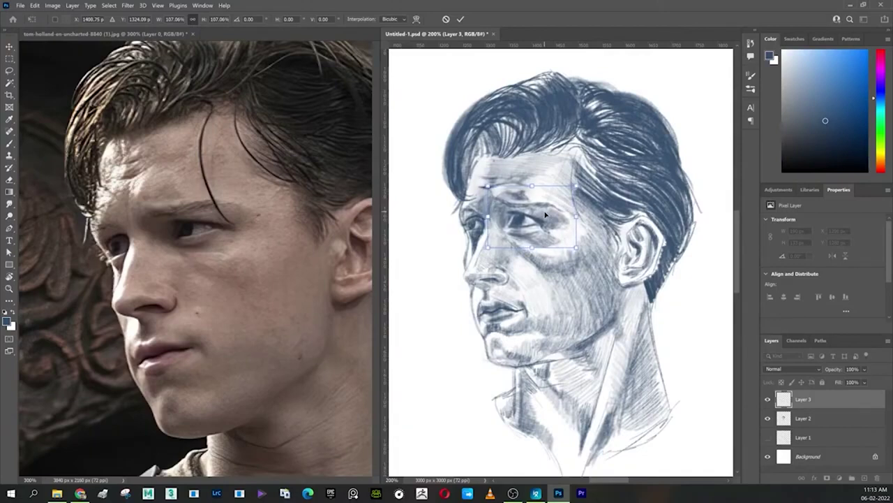
key("Return")
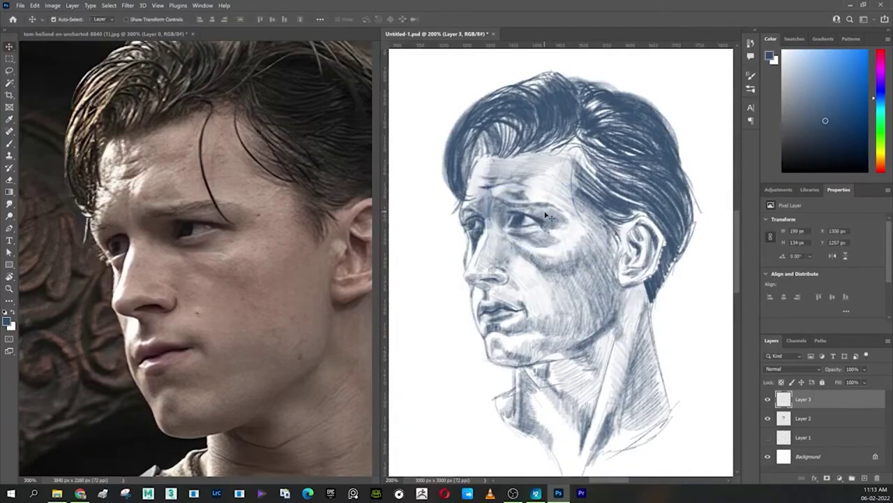
key("b")
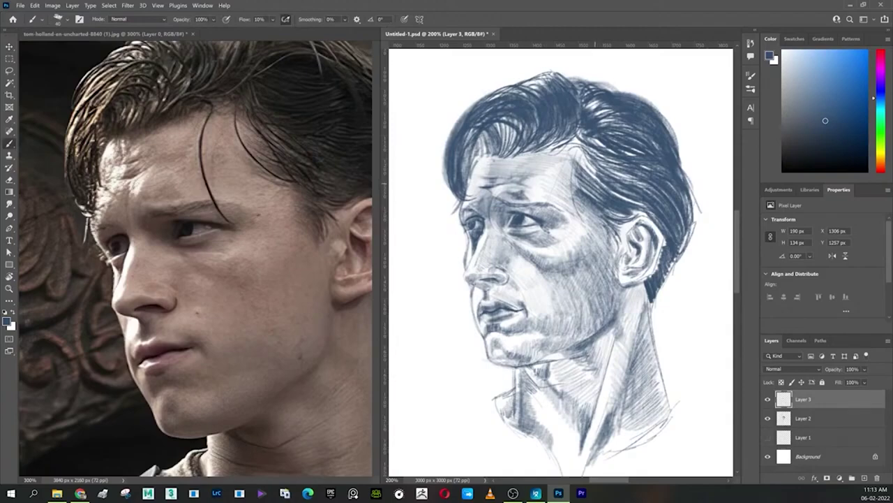
Step: Merge the eye layer together with Layer 2 into one sketch layer
scroll(597, 187, "up", 2)
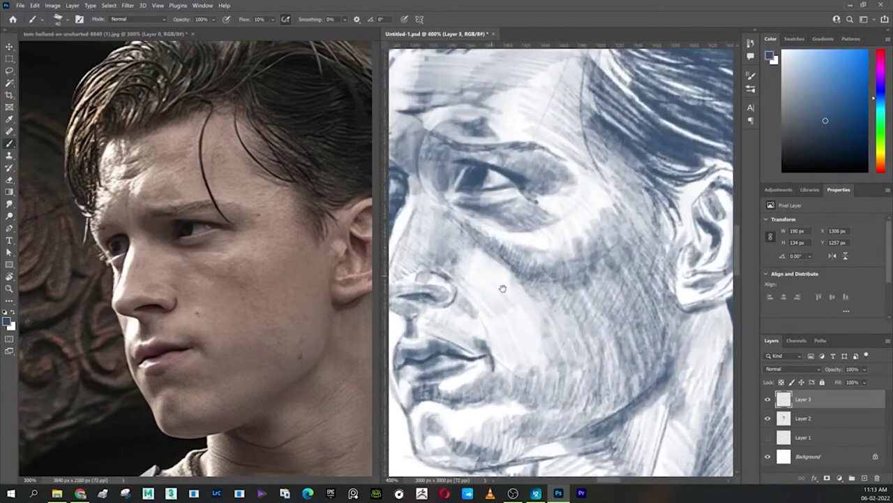
left_click_drag(503, 289, 552, 329)
left_click(813, 418, "shift")
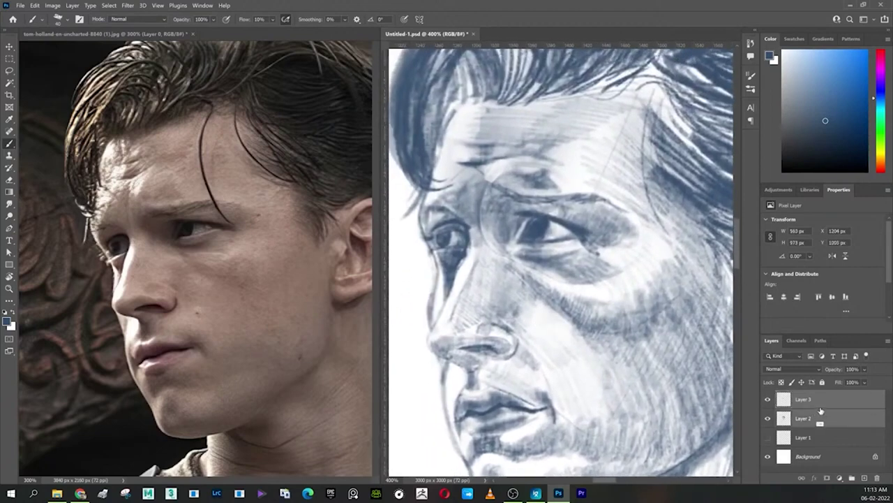
key("ctrl+e")
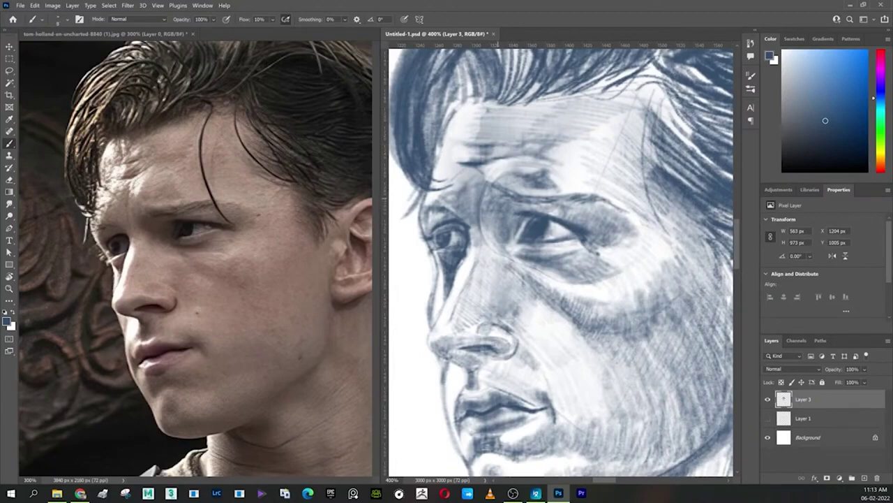
Step: Brush darker hatching around the brow, under the eye, on the temple and forehead
mouse_move(487, 192)
left_mouse_down()
mouse_move(518, 230)
mouse_move(511, 221)
left_mouse_up()
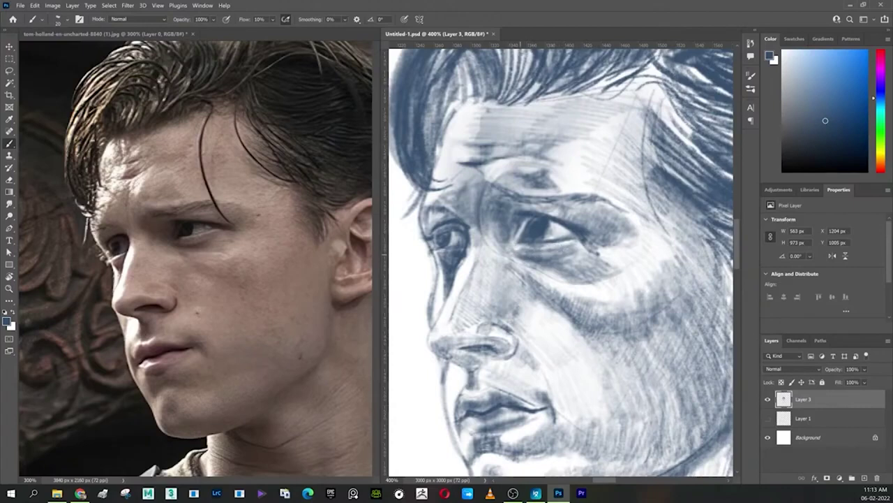
left_click_drag(543, 263, 573, 257)
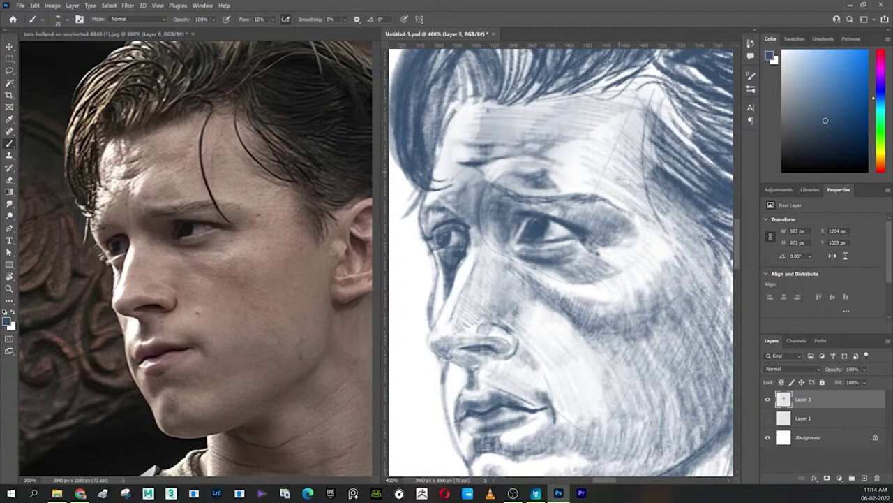
left_click_drag(620, 170, 604, 159)
mouse_move(645, 204)
left_mouse_down()
mouse_move(622, 164)
mouse_move(628, 143)
mouse_move(628, 168)
left_mouse_up()
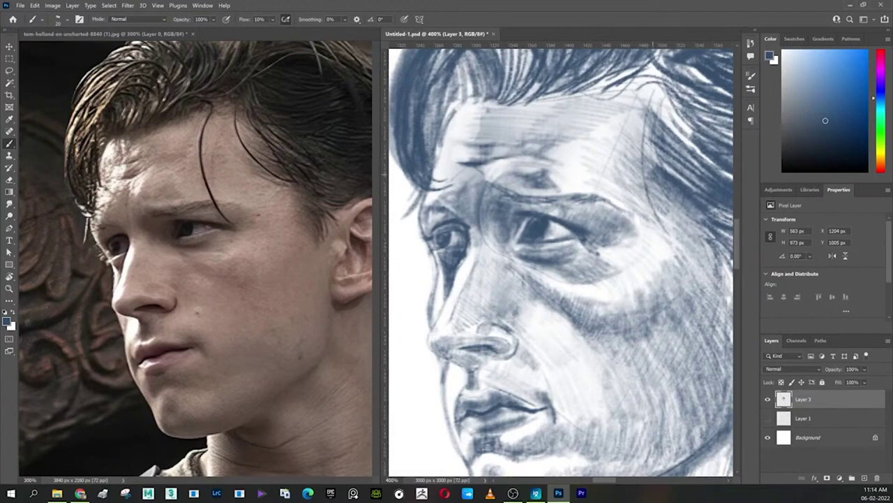
left_click_drag(654, 117, 643, 165)
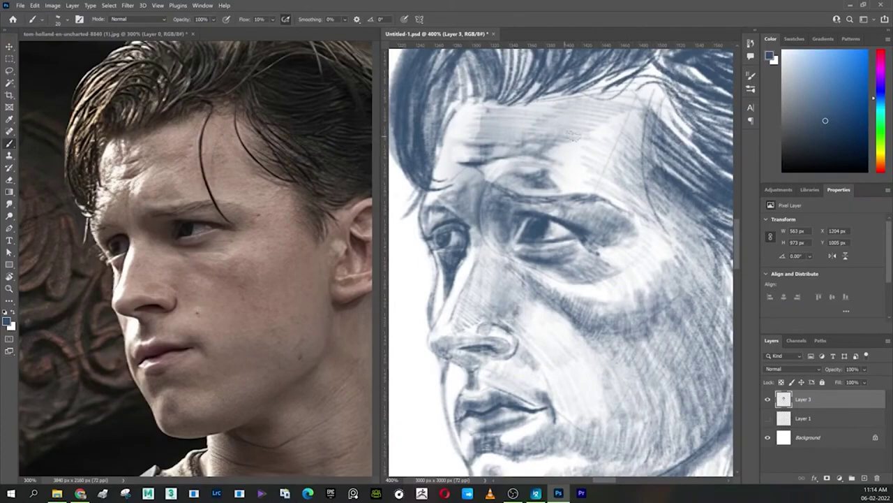
mouse_move(585, 141)
left_mouse_down()
mouse_move(619, 169)
mouse_move(624, 148)
left_mouse_up()
left_click_drag(592, 117, 631, 147)
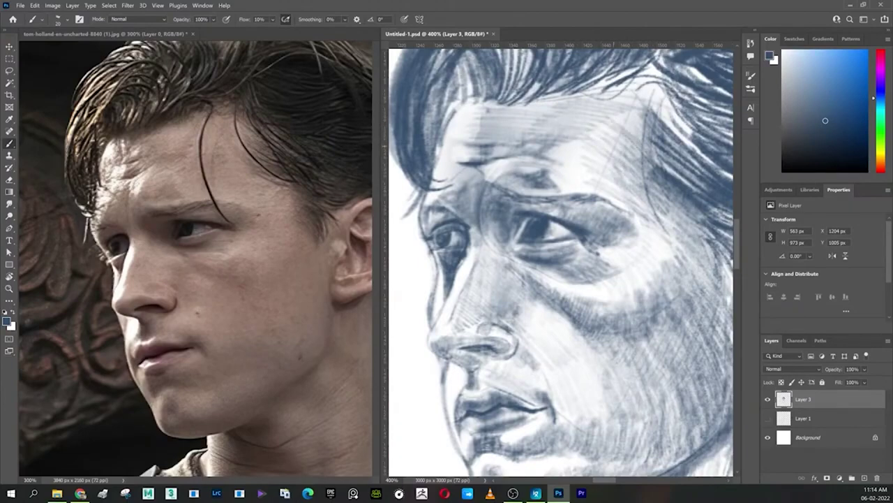
mouse_move(641, 108)
left_mouse_down()
mouse_move(614, 135)
mouse_move(631, 124)
left_mouse_up()
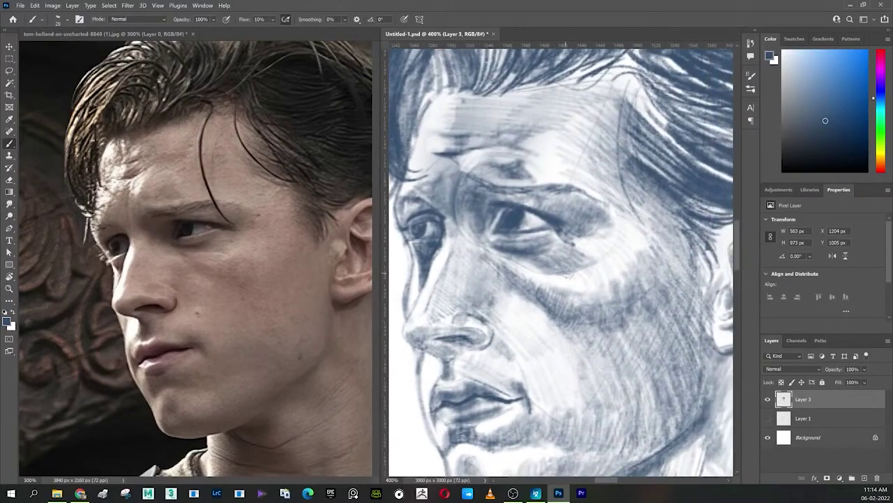
Step: Zoom out to the whole head and paint soft shading along the cheek
key("ctrl+minus")
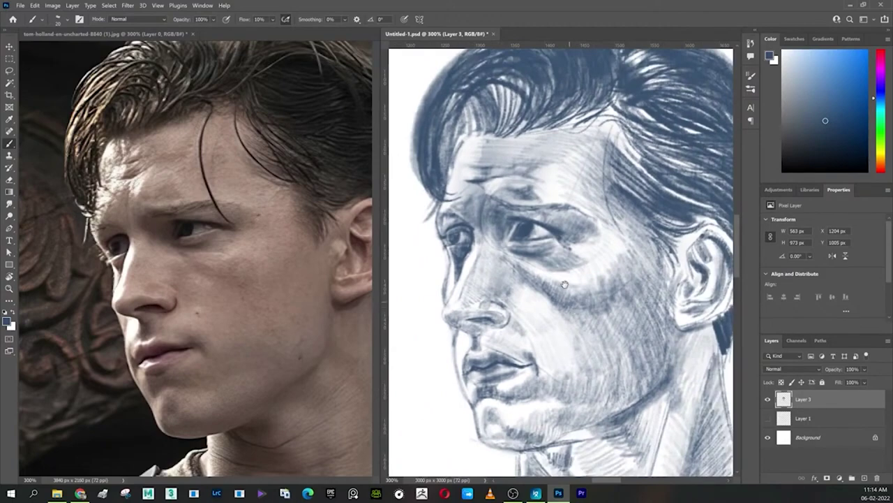
left_click_drag(567, 278, 476, 166)
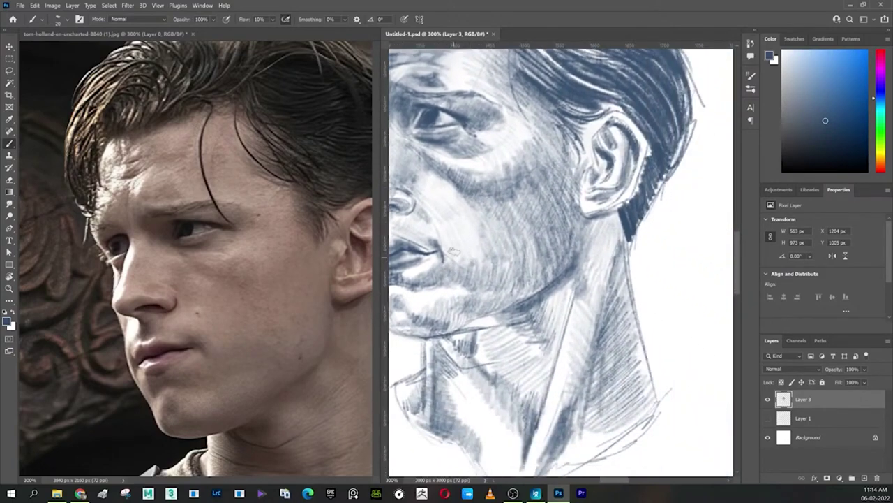
mouse_move(454, 252)
left_mouse_down()
mouse_move(459, 268)
mouse_move(487, 264)
mouse_move(578, 316)
left_mouse_up()
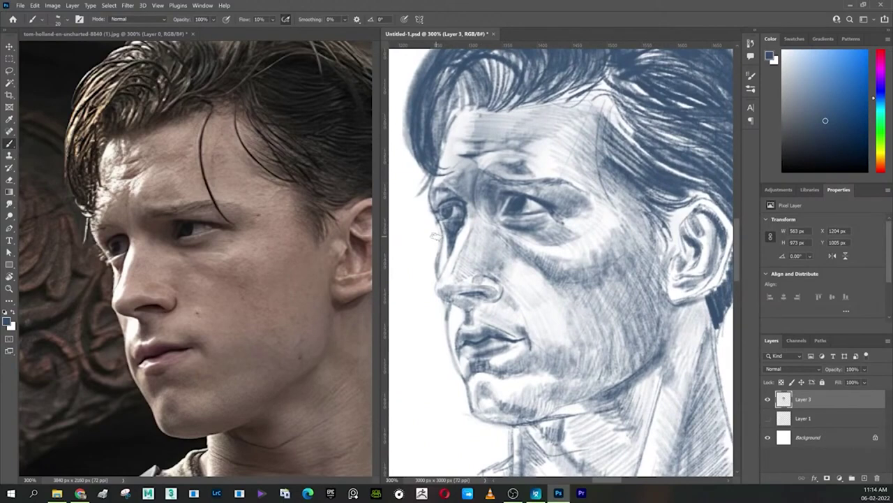
Step: Soften the forehead and temple hatching with alternating eraser and light brush touches
key("e")
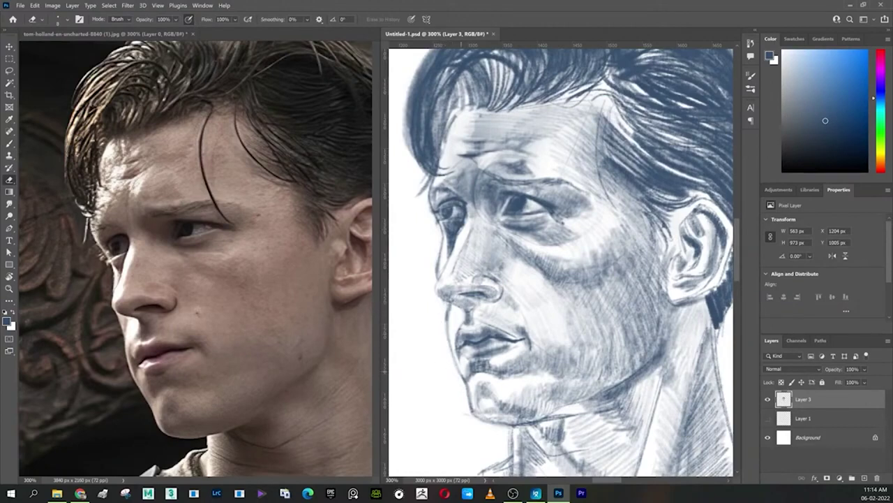
scroll(565, 258, "up", 2)
scroll(562, 273, "up", 2)
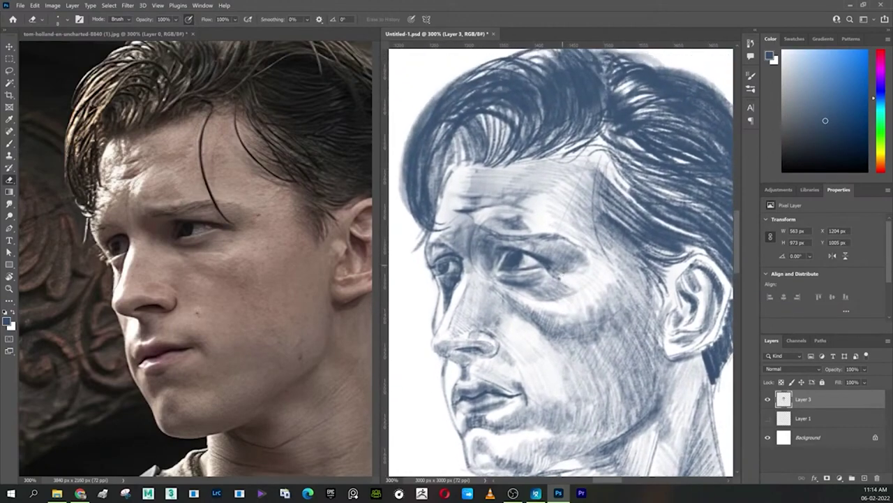
key("b")
key("b")
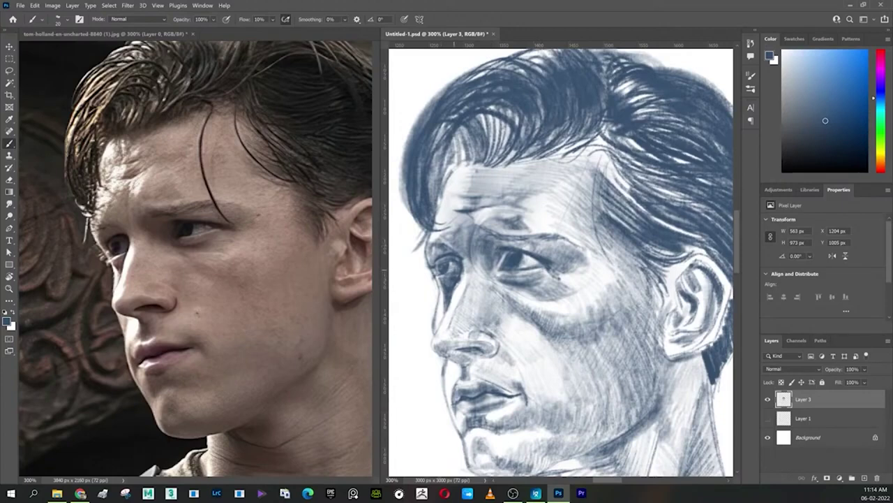
key("e")
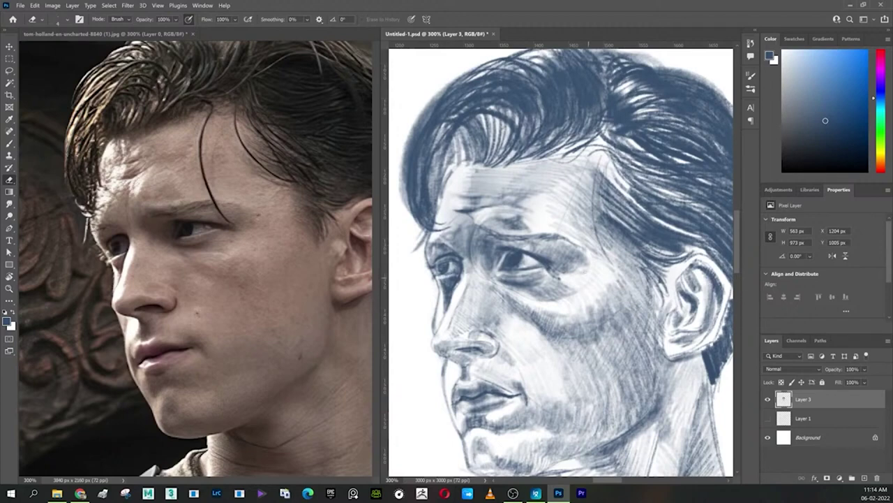
key("b")
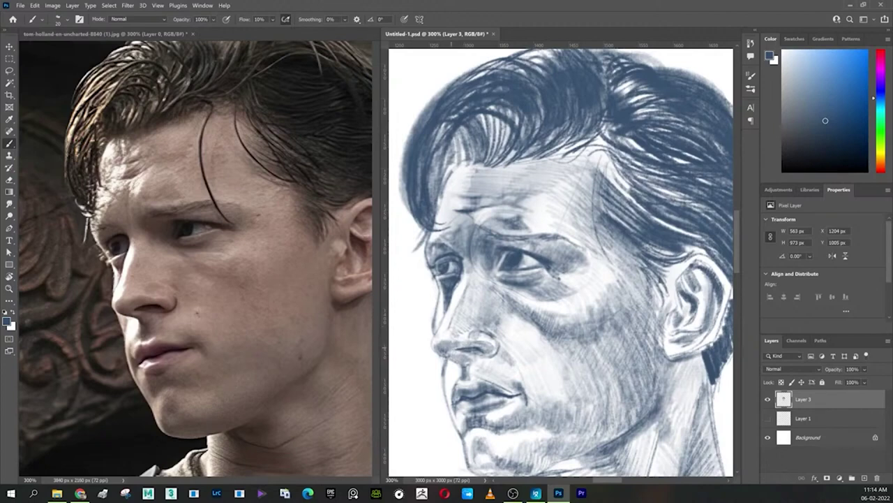
Step: With a new shading colour, darken beside the nose and between nose and upper lip
left_click(484, 409, "alt")
left_click_drag(491, 334, 484, 328)
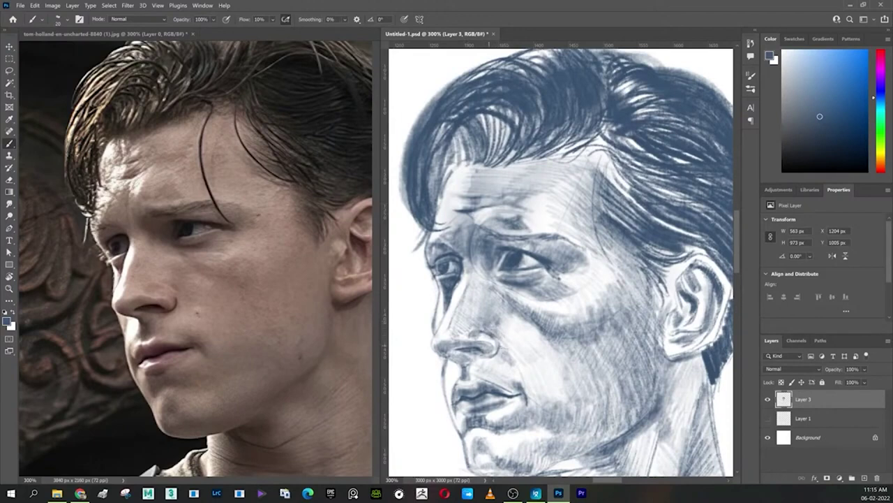
scroll(509, 367, "down", 3)
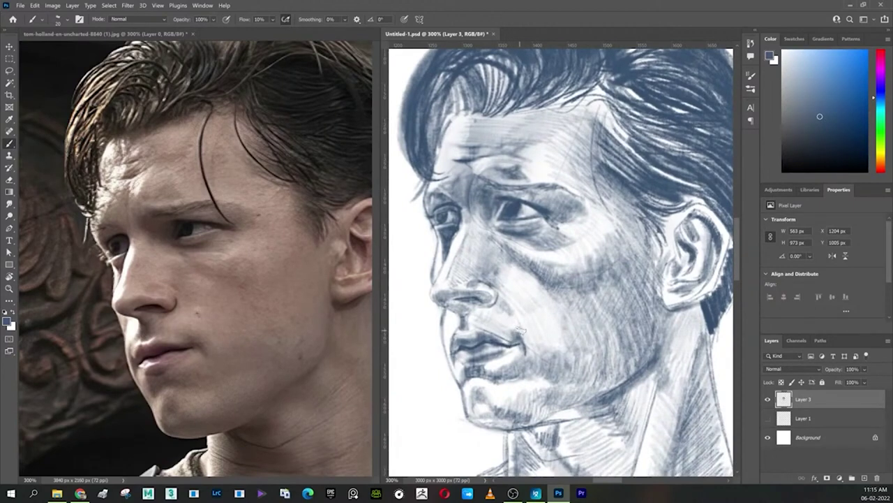
left_click_drag(473, 312, 447, 343)
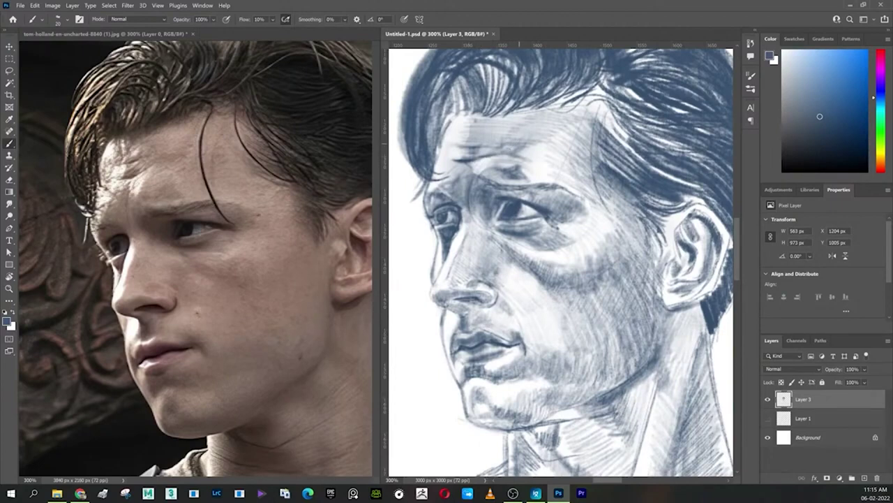
Step: Shade the brow, undo the too-dark strokes, and zoom out to the whole sketch
mouse_move(476, 146)
left_mouse_down()
mouse_move(506, 136)
mouse_move(507, 120)
mouse_move(503, 136)
mouse_move(520, 144)
mouse_move(492, 129)
mouse_move(492, 119)
mouse_move(489, 136)
mouse_move(527, 122)
left_mouse_up()
key("shift+2")
key("ctrl+z")
key("ctrl+z")
key("shift+1")
key("shift+1")
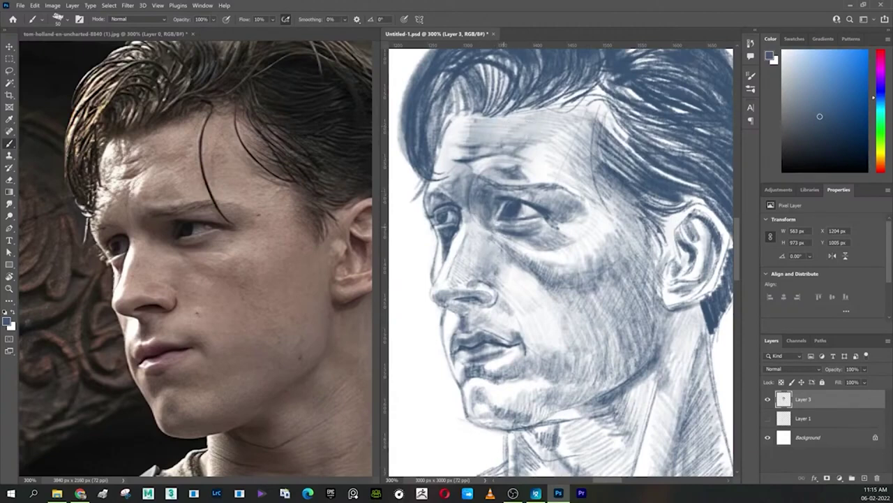
key("ctrl+minus")
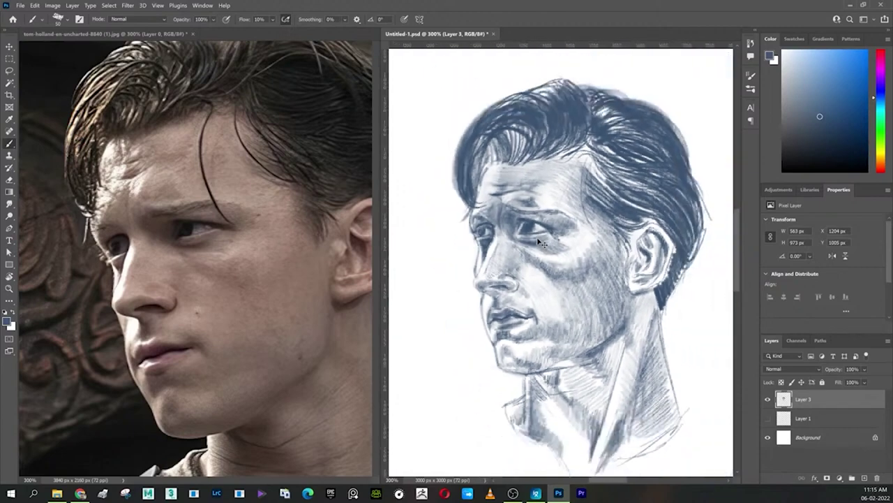
key("ctrl+minus")
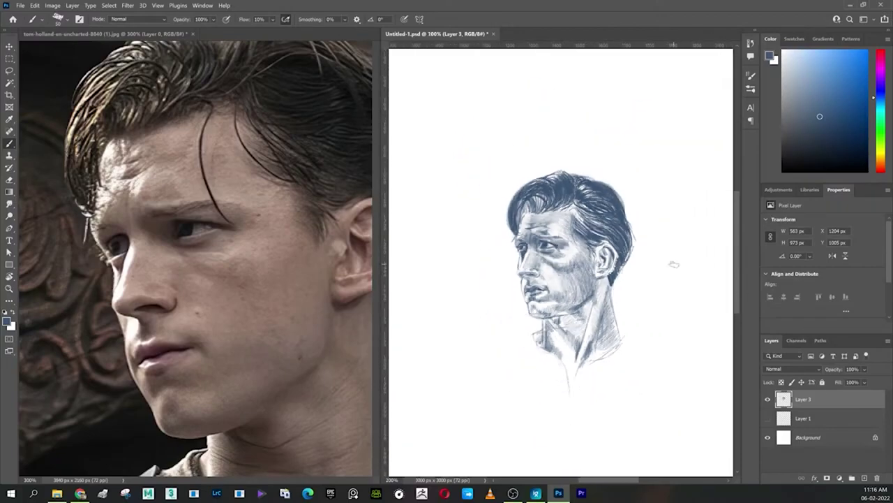
Step: Lasso the head and neck in the reference photo at 100% and copy it
left_click(317, 373)
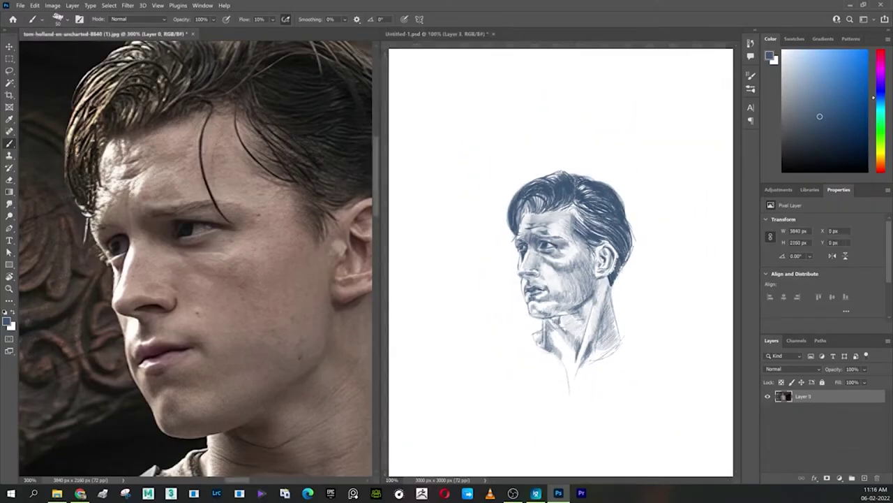
key("ctrl+1")
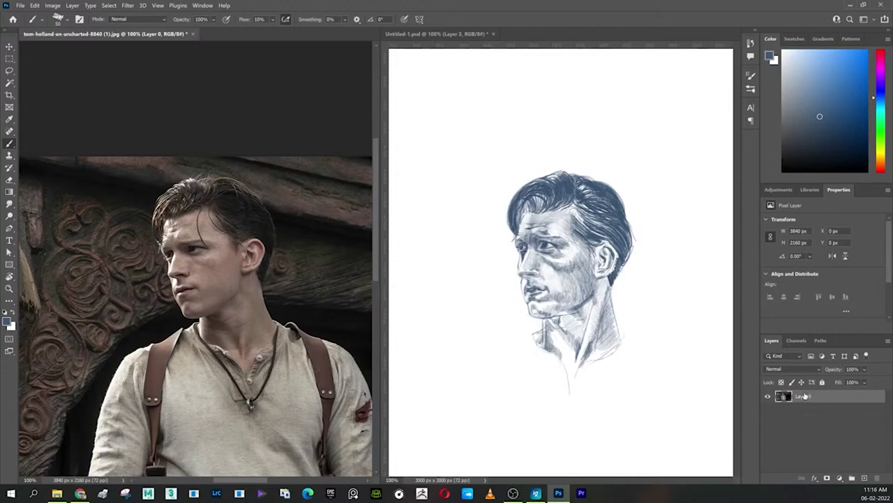
key("l")
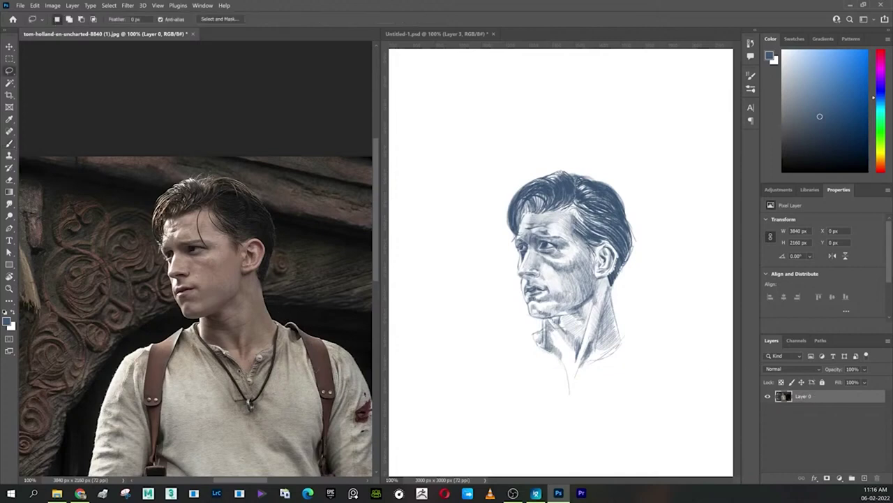
mouse_move(220, 380)
left_mouse_down()
mouse_move(301, 241)
mouse_move(196, 351)
left_mouse_up()
key("ctrl+c")
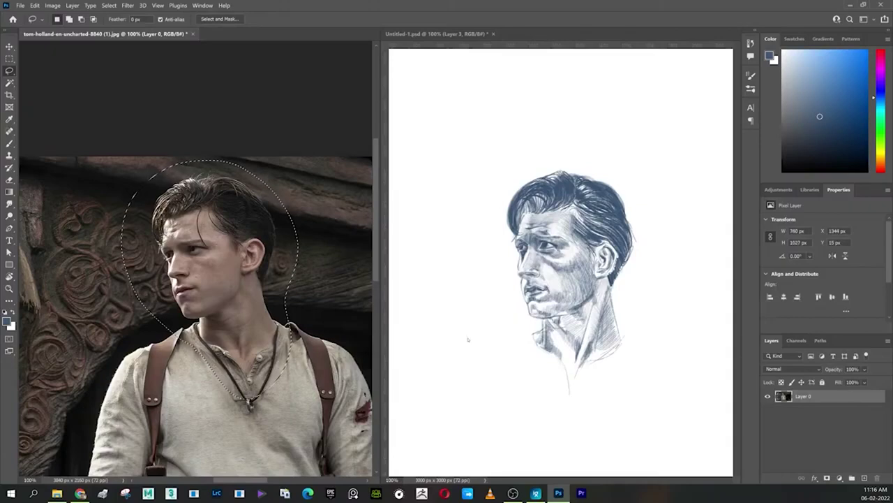
Step: Paste the photo head into the sketch document and rotate it to match the sketch's tilt
left_click(467, 339)
key("ctrl+v")
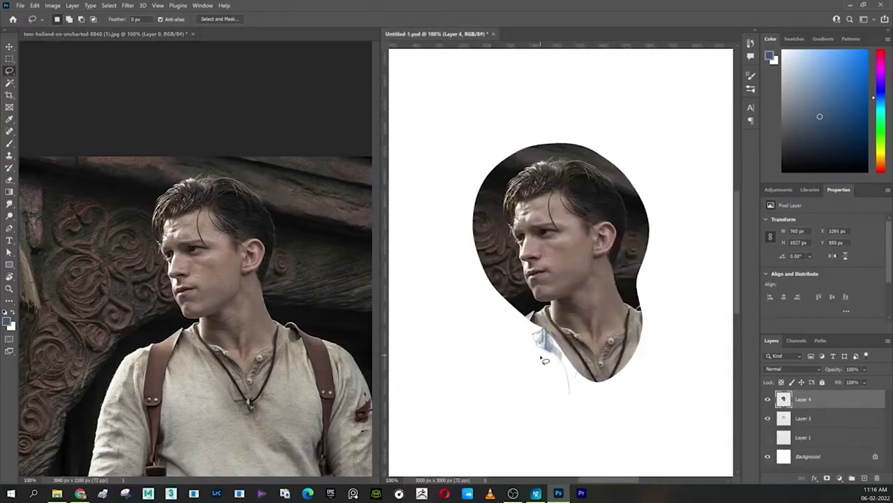
key("ctrl+t")
left_click_drag(668, 386, 642, 405)
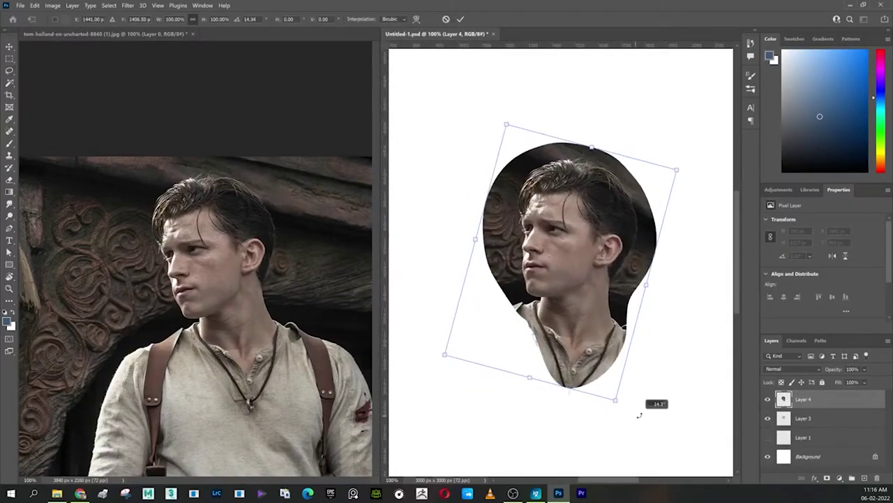
key("Return")
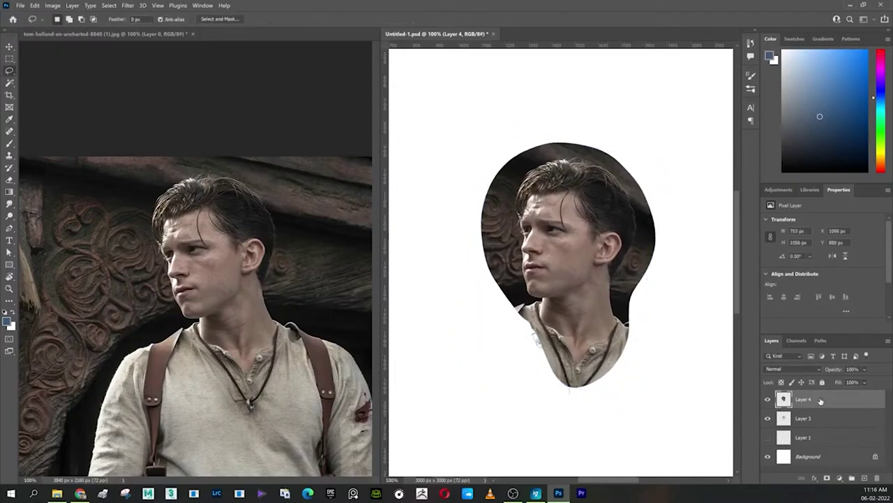
Step: Put the head layer below Layer 3 at 72% opacity and shift the sketch strokes to align
left_click_drag(821, 399, 818, 422)
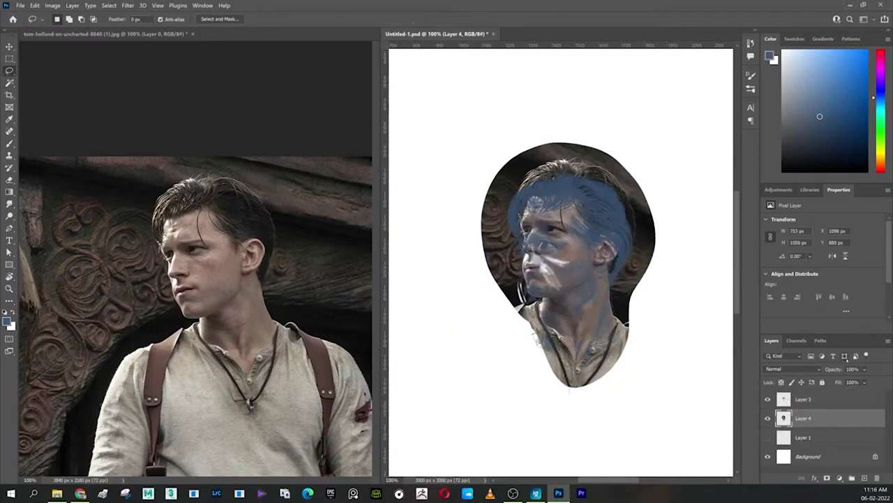
left_click_drag(837, 371, 824, 371)
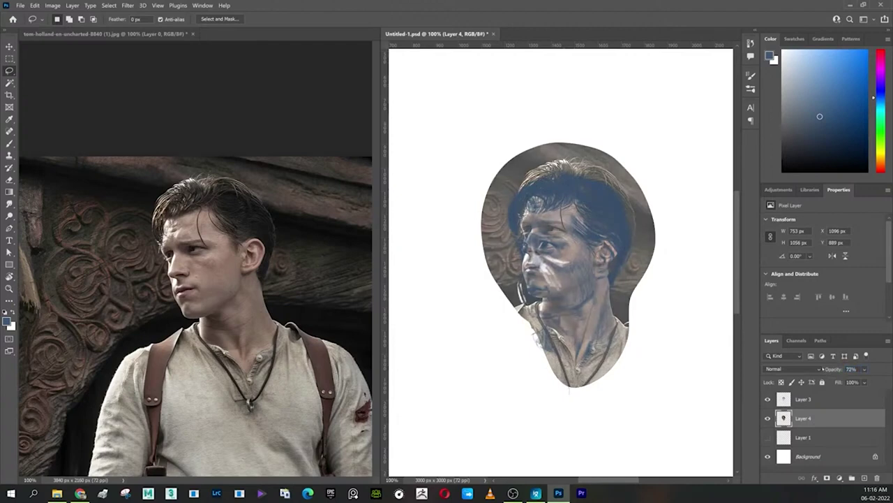
key("v")
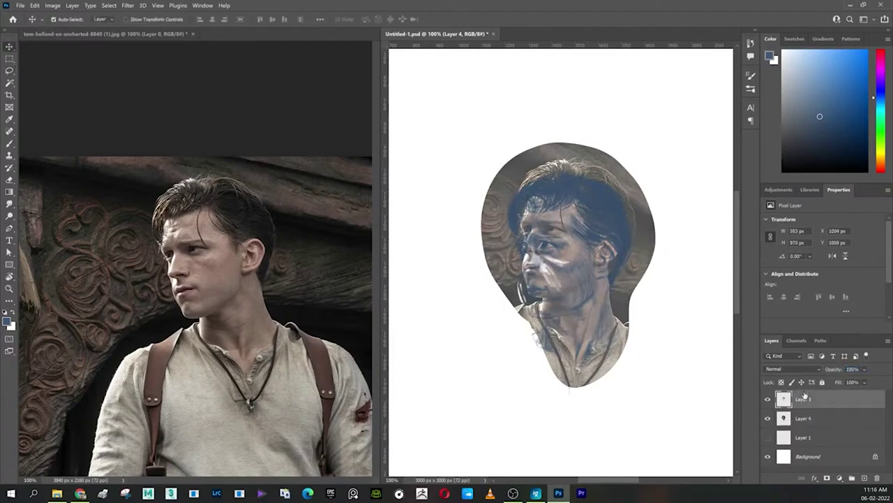
left_click(562, 274)
left_click_drag(562, 272, 567, 257)
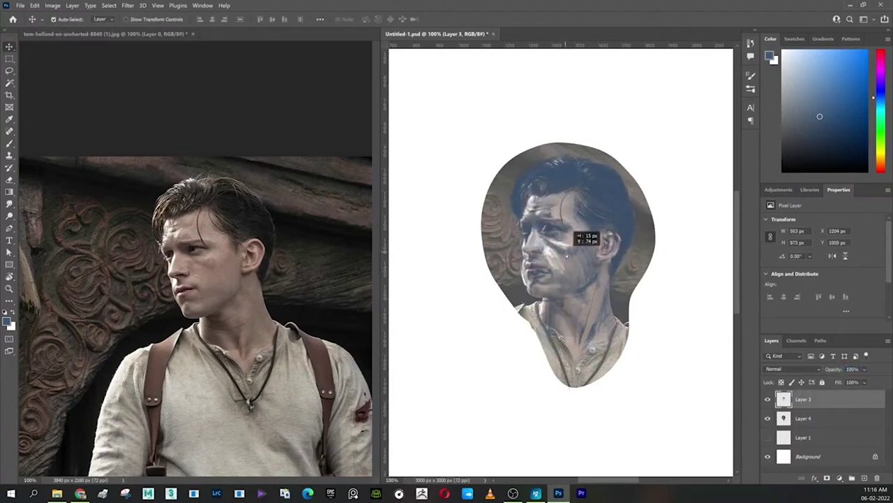
Step: Fade Layer 3 to 48% opacity and nudge the strokes into line with the face
scroll(566, 253, "up", 5)
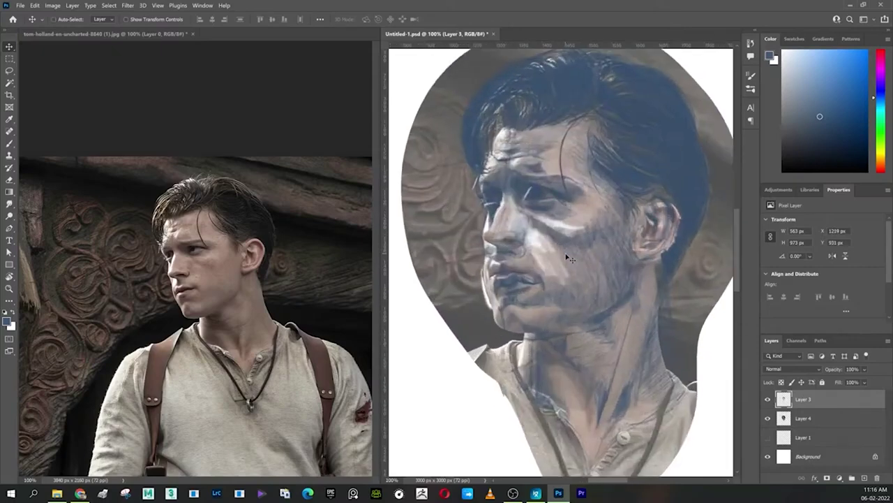
left_click_drag(565, 253, 585, 324)
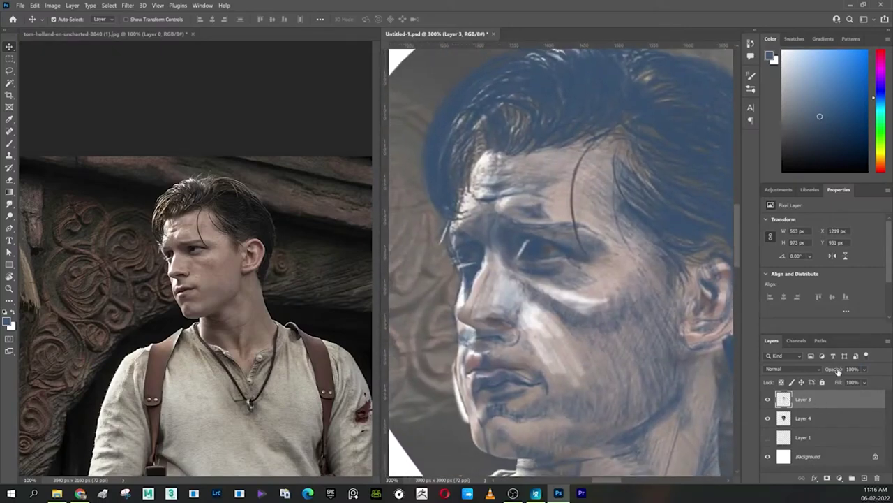
mouse_move(838, 369)
left_mouse_down()
mouse_move(815, 375)
mouse_move(866, 369)
mouse_move(831, 370)
mouse_move(838, 370)
left_mouse_up()
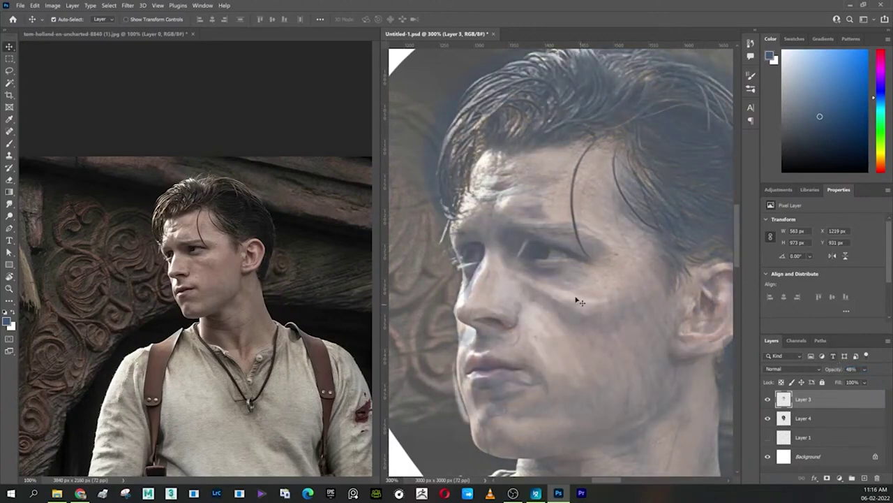
left_click_drag(578, 272, 580, 273)
left_click_drag(580, 271, 581, 273)
Step: Start a transform on the Layer 4 photo head, then go back to Layer 3
left_click(801, 418)
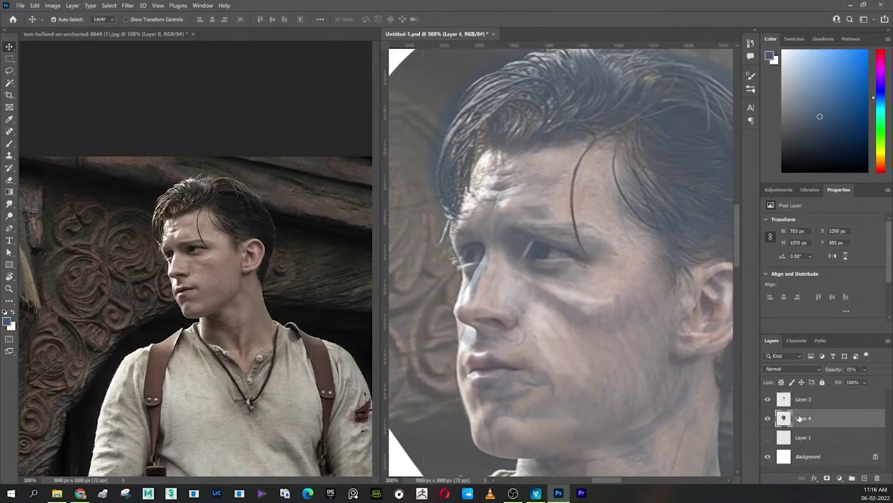
key("ctrl+t")
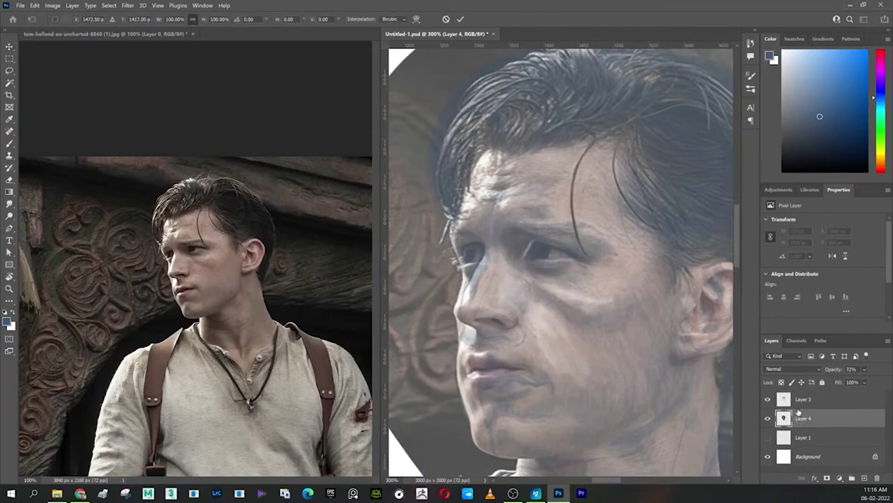
left_click(820, 402)
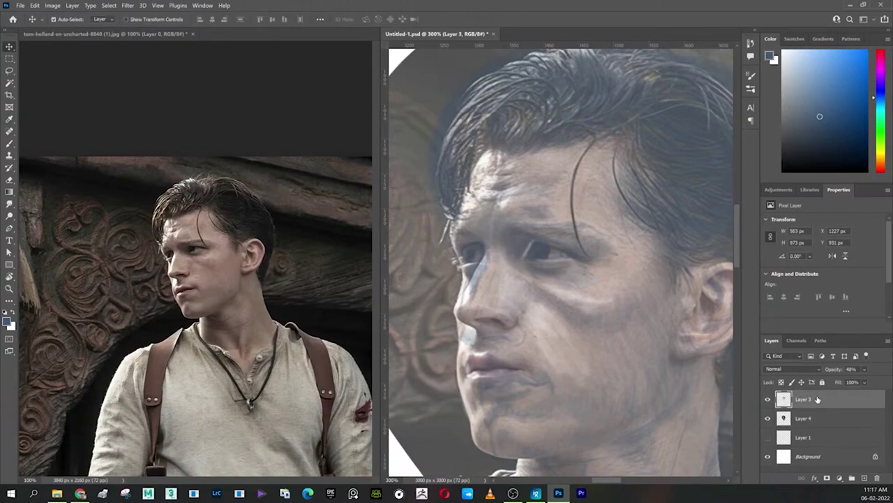
Step: Duplicate the sketch layer twice to darken the strokes
left_click_drag(818, 399, 866, 478)
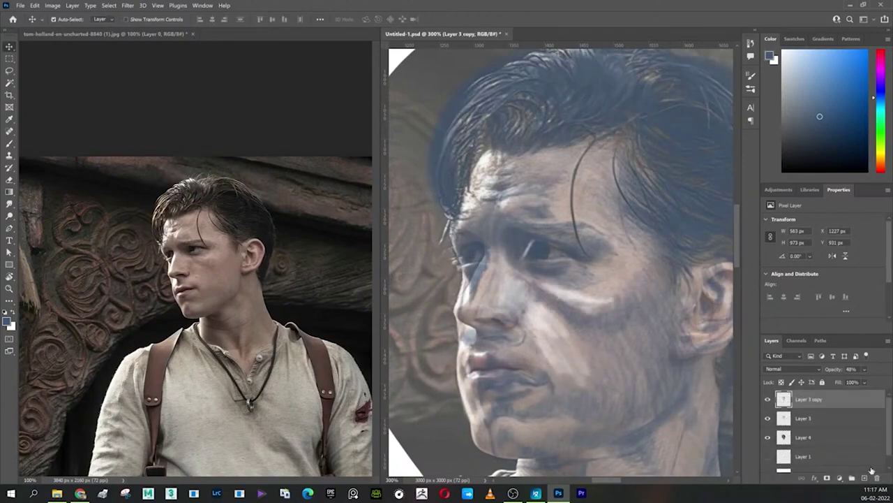
left_click_drag(849, 399, 865, 476)
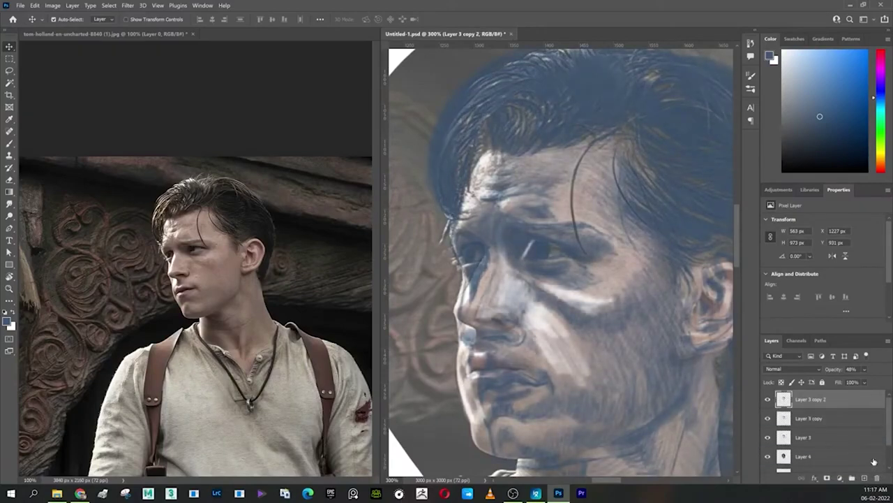
left_click(824, 454)
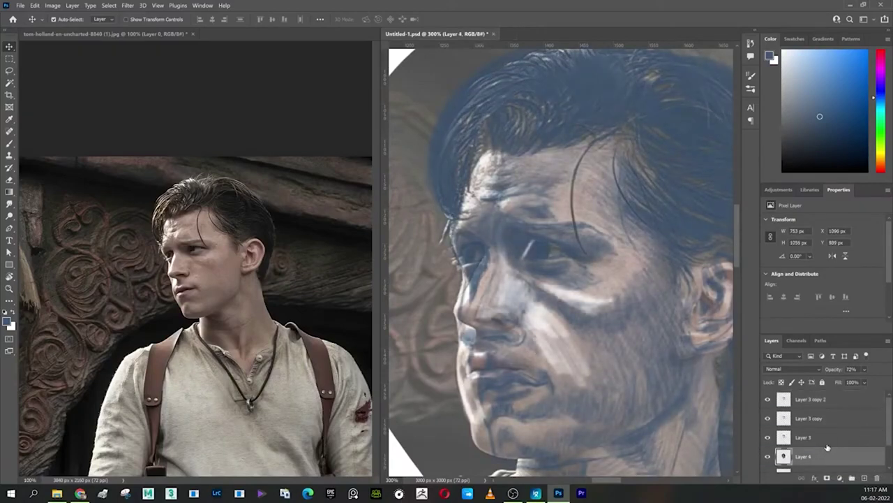
Step: Rotate the Layer 4 photo head about 1.8° counter-clockwise, nudge it into alignment, and commit
key("ctrl+t")
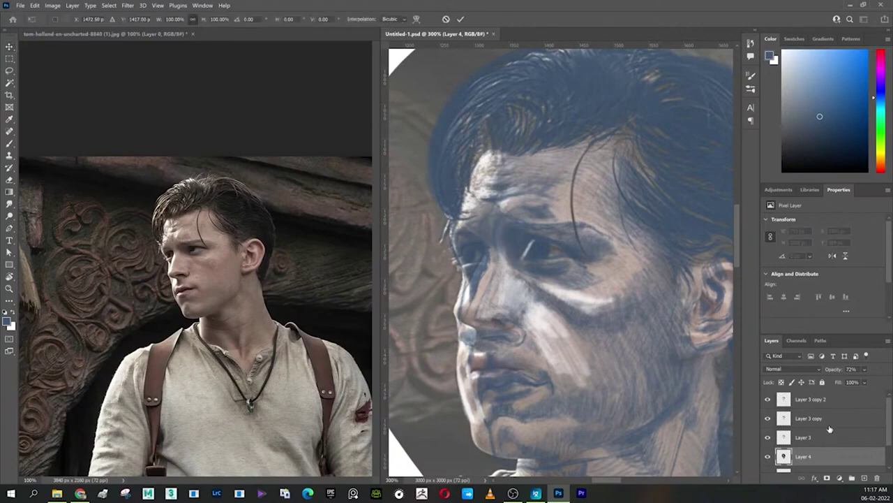
key("ctrl+minus")
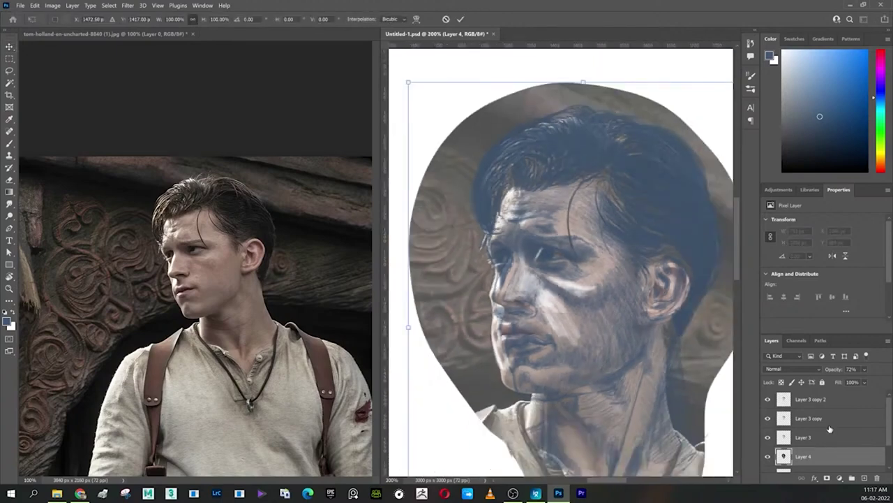
mouse_move(433, 64)
left_mouse_down()
mouse_move(419, 66)
mouse_move(409, 92)
left_mouse_up()
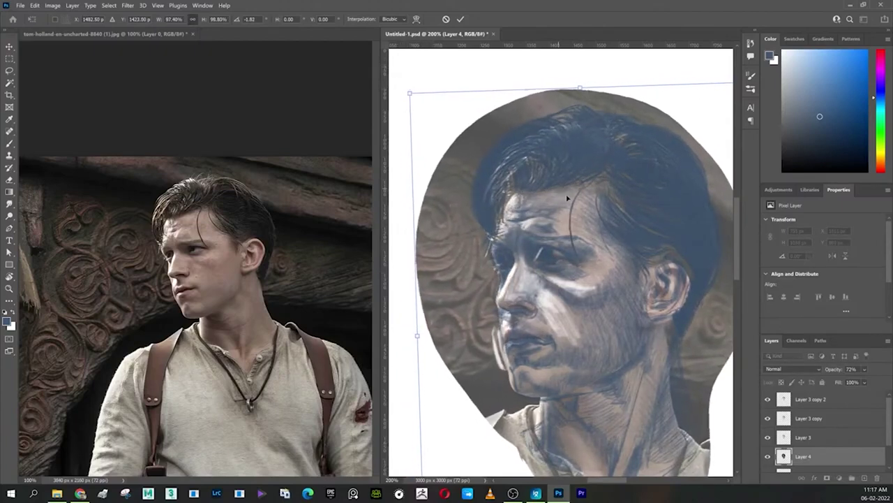
left_click_drag(568, 198, 569, 200)
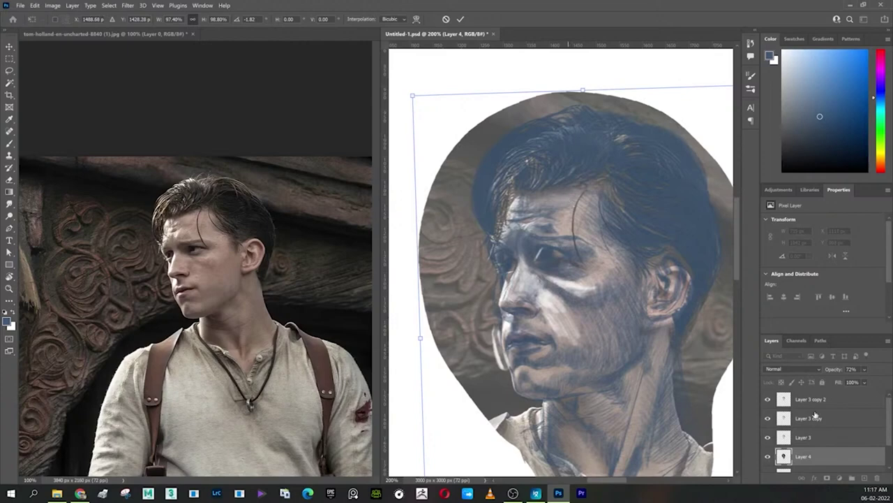
key("Return")
left_click(809, 436)
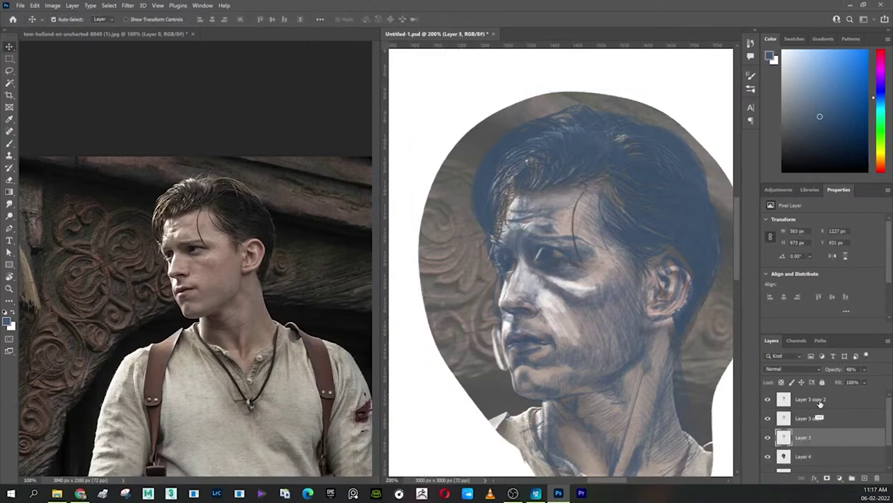
Step: Transform all three sketch layers together, squashing them to about 98% height
left_click(820, 402, "shift")
key("ctrl+t")
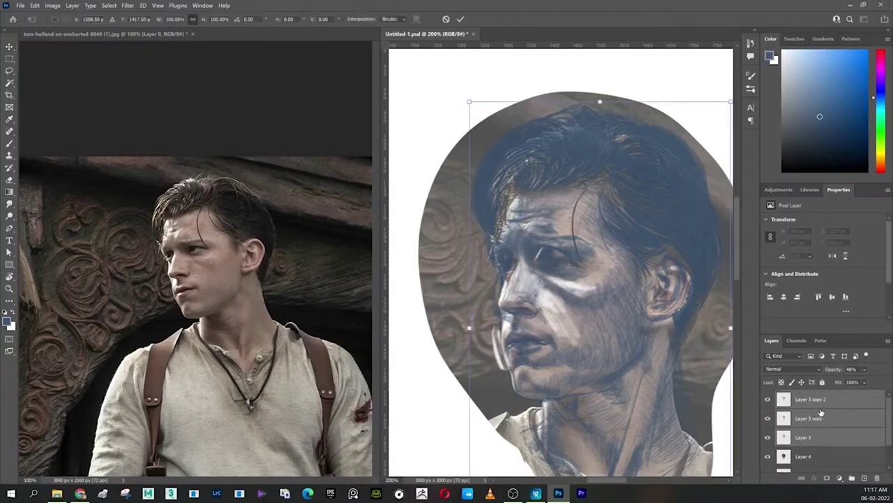
left_click_drag(599, 101, 599, 102)
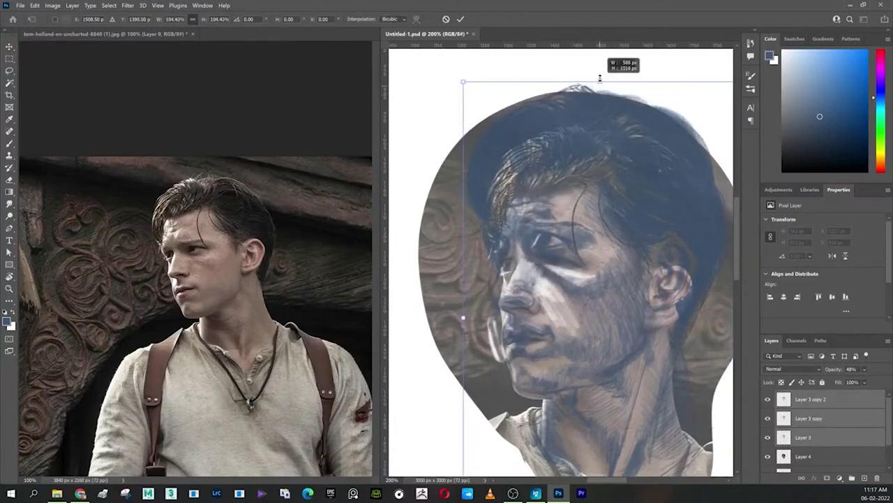
left_click_drag(599, 101, 600, 101)
right_click(576, 258)
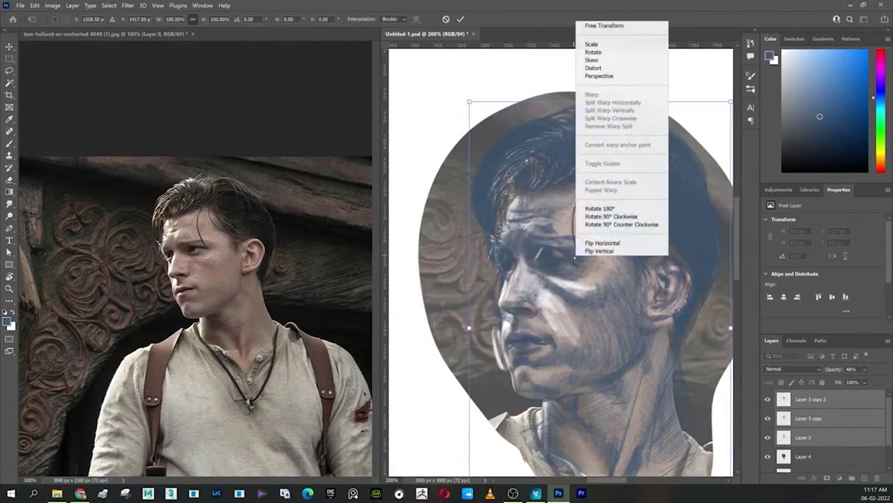
left_click(539, 312)
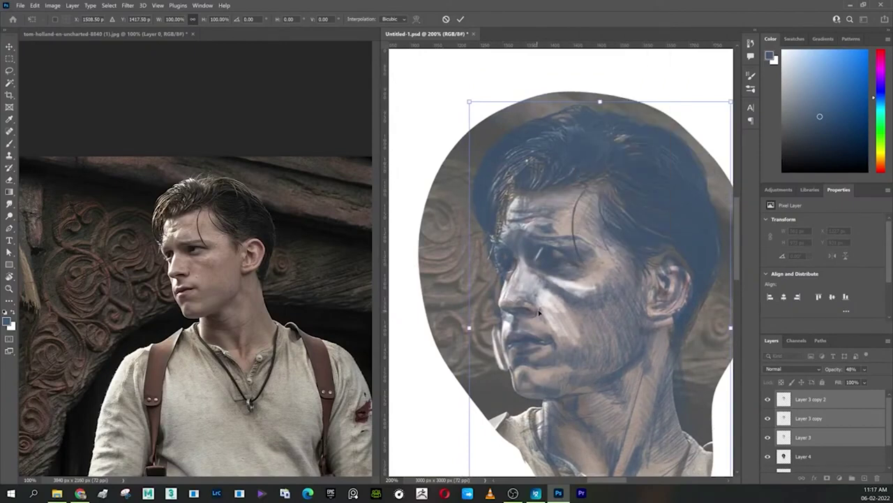
left_click_drag(600, 101, 600, 110)
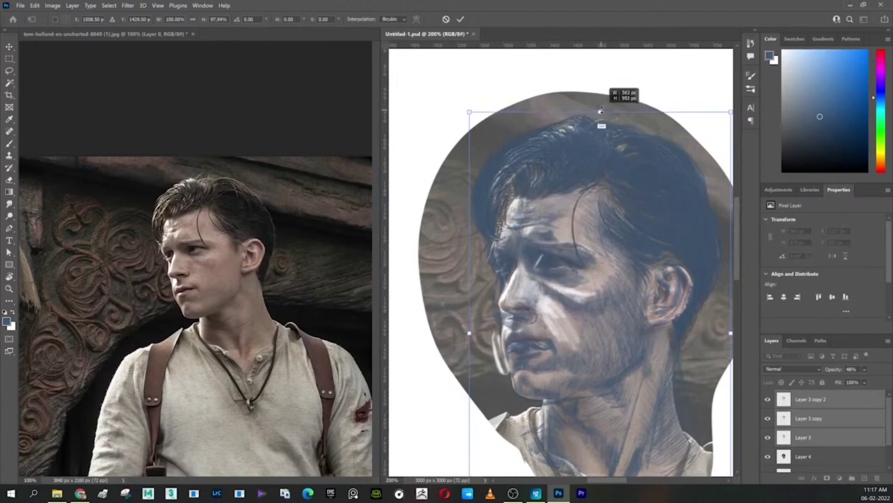
left_click_drag(600, 111, 600, 110)
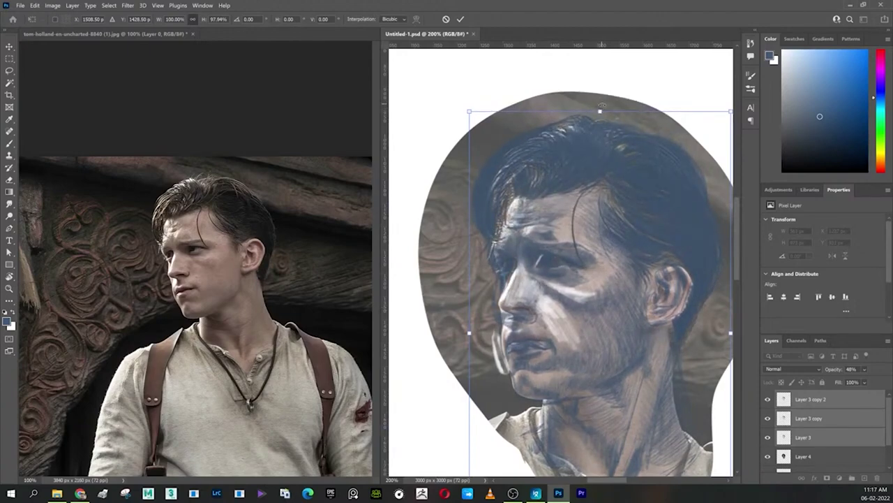
Step: Shorten and narrow the sketch slightly from the bottom and left, then apply the resize
key("ctrl+minus")
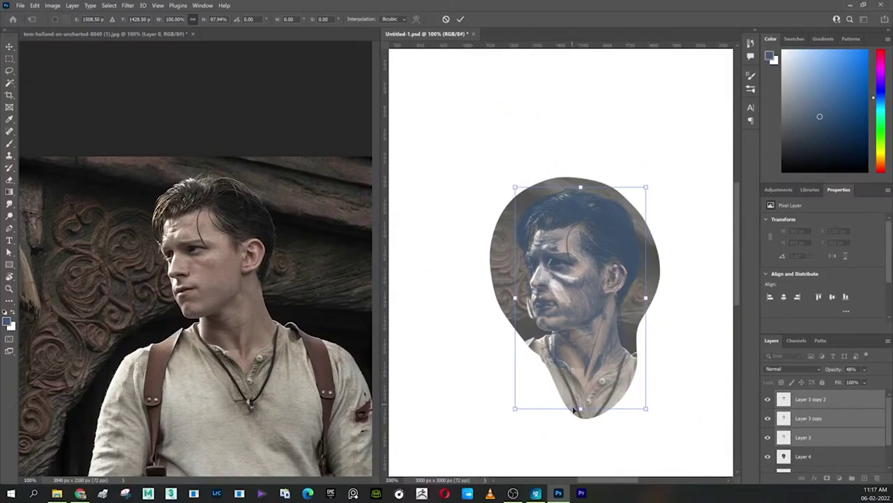
left_click_drag(580, 409, 580, 404)
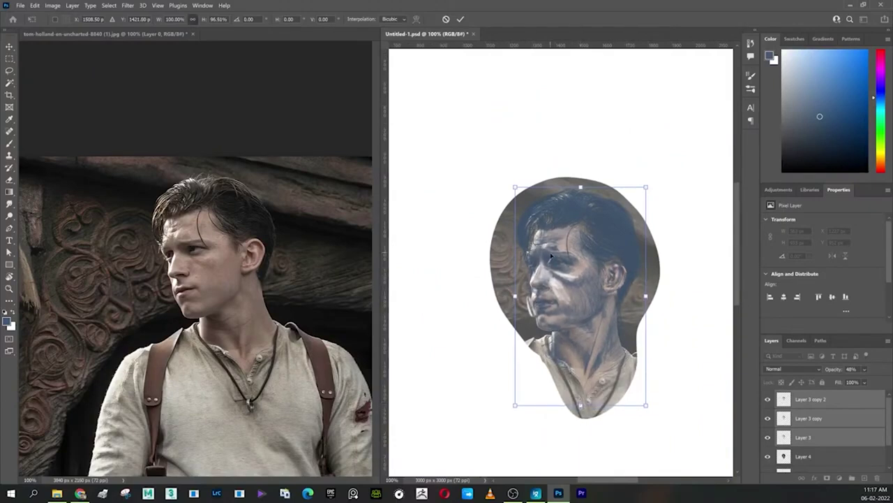
left_click_drag(515, 297, 517, 297)
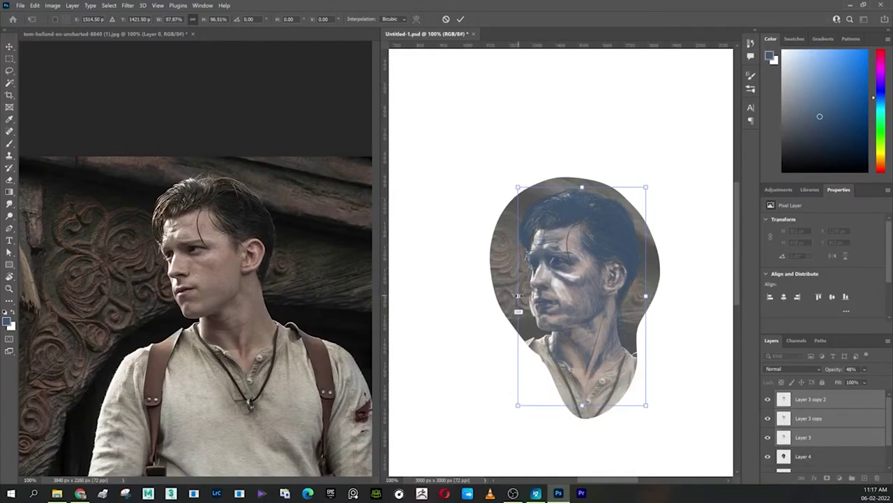
left_click_drag(518, 297, 515, 295)
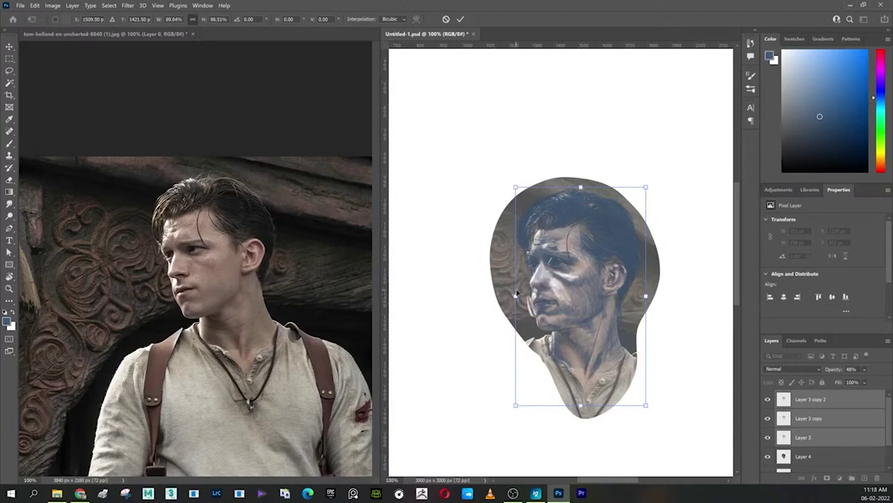
key("ctrl+plus")
right_click(603, 202)
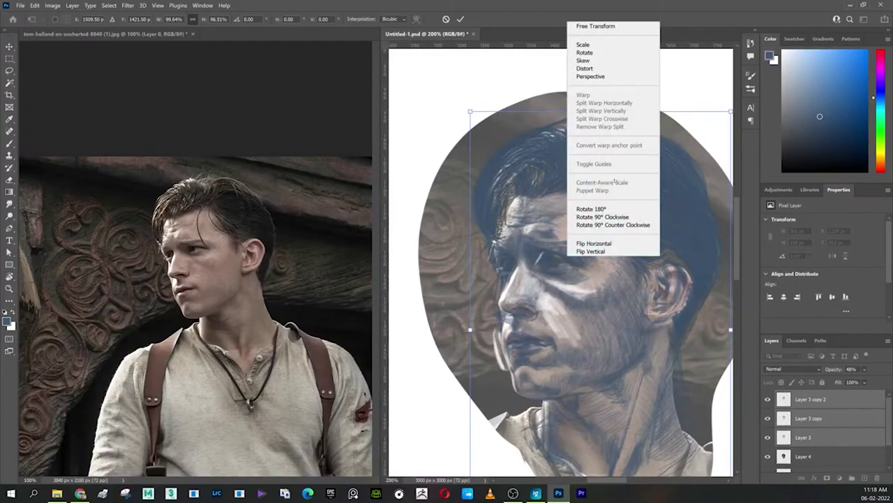
key("Return")
left_click(827, 407)
Step: Delete the two sketch copies and warp Layer 3 around the nose and lower-left corner
left_click(827, 418, "shift")
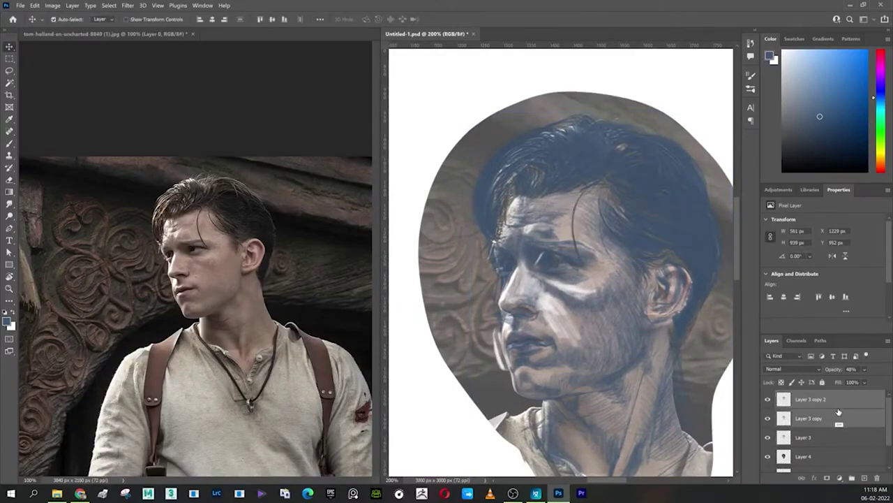
left_click_drag(838, 411, 878, 478)
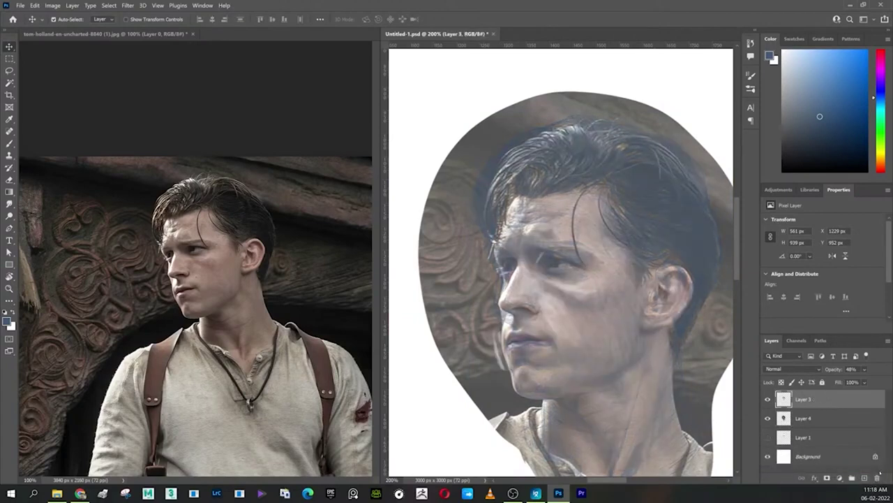
key("ctrl+t")
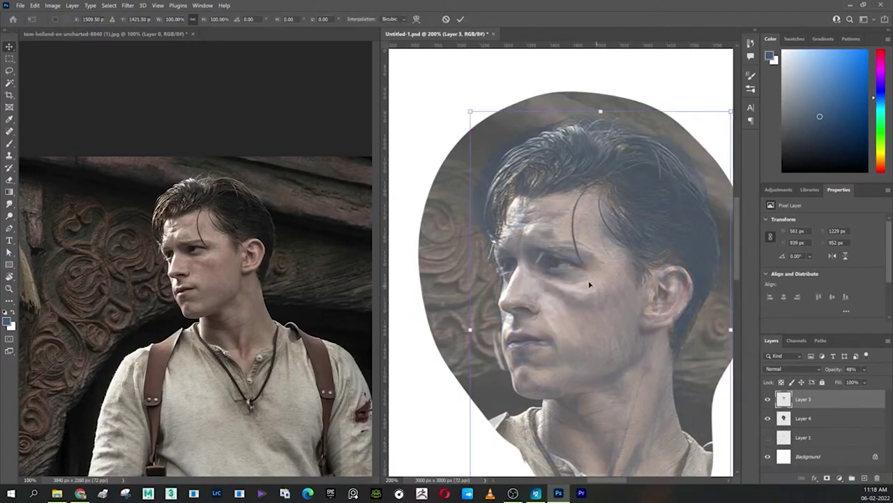
right_click(585, 287)
left_click(603, 121)
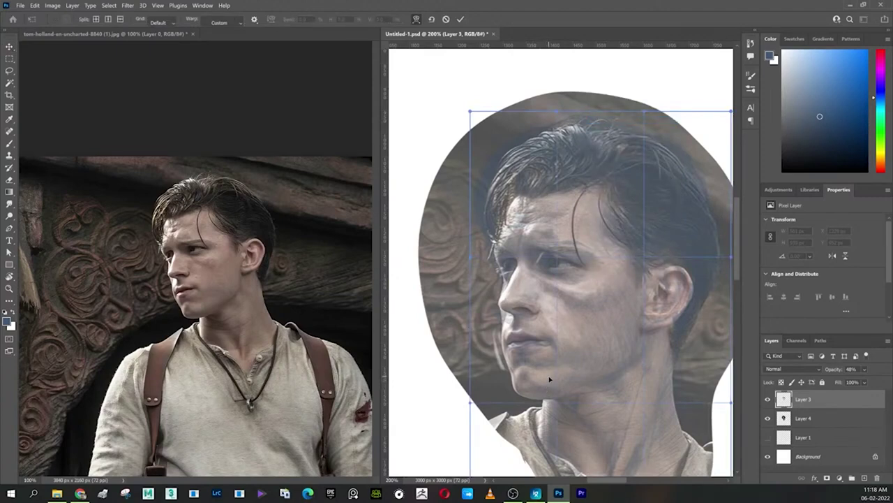
left_click_drag(536, 327, 537, 321)
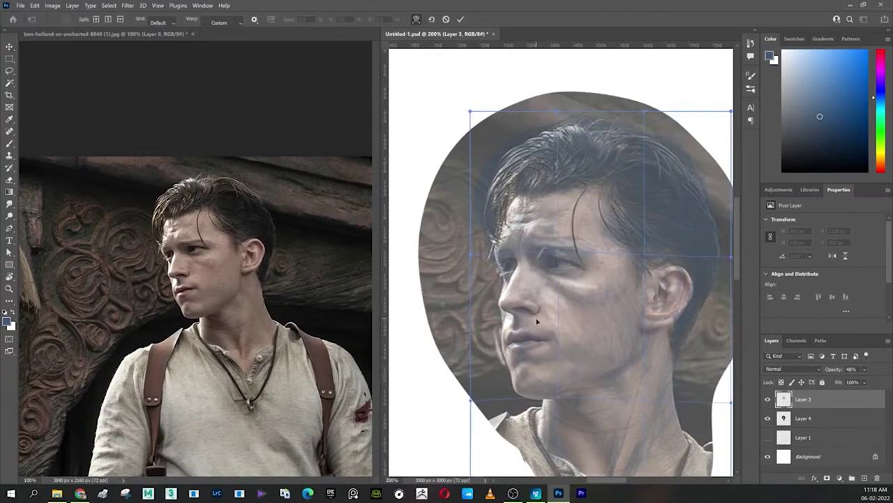
left_click_drag(481, 391, 475, 391)
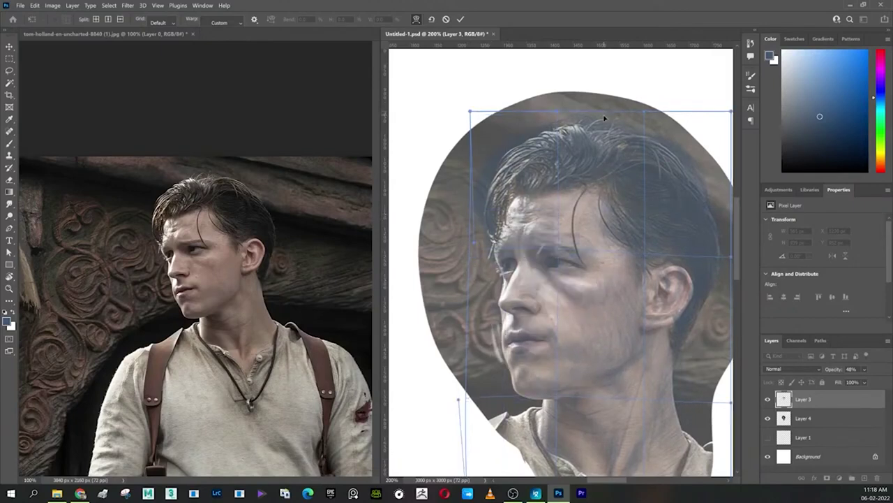
Step: Bend the sketch's top down, fine-tune the lower-left warp, and commit it
left_click_drag(604, 114, 605, 124)
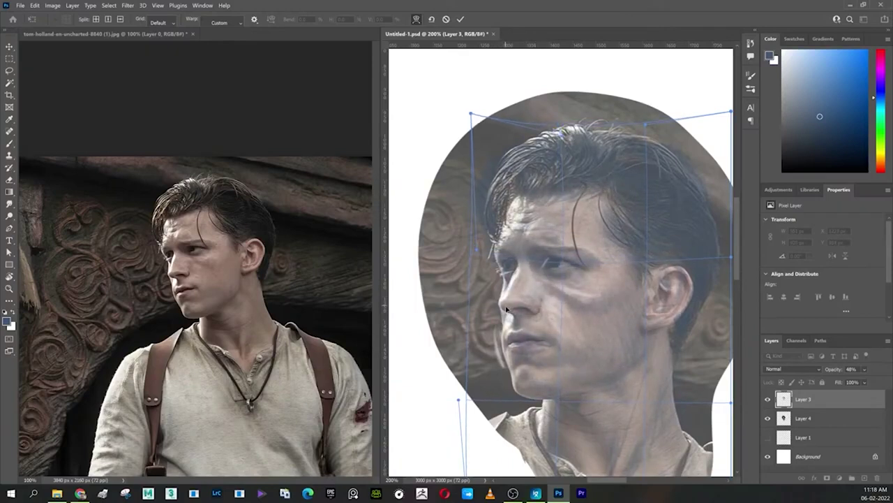
left_click_drag(505, 385, 501, 382)
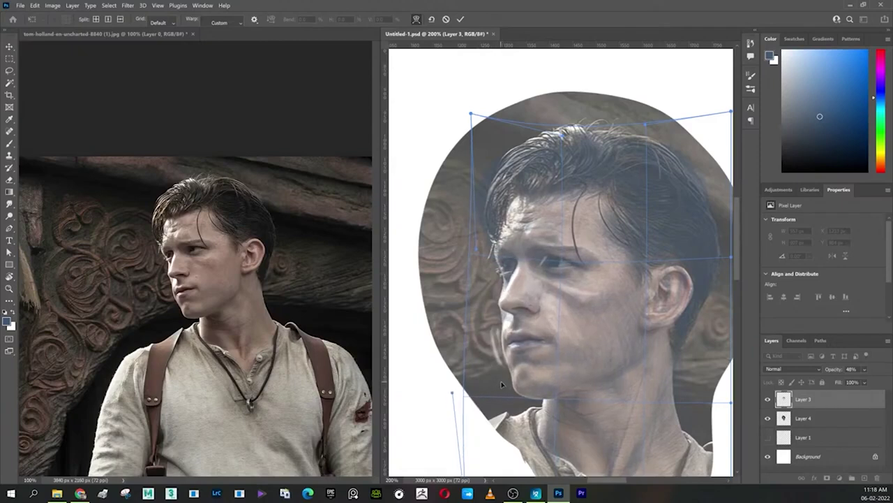
left_click_drag(501, 382, 504, 379)
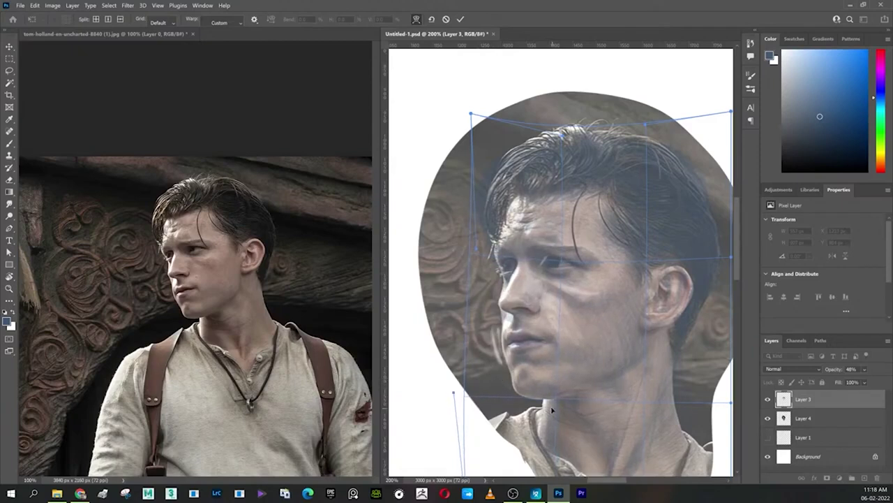
left_click_drag(552, 408, 525, 405)
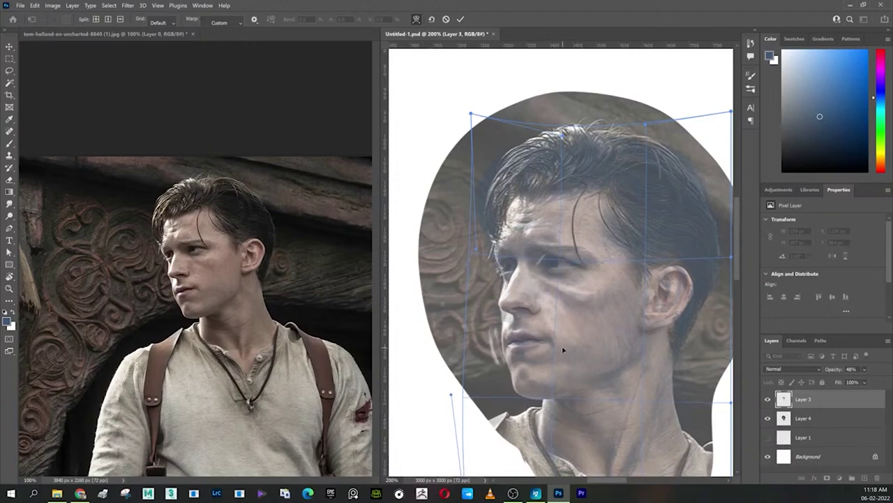
key("Return")
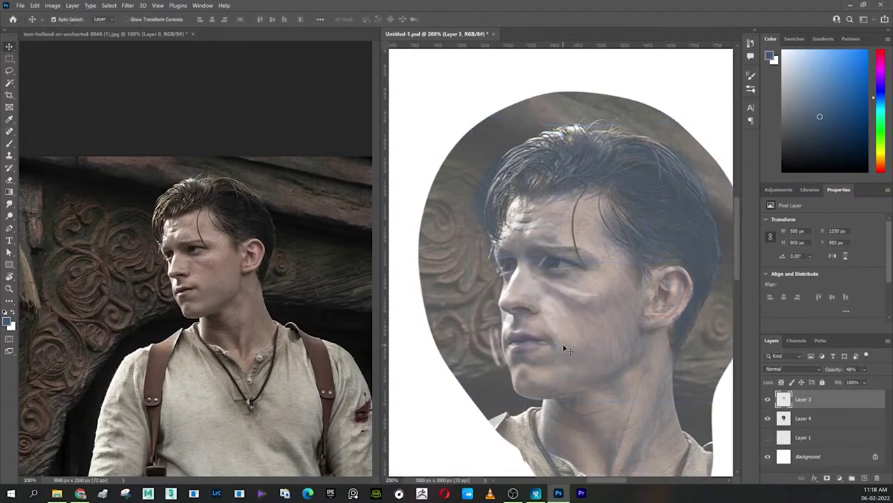
Step: Set the Layer 3 sketch to 100% opacity and nudge it to X 1220, Y 960 over the photo
left_click(769, 418)
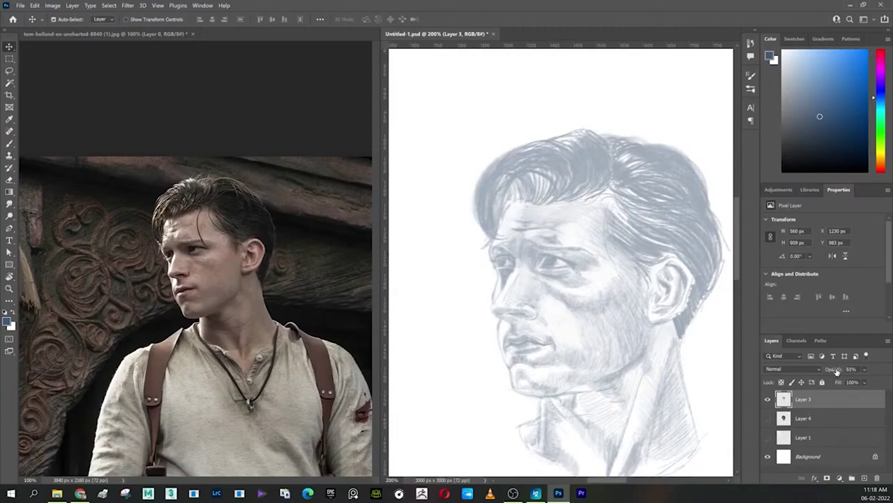
left_click_drag(837, 371, 892, 368)
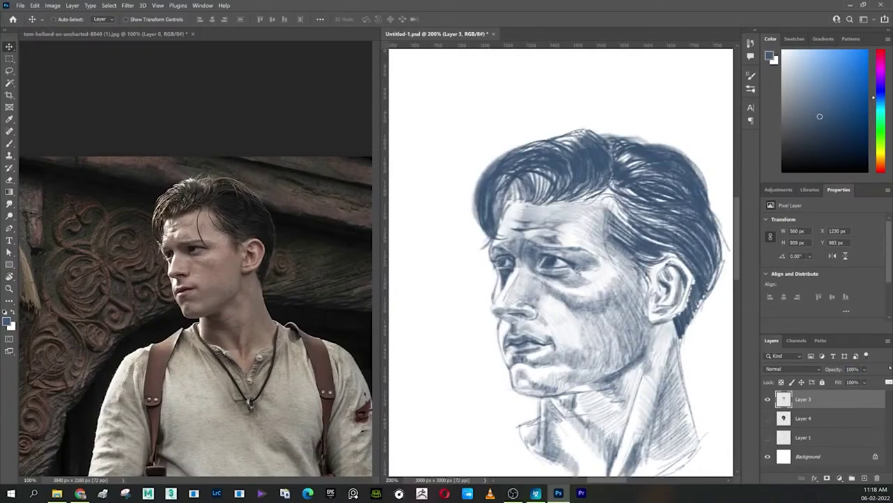
key("4")
key("8")
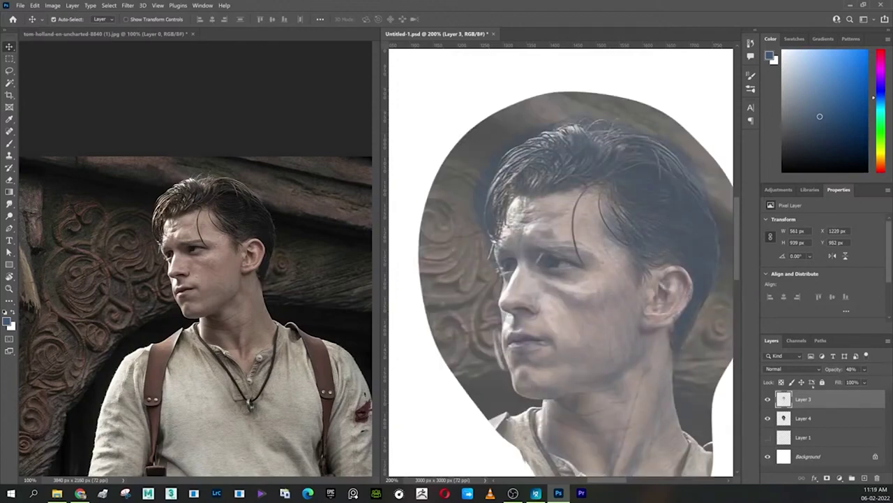
left_click_drag(838, 370, 858, 371)
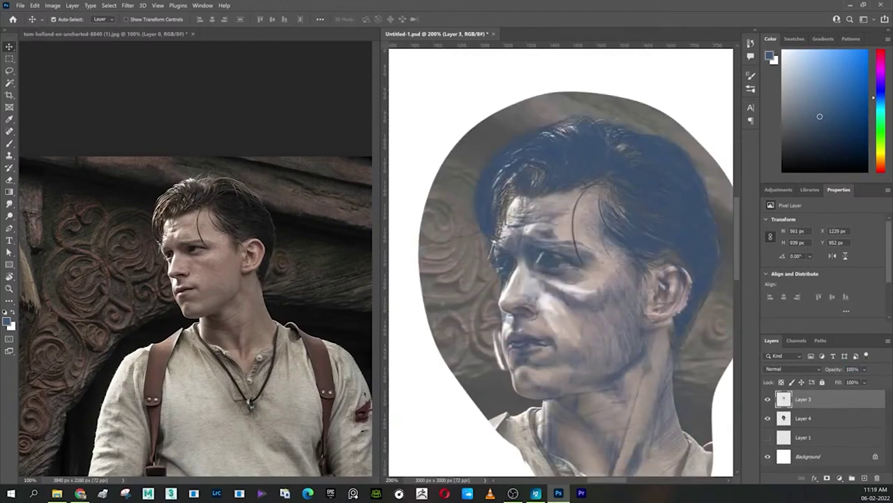
left_click(768, 419)
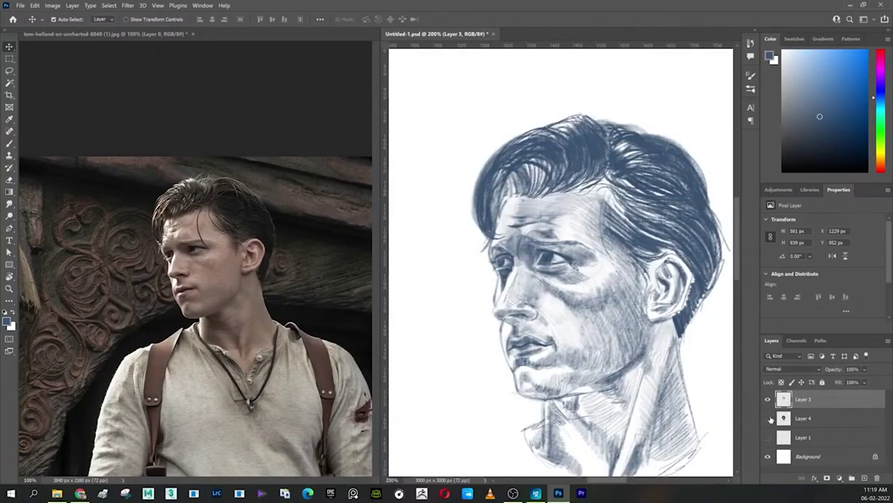
left_click(768, 418)
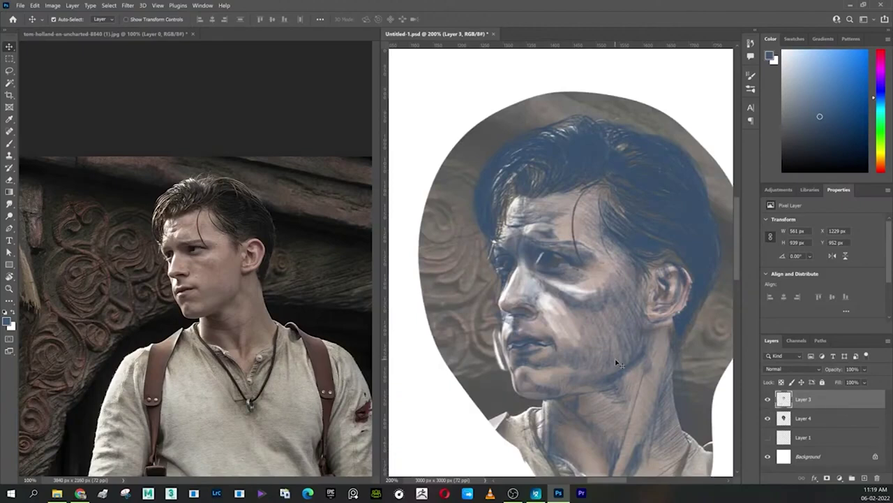
mouse_move(616, 363)
left_mouse_down()
mouse_move(626, 362)
mouse_move(616, 363)
left_mouse_up()
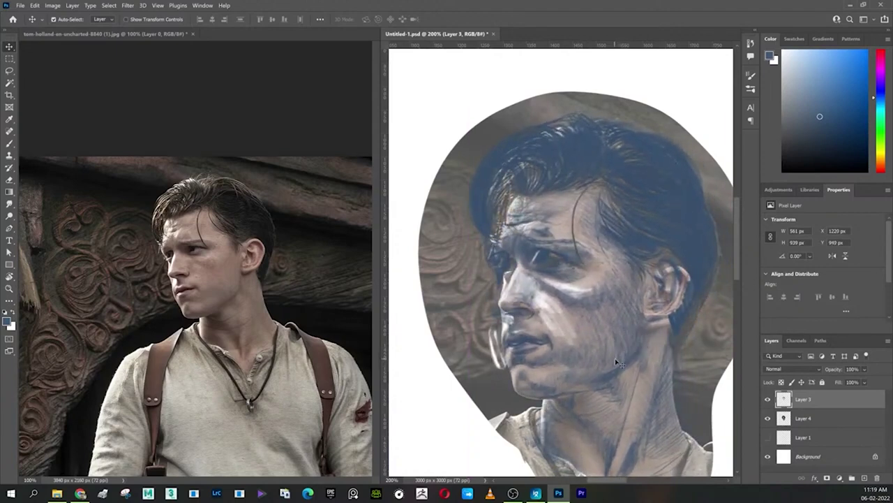
Step: Free Transform Layer 3 to 561 × 925 px at X 1236, Y 966, rotated 0.76°
left_click_drag(618, 361, 618, 361)
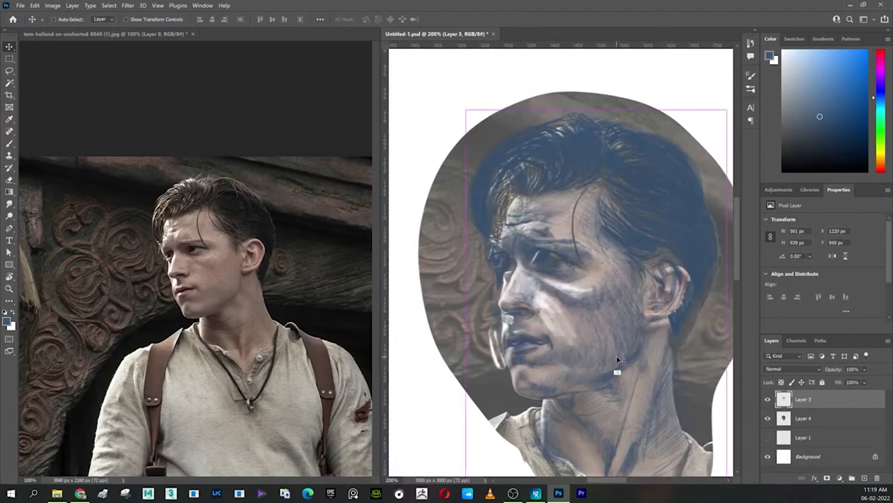
key("ctrl+t")
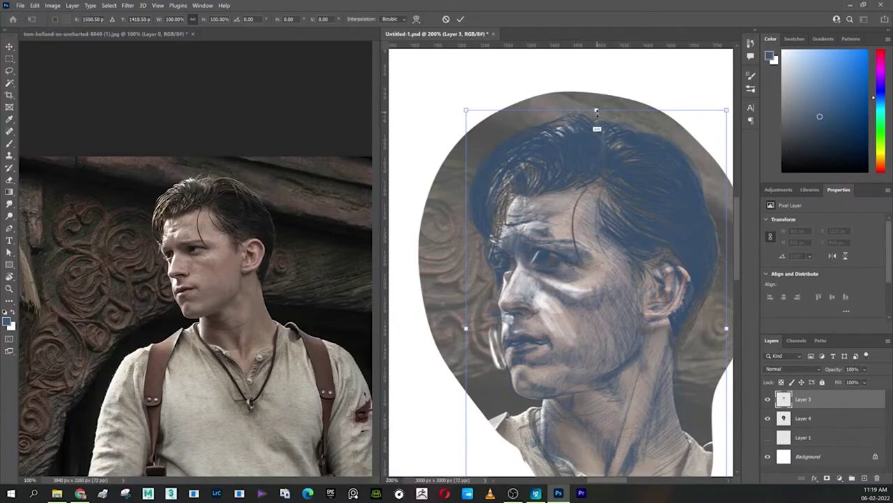
key("Return")
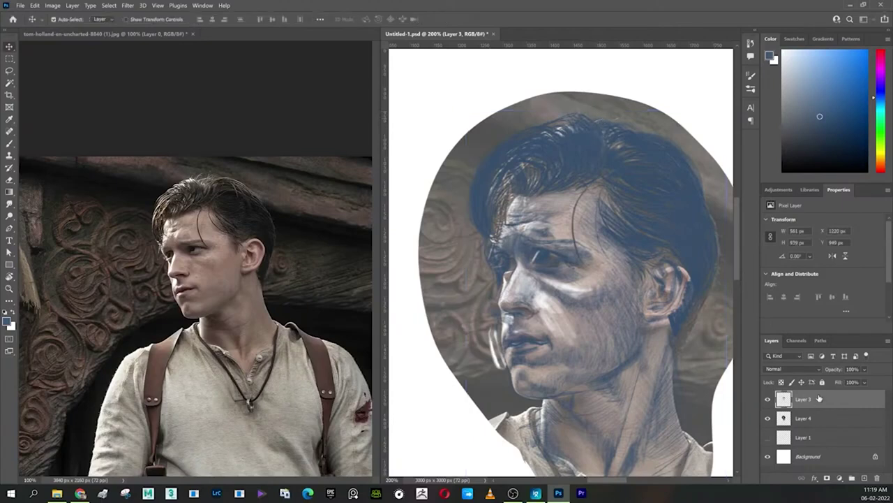
key("ctrl")
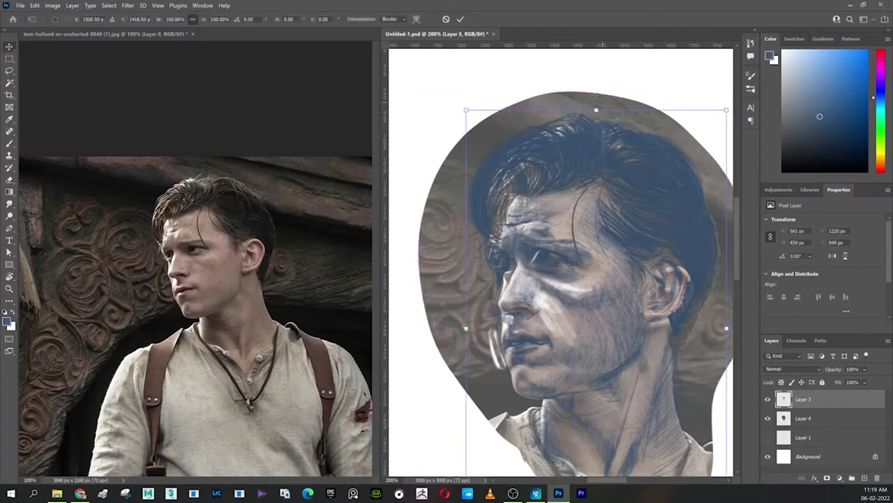
key("ctrl+t")
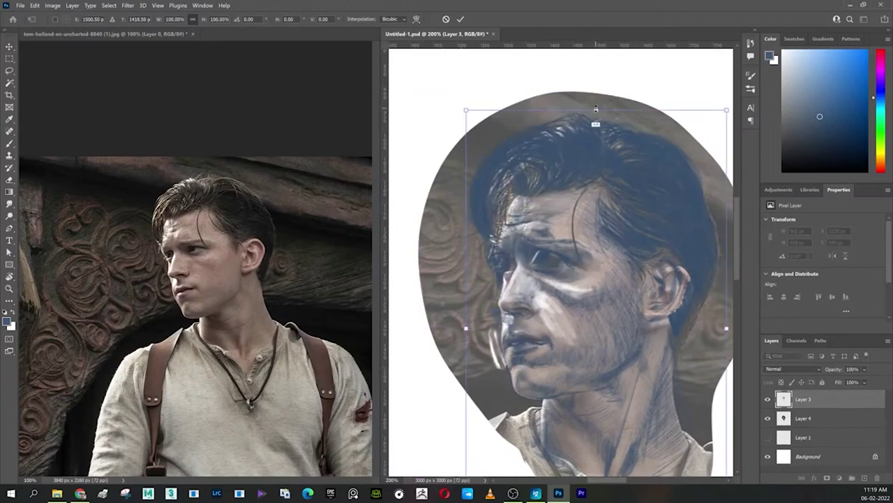
left_click_drag(597, 110, 597, 124)
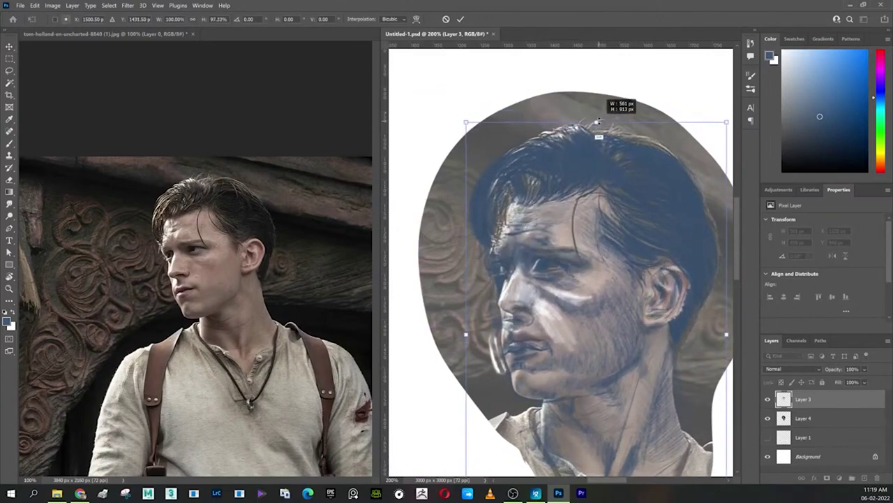
mouse_move(597, 124)
left_mouse_down()
mouse_move(601, 105)
mouse_move(603, 116)
left_mouse_up()
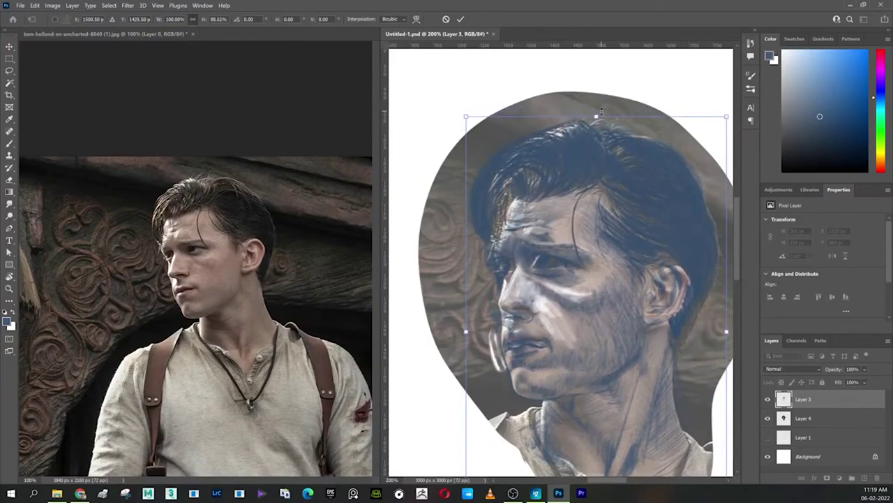
left_click_drag(643, 89, 643, 94)
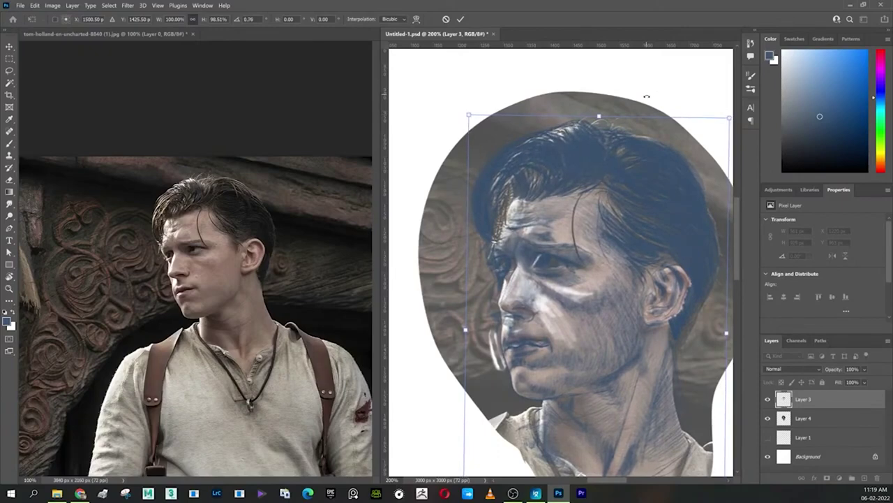
left_click_drag(608, 189, 613, 188)
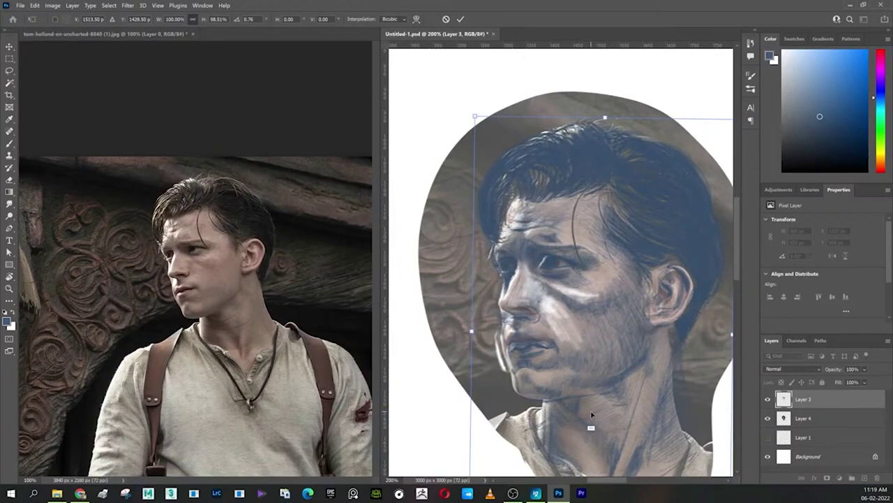
key("Return")
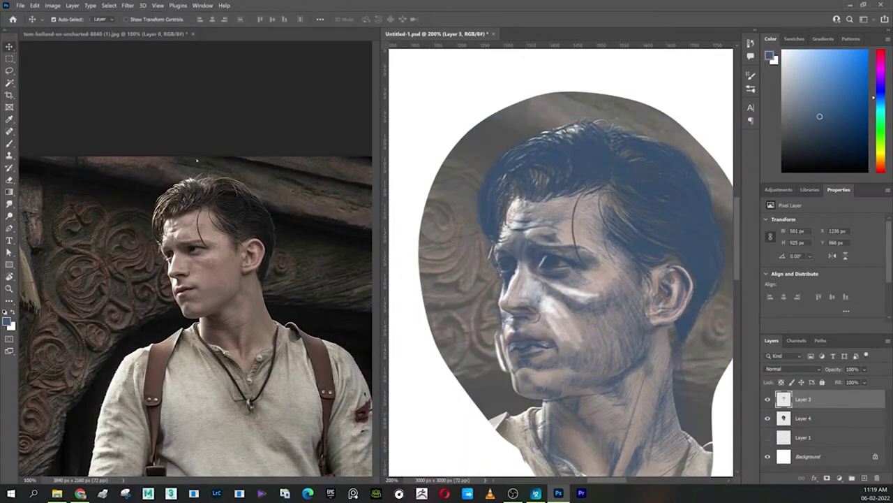
Step: Start a Puppet Warp on the sketch and pin the right eye and the hair's sides and top
left_click(34, 5)
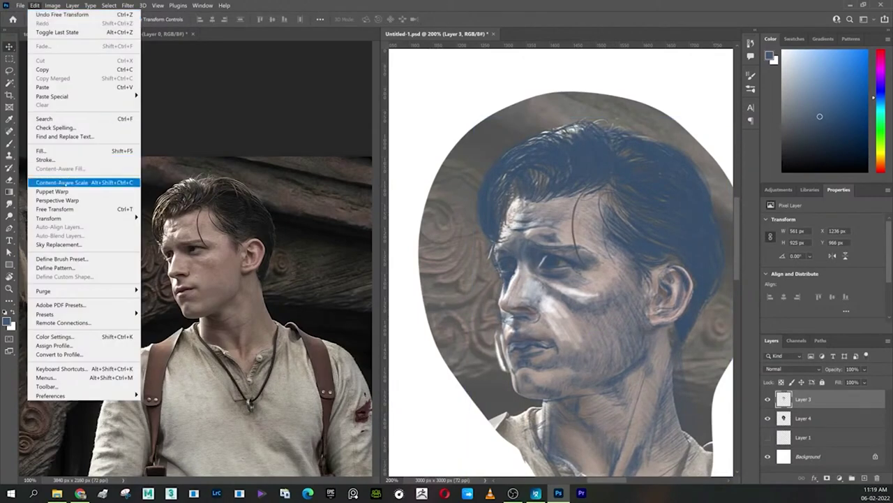
left_click(62, 191)
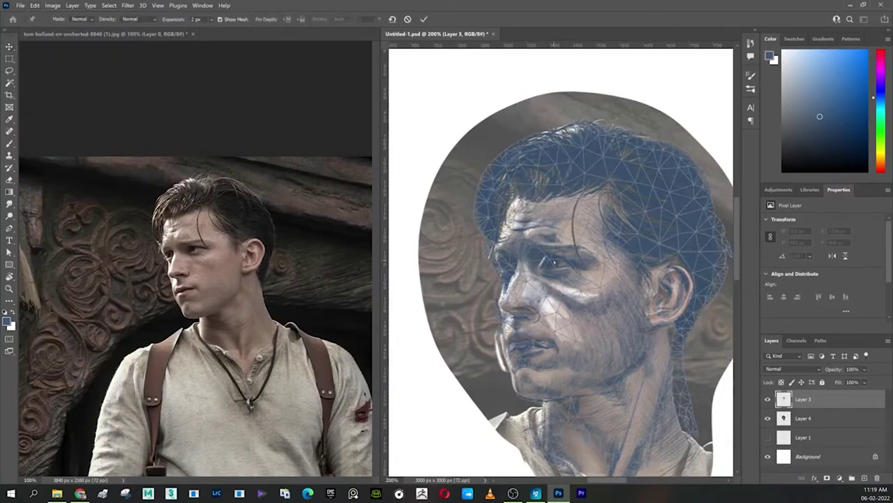
left_click(555, 260)
left_click(503, 263)
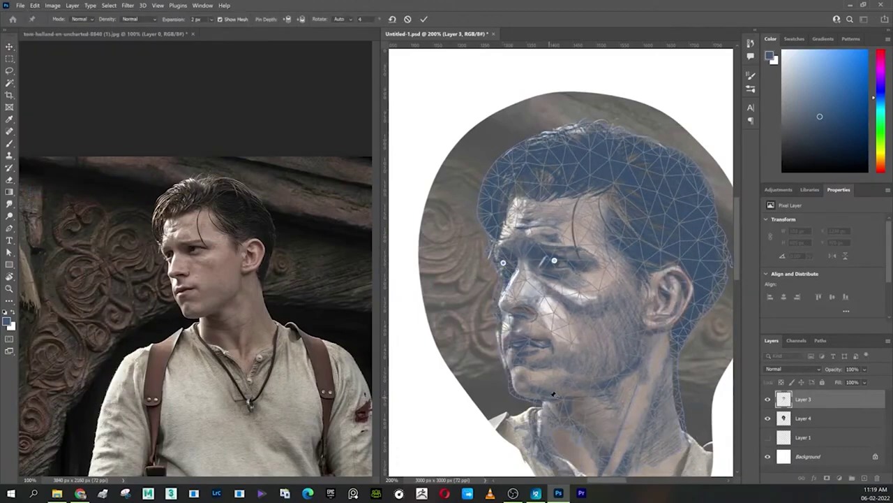
key("ctrl+z")
left_click(693, 184)
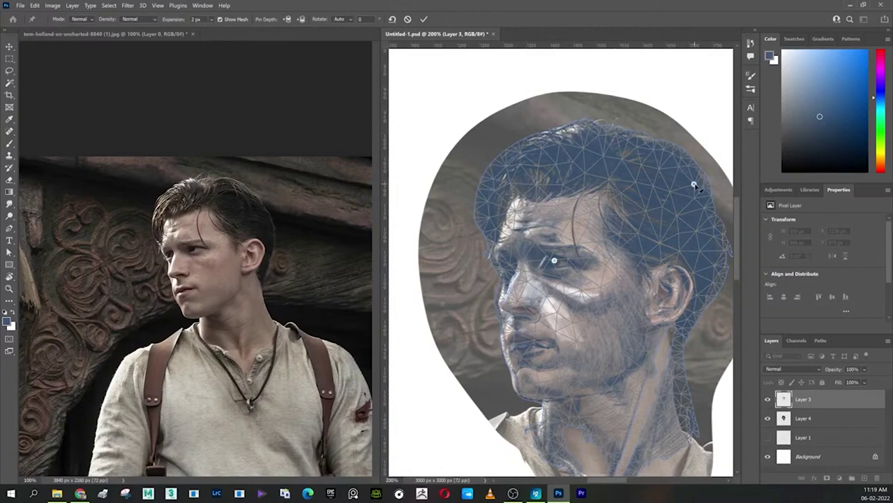
left_click(590, 135)
left_click(493, 191)
Step: Drag chin, mouth, nose and eye pins to match the photo and commit the warp
left_click_drag(538, 389, 531, 391)
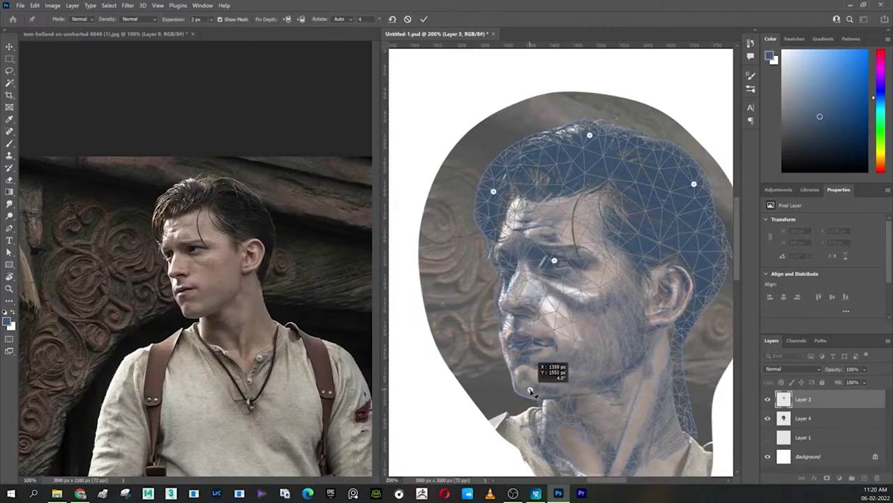
left_click_drag(538, 342, 537, 340)
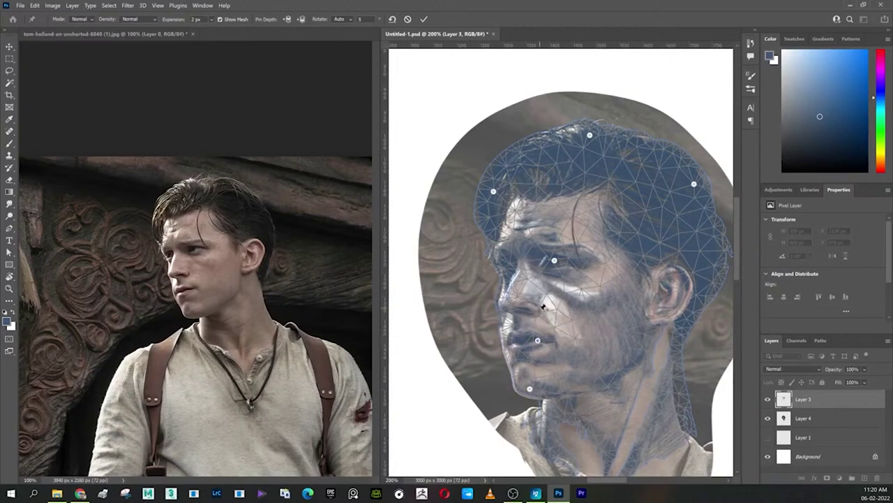
left_click_drag(543, 305, 539, 305)
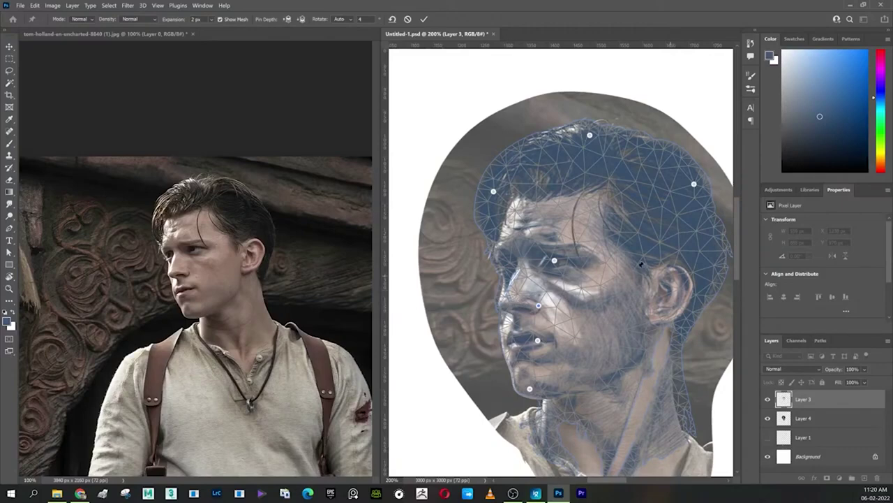
left_click(574, 251)
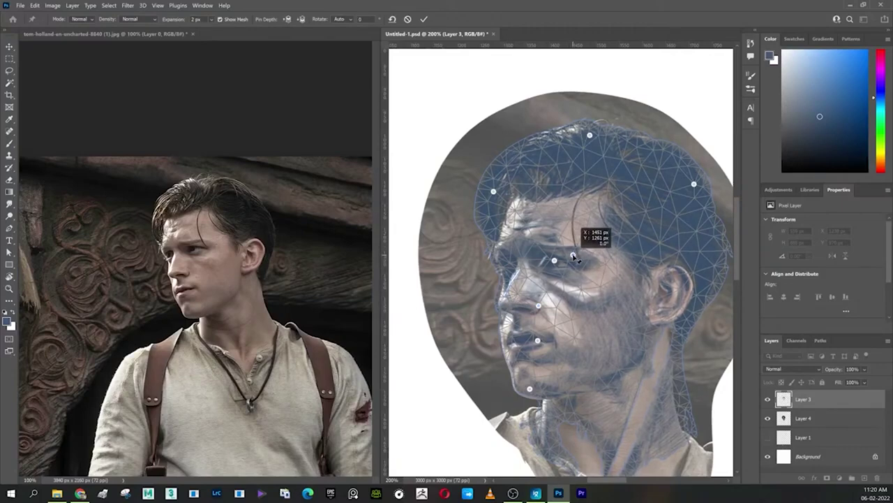
left_click_drag(573, 252, 572, 254)
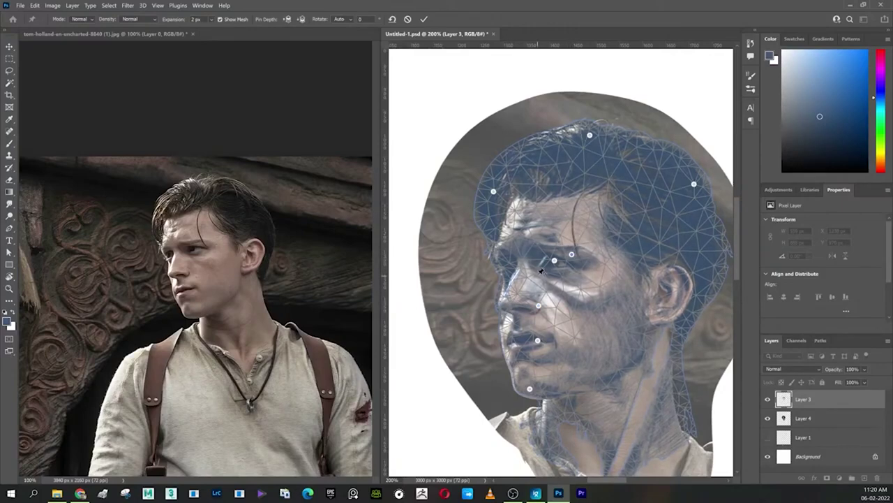
left_click(510, 260)
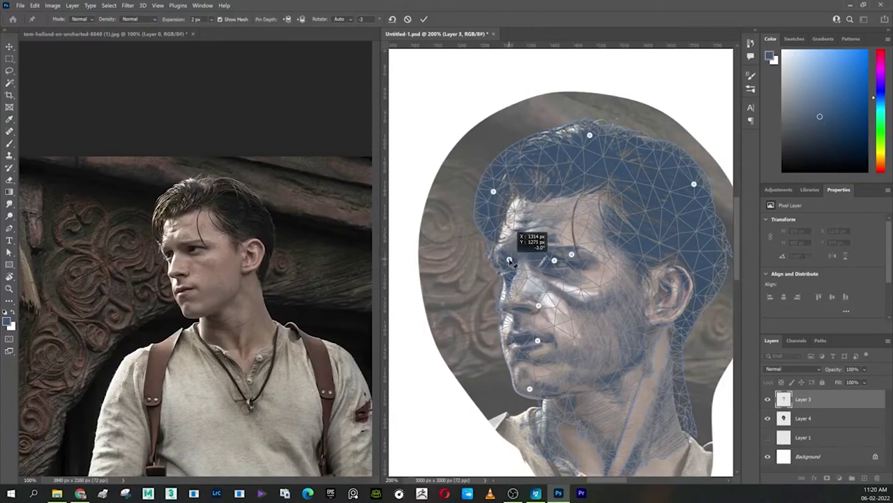
key("ctrl+z")
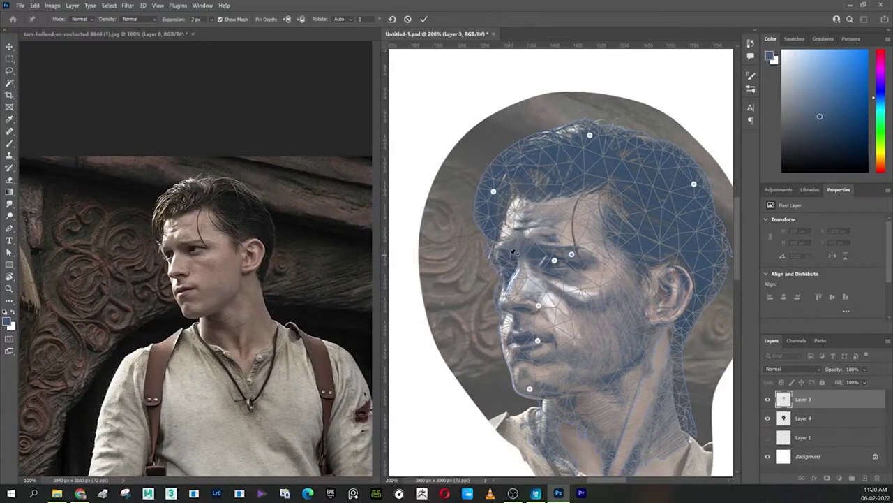
key("Return")
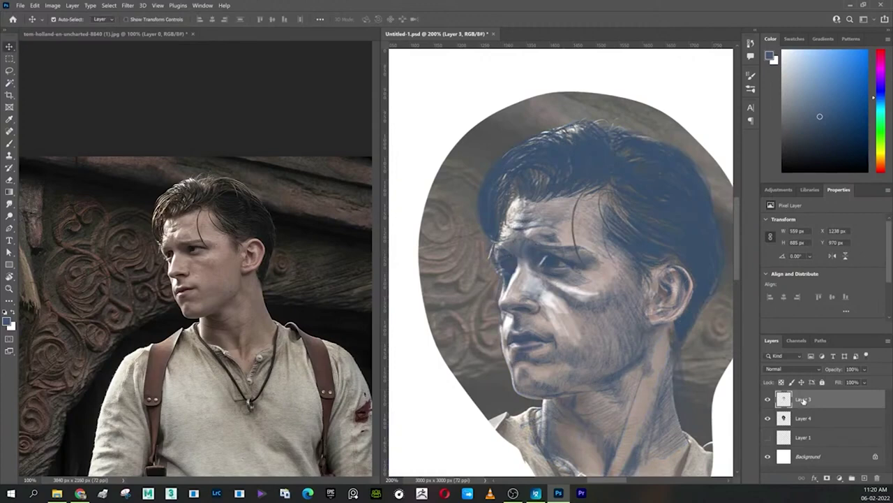
Step: Hide the Layer 4 photo and alternate Eraser and Brush to touch up the sketch
left_click(768, 418)
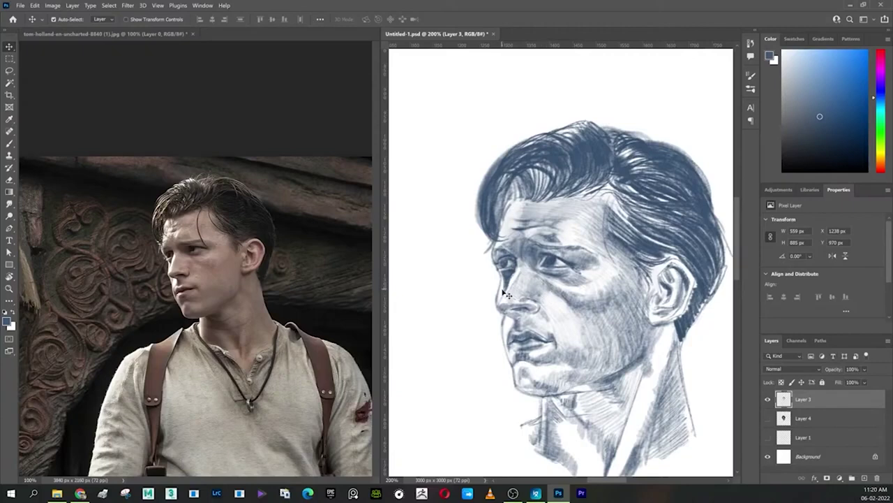
key("b")
key("e")
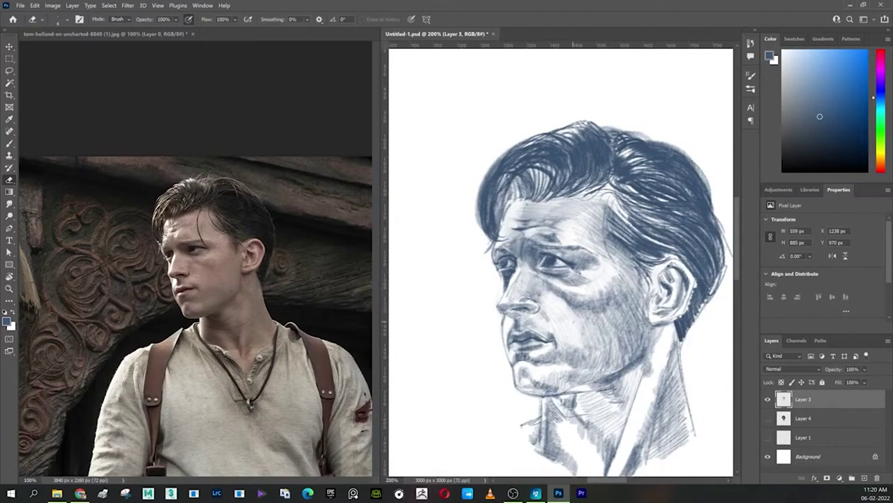
key("b")
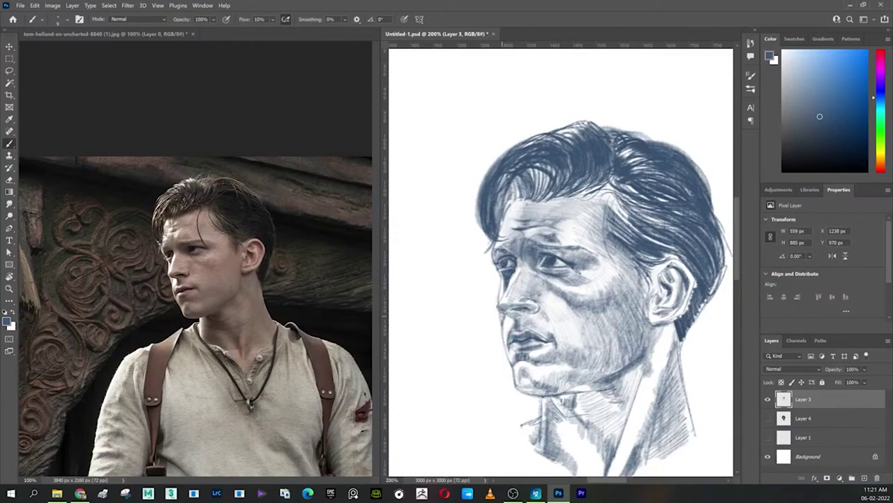
key("e")
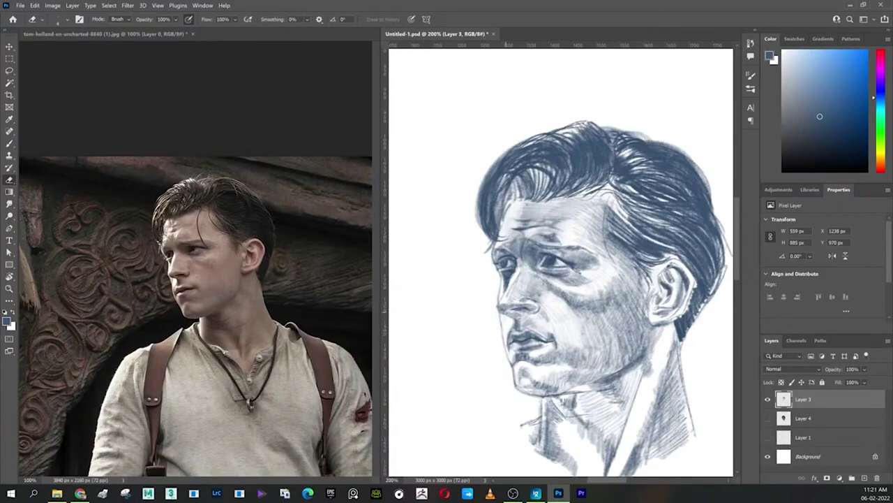
key("b")
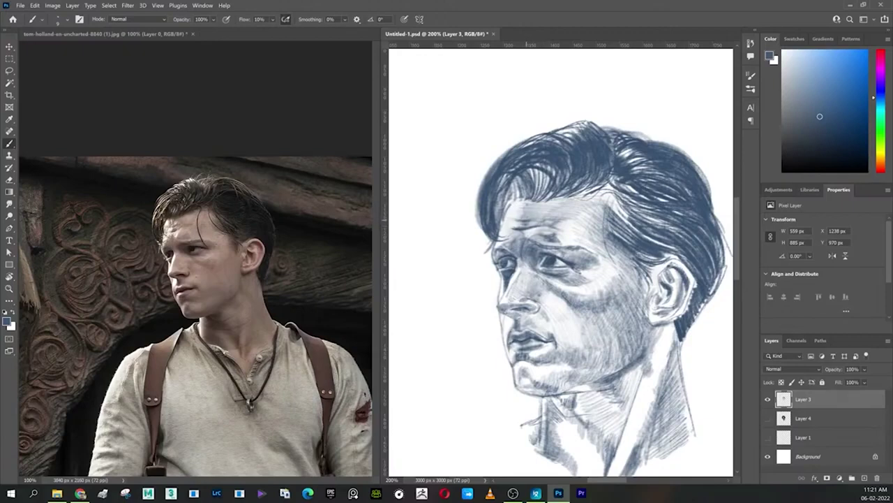
Step: Set the brush to size 20 with 10% flow
key("shift+5")
key("bracketright")
key("bracketright")
key("shift+1")
Step: Hatch darker shading over the ear, jaw, cheek, neck and upper chest
mouse_move(663, 265)
left_mouse_down()
mouse_move(646, 287)
mouse_move(660, 285)
mouse_move(652, 272)
mouse_move(645, 277)
mouse_move(638, 299)
left_mouse_up()
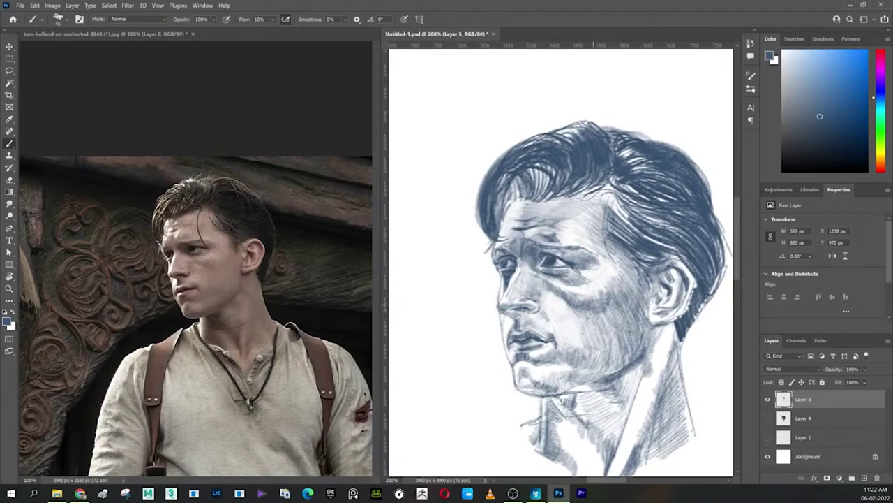
left_click_drag(596, 302, 597, 307)
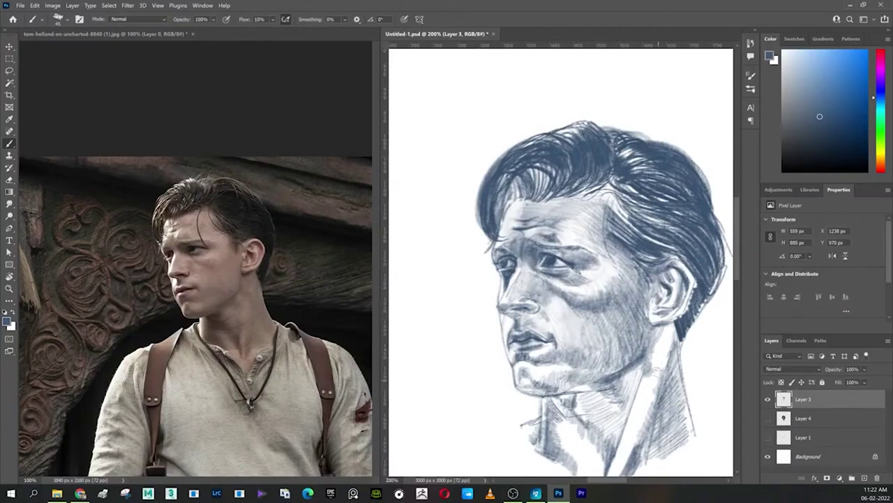
mouse_move(593, 357)
left_mouse_down()
mouse_move(613, 363)
mouse_move(582, 382)
mouse_move(573, 409)
mouse_move(582, 407)
mouse_move(551, 429)
mouse_move(557, 463)
left_mouse_up()
left_click_drag(597, 413, 569, 333)
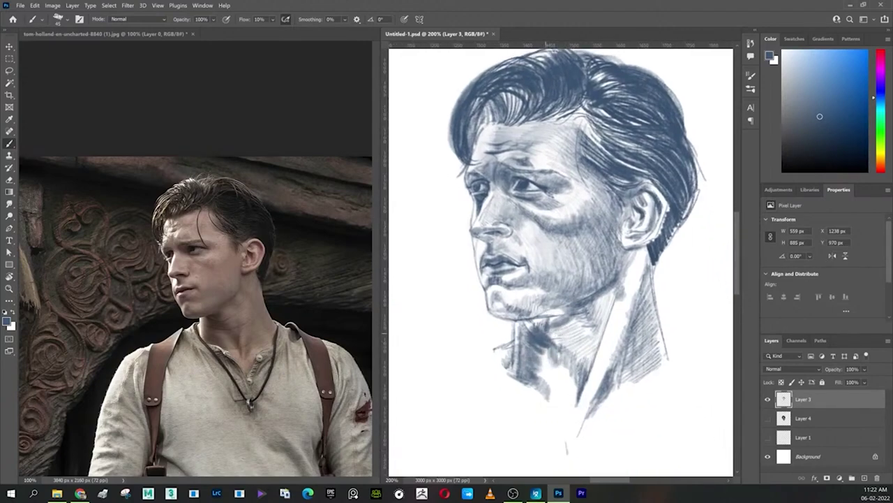
left_click_drag(549, 353, 545, 402)
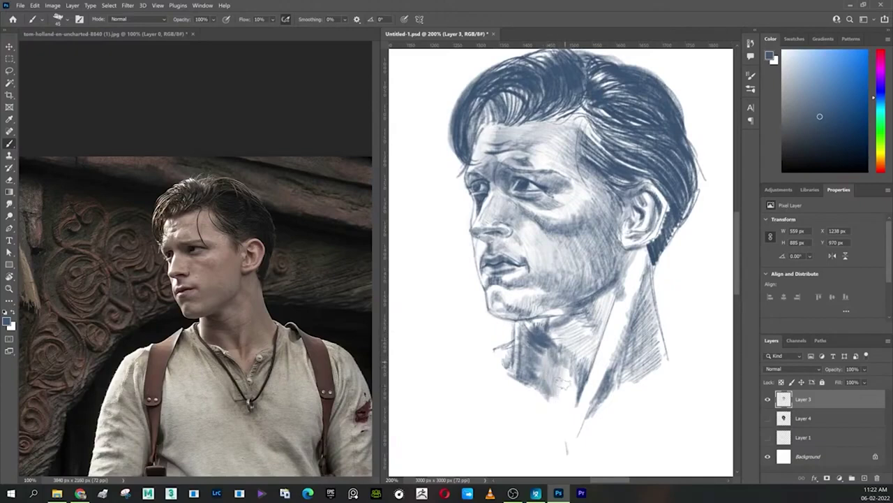
mouse_move(576, 363)
left_mouse_down()
mouse_move(556, 412)
mouse_move(566, 435)
left_mouse_up()
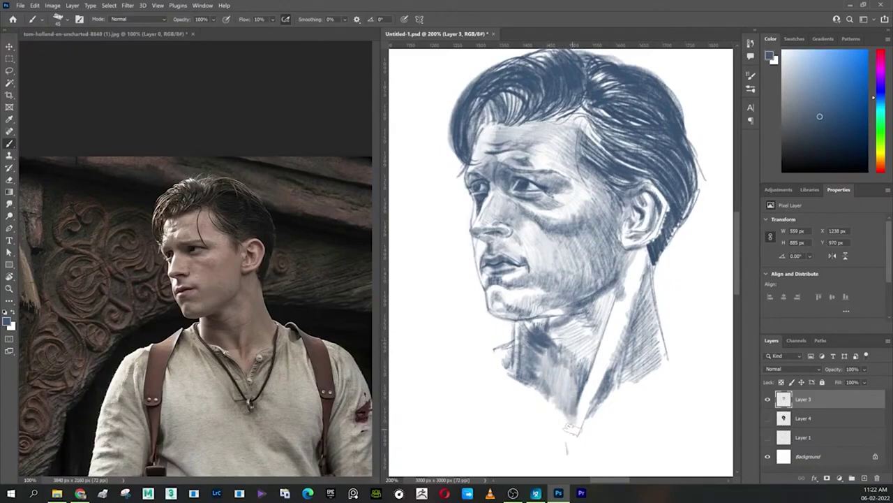
left_click_drag(620, 300, 612, 332)
left_click_drag(638, 284, 591, 388)
mouse_move(640, 265)
left_mouse_down()
mouse_move(588, 413)
mouse_move(607, 406)
left_mouse_up()
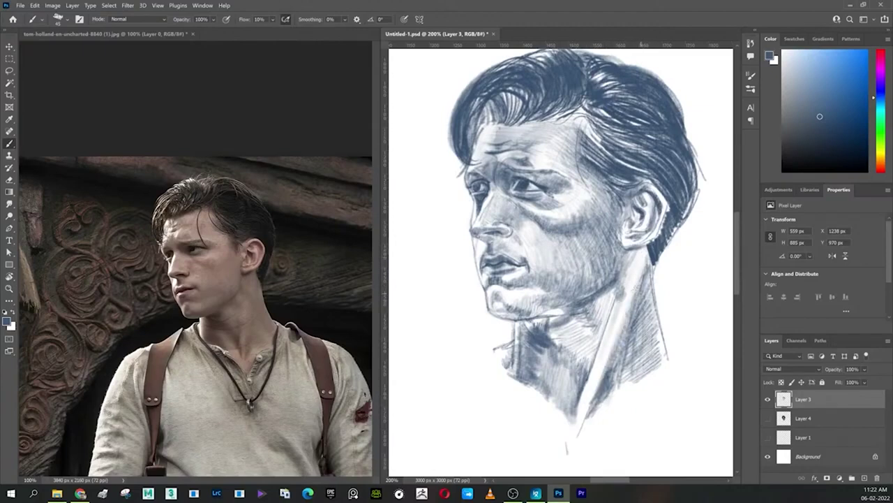
left_click_drag(649, 315, 642, 369)
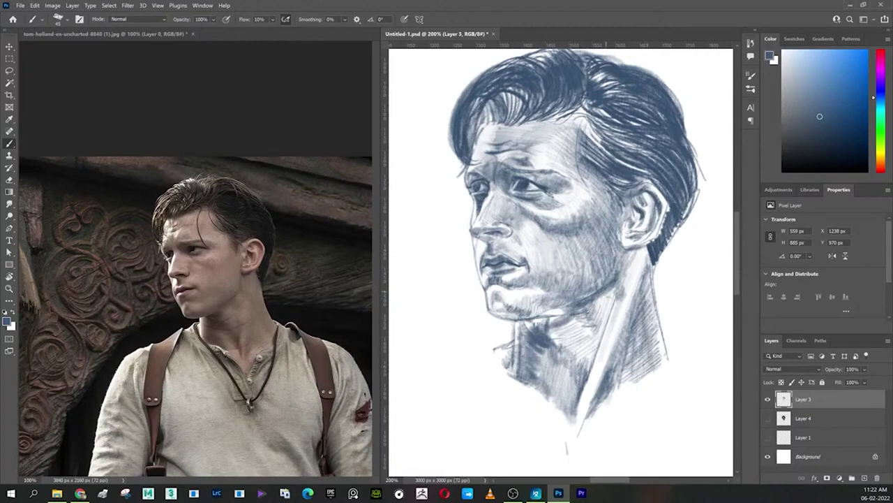
left_click_drag(491, 346, 568, 418)
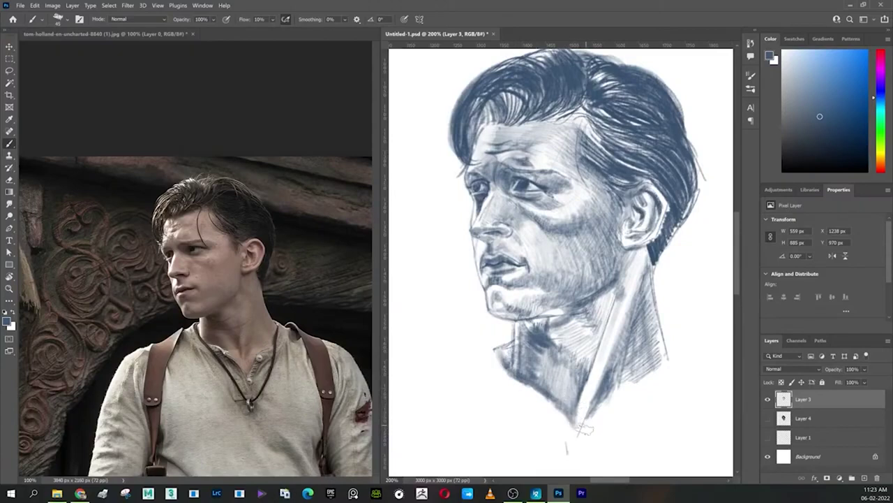
left_click_drag(584, 418, 663, 364)
Step: Hatch the front and upper-left hair, then shade the cheek and brow by the eye
scroll(562, 258, "up", 3)
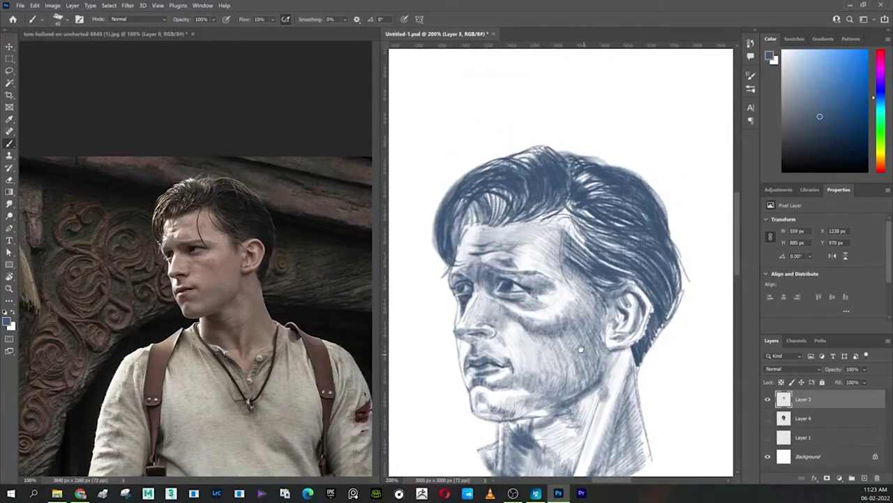
left_click_drag(568, 224, 628, 271)
mouse_move(576, 228)
left_mouse_down()
mouse_move(624, 250)
mouse_move(613, 244)
mouse_move(623, 237)
mouse_move(628, 260)
left_mouse_up()
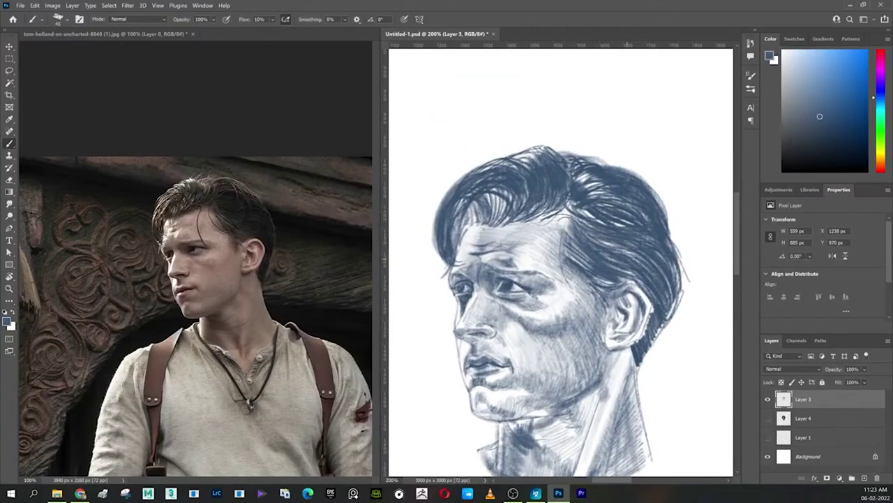
mouse_move(487, 169)
left_mouse_down()
mouse_move(461, 179)
mouse_move(451, 198)
left_mouse_up()
left_click_drag(497, 163, 473, 173)
mouse_move(454, 192)
left_mouse_down()
mouse_move(449, 201)
mouse_move(471, 210)
mouse_move(453, 232)
mouse_move(457, 217)
left_mouse_up()
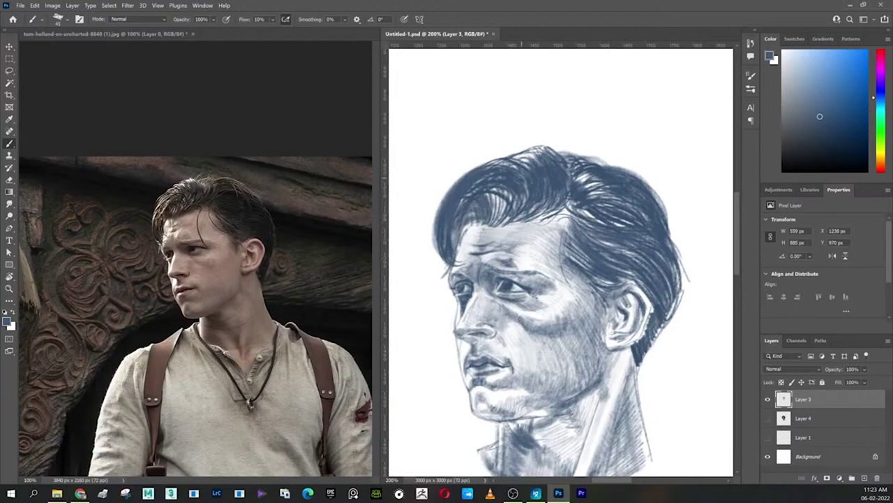
left_click_drag(516, 154, 484, 169)
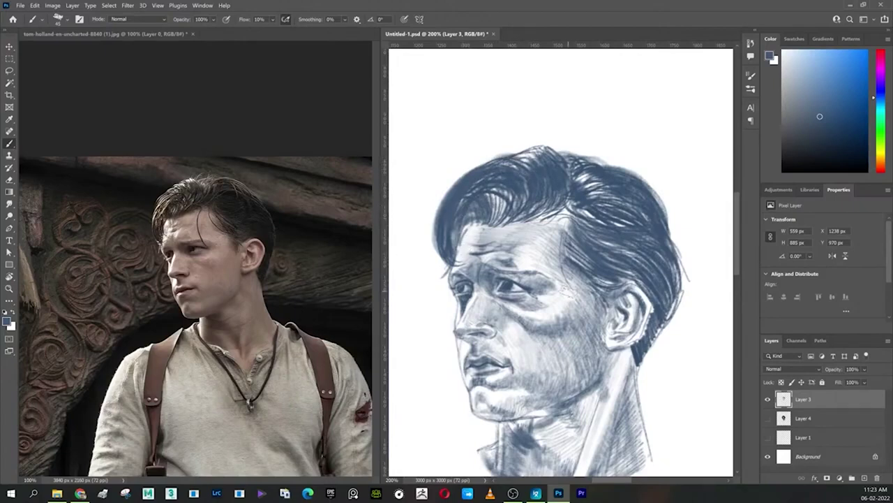
left_click_drag(572, 286, 559, 296)
left_click_drag(536, 270, 545, 276)
Step: Zoom in on the sketch's brow and eye, and frame the reference face with the selection cleared
key("z")
left_click(551, 277)
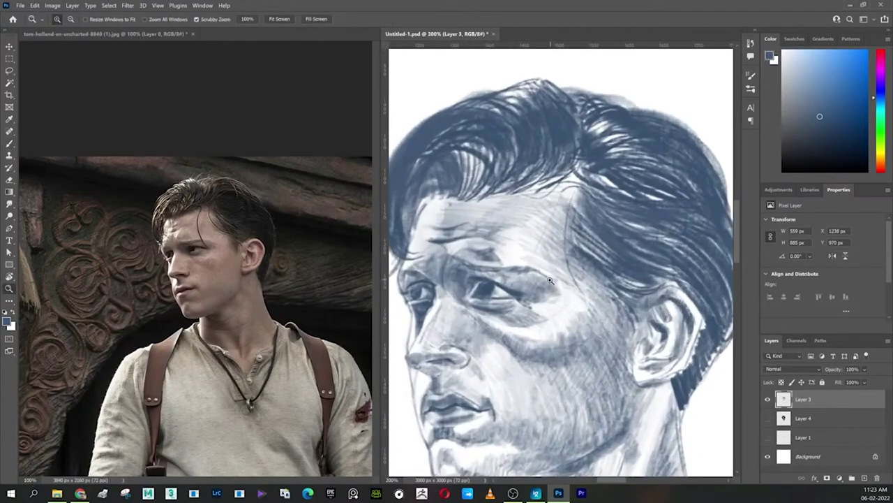
mouse_move(529, 288)
left_mouse_down()
mouse_move(576, 273)
mouse_move(559, 281)
left_mouse_up()
left_click(552, 283)
left_click_drag(209, 246, 198, 265)
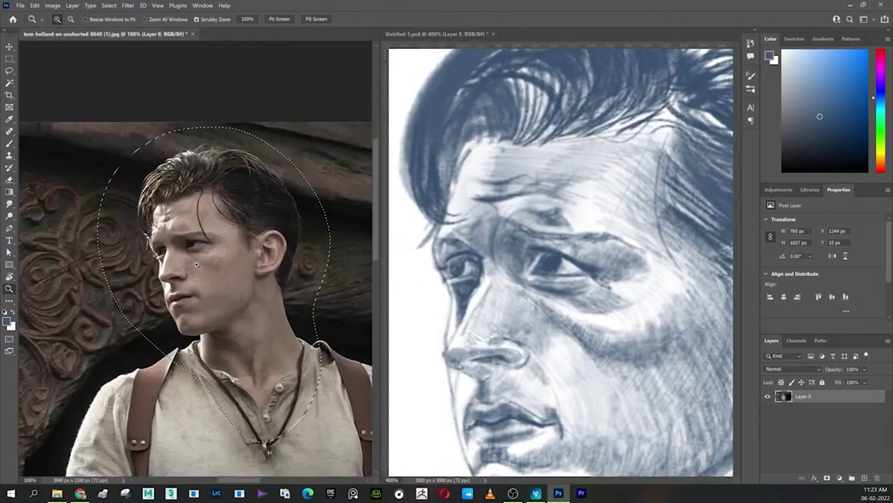
key("ctrl+d")
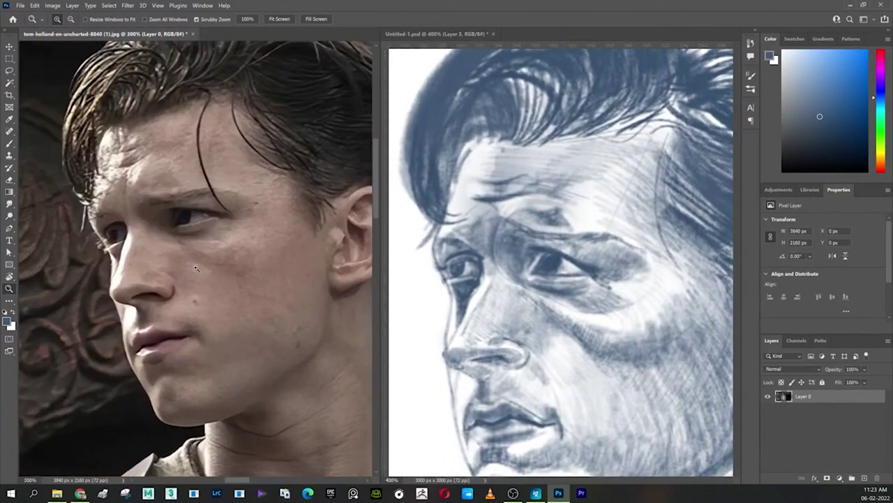
left_click_drag(197, 265, 211, 335)
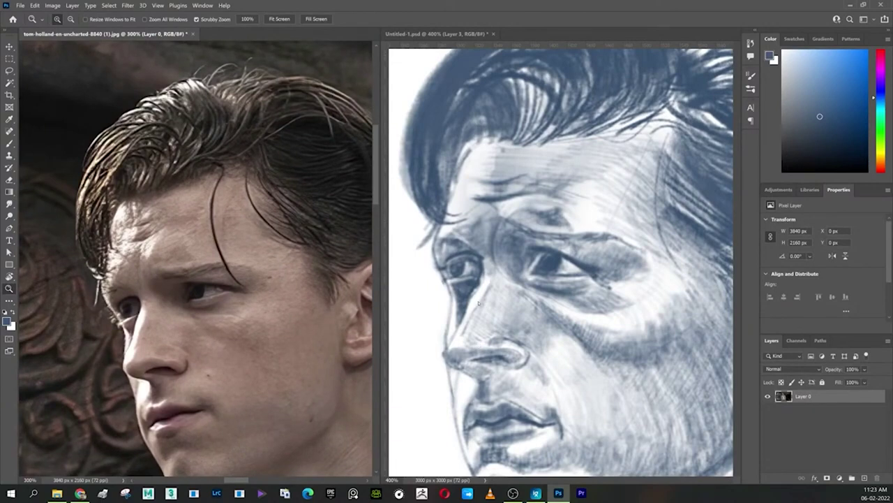
Step: Switch to a smaller brush and sample a greyish-blue colour from the drawing
key("b")
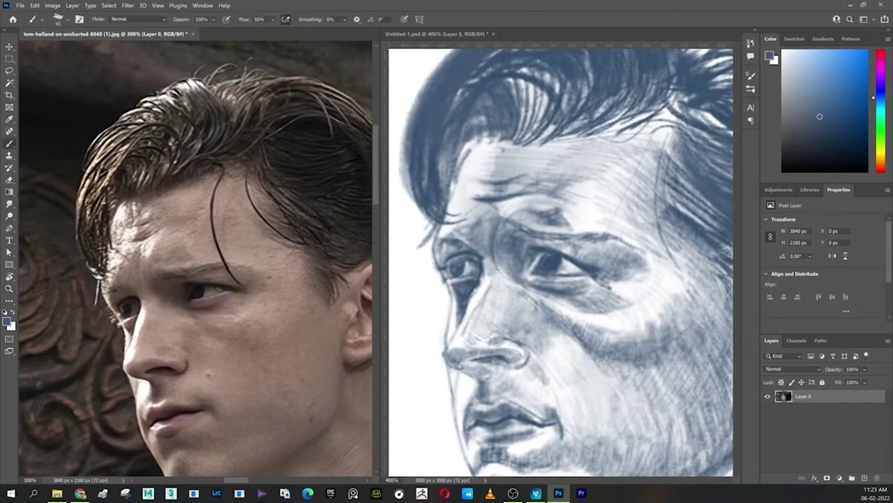
key("x")
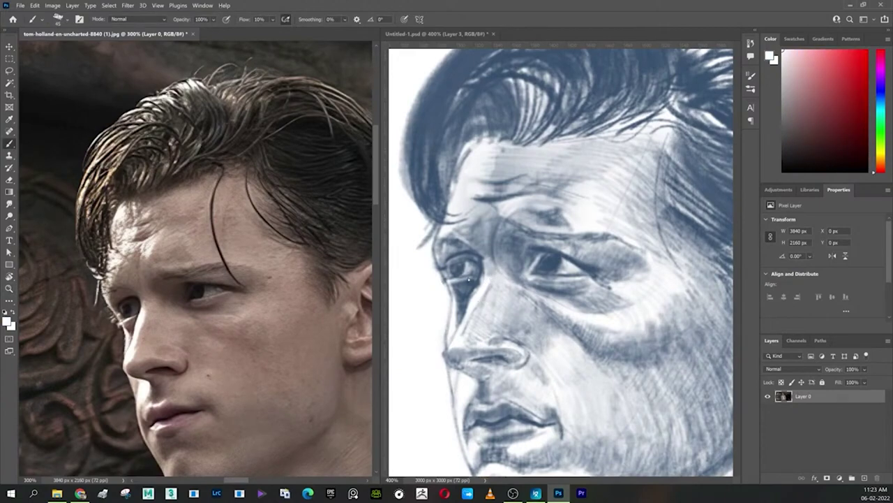
left_click(472, 277)
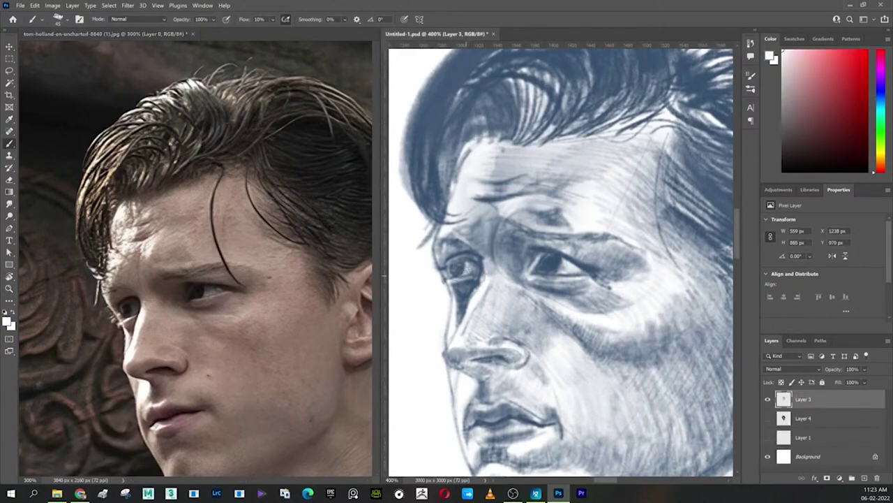
key("bracketleft")
key("bracketleft")
left_click(466, 279, "alt")
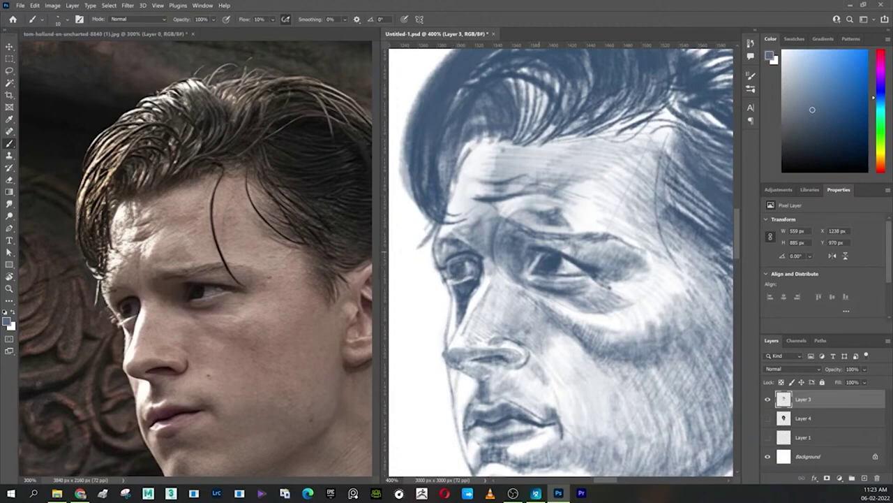
Step: Sample a darker blue, shade beside the left eye and nose, then sample white tones
left_click(557, 259, "alt")
left_click_drag(448, 282, 457, 286)
left_click_drag(445, 246, 449, 255)
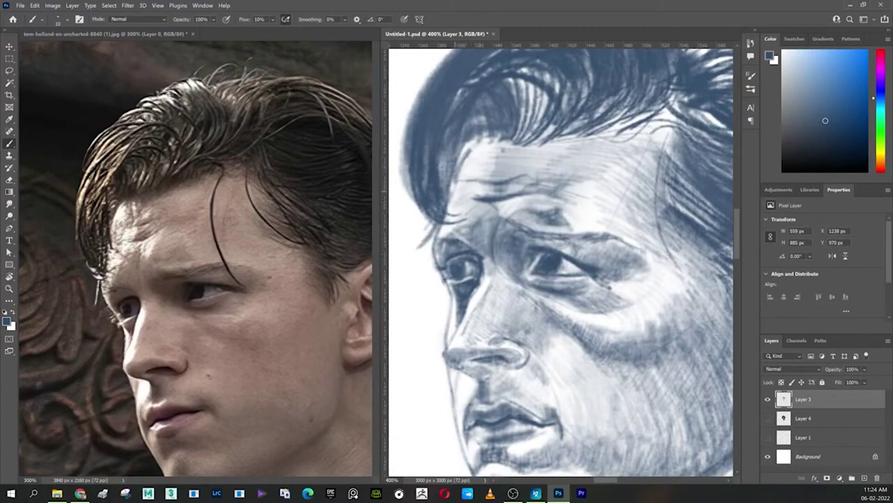
mouse_move(593, 359)
left_mouse_down()
mouse_move(575, 282)
mouse_move(594, 298)
left_mouse_up()
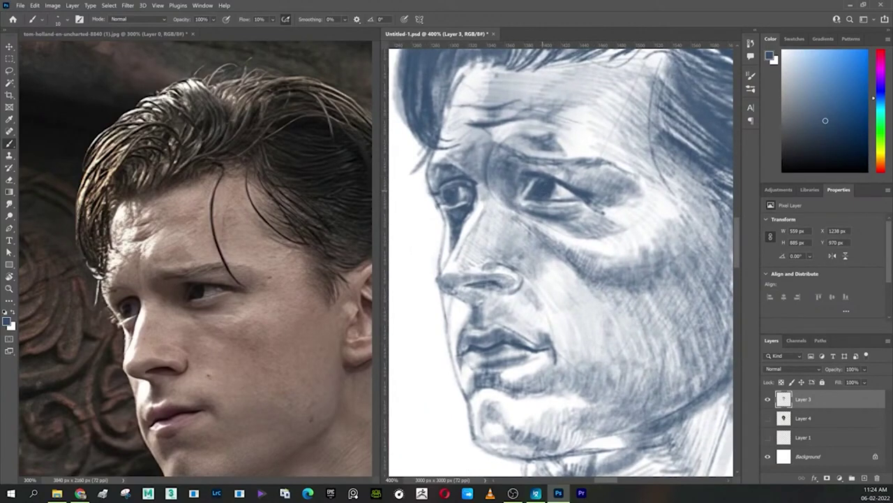
left_click(566, 193, "alt")
left_click(568, 272, "alt")
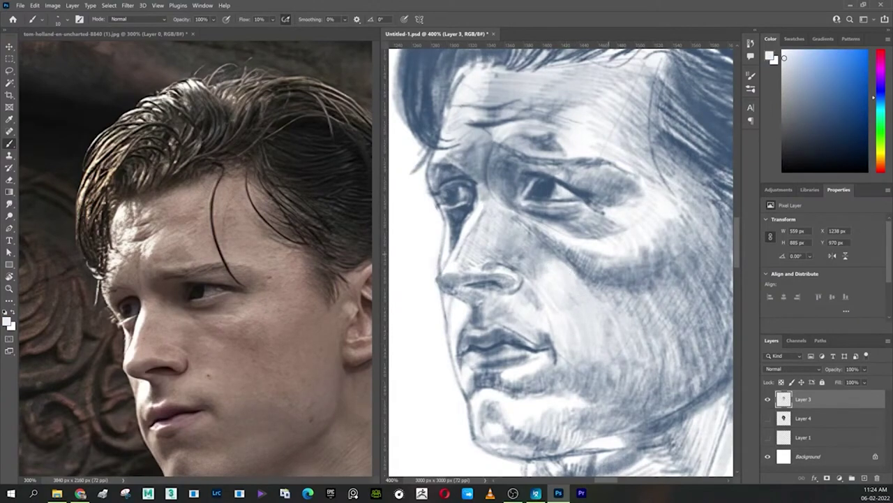
left_click(423, 402, "alt")
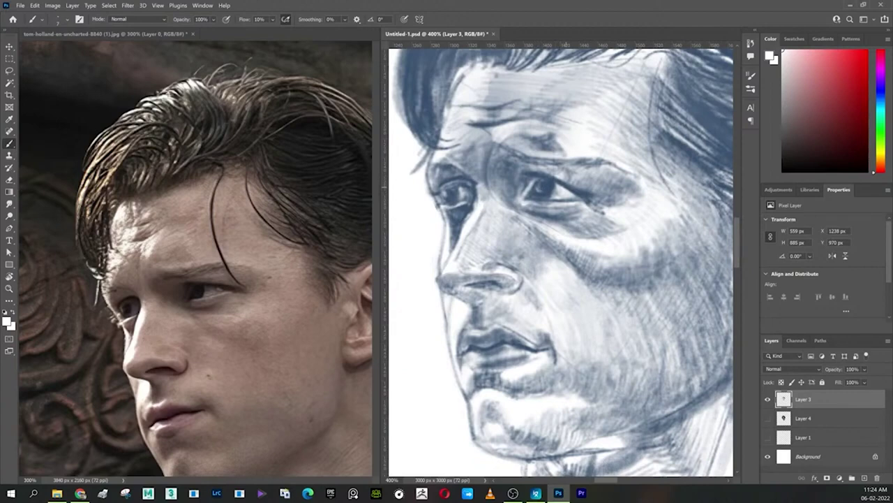
Step: Shade the right eye's inner corner, lighten a forehead patch and darken under the nose
left_click(554, 189, "alt")
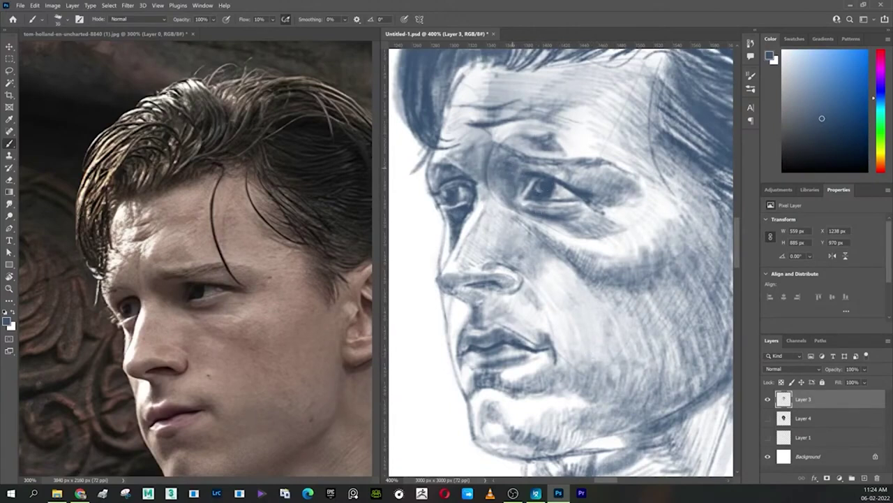
left_click_drag(500, 191, 522, 173)
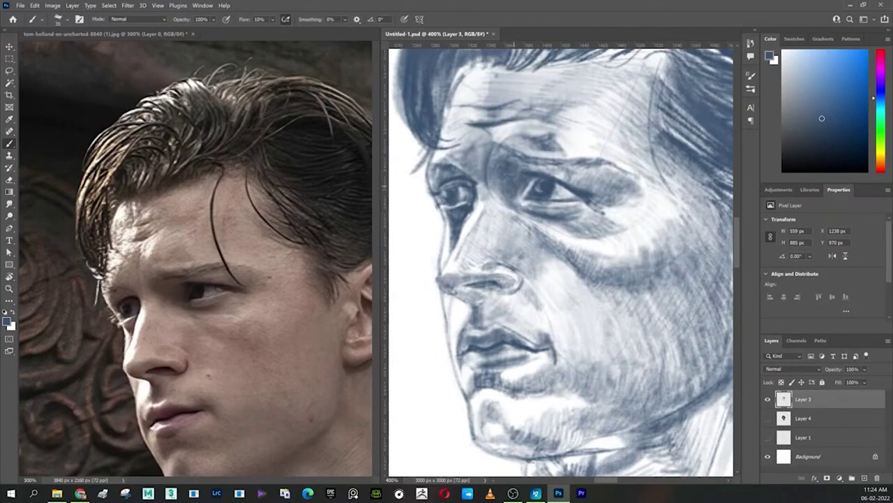
left_click(500, 212, "alt")
left_click_drag(491, 149, 490, 162)
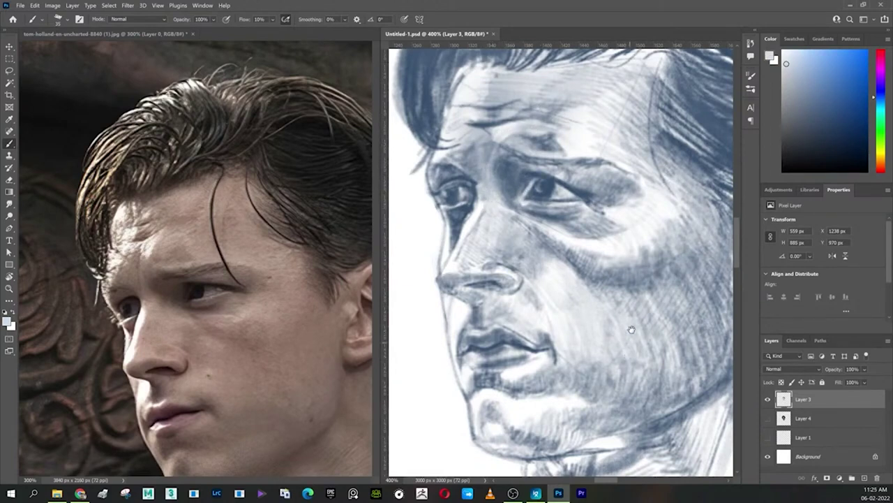
scroll(631, 328, "down", 3)
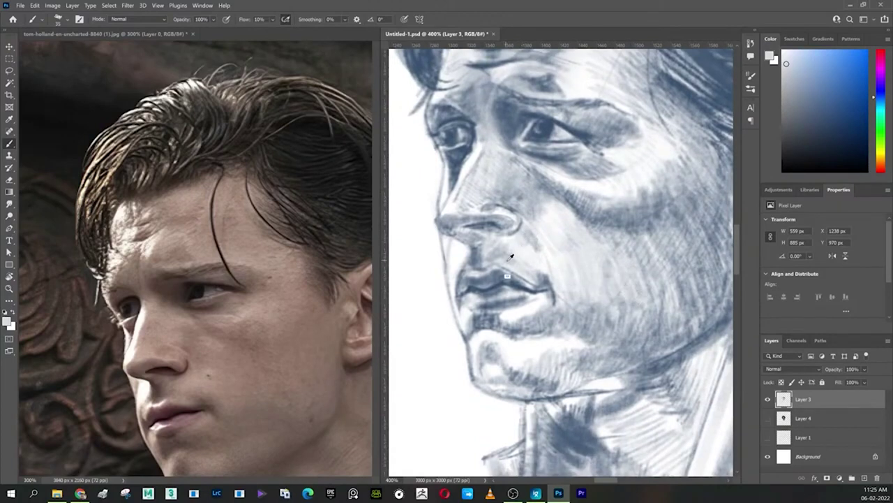
left_click(482, 139, "alt")
mouse_move(467, 248)
left_mouse_down()
mouse_move(485, 269)
mouse_move(495, 264)
mouse_move(440, 246)
mouse_move(449, 254)
left_mouse_up()
scroll(498, 301, "down", 2)
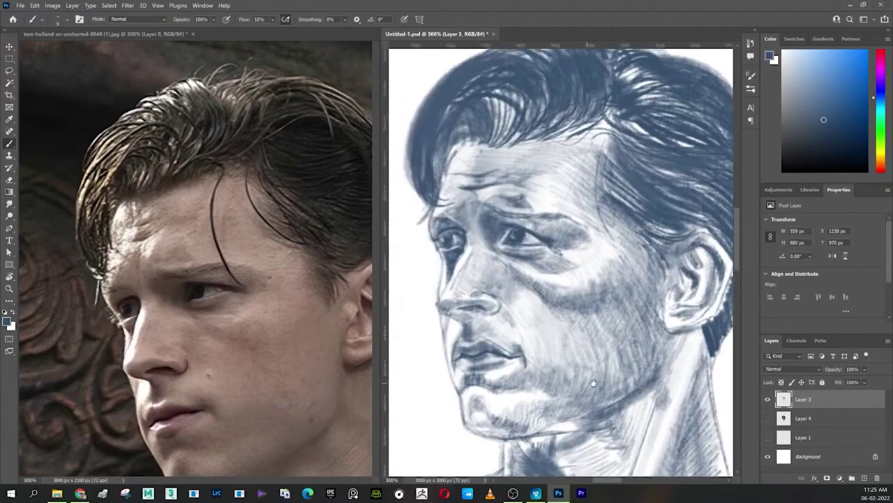
left_click_drag(521, 362, 579, 389)
Step: Add a dark hair stroke, then white highlights along the hair edge and strands
scroll(579, 389, "down", 2)
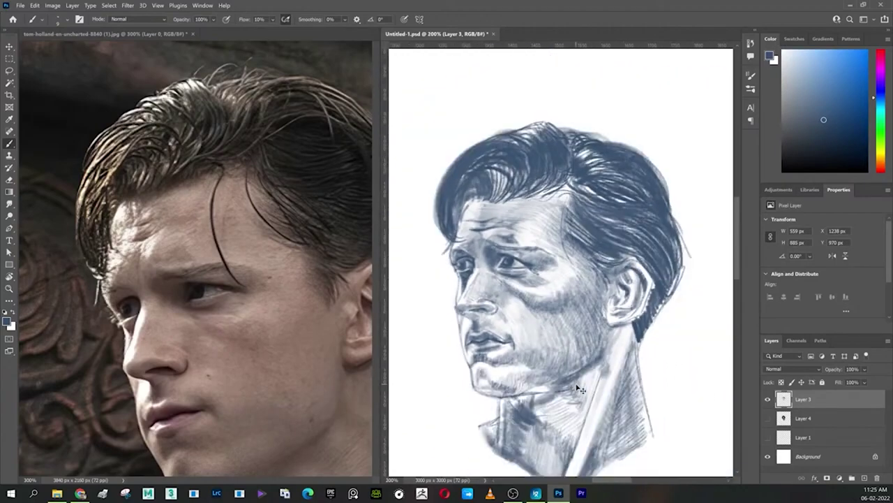
scroll(572, 363, "down", 1)
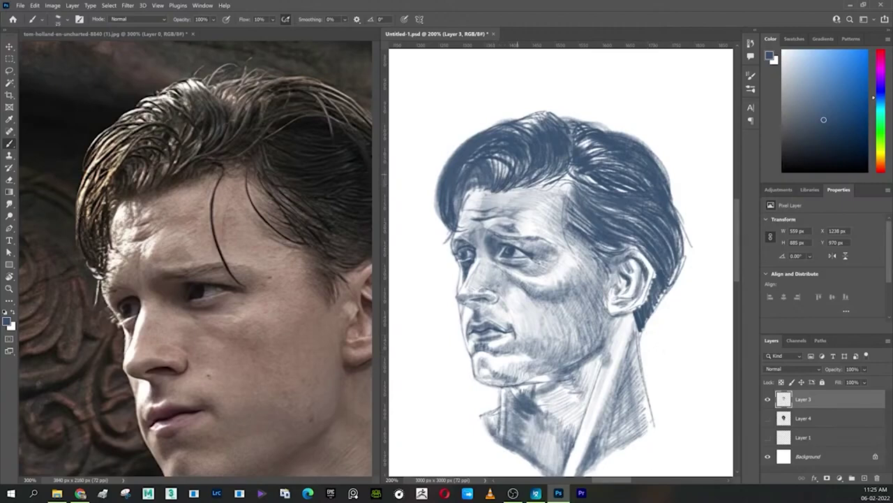
mouse_move(522, 184)
left_mouse_down()
mouse_move(538, 173)
mouse_move(497, 163)
left_mouse_up()
key("x")
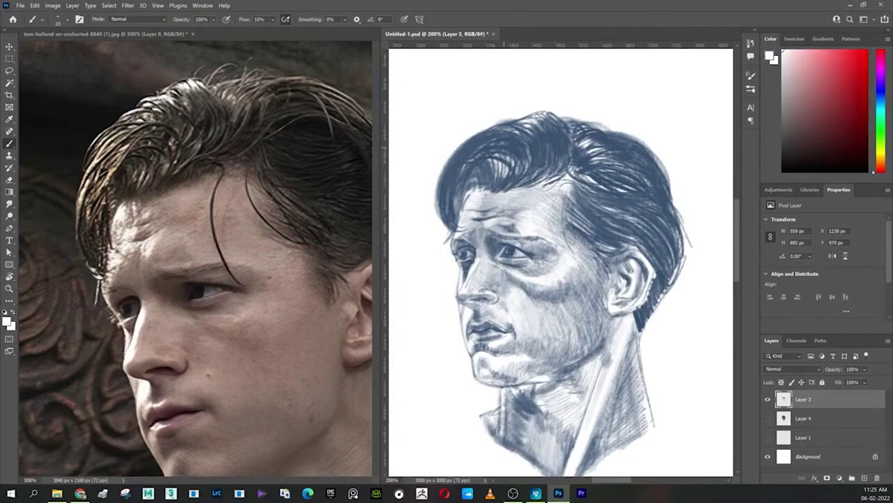
mouse_move(467, 159)
left_mouse_down()
mouse_move(453, 187)
mouse_move(468, 149)
mouse_move(449, 169)
left_mouse_up()
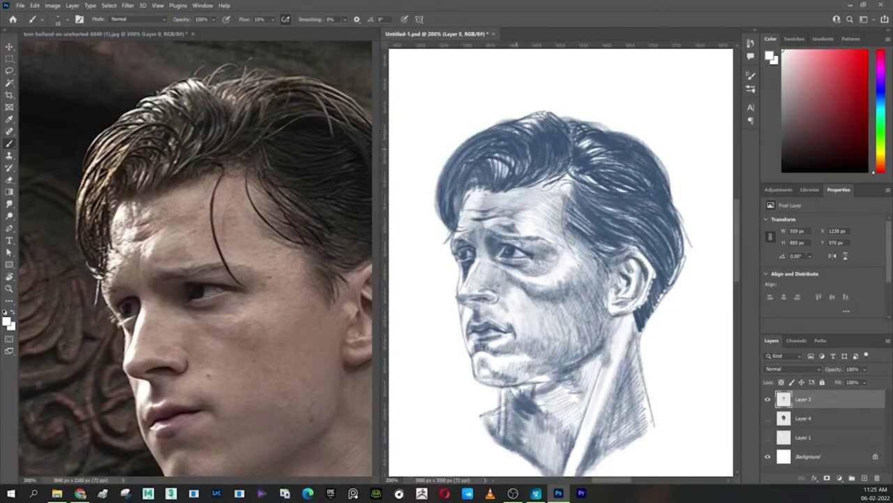
left_click_drag(519, 146, 531, 171)
mouse_move(537, 135)
left_mouse_down()
mouse_move(531, 169)
mouse_move(538, 155)
mouse_move(544, 162)
mouse_move(554, 152)
left_mouse_up()
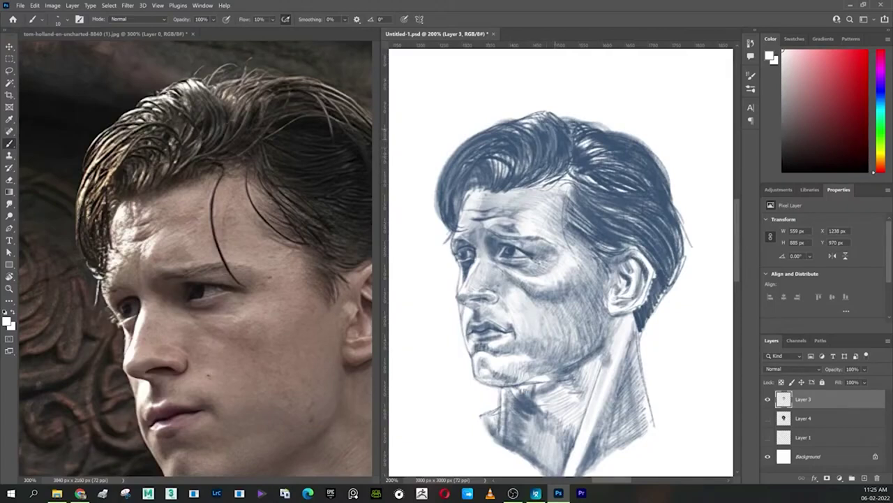
Step: Sample the blue-grey hair tone and darken hair strands falling over the forehead
left_click(549, 132, "alt")
left_click_drag(554, 180, 533, 244)
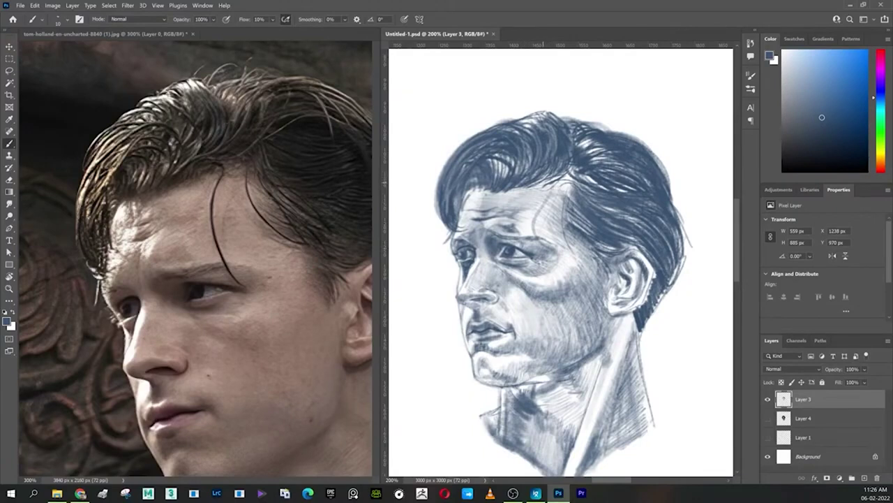
left_click_drag(556, 173, 530, 230)
mouse_move(558, 174)
left_mouse_down()
mouse_move(590, 245)
mouse_move(588, 226)
left_mouse_up()
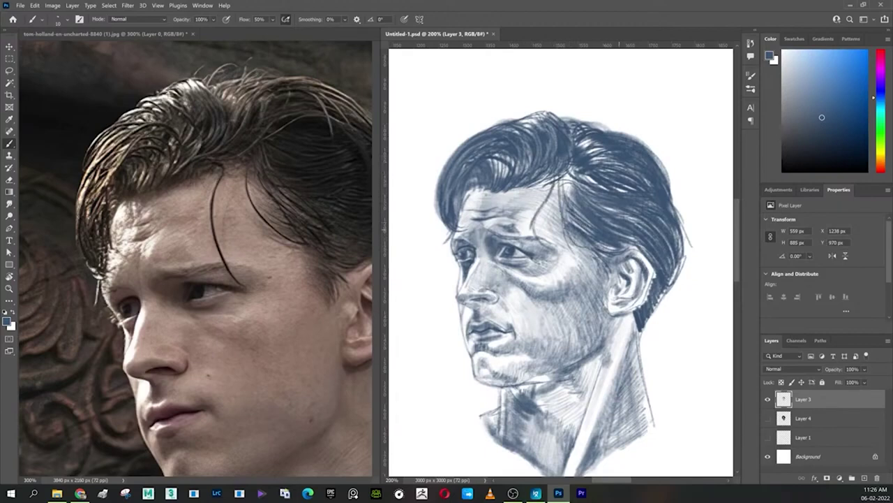
left_click_drag(487, 356, 526, 259)
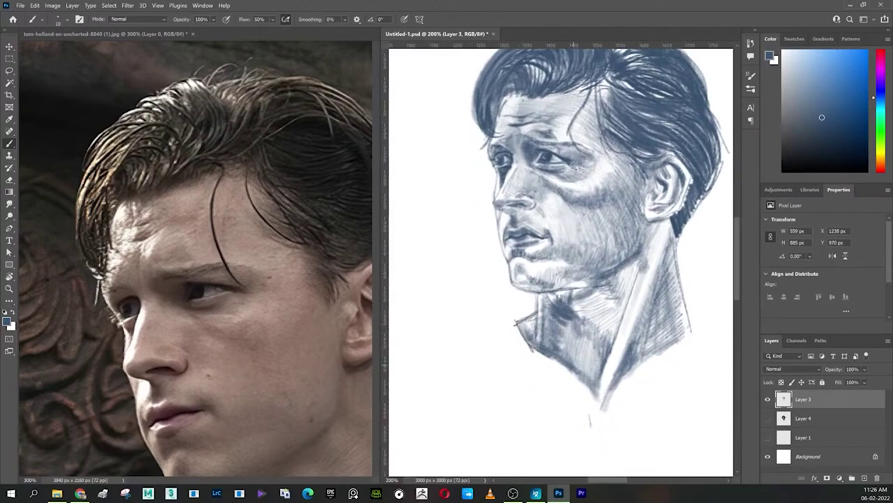
left_click_drag(667, 292, 597, 278)
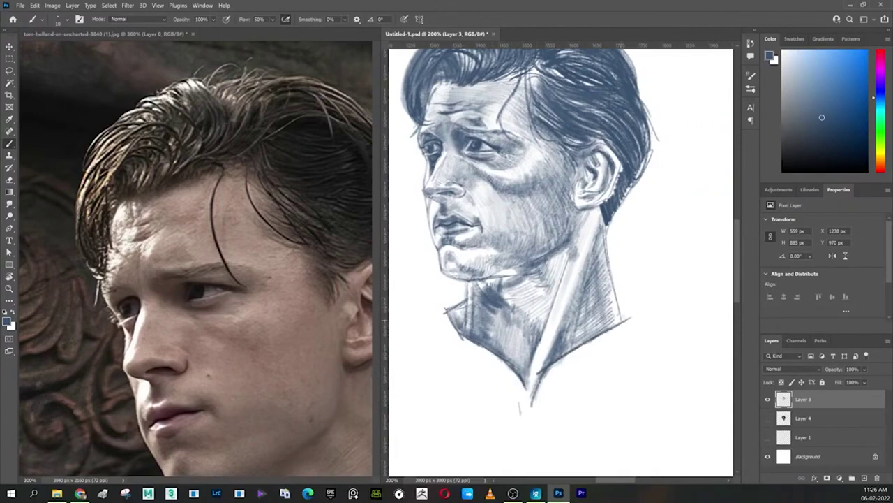
left_click_drag(612, 291, 630, 314)
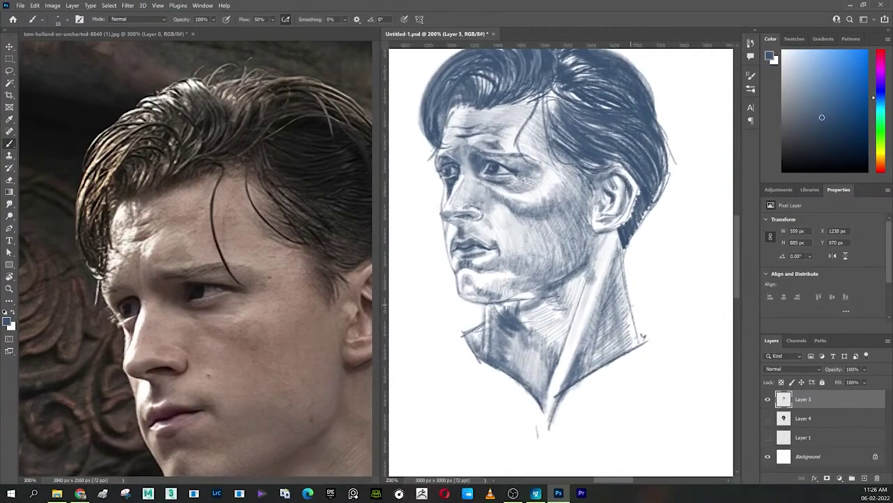
key("ctrl+minus")
key("ctrl+minus")
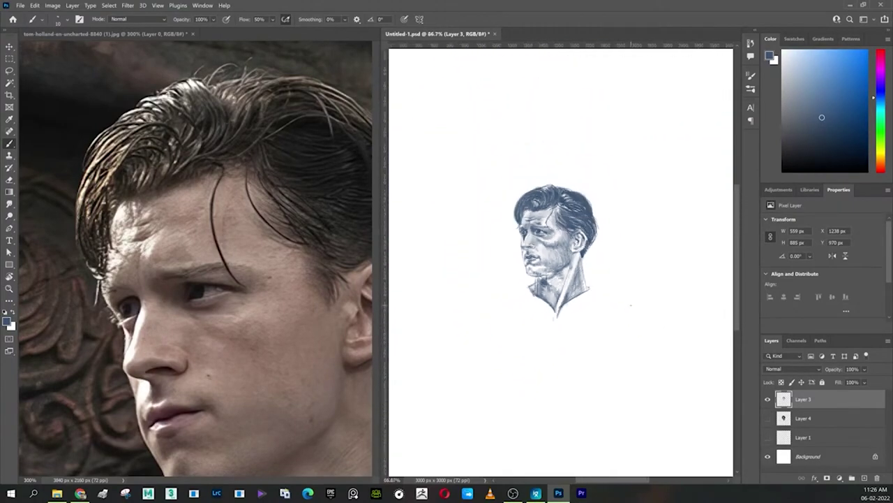
Step: Frame the reference's shoulders and shirt beside the sketch, both documents at 100% zoom
key("ctrl+Tab")
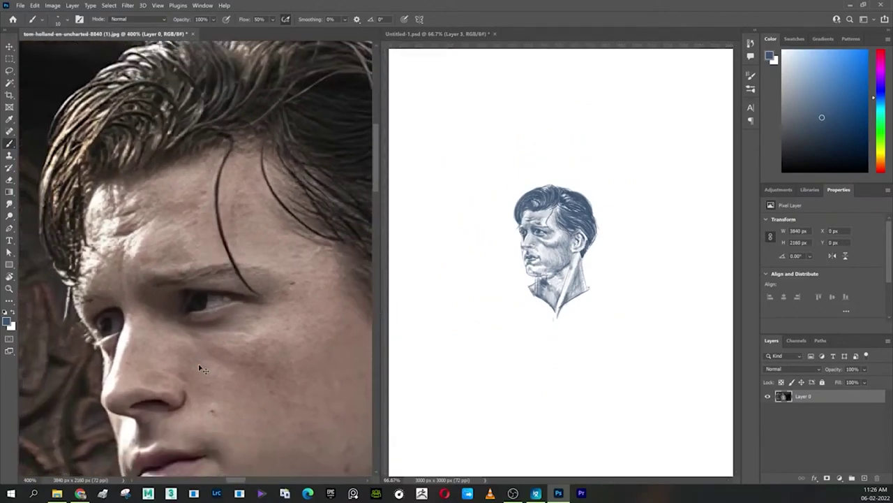
key("ctrl+minus")
left_click_drag(298, 388, 247, 259)
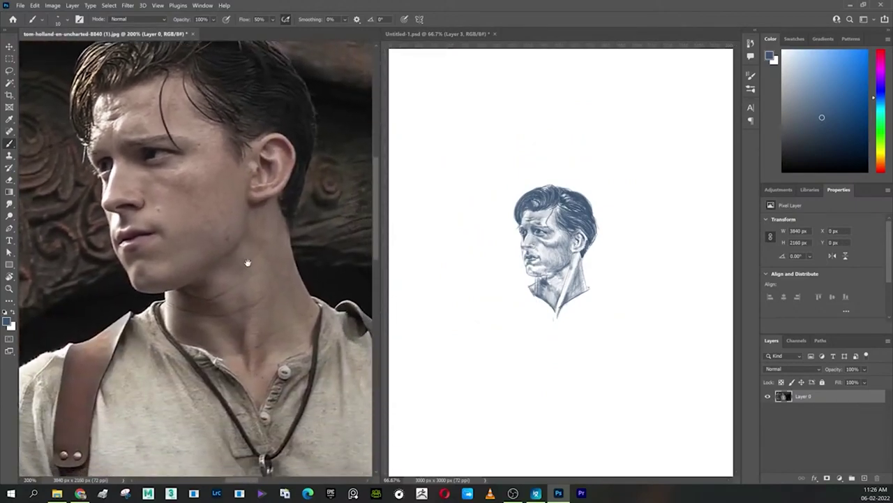
left_click(383, 256)
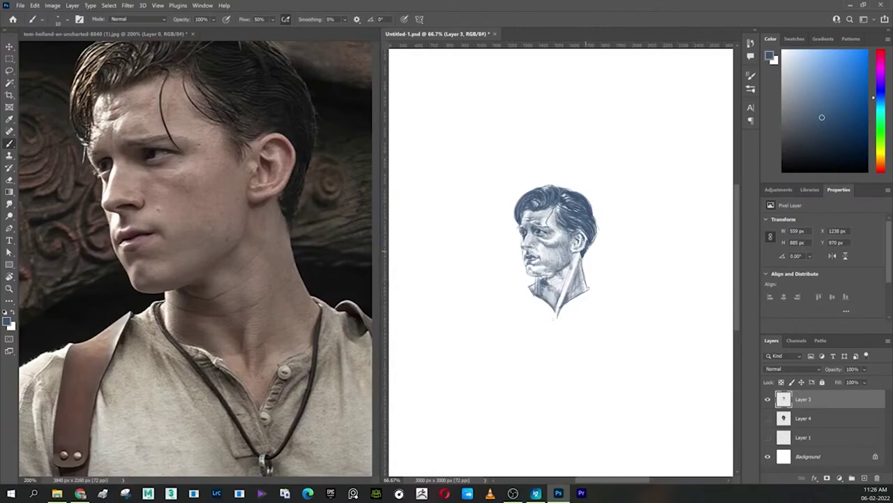
key("ctrl+plus")
scroll(561, 261, "down", 2)
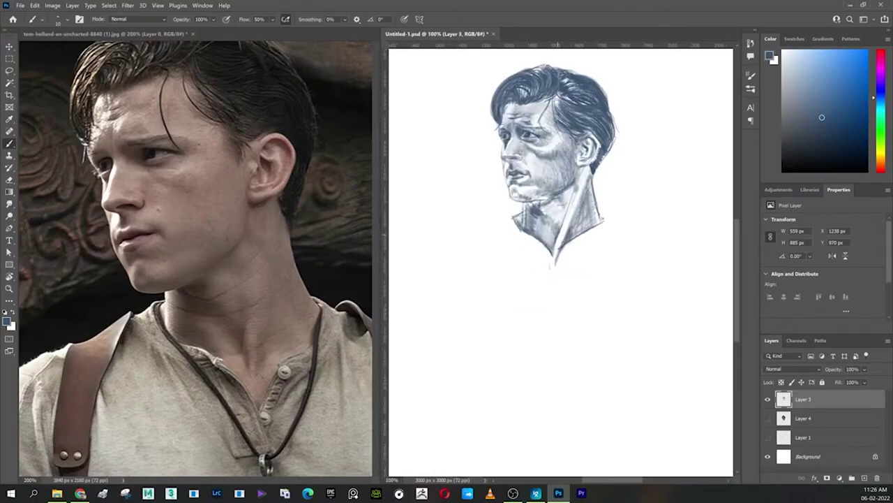
left_click(306, 322)
key("ctrl+minus")
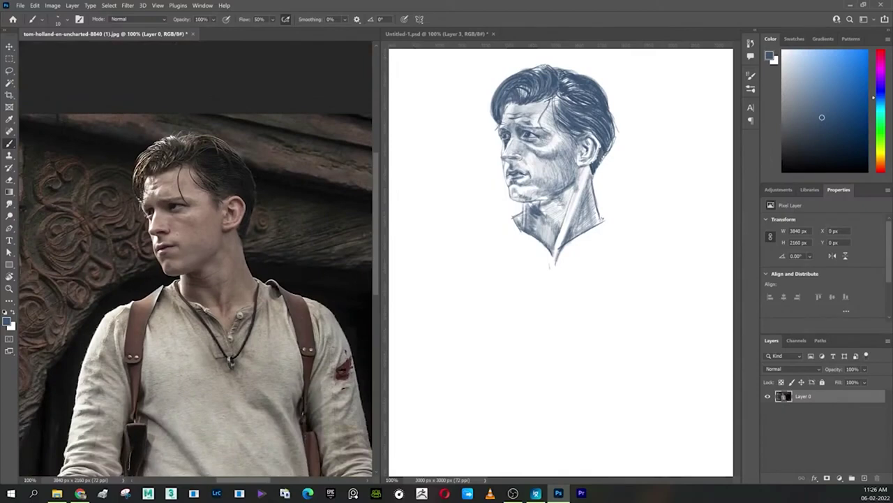
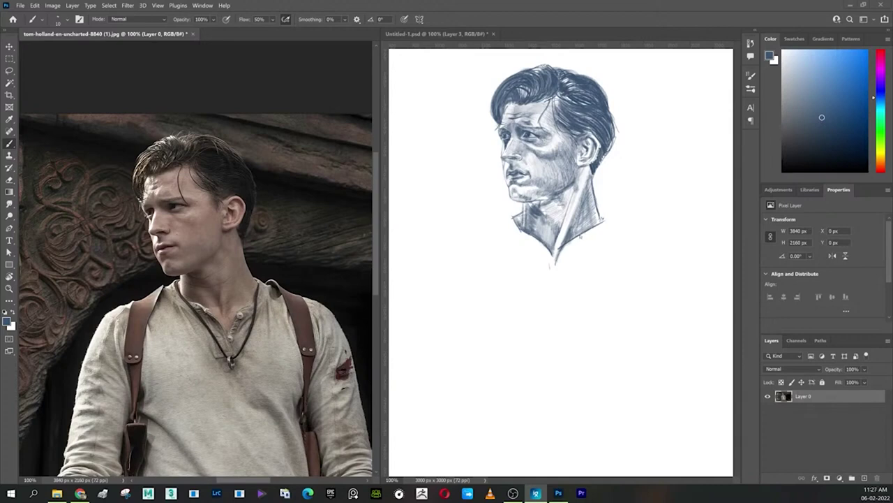
Step: Switch to Untitled-1, zoom out to 50%, and add Layer 5 above Layer 4
key("ctrl+Tab")
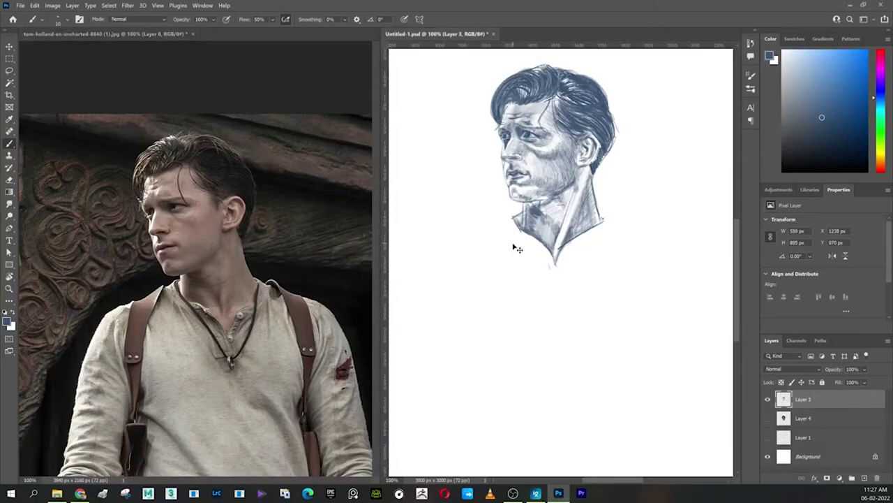
key("ctrl+minus")
key("ctrl+minus")
left_click(823, 418)
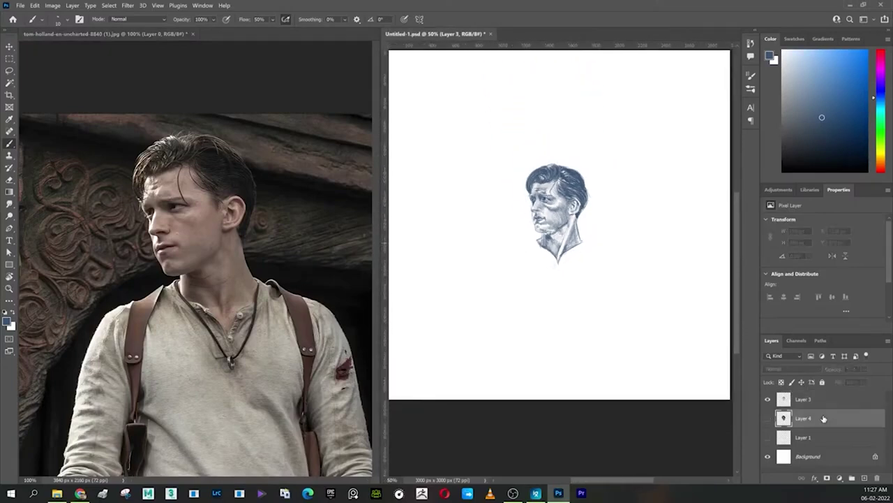
left_click(864, 477)
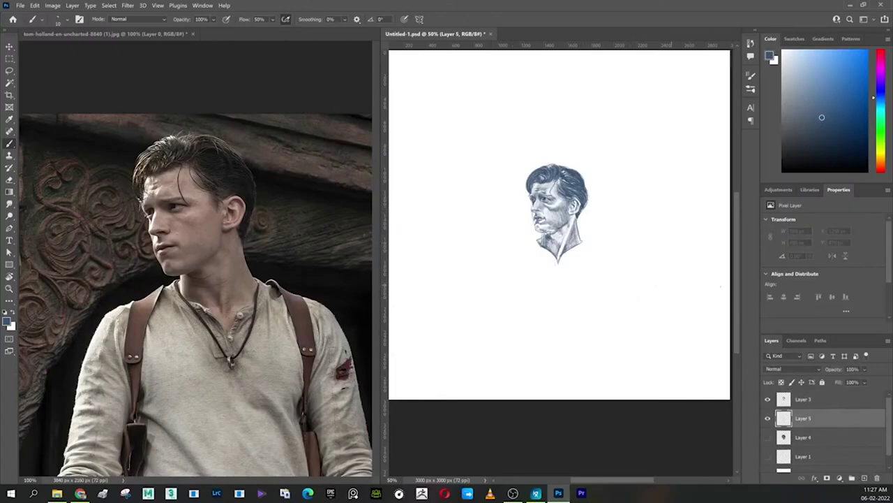
left_click_drag(802, 437, 849, 428)
Step: Move the head sketch layers up toward the top centre of the canvas
left_click(827, 399, "shift")
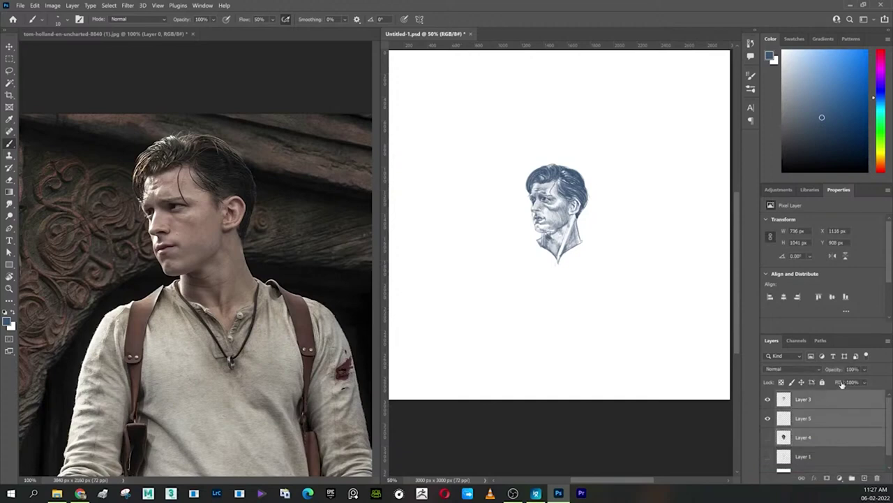
left_click(769, 419)
key("v")
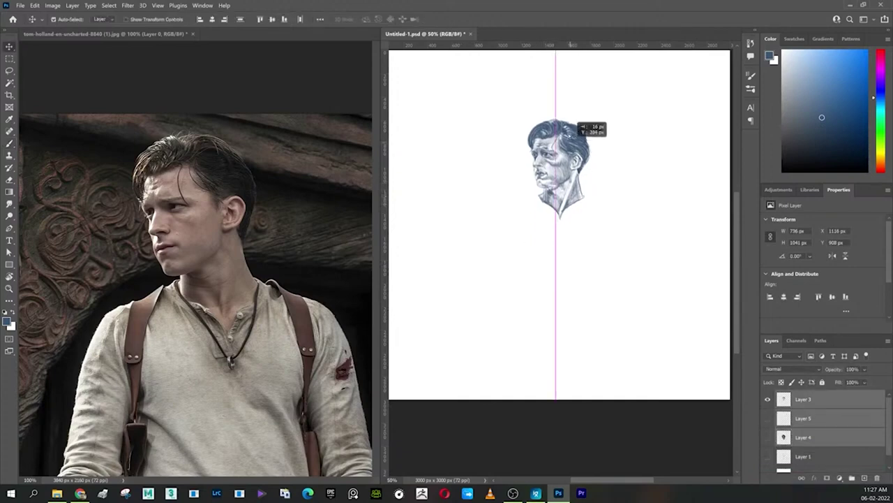
left_click_drag(572, 201, 562, 92)
mouse_move(589, 190)
left_mouse_down()
mouse_move(589, 300)
mouse_move(579, 247)
left_mouse_up()
left_click_drag(559, 164, 575, 195)
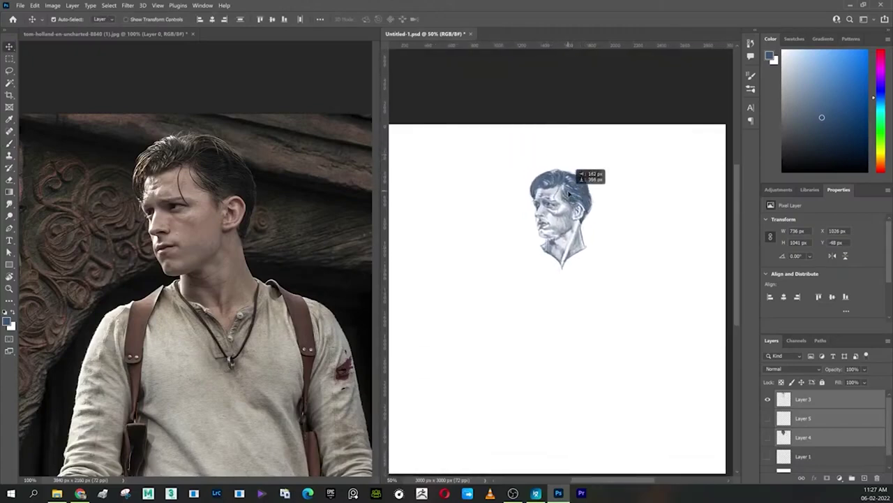
Step: Return to the Brush with Layer 5 selected and visible again
key("b")
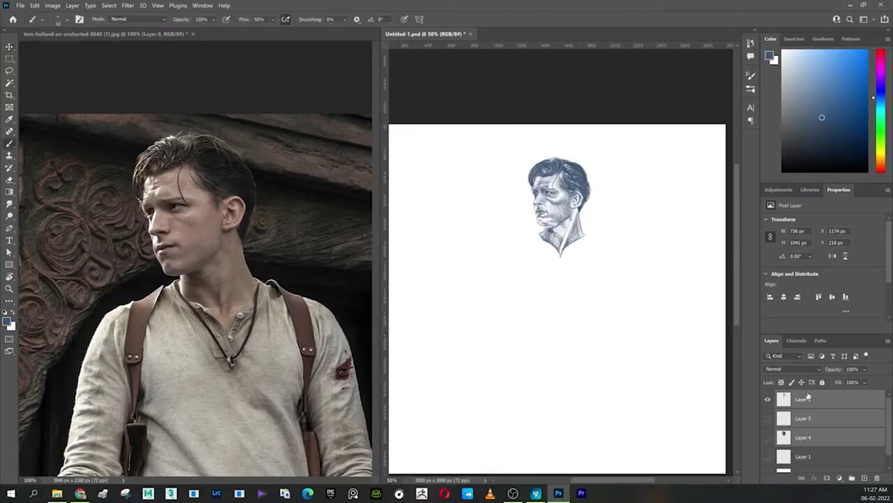
left_click(801, 417)
left_click(768, 417)
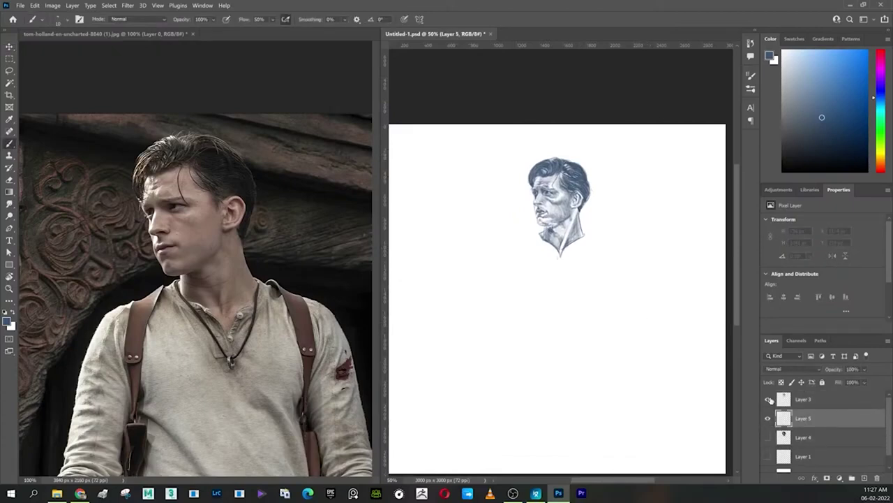
Step: Sketch the shoulder line and curved chest arc, redrawing the left torso side
mouse_move(533, 237)
left_mouse_down()
mouse_move(517, 243)
mouse_move(638, 240)
mouse_move(629, 238)
left_mouse_up()
mouse_move(497, 248)
left_mouse_down()
mouse_move(537, 236)
mouse_move(643, 242)
left_mouse_up()
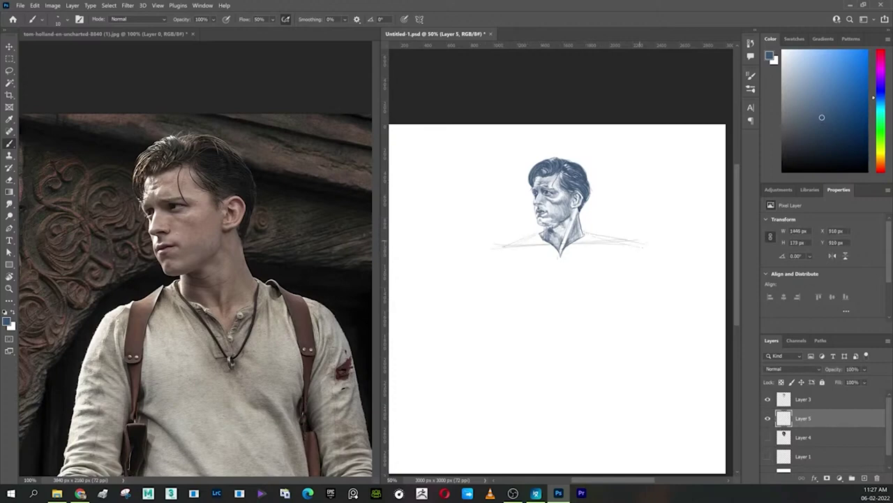
mouse_move(509, 250)
left_mouse_down()
mouse_move(609, 273)
mouse_move(624, 251)
left_mouse_up()
mouse_move(588, 287)
left_mouse_down()
mouse_move(526, 271)
mouse_move(496, 296)
left_mouse_up()
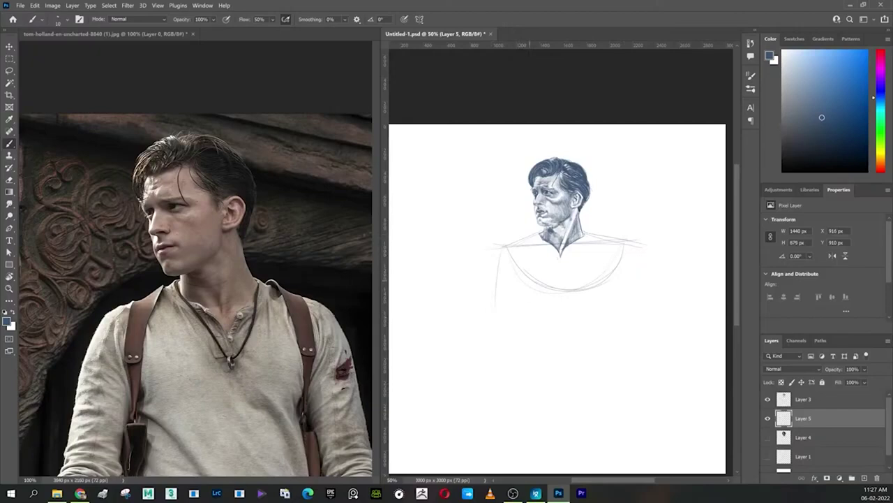
key("ctrl+z")
left_click_drag(501, 250, 485, 317)
Step: Add shoulder joint circles and refine both shoulder lines
left_click_drag(505, 246, 504, 246)
left_click_drag(628, 241, 597, 247)
mouse_move(529, 236)
left_mouse_down()
mouse_move(507, 246)
mouse_move(518, 245)
left_mouse_up()
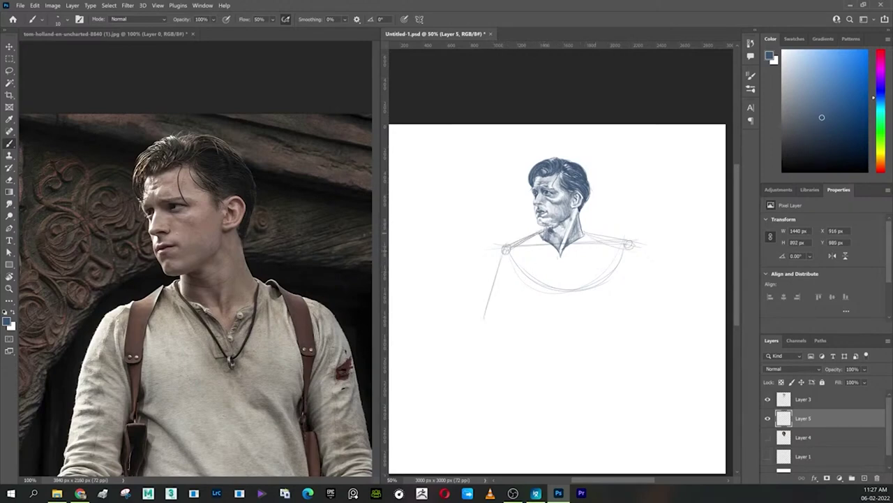
mouse_move(583, 230)
left_mouse_down()
mouse_move(629, 241)
mouse_move(624, 248)
left_mouse_up()
Step: Nudge the shoulder sketch slightly down, then select the head sketch layer
key("v")
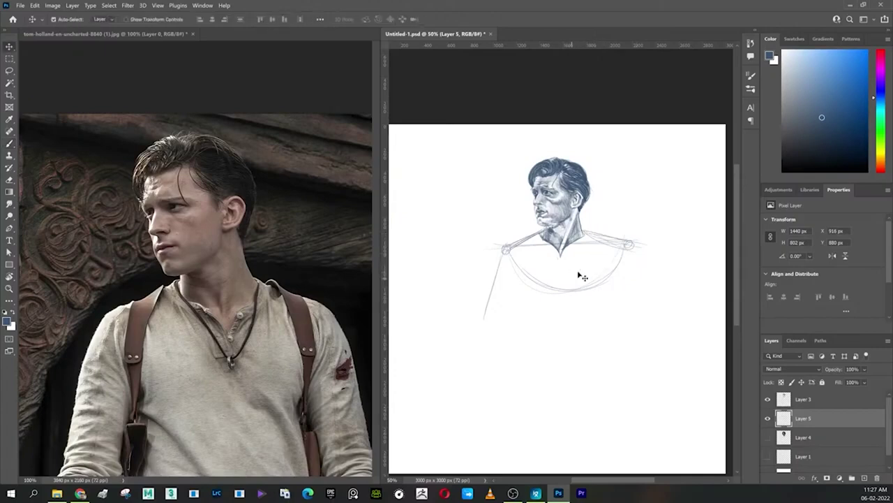
left_click_drag(515, 249, 506, 252)
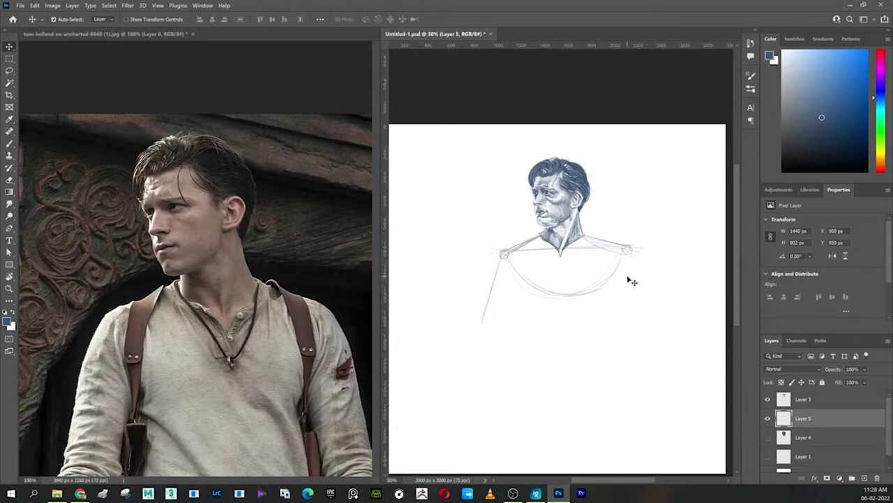
left_click(802, 400)
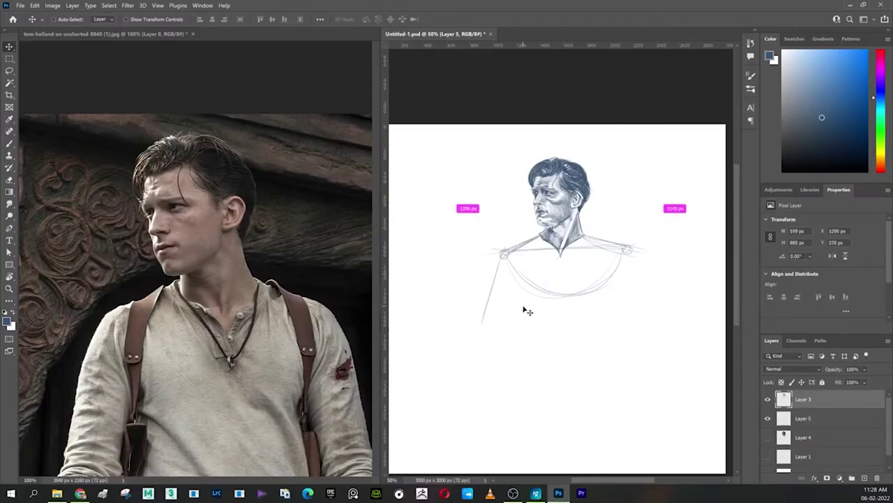
Step: Rotate the head slightly counter-clockwise, shift it, and warp its lower part down to the shoulders
key("ctrl+t")
left_click_drag(601, 147, 597, 140)
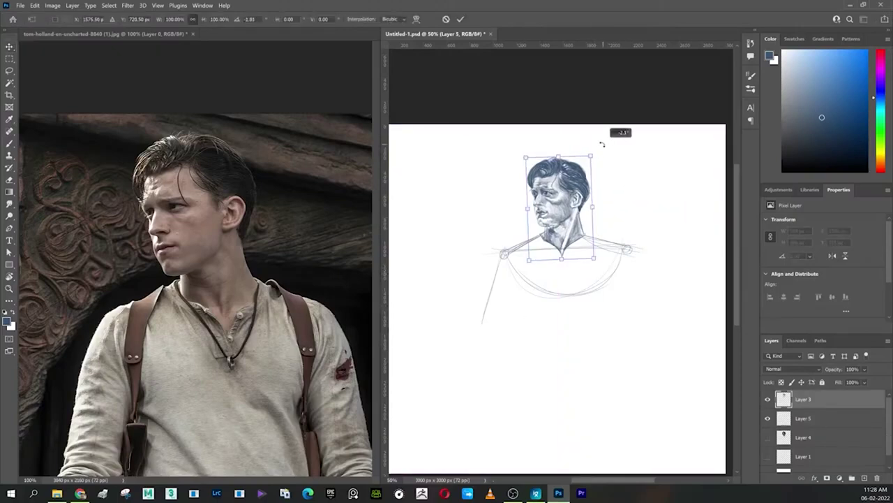
left_click_drag(577, 223, 574, 220)
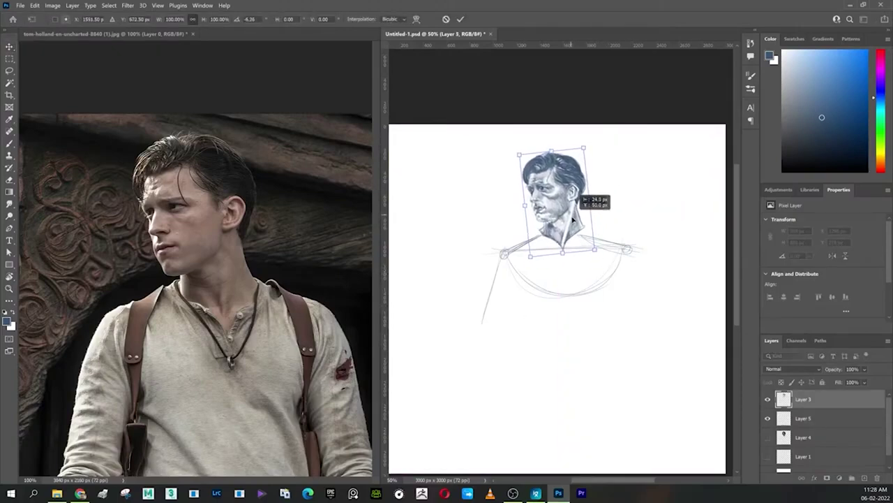
right_click(571, 215)
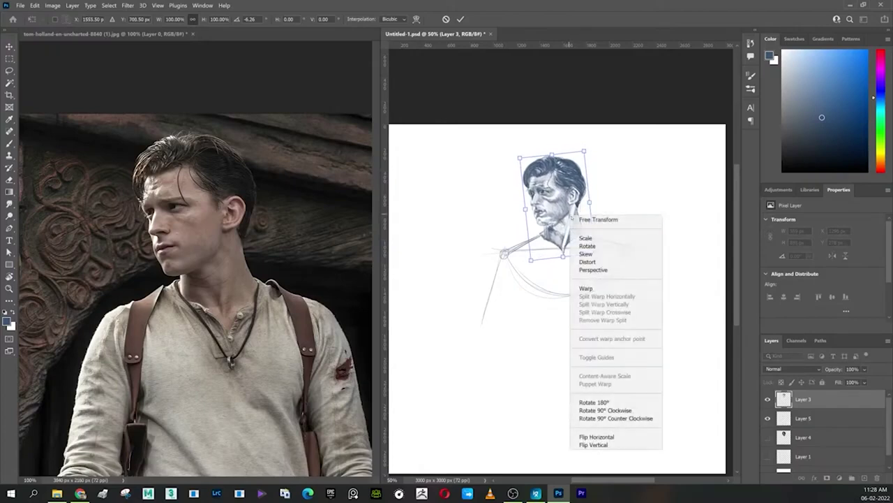
left_click(600, 289)
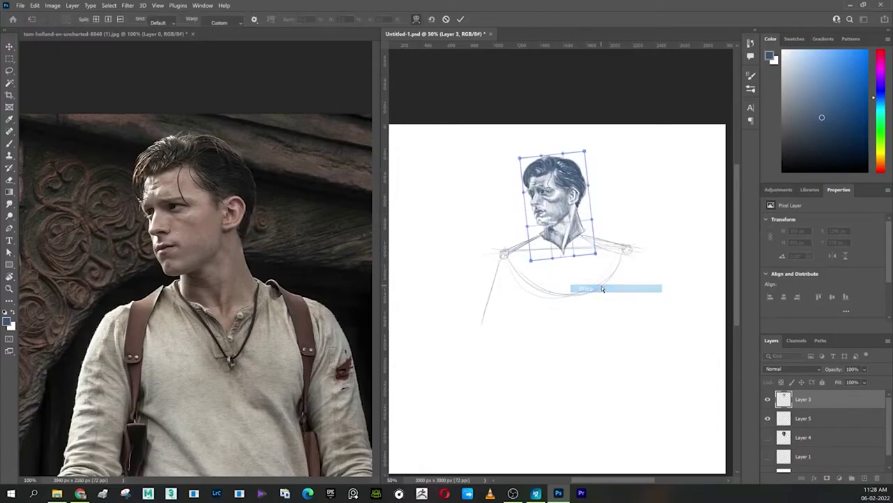
left_click_drag(595, 243, 594, 253)
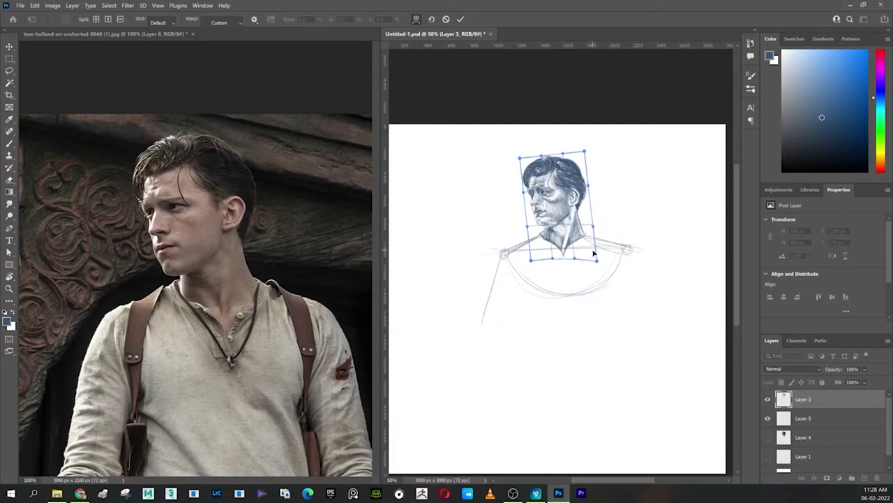
key("Return")
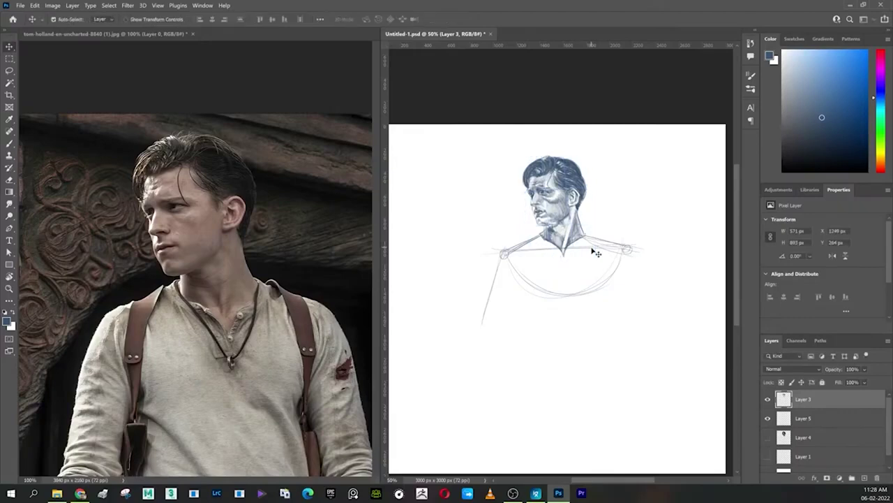
Step: On Layer 5, sketch the diagonal folds from the left shoulder and the right torso side
key("b")
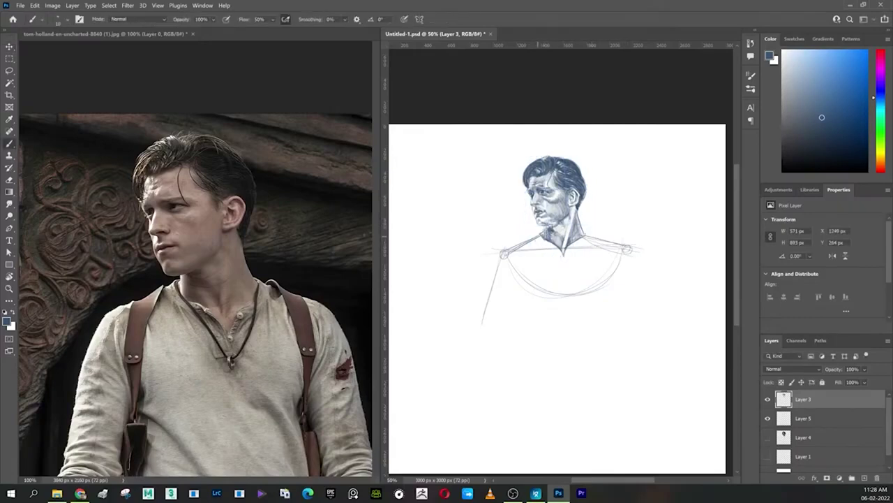
left_click(802, 418)
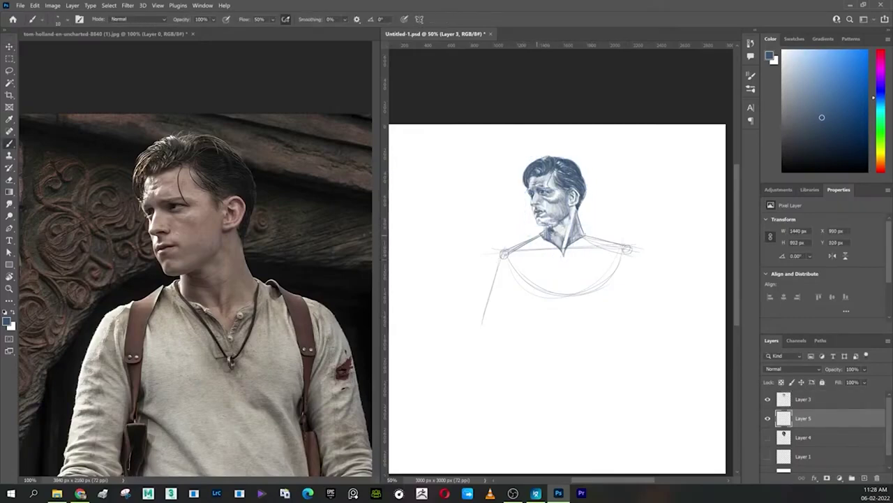
mouse_move(503, 253)
left_mouse_down()
mouse_move(514, 260)
mouse_move(514, 285)
mouse_move(577, 298)
left_mouse_up()
left_click_drag(519, 318, 536, 358)
left_click_drag(514, 297, 548, 366)
left_click_drag(527, 324, 549, 377)
left_click_drag(627, 256, 620, 365)
left_click_drag(623, 305, 620, 359)
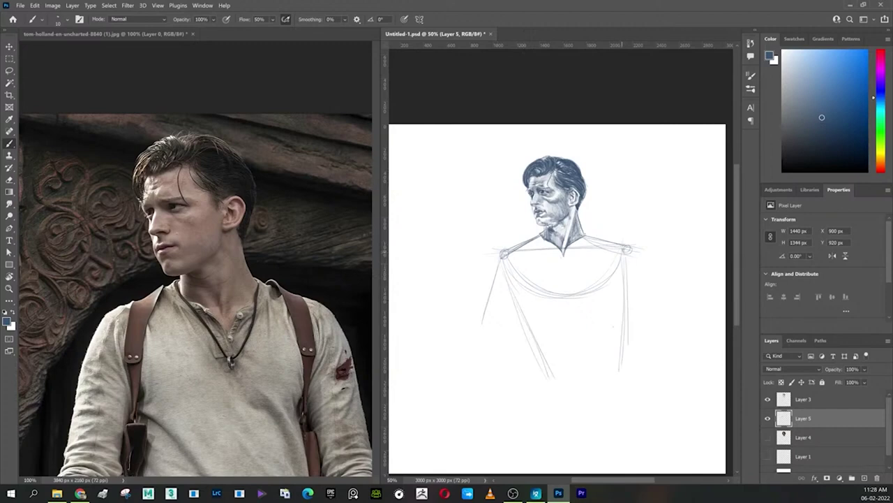
Step: Add a wavy fold across the torso, darken its edges, and draw the centre line
left_click_drag(530, 322, 524, 307)
mouse_move(540, 340)
left_mouse_down()
mouse_move(592, 313)
mouse_move(623, 335)
left_mouse_up()
left_click_drag(622, 275, 612, 325)
mouse_move(618, 255)
left_mouse_down()
mouse_move(612, 326)
mouse_move(615, 319)
left_mouse_up()
mouse_move(534, 313)
left_mouse_down()
mouse_move(524, 341)
mouse_move(594, 321)
left_mouse_up()
left_click_drag(567, 250, 573, 334)
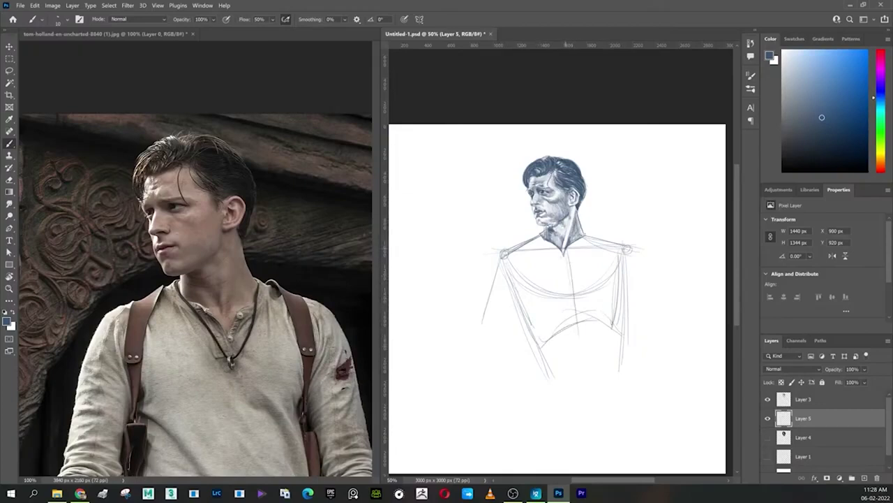
left_click_drag(578, 300, 576, 360)
Step: Darken the left torso edge and folds, and sketch the lower-left arm and right arm edge
mouse_move(497, 254)
left_mouse_down()
mouse_move(485, 321)
mouse_move(505, 330)
left_mouse_up()
left_click_drag(482, 344, 491, 398)
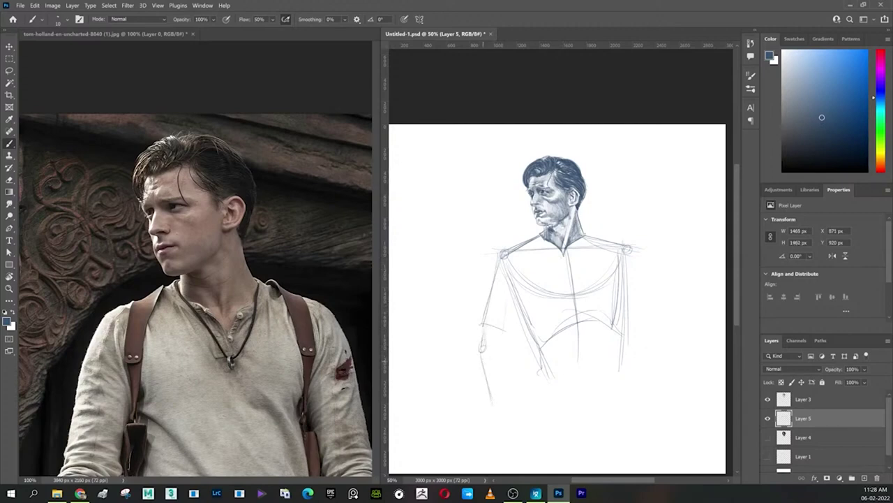
mouse_move(637, 245)
left_mouse_down()
mouse_move(670, 337)
mouse_move(661, 385)
left_mouse_up()
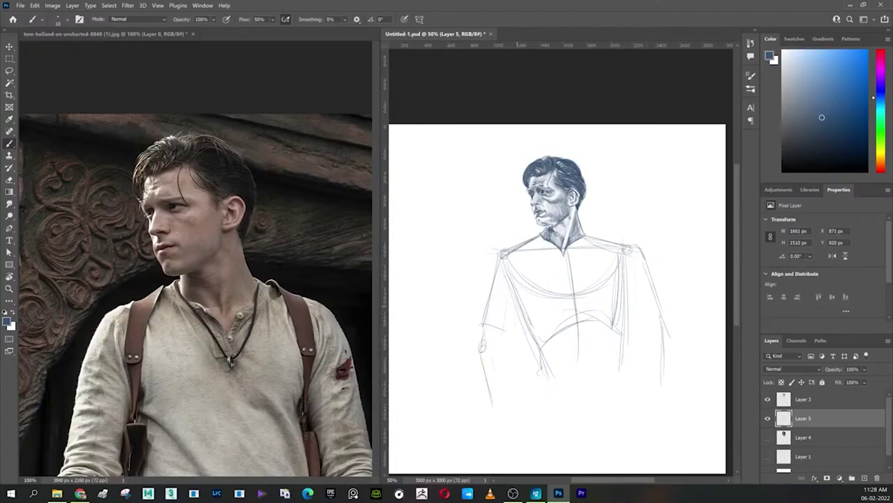
left_click_drag(515, 327, 519, 344)
left_click_drag(515, 306, 533, 355)
left_click_drag(626, 300, 633, 351)
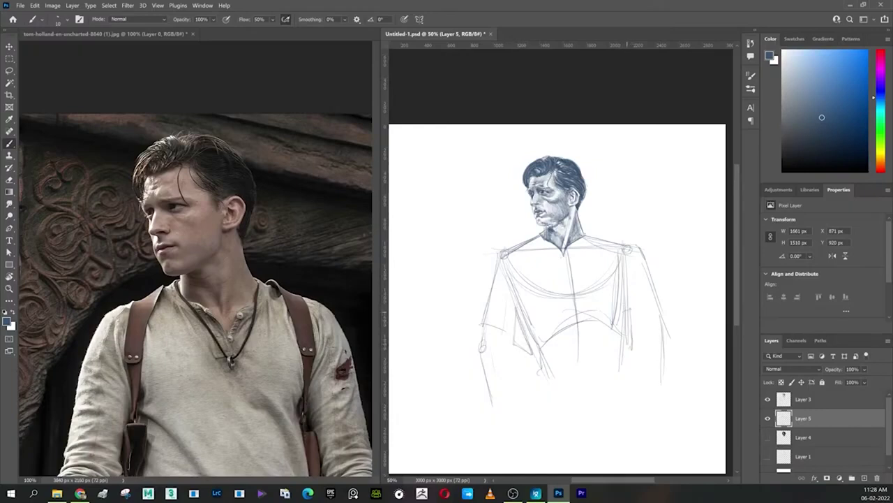
mouse_move(642, 248)
left_mouse_down()
mouse_move(649, 311)
mouse_move(632, 322)
mouse_move(653, 322)
left_mouse_up()
Step: Darken the right arm edge and left sleeve, then hatch the rolled left cuff
left_click_drag(647, 278, 654, 321)
left_click_drag(642, 253, 652, 304)
left_click_drag(488, 345, 509, 353)
mouse_move(508, 303)
left_mouse_down()
mouse_move(513, 353)
mouse_move(479, 356)
left_mouse_up()
mouse_move(493, 336)
left_mouse_down()
mouse_move(508, 345)
mouse_move(503, 363)
mouse_move(507, 343)
left_mouse_up()
mouse_move(475, 340)
left_mouse_down()
mouse_move(512, 342)
mouse_move(513, 413)
left_mouse_up()
Step: Add hatching below the left cuff and diagonal folds across the lower torso
mouse_move(511, 377)
left_mouse_down()
mouse_move(511, 404)
mouse_move(492, 409)
mouse_move(493, 422)
left_mouse_up()
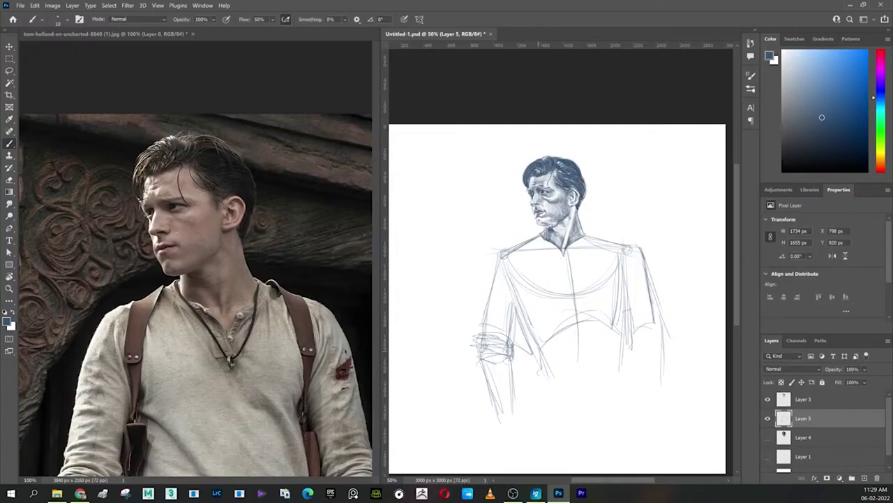
left_click_drag(532, 358, 575, 383)
left_click_drag(534, 360, 584, 388)
left_click_drag(534, 344, 535, 402)
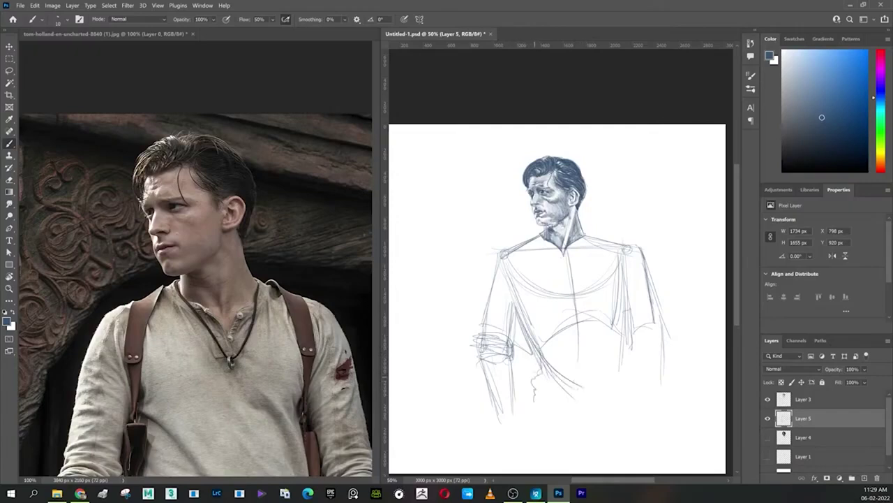
left_click_drag(510, 356, 526, 331)
Step: Refine the right shoulder, sketch the rolled right sleeve, and draw the torso's curved bottom edge
mouse_move(585, 233)
left_mouse_down()
mouse_move(652, 266)
mouse_move(658, 300)
left_mouse_up()
left_click_drag(651, 269, 663, 336)
left_click_drag(632, 344, 664, 342)
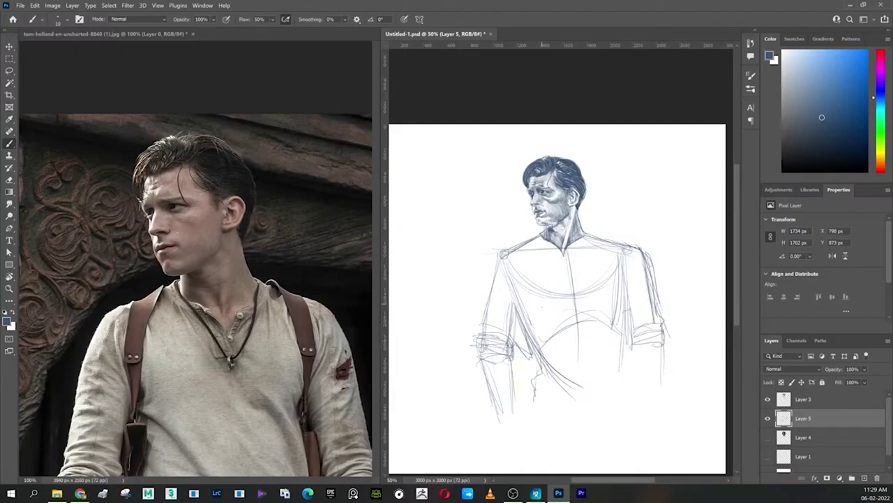
left_click_drag(543, 303, 578, 360)
left_click_drag(520, 324, 517, 349)
left_click_drag(629, 350, 636, 380)
mouse_move(535, 400)
left_mouse_down()
mouse_move(585, 428)
mouse_move(632, 419)
mouse_move(641, 395)
left_mouse_up()
Step: Sketch the left sleeve, torso edge, and the figure's lower left side
left_click_drag(517, 370, 515, 337)
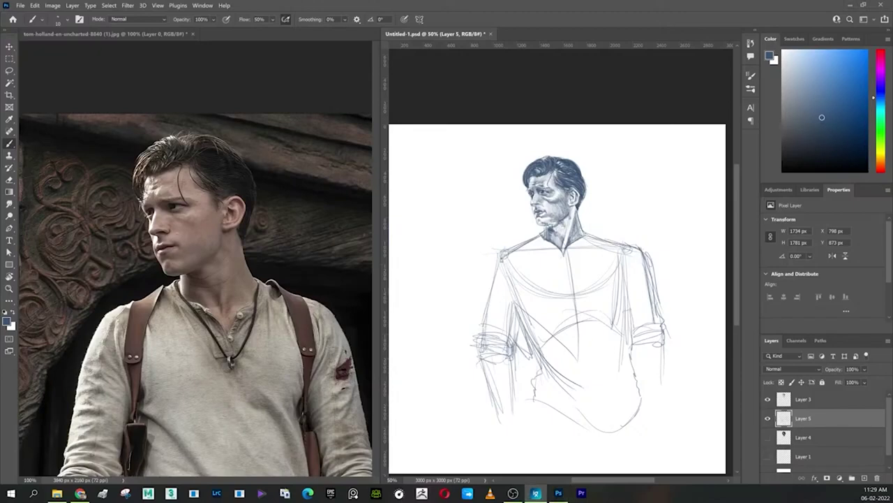
mouse_move(498, 266)
left_mouse_down()
mouse_move(487, 342)
mouse_move(499, 423)
left_mouse_up()
left_click_drag(493, 386, 501, 421)
left_click_drag(517, 372, 514, 425)
left_click_drag(517, 390, 515, 423)
mouse_move(517, 363)
left_mouse_down()
mouse_move(513, 417)
mouse_move(512, 372)
mouse_move(513, 414)
mouse_move(487, 427)
left_mouse_up()
mouse_move(505, 384)
left_mouse_down()
mouse_move(493, 424)
mouse_move(485, 389)
left_mouse_up()
Step: Add more lines along the left arm, diagonal torso folds, and faint right-torso lines
left_click_drag(483, 332, 482, 346)
left_click_drag(487, 307, 483, 332)
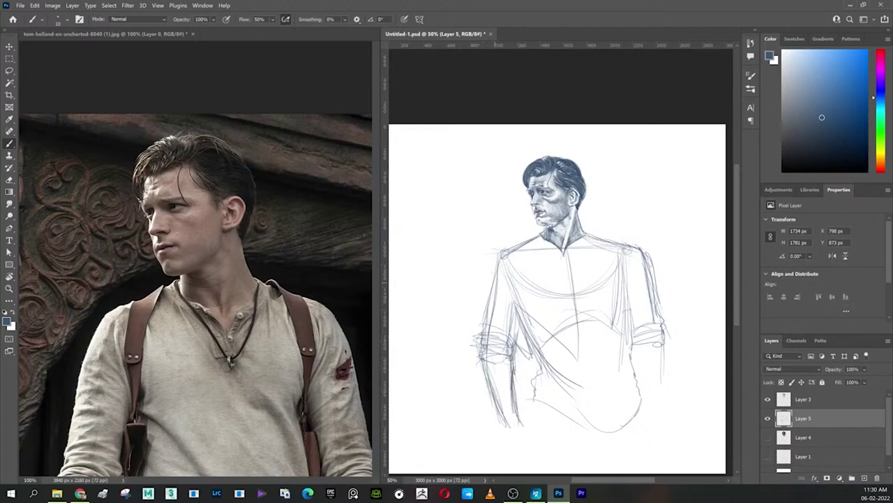
mouse_move(495, 268)
left_mouse_down()
mouse_move(492, 310)
mouse_move(496, 268)
mouse_move(521, 244)
mouse_move(517, 357)
left_mouse_up()
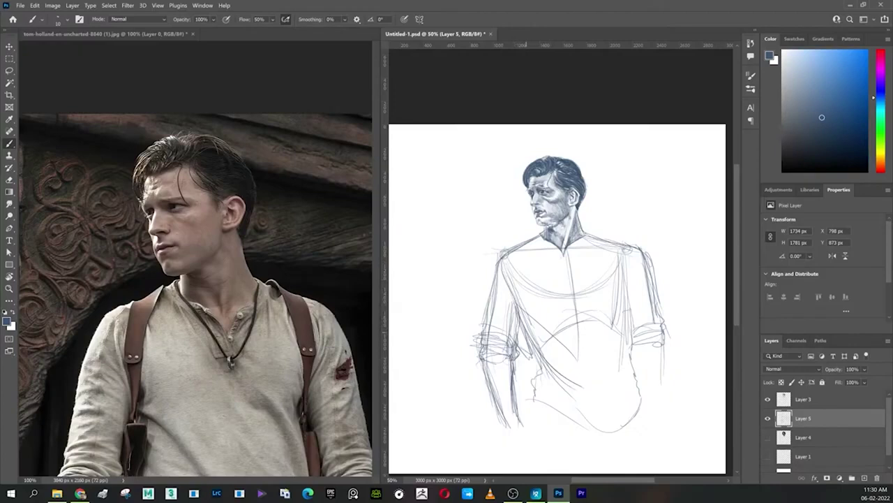
left_click_drag(519, 303, 538, 401)
left_click_drag(512, 308, 573, 379)
left_click_drag(540, 327, 583, 387)
left_click_drag(621, 262, 628, 369)
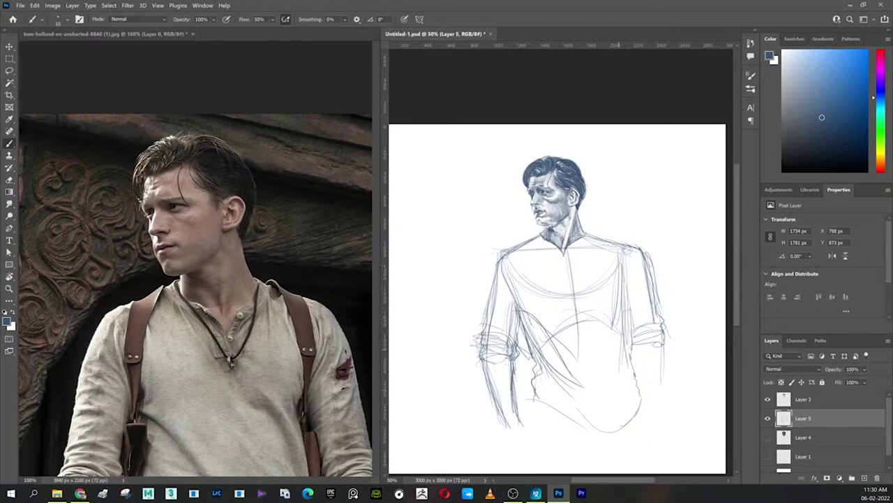
left_click_drag(632, 323, 607, 394)
Step: Warp the shirt sketch to pull in the right sleeve and reshape the lower torso
key("ctrl+t")
right_click(654, 321)
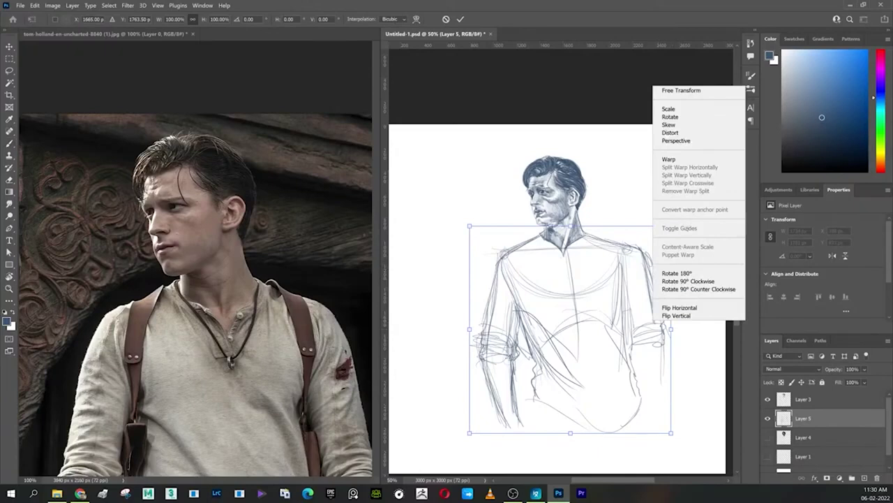
left_click(668, 159)
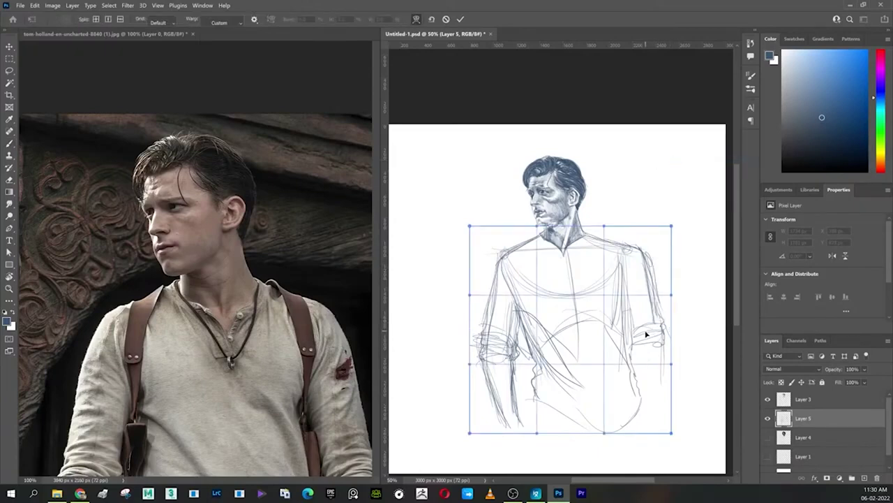
left_click_drag(671, 294, 662, 297)
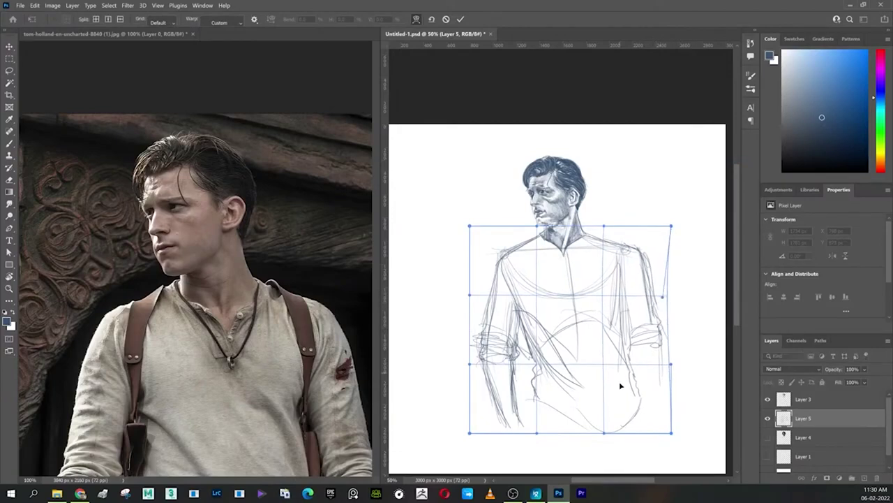
left_click_drag(621, 385, 603, 405)
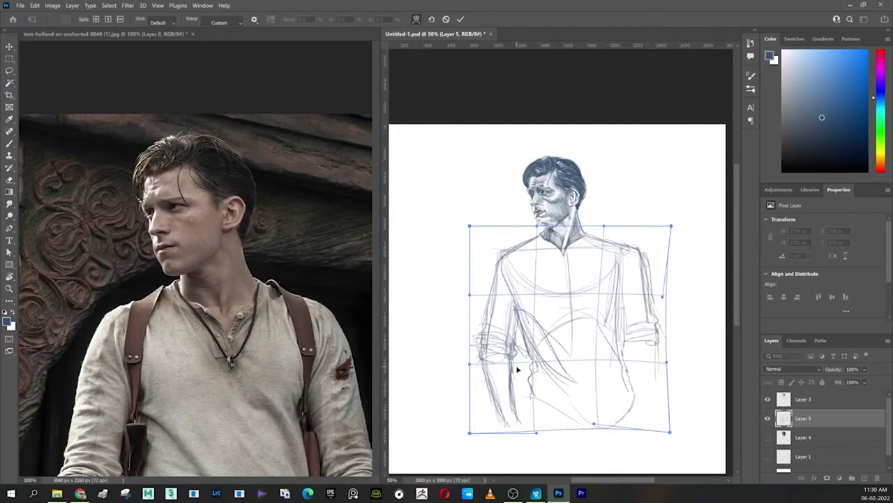
key("Return")
Step: Scale the shirt sketch to about 93% and nudge it into place
key("ctrl+t")
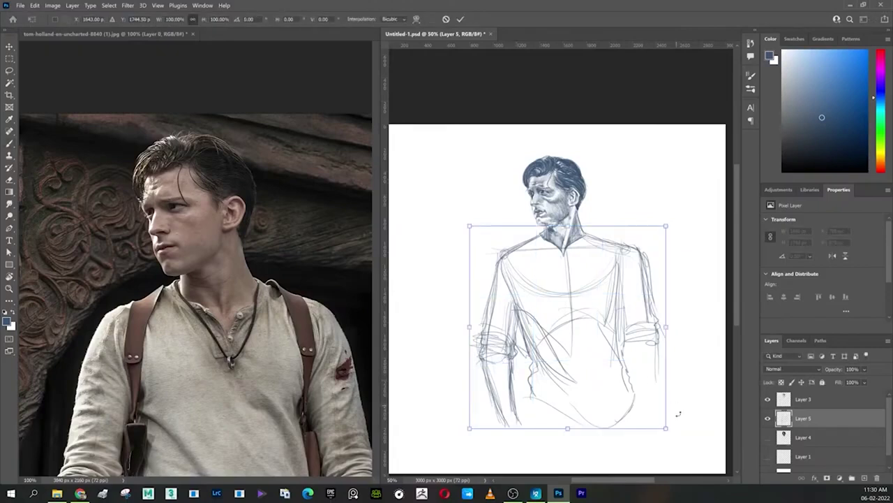
left_click_drag(668, 428, 654, 415)
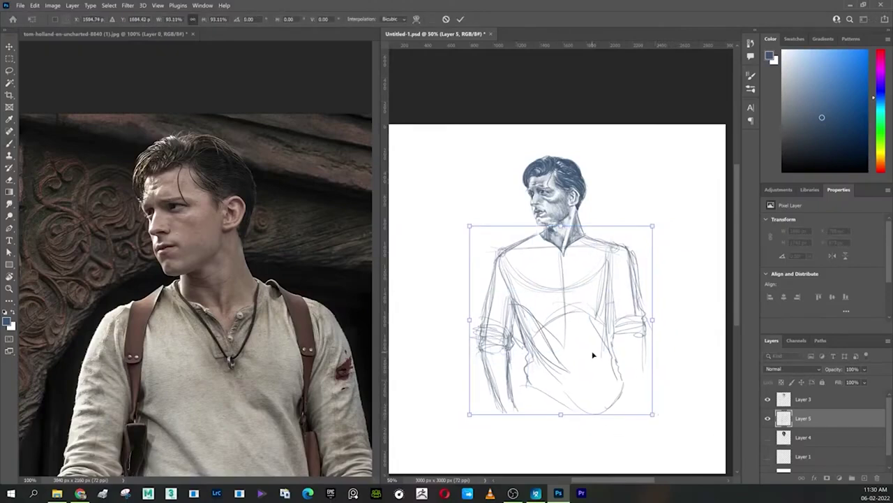
left_click_drag(593, 355, 602, 356)
left_click_drag(601, 355, 601, 351)
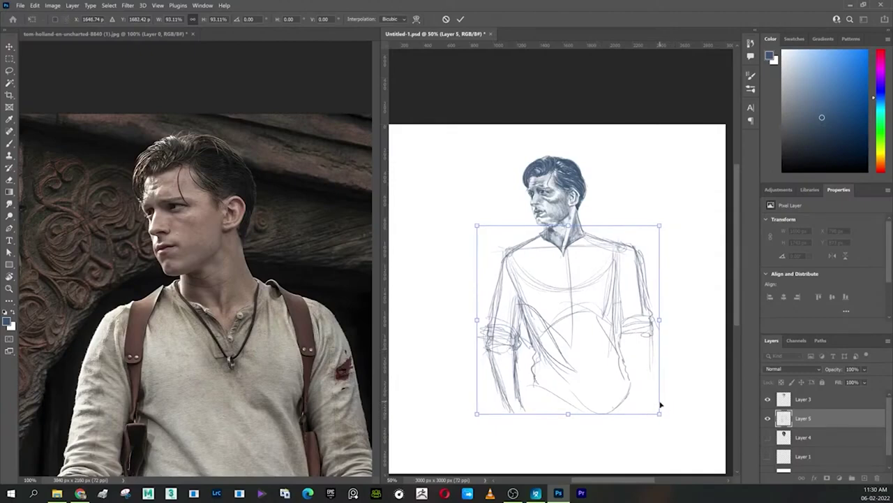
key("Return")
key("b")
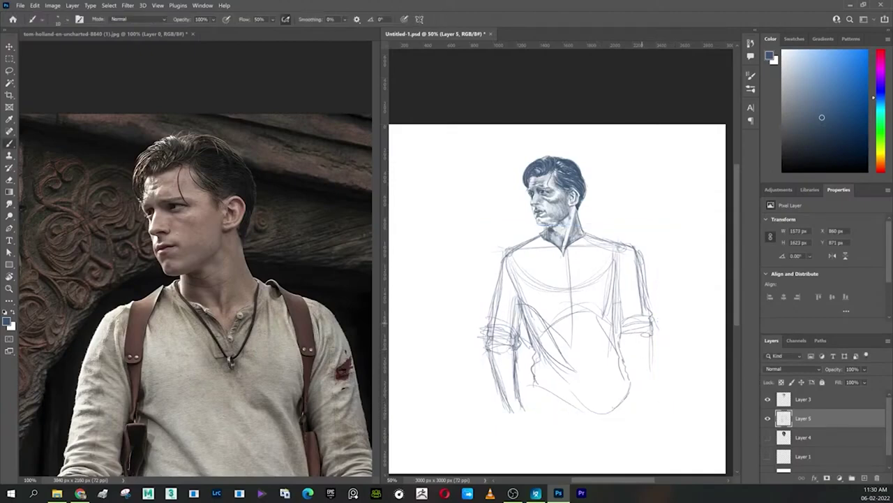
Step: Restroke the right arm, sleeve cuff, both hip lines, left waist, and bottom hem curve
left_click_drag(652, 329, 649, 393)
left_click_drag(623, 339, 635, 399)
mouse_move(646, 329)
left_mouse_down()
mouse_move(620, 342)
mouse_move(617, 404)
left_mouse_up()
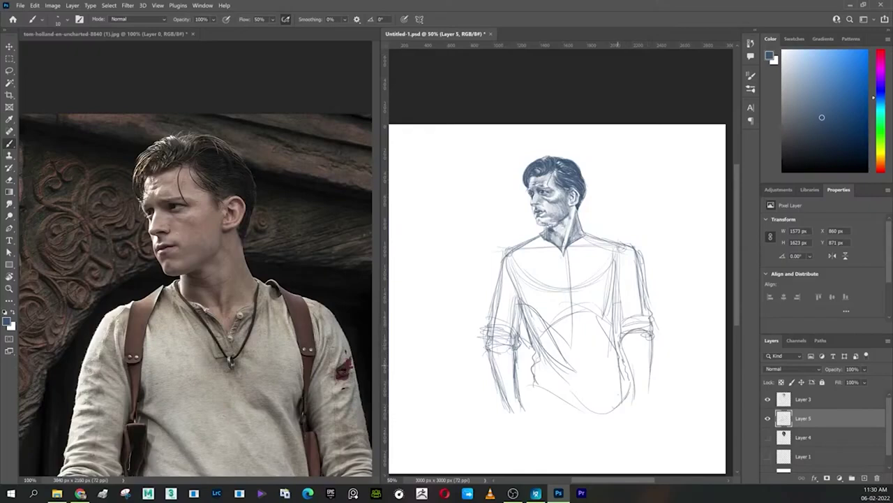
left_click_drag(620, 348, 619, 403)
mouse_move(529, 361)
left_mouse_down()
mouse_move(527, 389)
mouse_move(594, 412)
left_mouse_up()
mouse_move(632, 389)
left_mouse_down()
mouse_move(627, 403)
mouse_move(649, 393)
left_mouse_up()
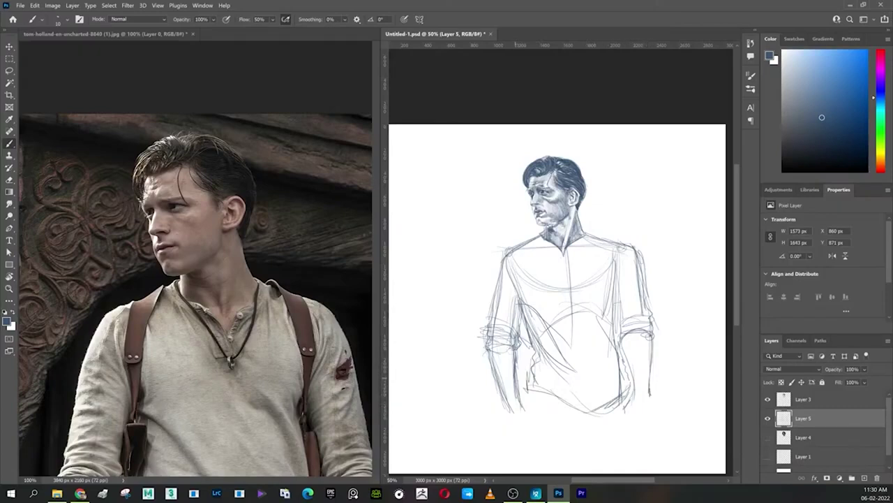
mouse_move(525, 390)
left_mouse_down()
mouse_move(521, 402)
mouse_move(497, 387)
left_mouse_up()
left_click_drag(649, 335, 649, 368)
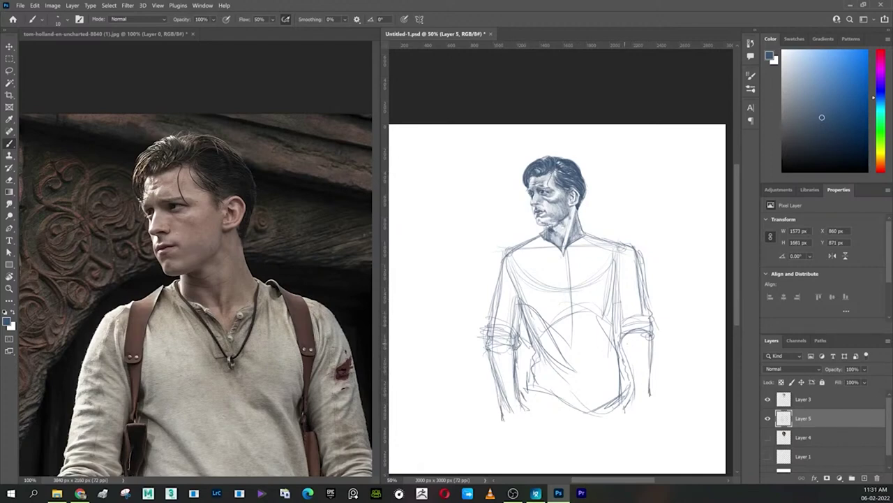
left_click_drag(630, 336, 626, 390)
Step: Apply a warp that bends the shirt sketch's lower-right lines inward
key("ctrl+t")
right_click(625, 265)
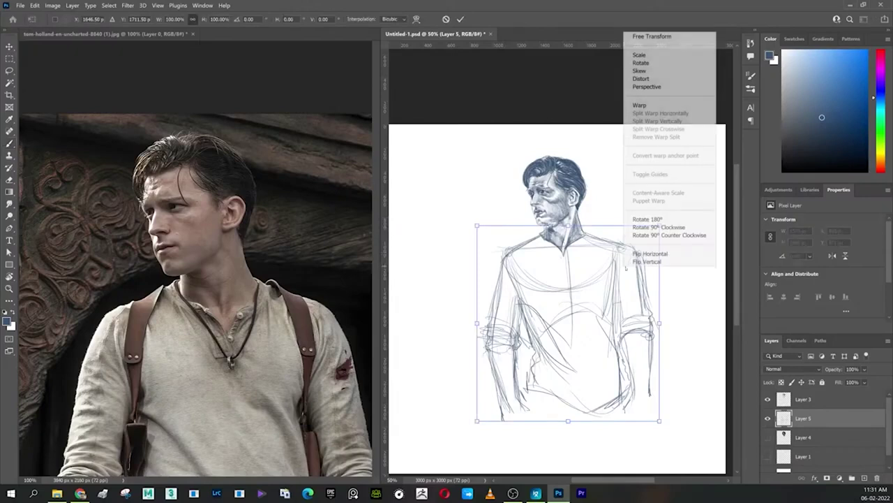
left_click(649, 105)
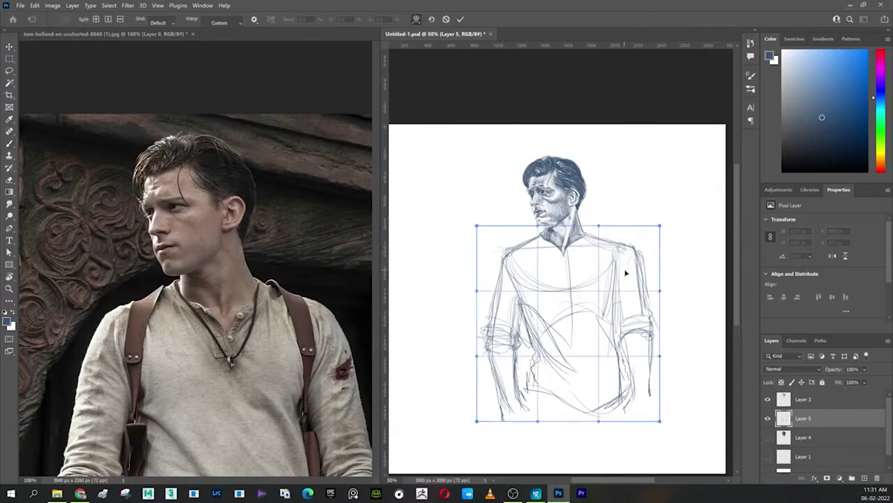
left_click_drag(605, 291, 603, 284)
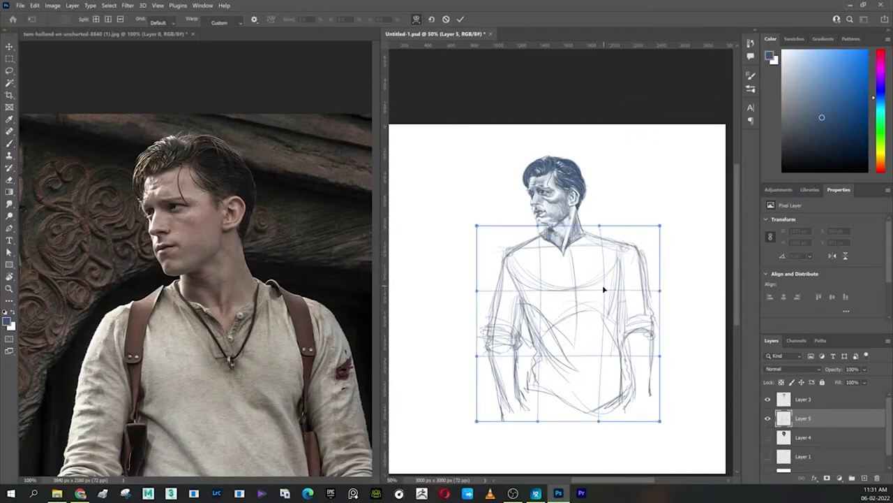
left_click_drag(619, 395, 627, 381)
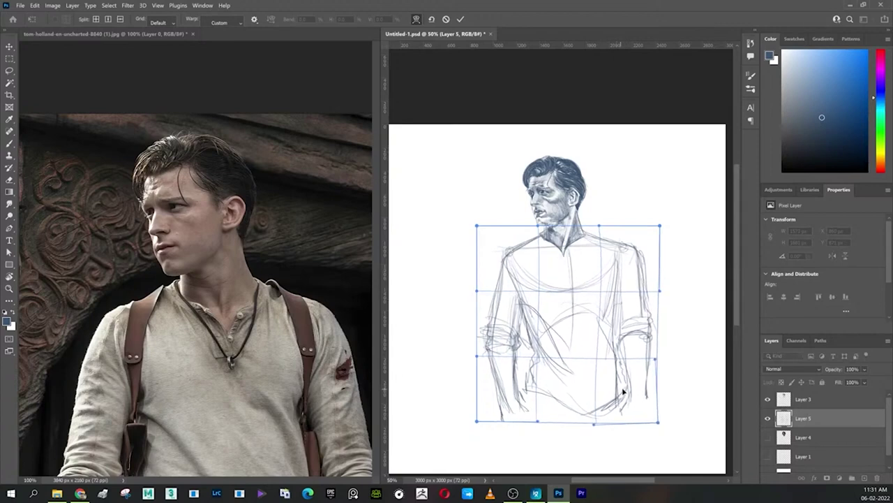
key("Return")
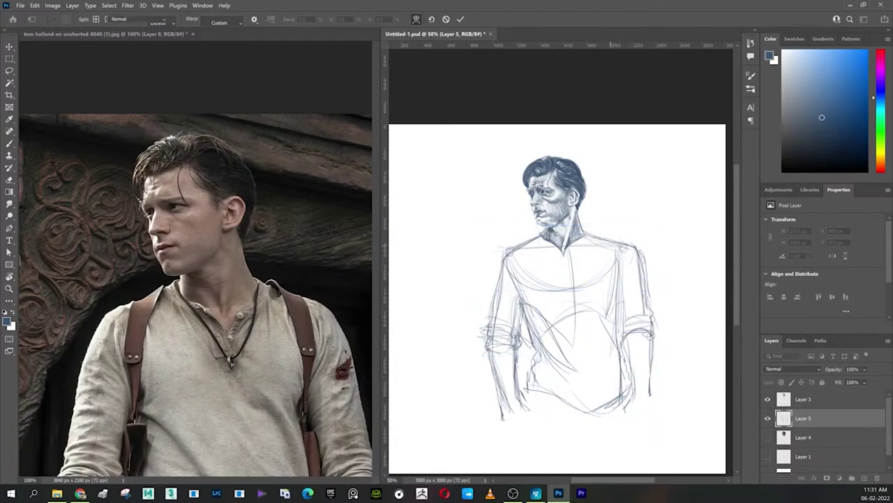
key("b")
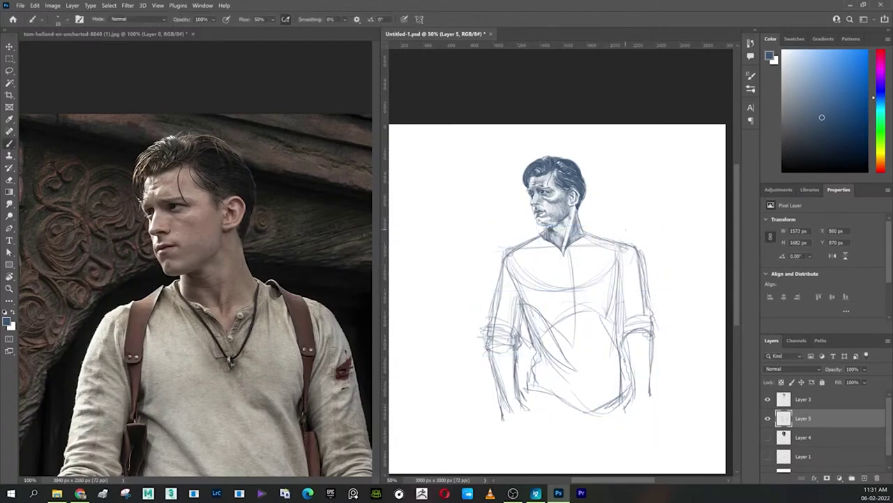
Step: Lower Layer 5 to about 53% opacity, zoom in on the neck, and add Layer 6
mouse_move(832, 374)
left_mouse_down()
mouse_move(820, 375)
mouse_move(853, 372)
mouse_move(819, 369)
left_mouse_up()
key("ctrl+plus")
key("ctrl+plus")
key("ctrl+plus")
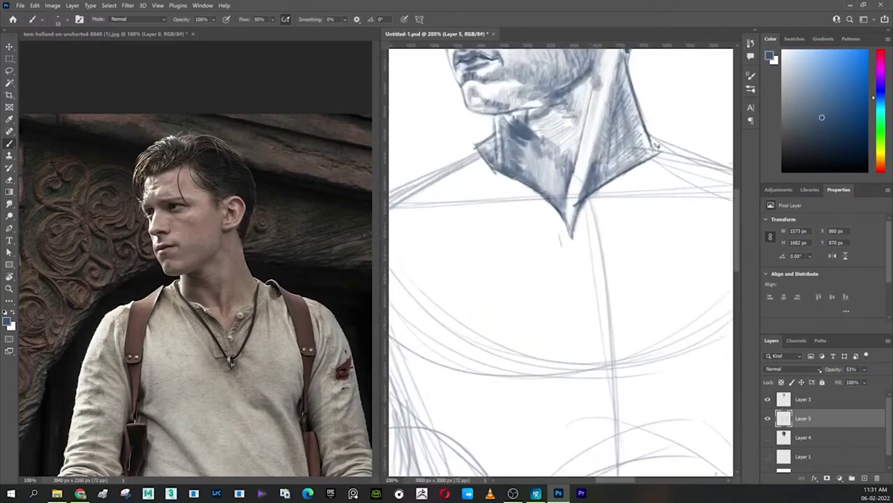
left_click_drag(561, 333, 595, 368)
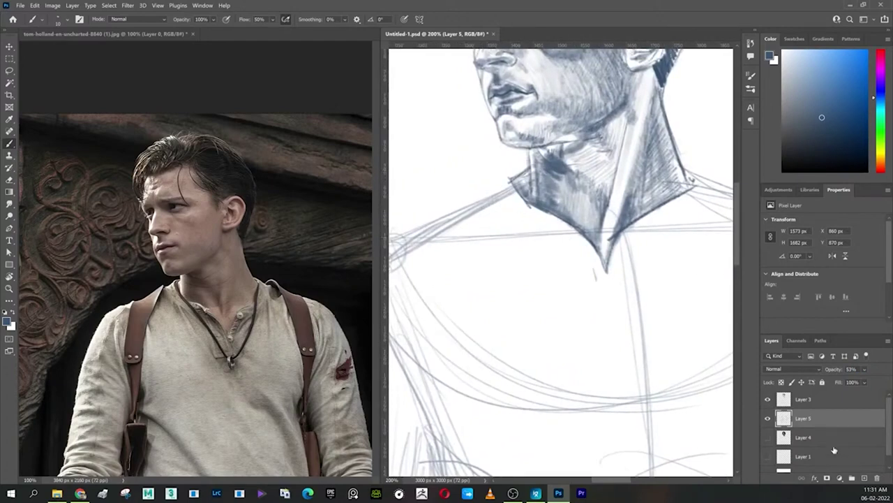
left_click(864, 477)
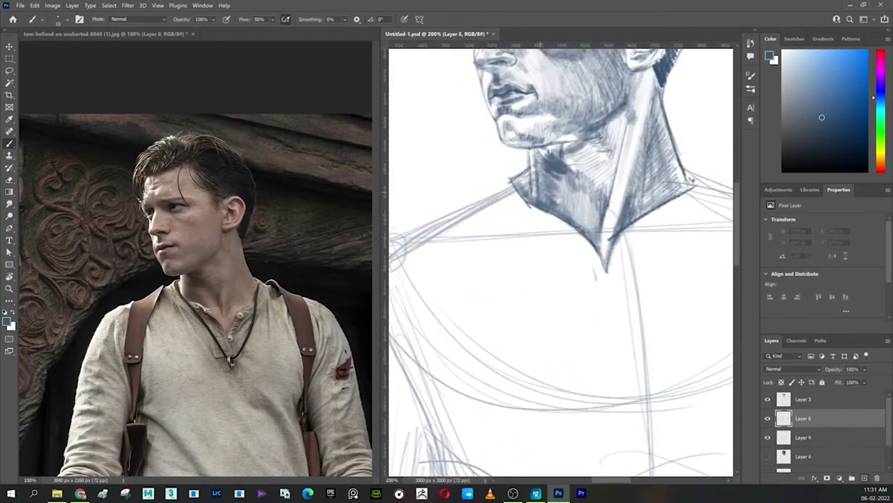
Step: On Layer 6, ink the left collar line down to the V point
mouse_move(505, 174)
left_mouse_down()
mouse_move(534, 217)
mouse_move(566, 230)
mouse_move(598, 265)
left_mouse_up()
key("ctrl+z")
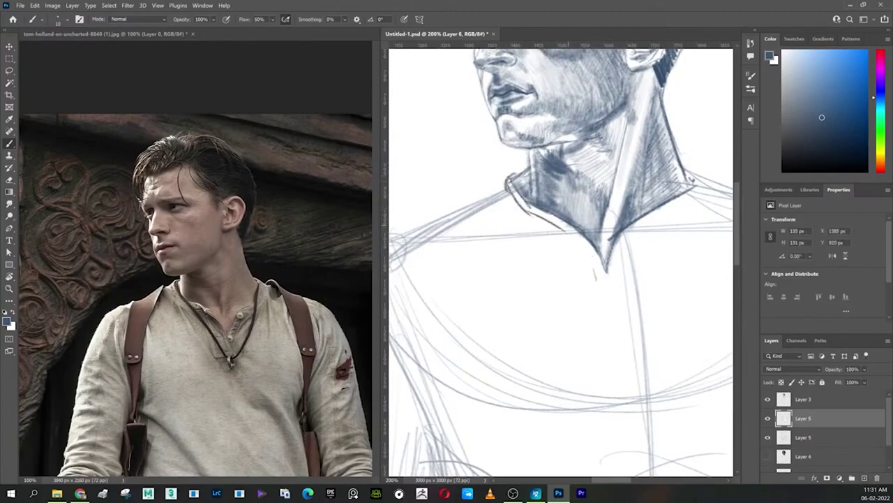
mouse_move(556, 222)
left_mouse_down()
mouse_move(589, 243)
mouse_move(617, 311)
left_mouse_up()
mouse_move(585, 259)
left_mouse_down()
mouse_move(607, 273)
mouse_move(616, 312)
left_mouse_up()
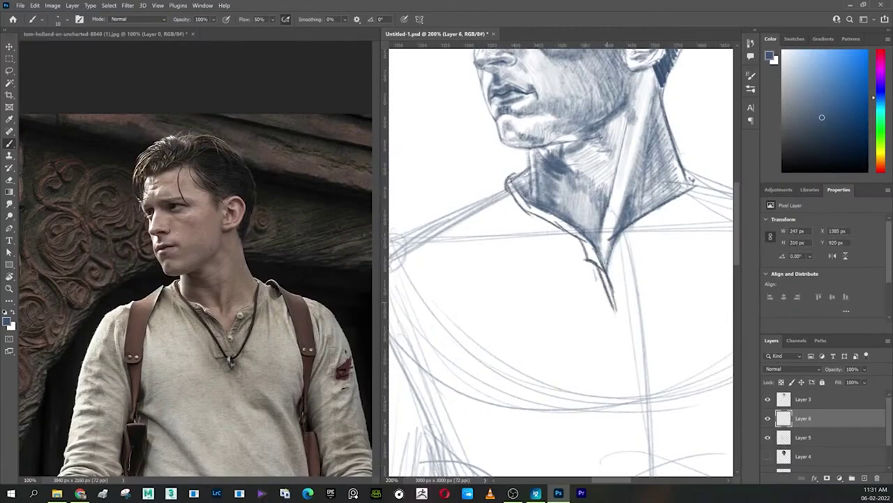
left_click_drag(567, 228, 597, 272)
left_click_drag(510, 191, 586, 257)
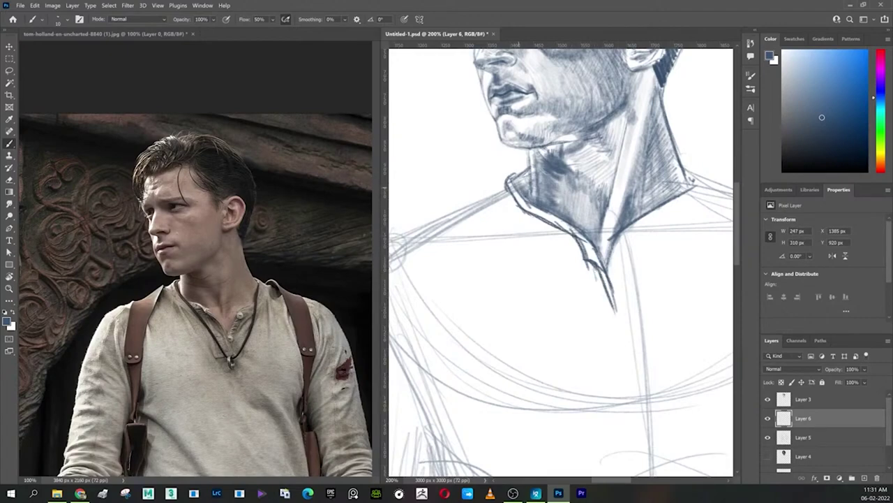
left_click_drag(528, 203, 567, 222)
mouse_move(505, 193)
left_mouse_down()
mouse_move(515, 212)
mouse_move(582, 265)
left_mouse_up()
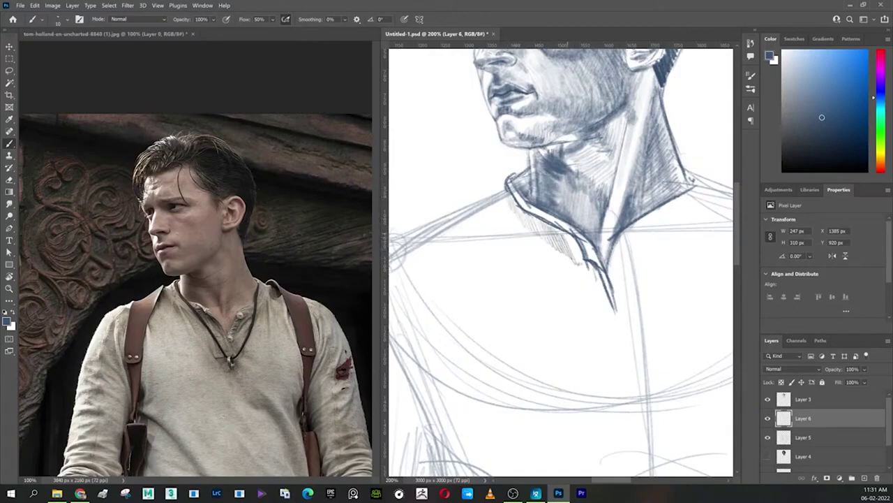
Step: Hatch shading under the collar, draw the placket and right collar edge, and add a button
left_click_drag(568, 236, 582, 264)
left_click_drag(574, 245, 600, 329)
left_click_drag(600, 334, 618, 332)
left_click_drag(614, 297, 618, 332)
mouse_move(591, 279)
left_mouse_down()
mouse_move(601, 336)
mouse_move(617, 326)
left_mouse_up()
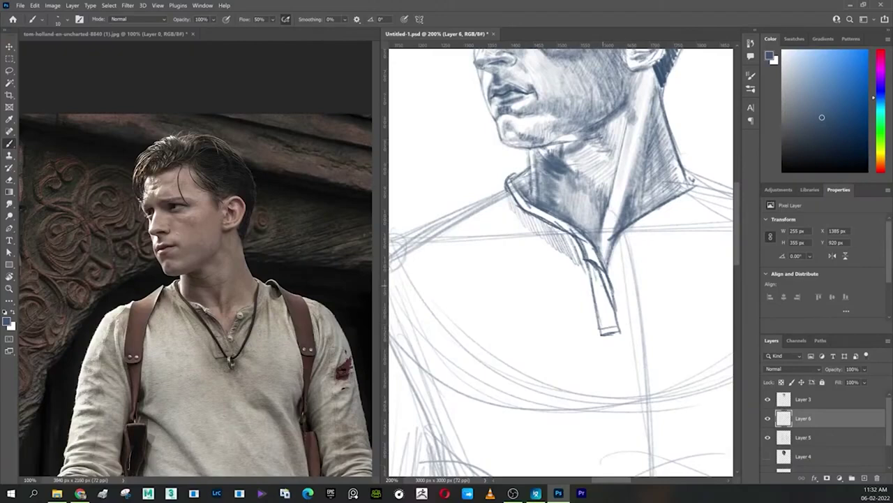
left_click_drag(607, 241, 622, 286)
mouse_move(622, 243)
left_mouse_down()
mouse_move(702, 180)
mouse_move(686, 189)
mouse_move(683, 211)
left_mouse_up()
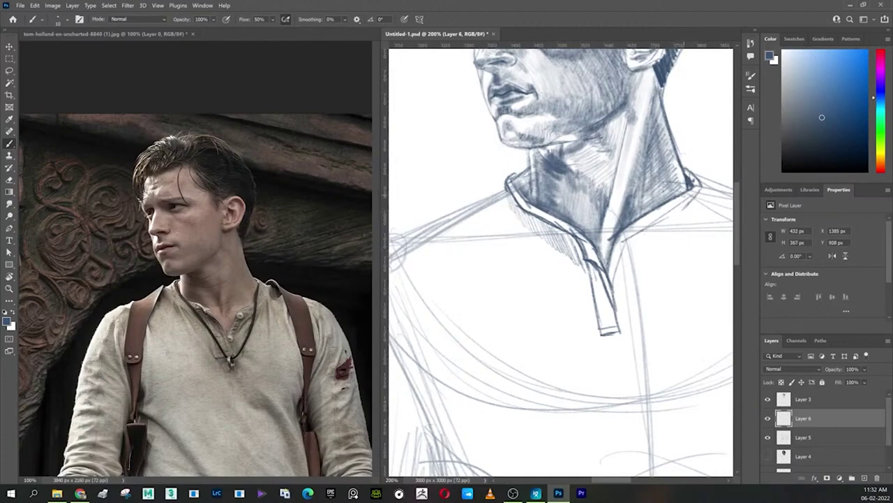
mouse_move(672, 210)
left_mouse_down()
mouse_move(624, 244)
mouse_move(616, 289)
left_mouse_up()
mouse_move(619, 242)
left_mouse_down()
mouse_move(621, 234)
mouse_move(611, 269)
left_mouse_up()
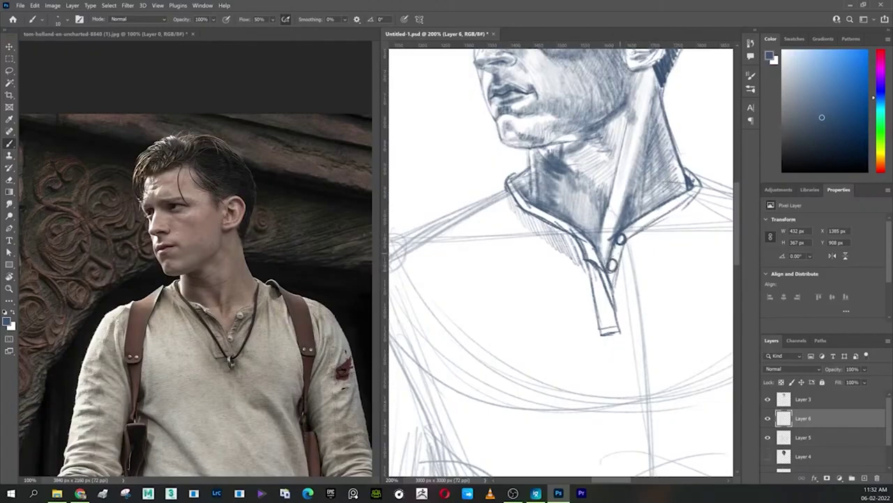
Step: Add button strokes, a darker left edge and a rounded bottom to the collar placket
mouse_move(650, 237)
left_mouse_down()
mouse_move(622, 273)
mouse_move(623, 261)
left_mouse_up()
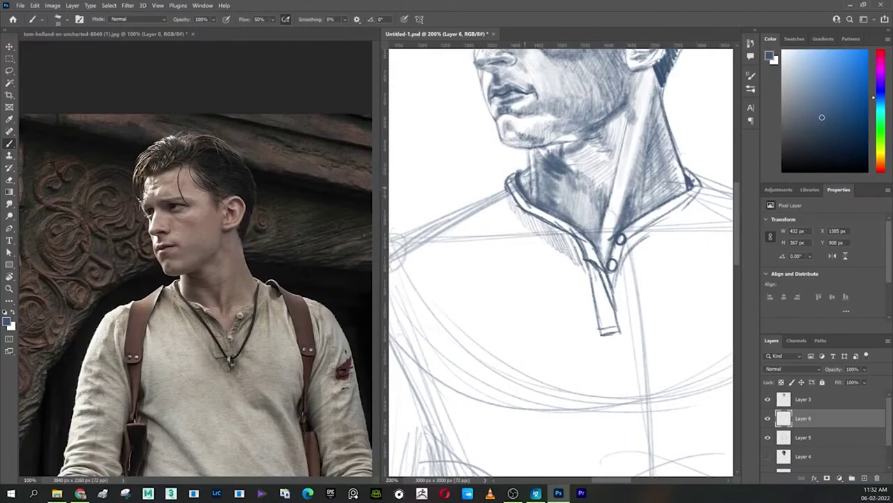
mouse_move(518, 188)
left_mouse_down()
mouse_move(607, 328)
mouse_move(627, 315)
mouse_move(688, 162)
left_mouse_up()
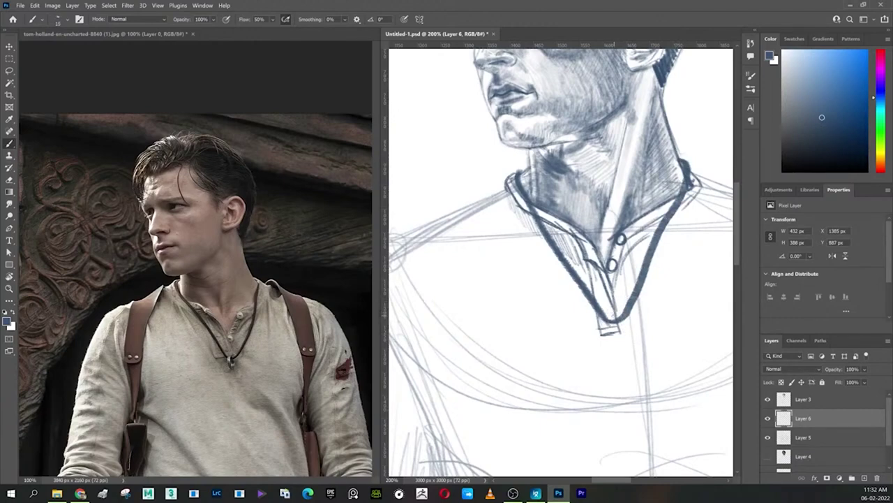
mouse_move(608, 316)
left_mouse_down()
mouse_move(617, 346)
mouse_move(626, 342)
mouse_move(623, 327)
mouse_move(625, 346)
mouse_move(611, 342)
mouse_move(607, 315)
mouse_move(615, 344)
mouse_move(621, 326)
mouse_move(621, 340)
left_mouse_up()
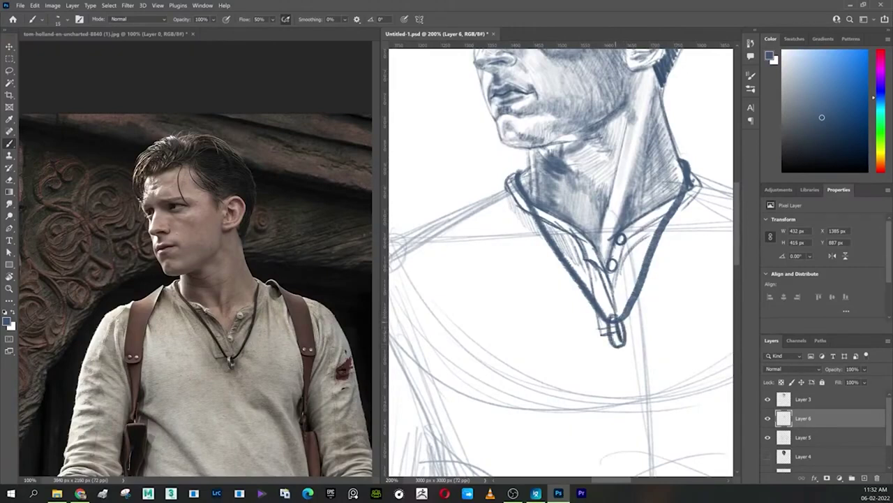
Step: Paint out stray parts of the dark collar line in white, then pan to the left shoulder
key("x")
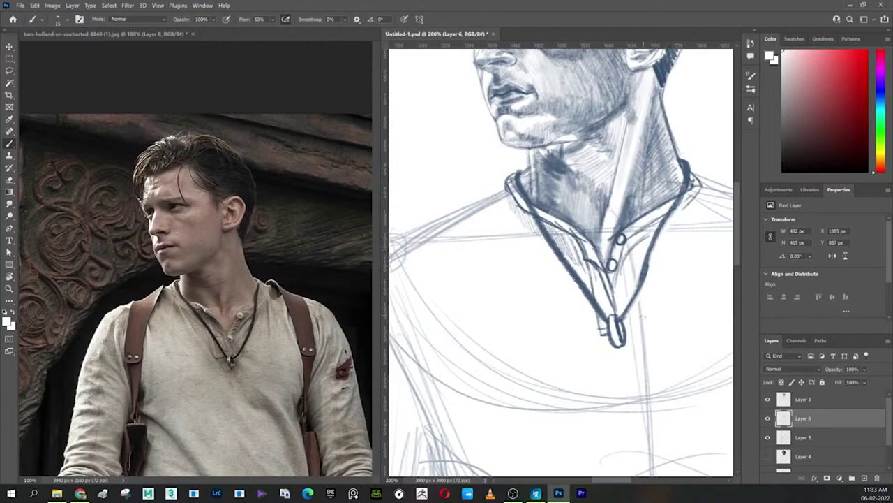
left_click_drag(538, 225, 594, 305)
left_click_drag(563, 246, 595, 300)
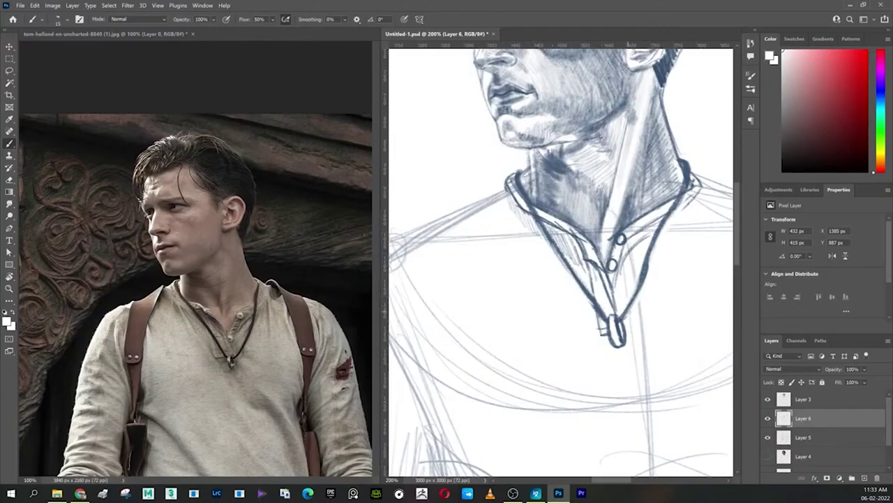
left_click_drag(447, 254, 549, 244)
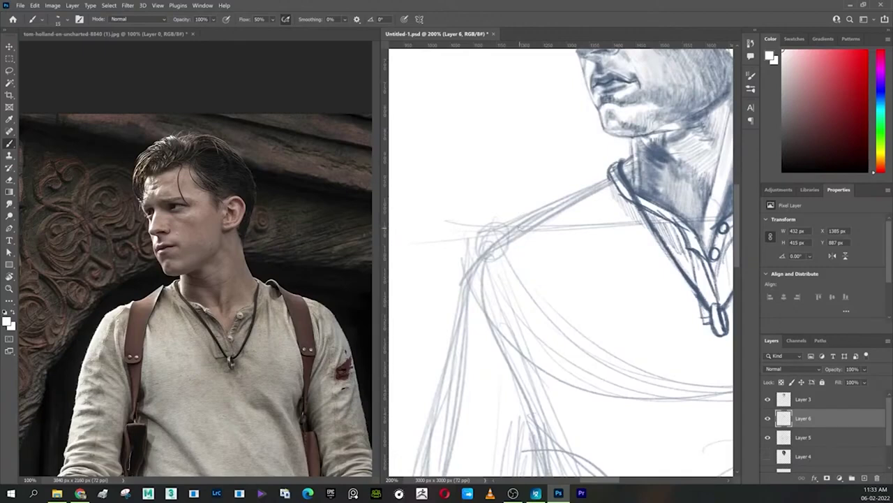
Step: In dark blue-grey, ink the shoulder strap's edges with two rivets at its end
left_click(724, 307, "alt")
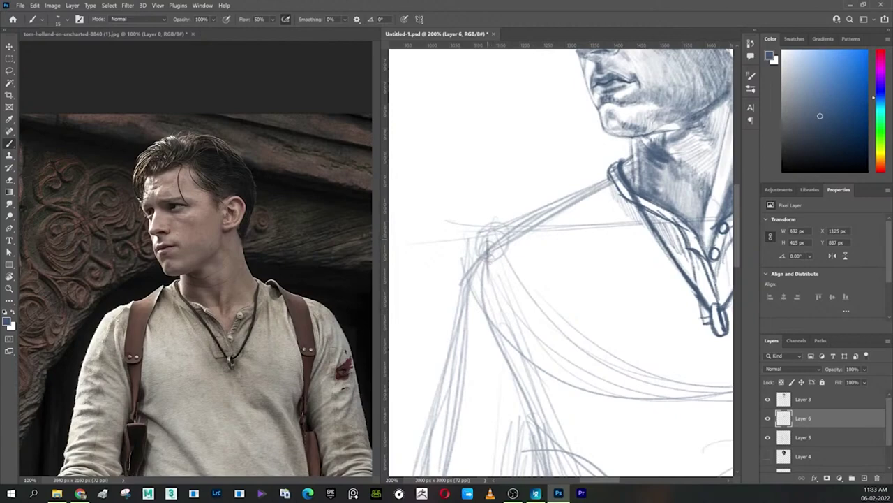
mouse_move(489, 260)
left_mouse_down()
mouse_move(496, 241)
mouse_move(543, 208)
mouse_move(535, 324)
left_mouse_up()
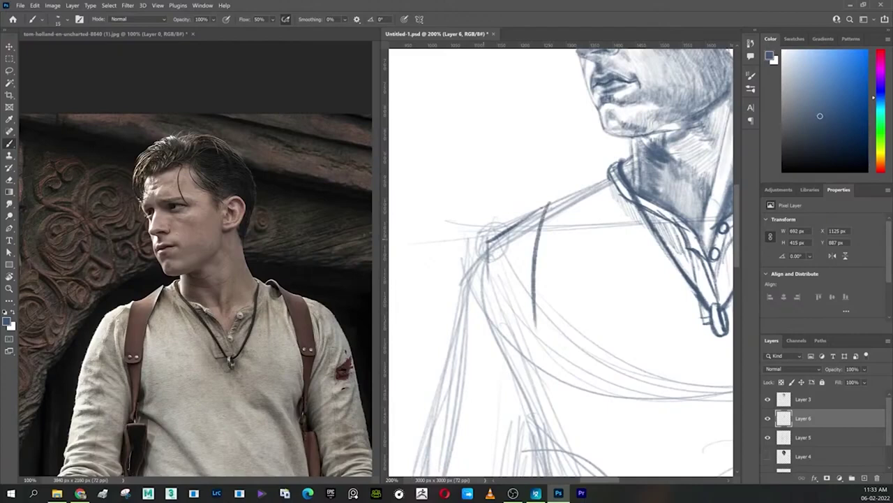
mouse_move(487, 243)
left_mouse_down()
mouse_move(518, 404)
mouse_move(535, 396)
mouse_move(541, 189)
left_mouse_up()
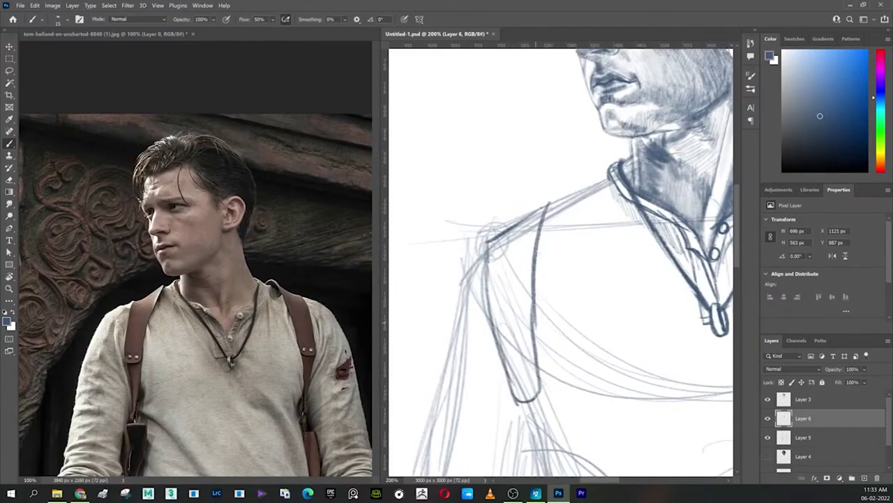
mouse_move(535, 322)
left_mouse_down()
mouse_move(537, 248)
mouse_move(553, 204)
mouse_move(517, 222)
mouse_move(497, 321)
left_mouse_up()
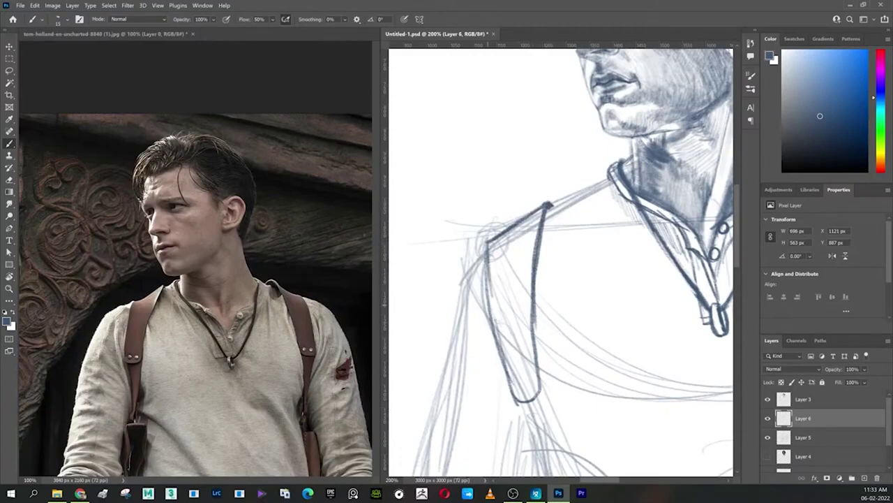
left_click_drag(519, 384, 530, 382)
Step: Ink the shoulder line to the collar, a fold line, and the sleeve's left contour
mouse_move(551, 212)
left_mouse_down()
mouse_move(618, 157)
mouse_move(605, 231)
left_mouse_up()
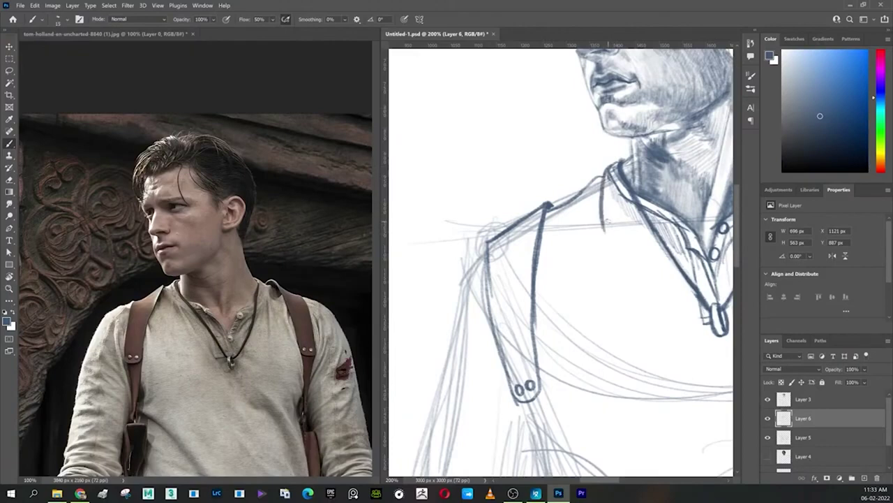
left_click_drag(536, 288, 540, 229)
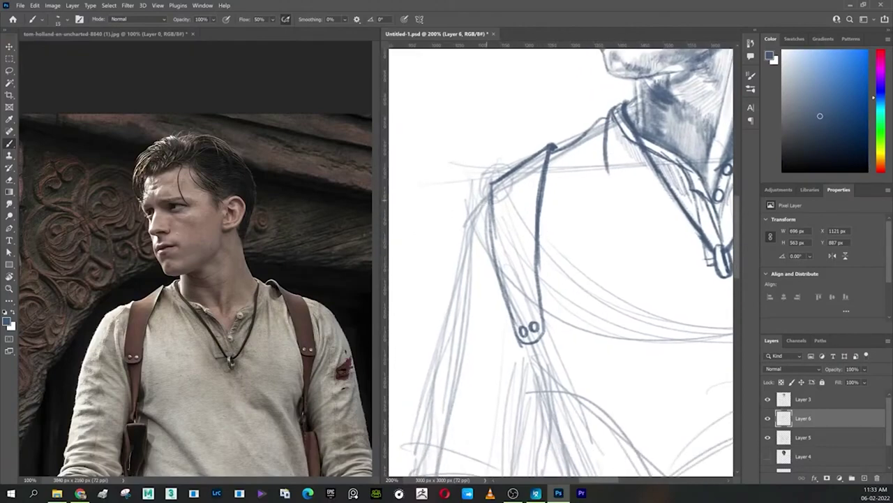
mouse_move(492, 196)
left_mouse_down()
mouse_move(465, 227)
mouse_move(454, 284)
left_mouse_up()
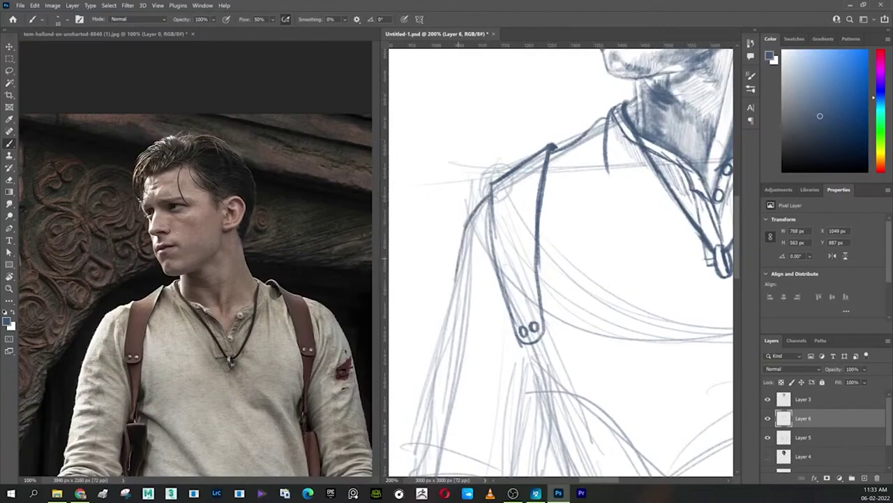
left_click_drag(457, 272, 417, 439)
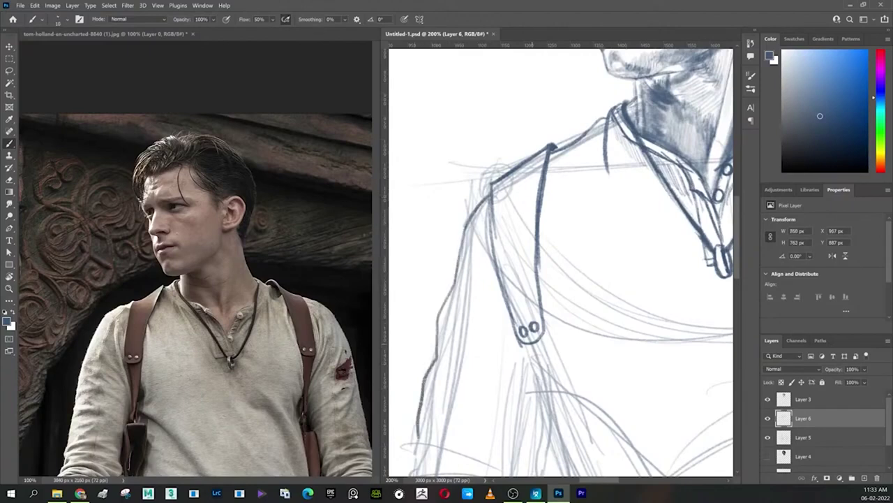
scroll(561, 260, "down", 1)
scroll(561, 260, "down", 2)
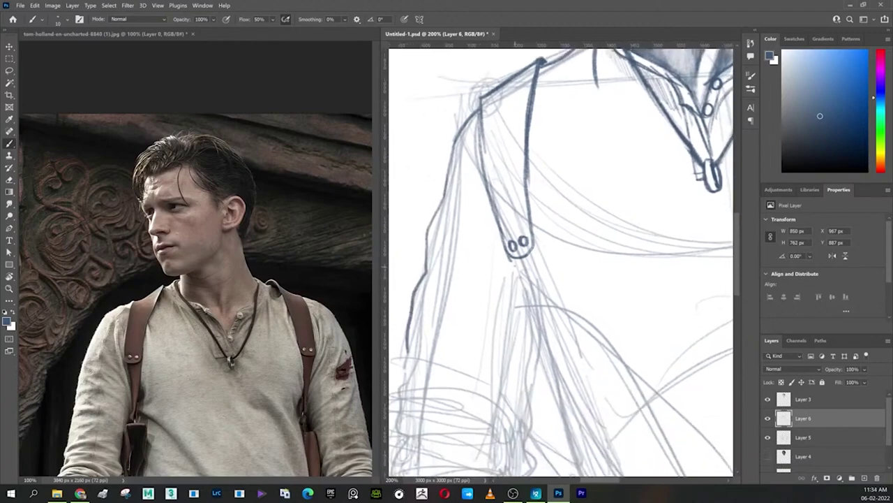
Step: Ink the sleeve's right contour below the rivets and extend it down, checking the reference photo
mouse_move(515, 265)
left_mouse_down()
mouse_move(536, 338)
mouse_move(532, 423)
left_mouse_up()
left_click_drag(548, 365, 594, 266)
key("ctrl+Tab")
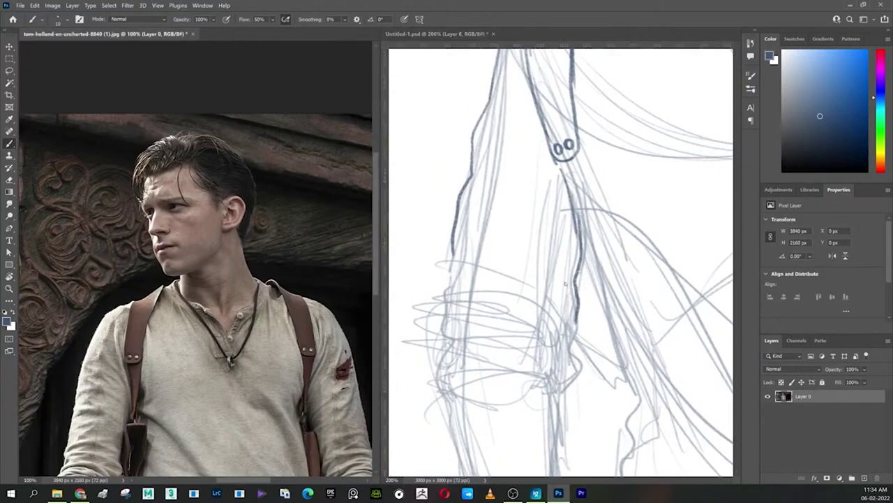
key("ctrl+Tab")
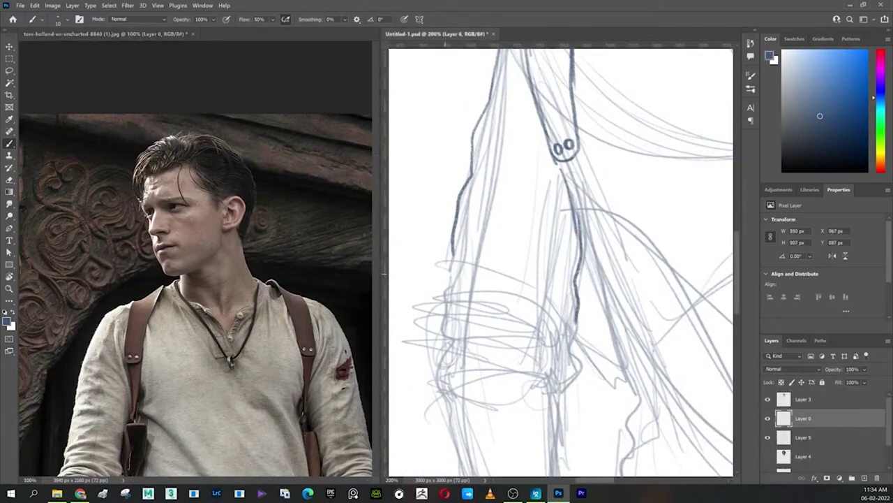
mouse_move(454, 254)
left_mouse_down()
mouse_move(442, 284)
mouse_move(493, 281)
mouse_move(523, 305)
left_mouse_up()
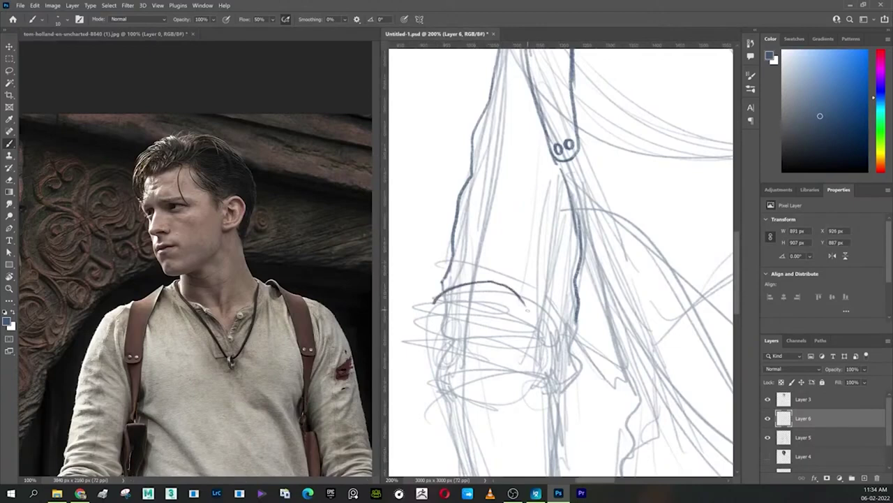
Step: Draw the cuff's upper left edge, top arc, curved right side and a first fold
left_click_drag(434, 299, 428, 318)
left_click_drag(578, 320, 469, 281)
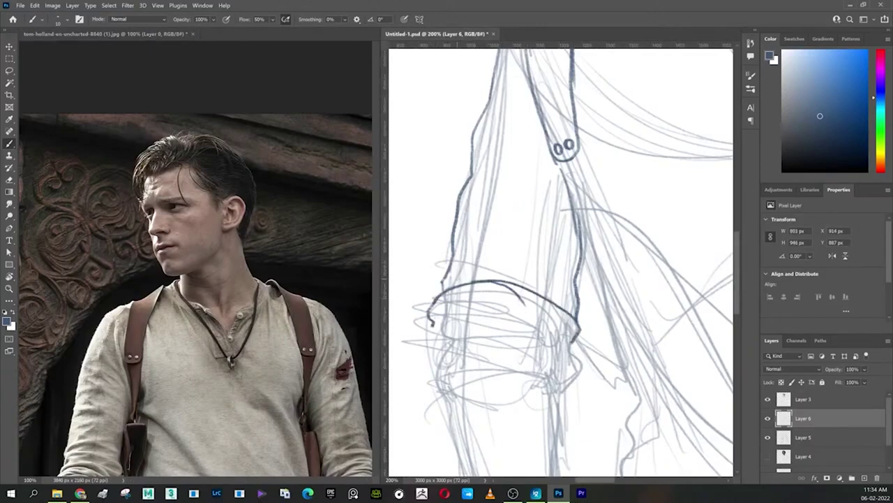
left_click_drag(508, 309, 572, 340)
left_click_drag(433, 323, 504, 298)
left_click_drag(441, 308, 506, 293)
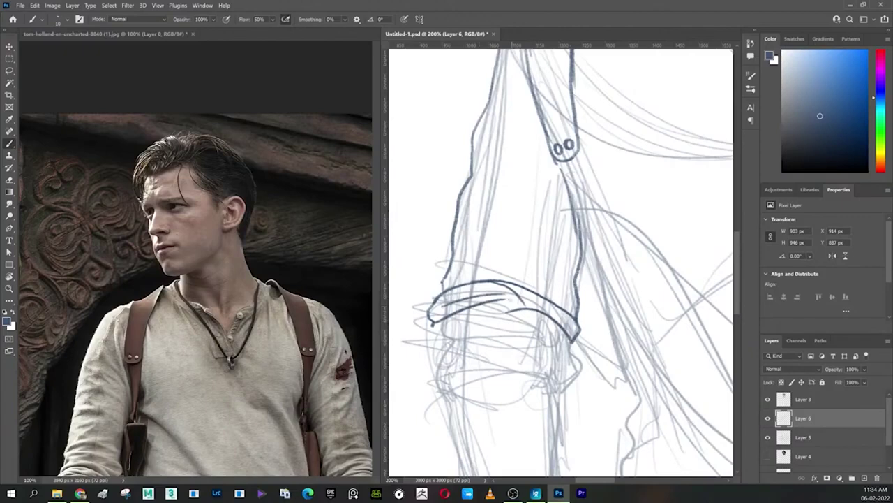
Step: Add the inner cuff folds, close its right end and draw the cuff's bottom edge
mouse_move(463, 318)
left_mouse_down()
mouse_move(520, 305)
mouse_move(425, 332)
mouse_move(568, 369)
mouse_move(567, 380)
mouse_move(582, 354)
left_mouse_up()
left_click_drag(491, 336, 575, 353)
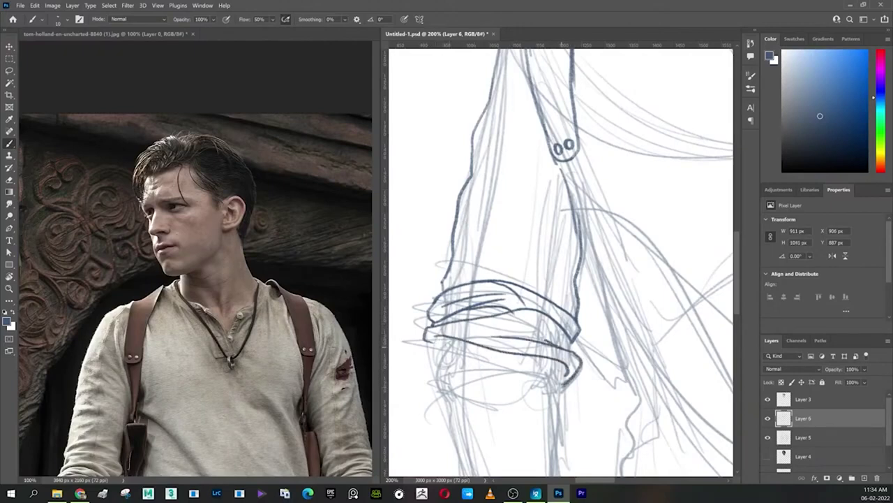
mouse_move(485, 339)
left_mouse_down()
mouse_move(547, 334)
mouse_move(572, 349)
left_mouse_up()
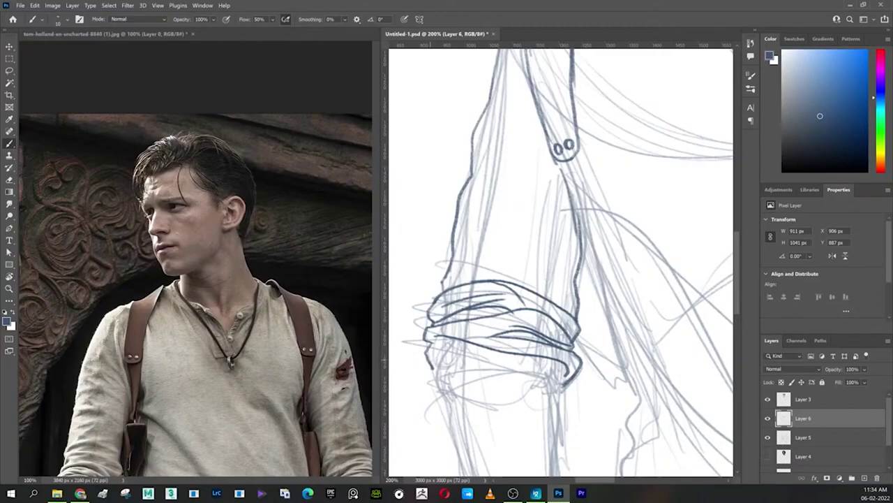
mouse_move(428, 361)
left_mouse_down()
mouse_move(455, 344)
mouse_move(506, 356)
left_mouse_up()
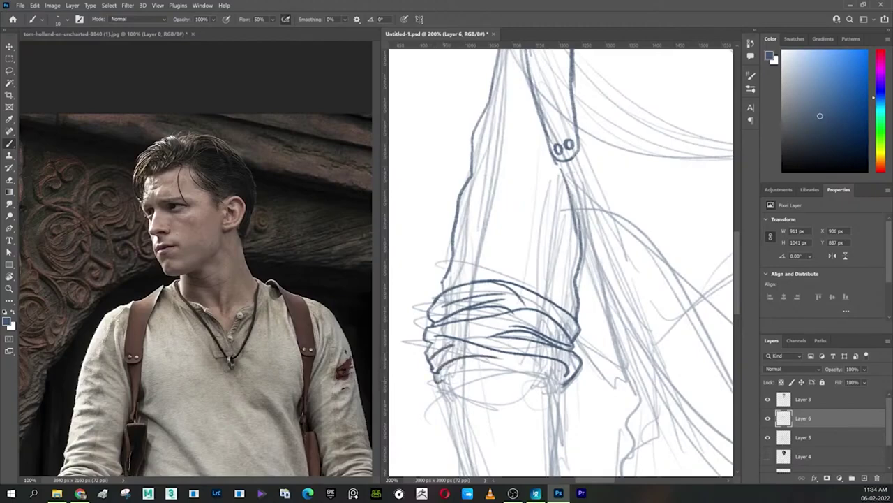
mouse_move(440, 384)
left_mouse_down()
mouse_move(533, 367)
mouse_move(571, 201)
left_mouse_up()
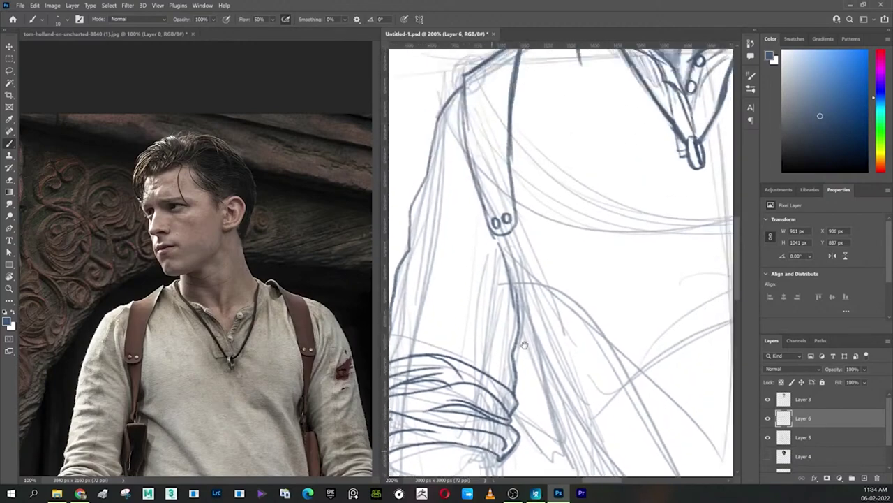
Step: Ink the forearm's left and right edges below the rolled cuff
scroll(572, 200, "down", 5)
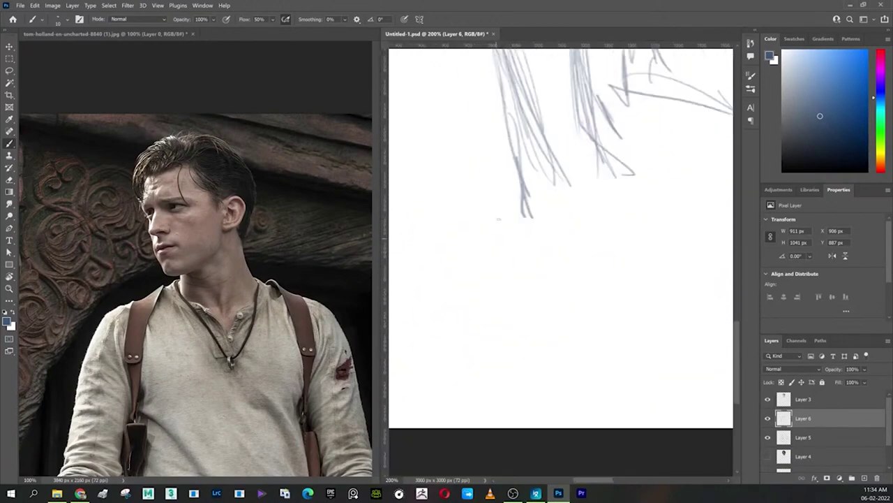
scroll(556, 214, "up", 3)
left_click_drag(455, 139, 528, 342)
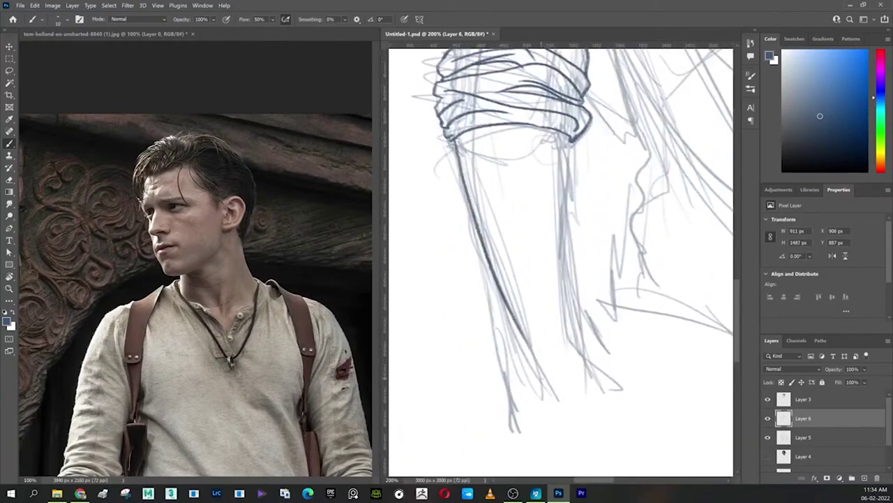
left_click_drag(576, 143, 587, 321)
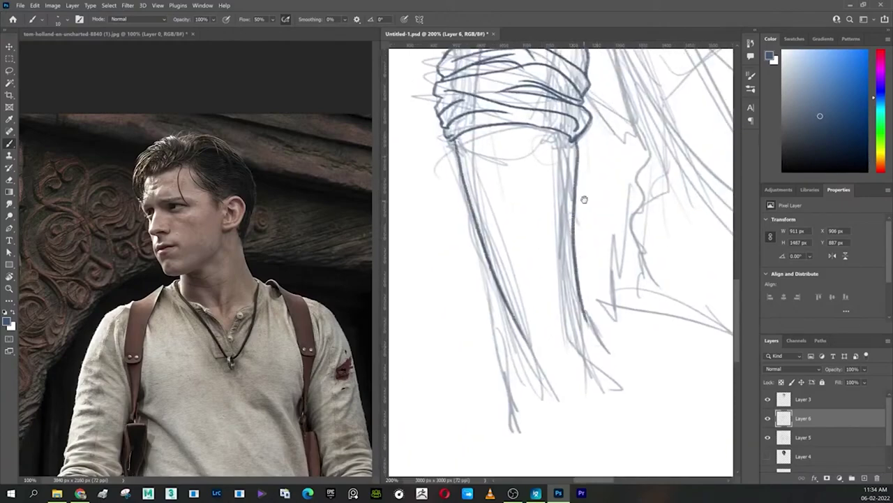
Step: Reframe on the shoulder and darken the arm lines beneath the strap rivets
left_click_drag(584, 199, 531, 374)
left_click_drag(541, 244, 543, 272)
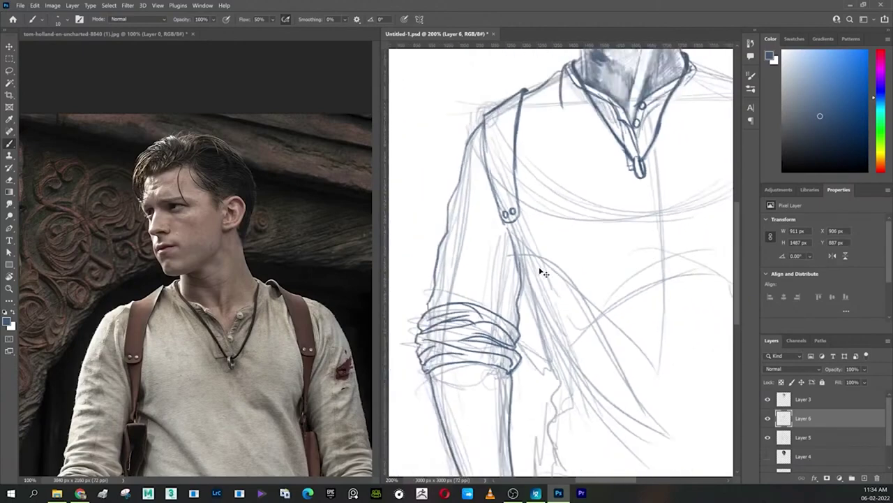
scroll(543, 272, "down", 3)
left_click_drag(603, 264, 580, 288)
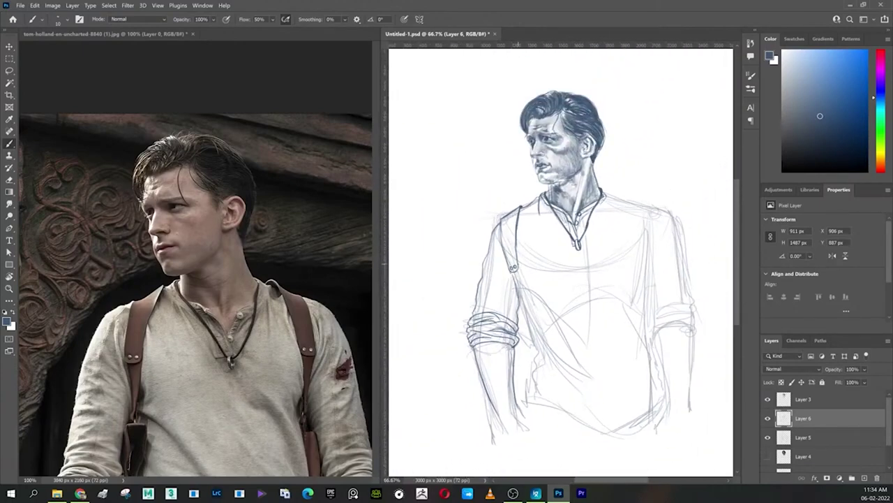
scroll(524, 269, "up", 3)
left_click_drag(518, 263, 584, 267)
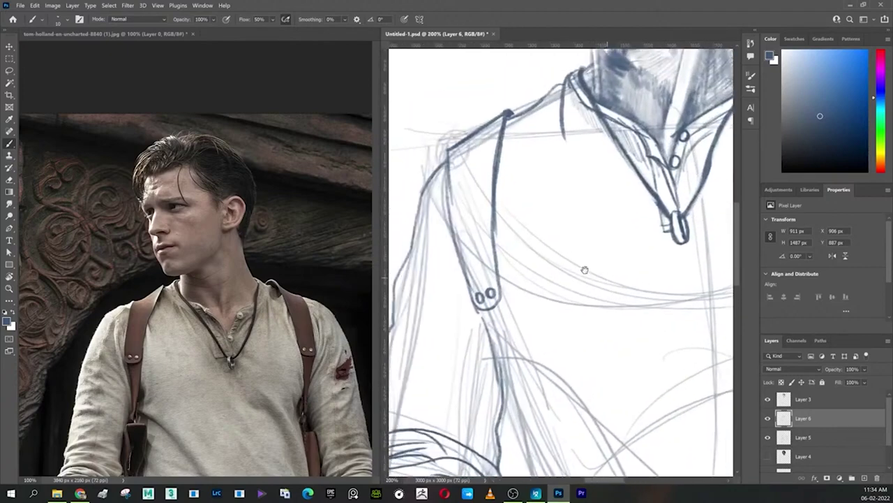
left_click_drag(480, 307, 501, 412)
left_click_drag(499, 299, 515, 410)
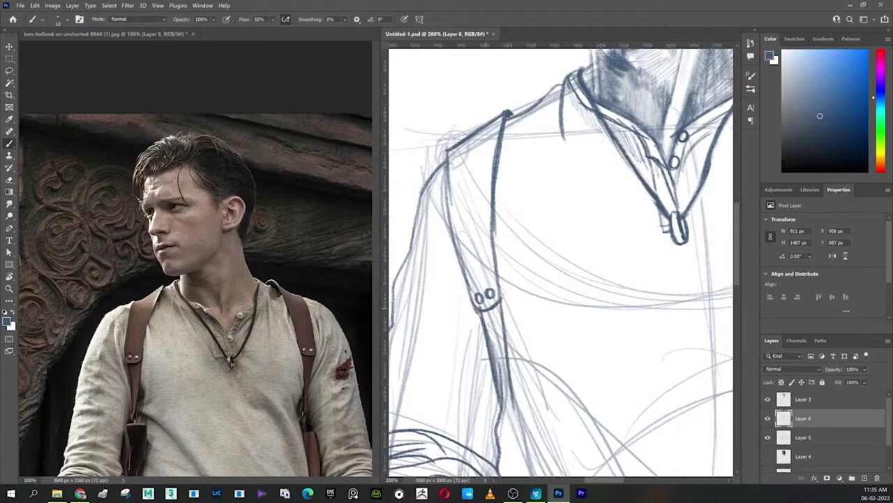
Step: Redraw the arm's right contour darker and hatch shading down both arm edges
left_click_drag(503, 247, 501, 301)
key("ctrl+z")
left_click_drag(502, 257, 500, 296)
left_click_drag(494, 218, 498, 273)
left_click_drag(452, 155, 448, 219)
mouse_move(461, 187)
left_mouse_down()
mouse_move(450, 227)
mouse_move(457, 274)
left_mouse_up()
left_click_drag(469, 242, 464, 303)
left_click_drag(497, 126, 480, 222)
left_click_drag(491, 187, 485, 233)
left_click_drag(490, 208, 491, 294)
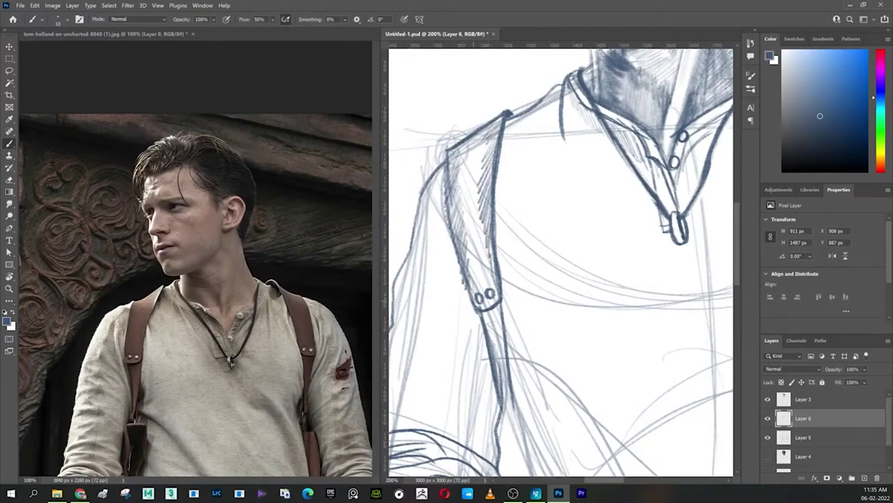
Step: With a smaller soft textured brush, shade the forearm and the sleeve beside the strap
key("shift+1")
mouse_move(450, 132)
left_mouse_down()
mouse_move(489, 164)
mouse_move(471, 183)
mouse_move(461, 230)
mouse_move(483, 297)
mouse_move(488, 391)
left_mouse_up()
left_click_drag(489, 349, 497, 412)
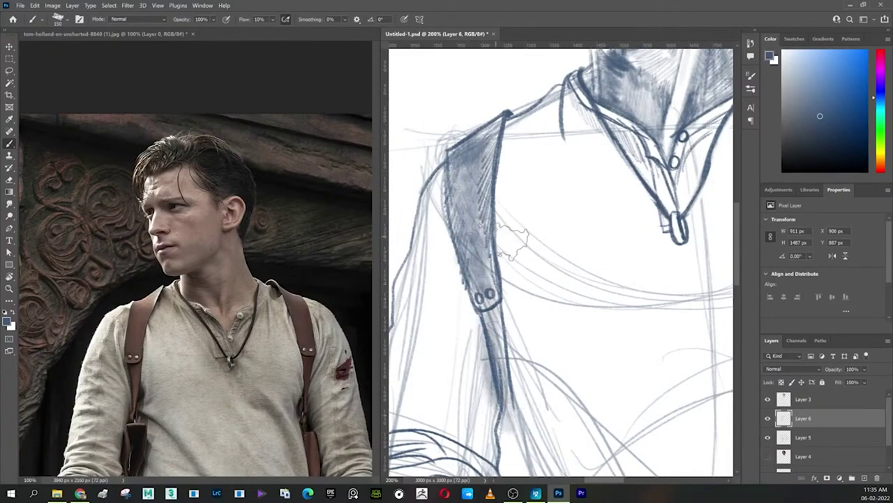
left_click_drag(448, 307, 524, 261)
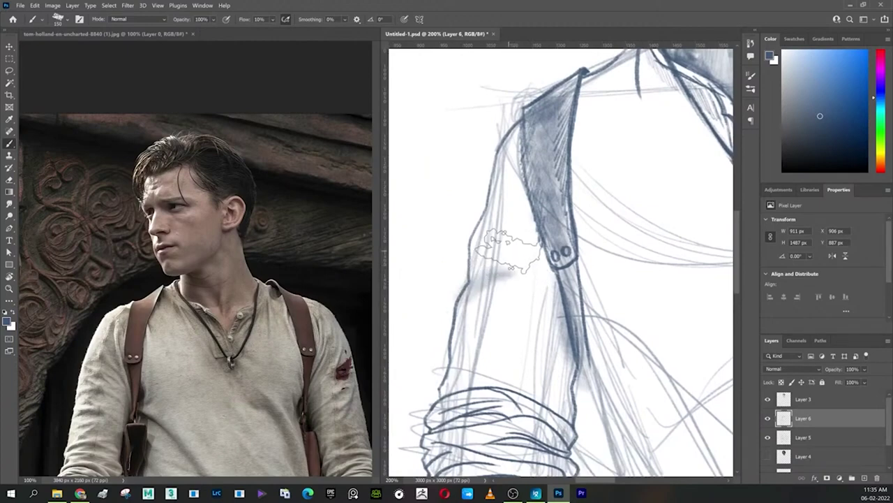
key("bracketleft")
key("bracketleft")
key("bracketleft")
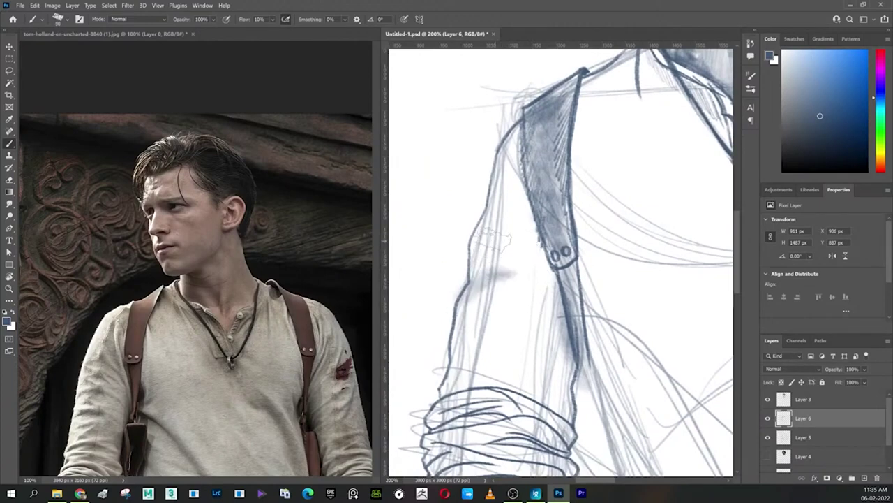
left_click_drag(516, 234, 464, 258)
mouse_move(492, 217)
left_mouse_down()
mouse_move(537, 269)
mouse_move(502, 203)
mouse_move(538, 260)
left_mouse_up()
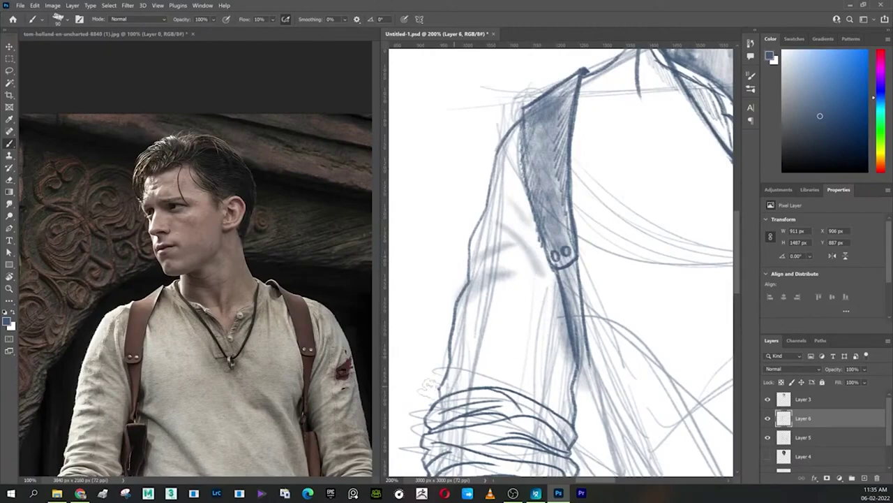
mouse_move(538, 349)
left_mouse_down()
mouse_move(447, 377)
mouse_move(462, 353)
left_mouse_up()
left_click_drag(559, 318, 504, 330)
left_click_drag(564, 360, 510, 297)
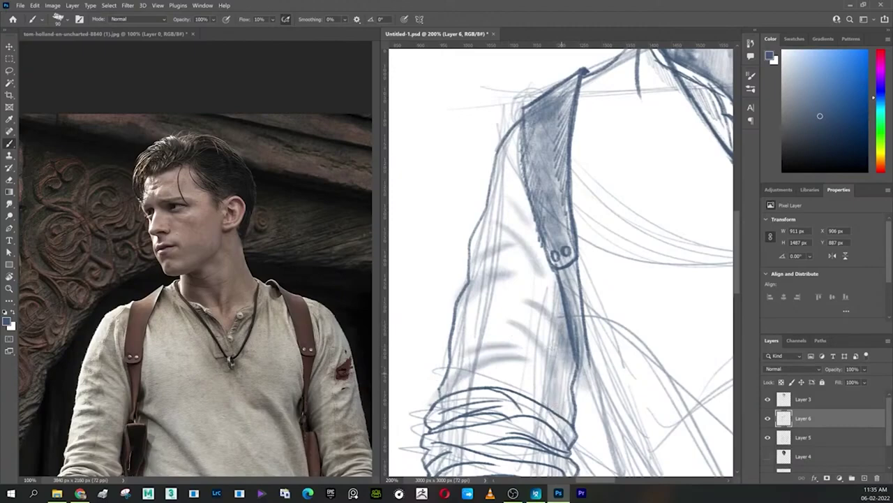
Step: Lightly shade across the lower sleeve and hatch the upper cuff, darkening its lower right
scroll(552, 279, "down", 5)
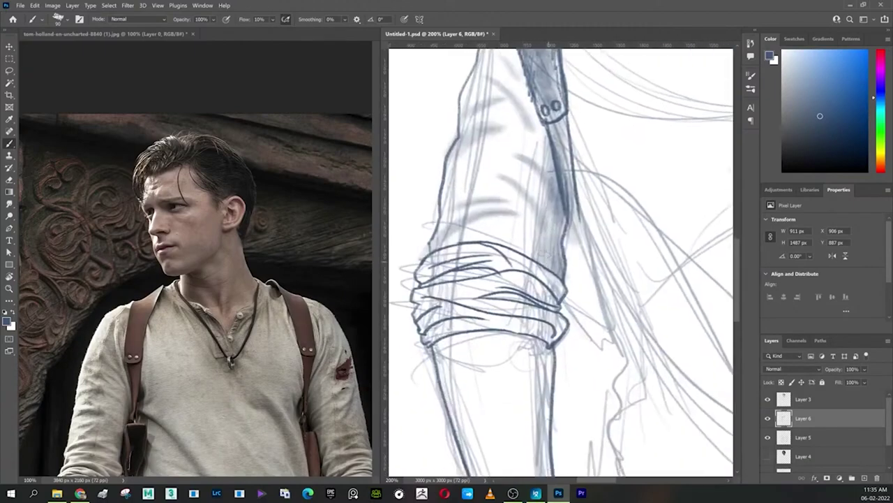
left_click_drag(513, 345, 455, 349)
left_click_drag(499, 306, 414, 334)
left_click_drag(475, 334, 537, 311)
mouse_move(478, 314)
left_mouse_down()
mouse_move(518, 303)
mouse_move(497, 299)
mouse_move(558, 305)
mouse_move(553, 283)
left_mouse_up()
mouse_move(453, 305)
left_mouse_down()
mouse_move(528, 272)
mouse_move(536, 256)
mouse_move(553, 287)
left_mouse_up()
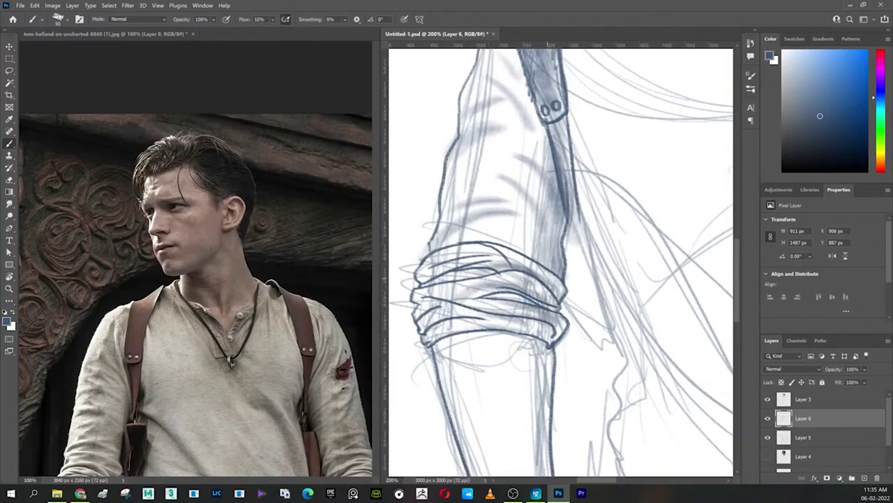
mouse_move(476, 249)
left_mouse_down()
mouse_move(549, 273)
mouse_move(562, 293)
mouse_move(563, 351)
left_mouse_up()
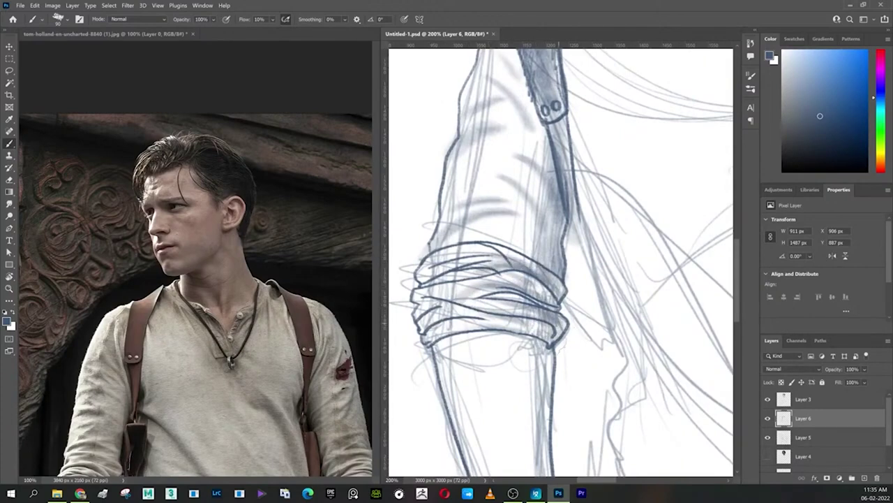
left_click_drag(538, 315, 561, 353)
Step: Add vertical pencil strokes and deepen the soft shading down the forearm
scroll(559, 265, "down", 3)
left_click_drag(541, 223, 558, 419)
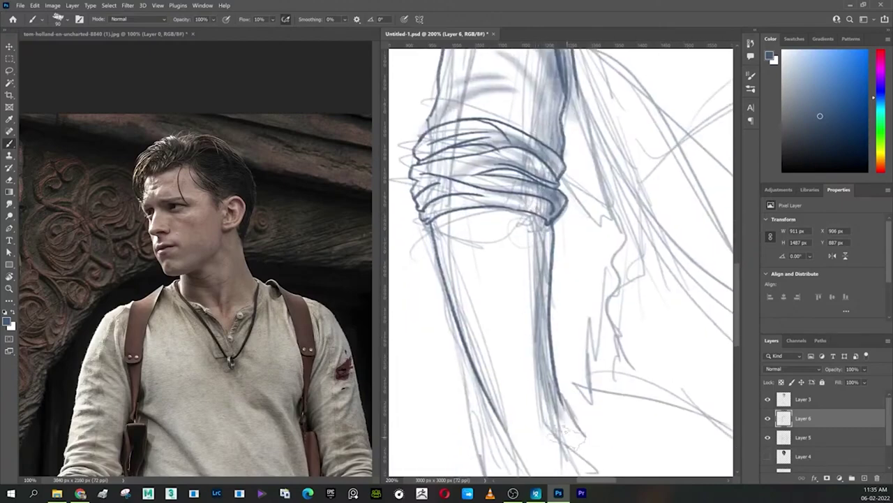
left_click_drag(510, 216, 543, 402)
mouse_move(494, 213)
left_mouse_down()
mouse_move(538, 245)
mouse_move(538, 433)
mouse_move(503, 335)
mouse_move(531, 419)
left_mouse_up()
left_click_drag(499, 241, 523, 363)
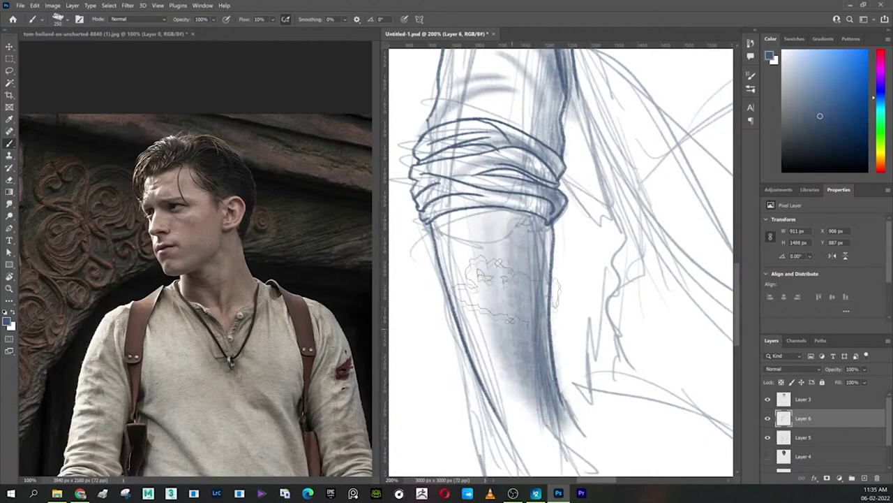
left_click_drag(489, 258, 530, 391)
left_click_drag(503, 293, 558, 440)
left_click_drag(540, 257, 520, 454)
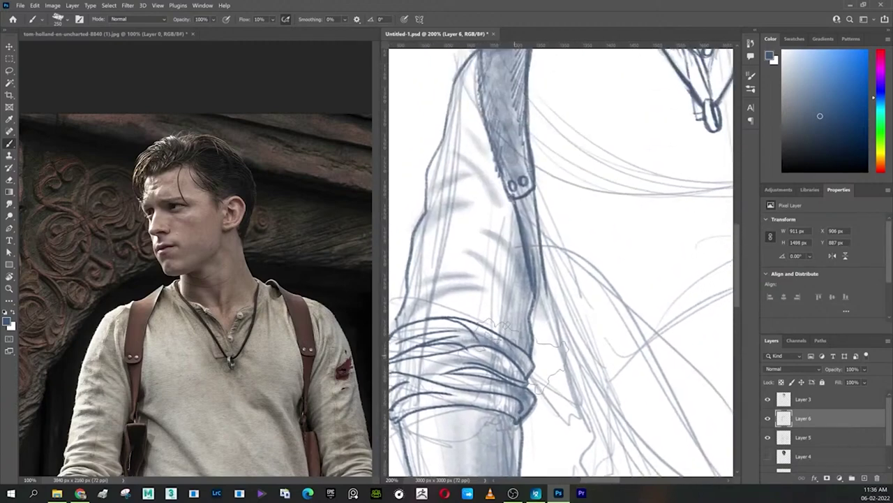
scroll(518, 358, "down", 1)
Step: Add extended diagonal shading strokes and short sketch lines across the shirt
left_click_drag(591, 285, 533, 336)
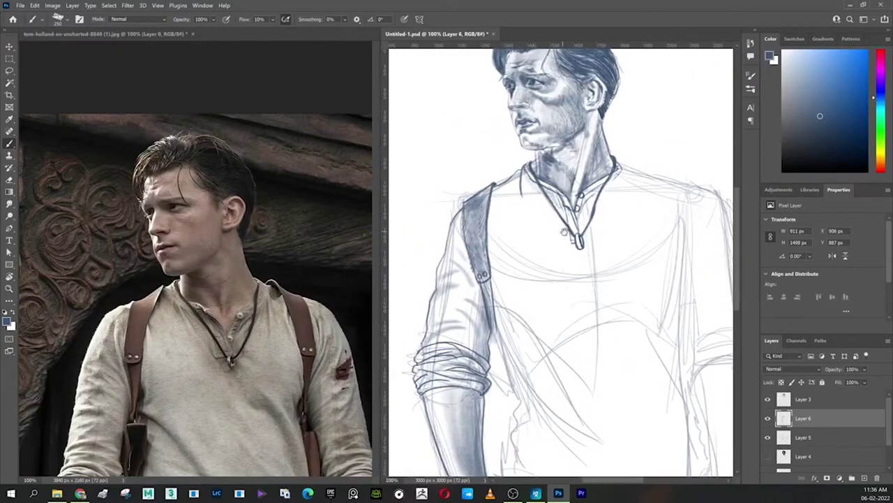
left_click_drag(551, 283, 550, 302)
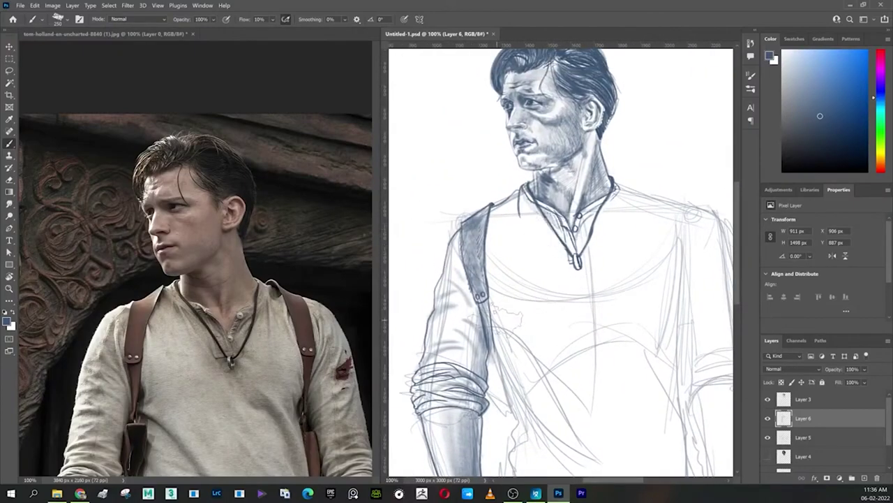
left_click_drag(497, 327, 586, 416)
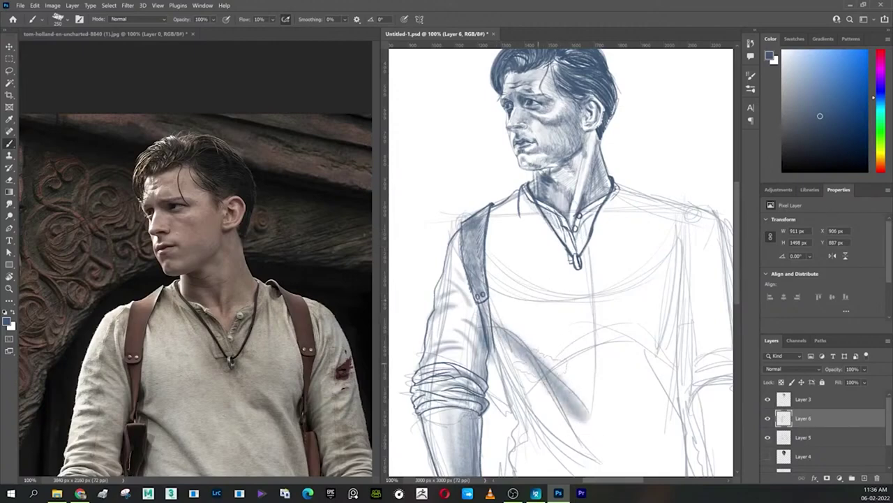
left_click_drag(551, 377, 591, 429)
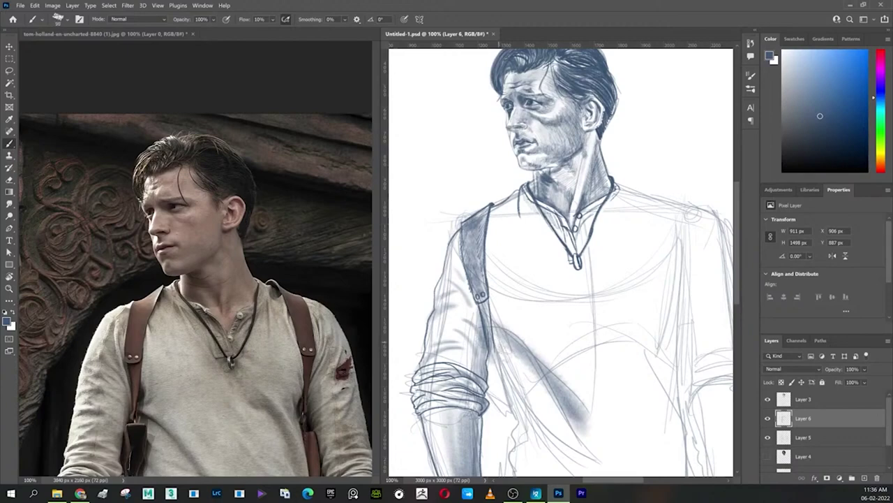
scroll(548, 335, "down", 3)
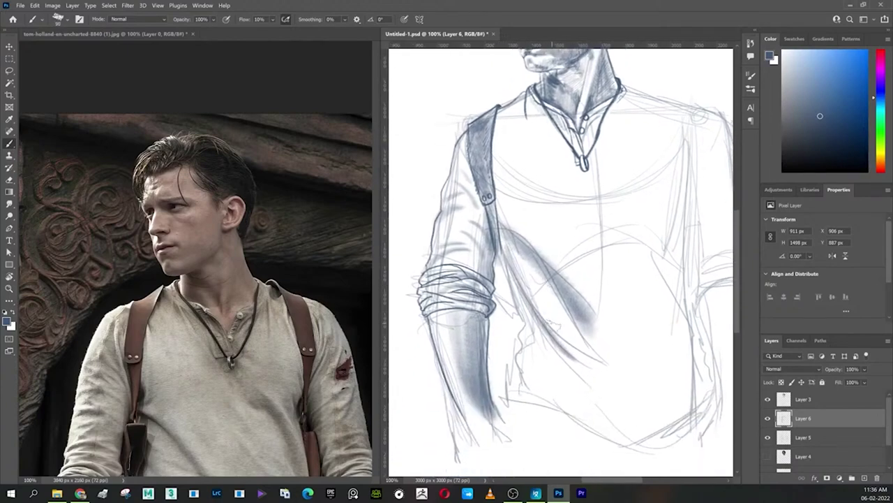
left_click_drag(562, 367, 543, 343)
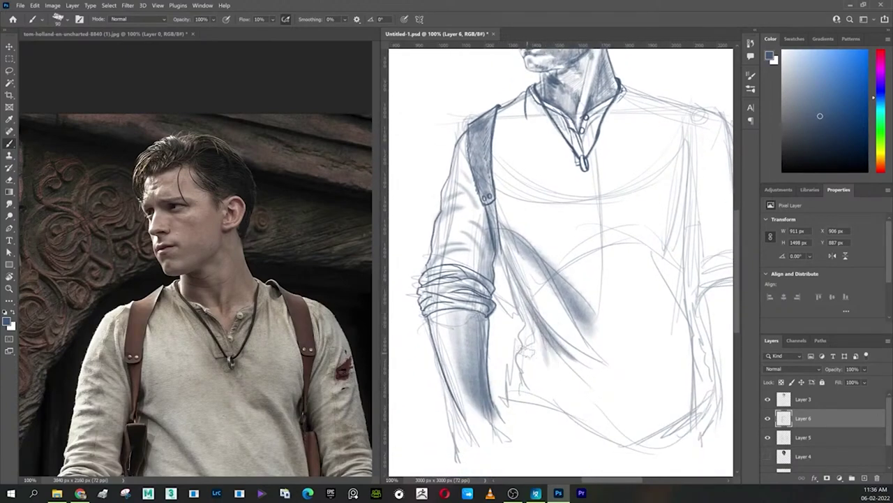
Step: Draw a darker diagonal fold down the shirt, then zoom out to view the whole drawing
left_click_drag(632, 316, 576, 388)
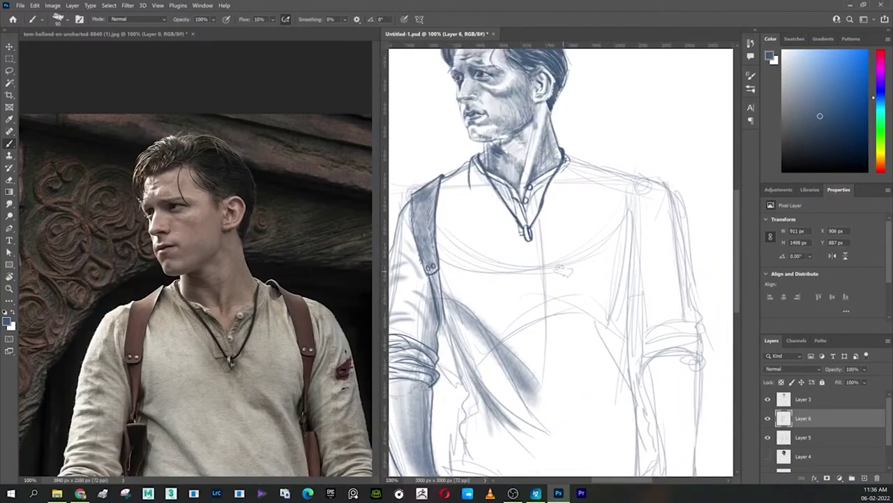
left_click_drag(567, 276, 634, 384)
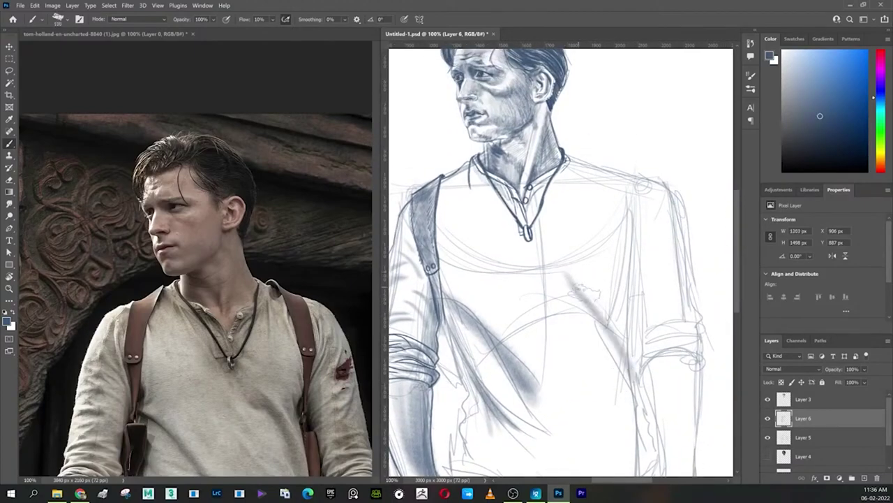
left_click_drag(574, 283, 638, 409)
left_click_drag(599, 318, 633, 417)
left_click_drag(615, 323, 653, 344)
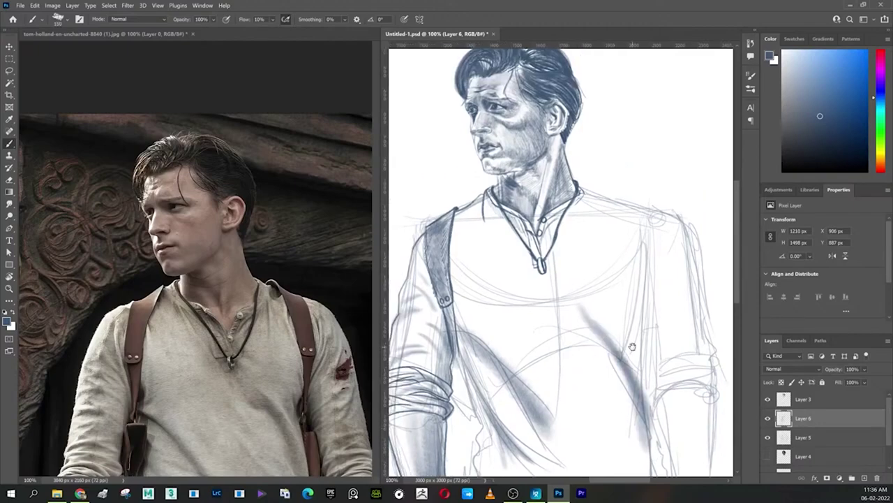
key("ctrl+minus")
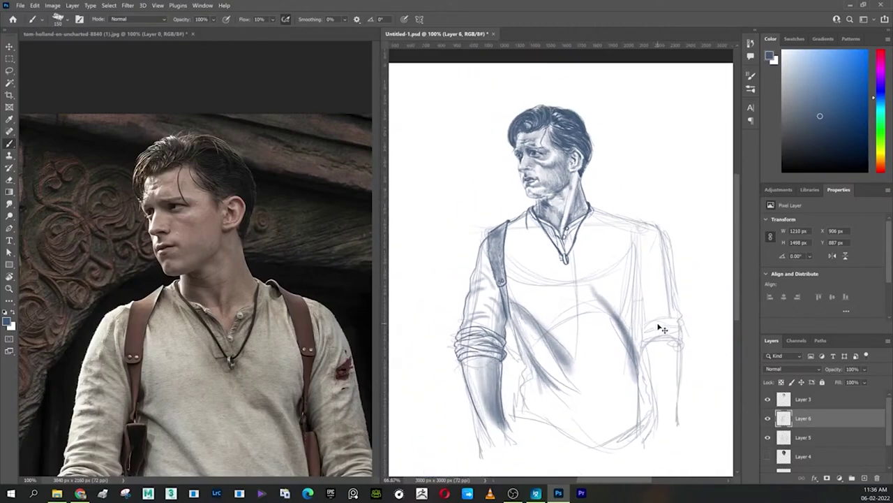
key("ctrl+minus")
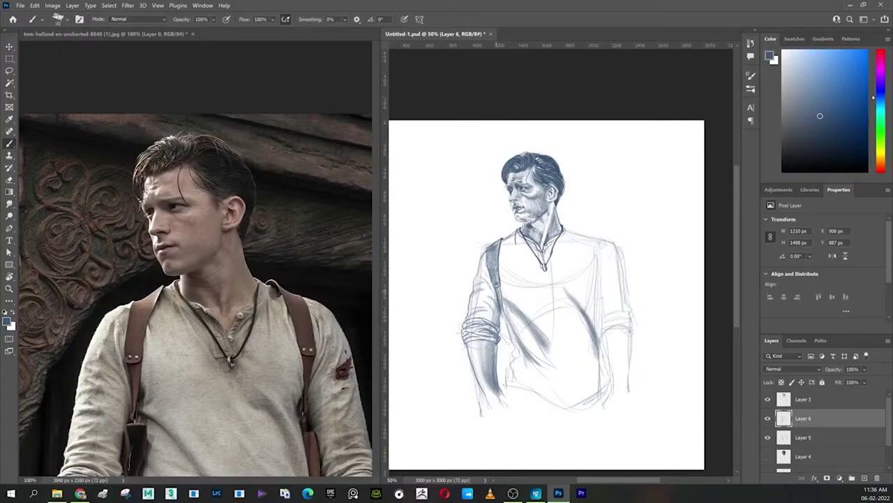
scroll(500, 294, "up", 2)
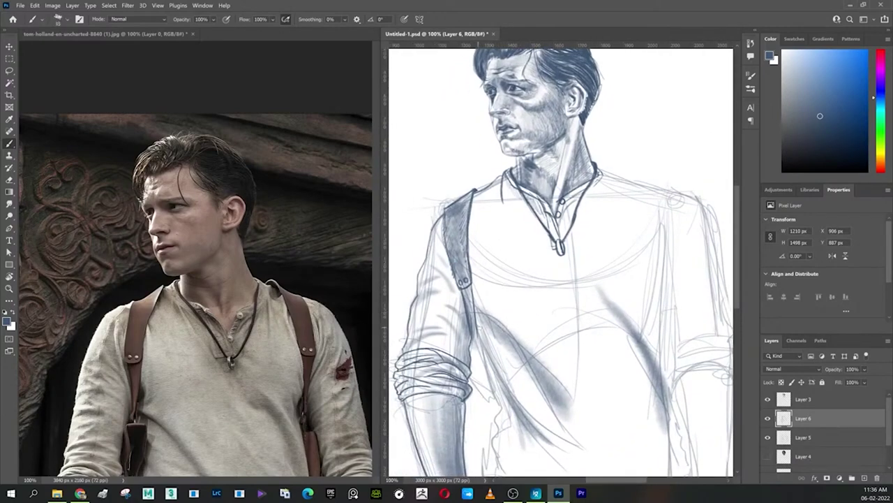
Step: Mark the strap's bottom end and outline the holster hanging beside the elbow
left_click_drag(476, 326, 478, 360)
key("ctrl+z")
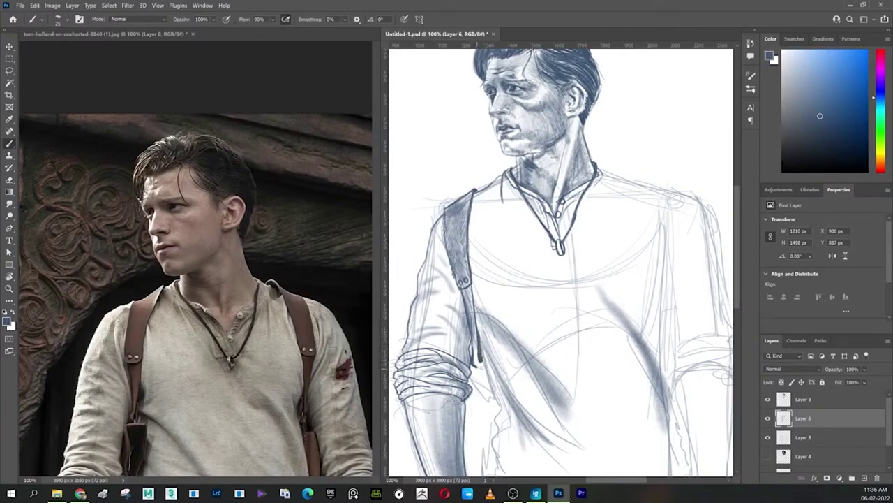
left_click_drag(484, 360, 479, 367)
left_click_drag(497, 367, 491, 412)
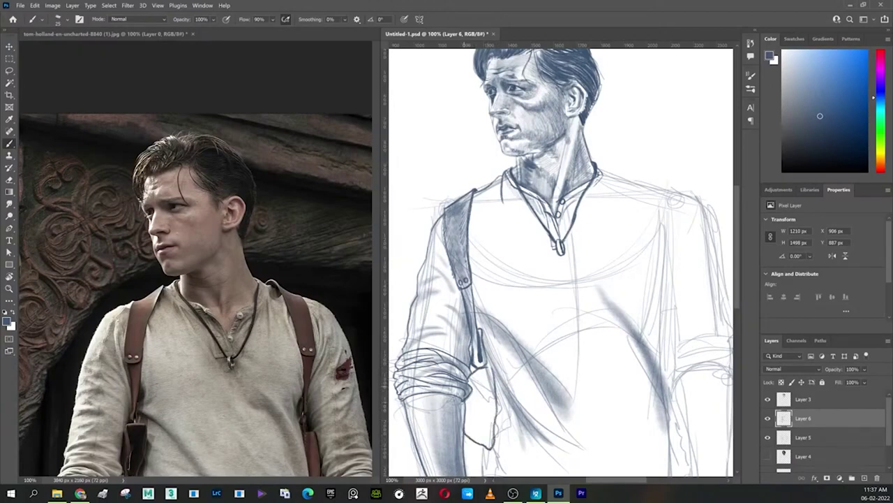
mouse_move(478, 369)
left_mouse_down()
mouse_move(465, 376)
mouse_move(472, 395)
mouse_move(464, 429)
left_mouse_up()
left_click_drag(467, 425, 482, 442)
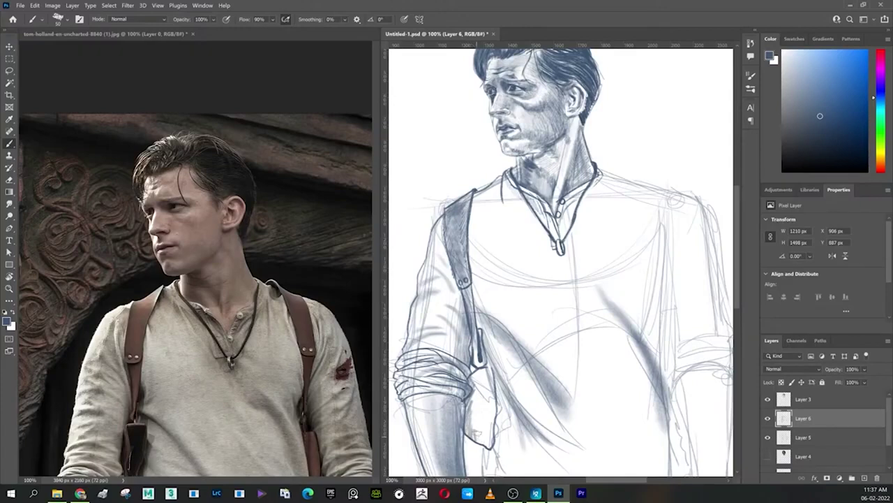
mouse_move(474, 409)
left_mouse_down()
mouse_move(477, 384)
mouse_move(487, 447)
mouse_move(481, 381)
left_mouse_up()
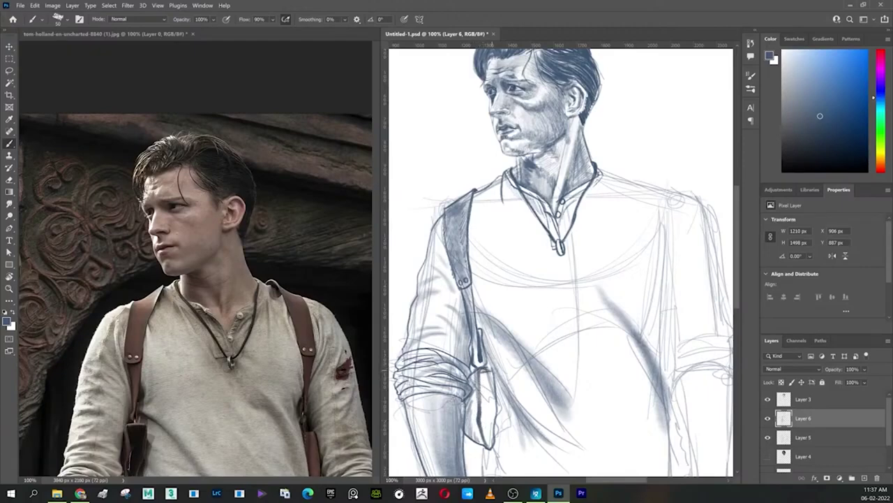
Step: Darken the holster's inner and left edges in dark blue
key("x")
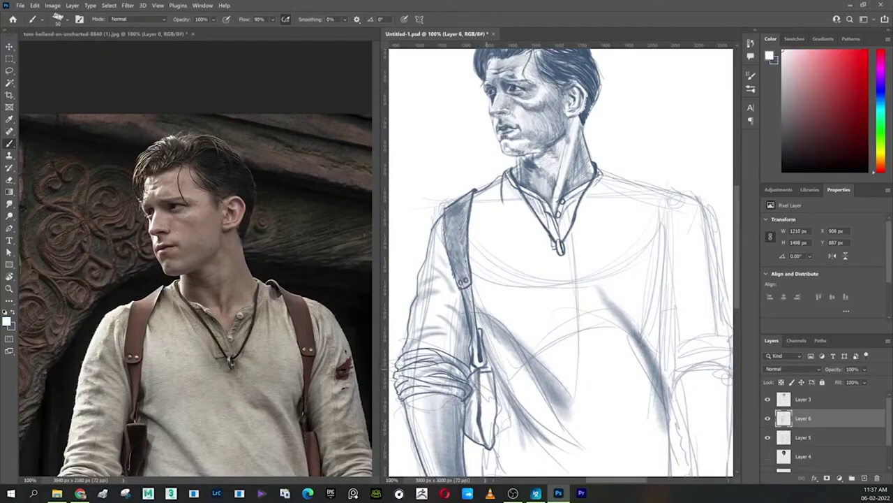
key("x")
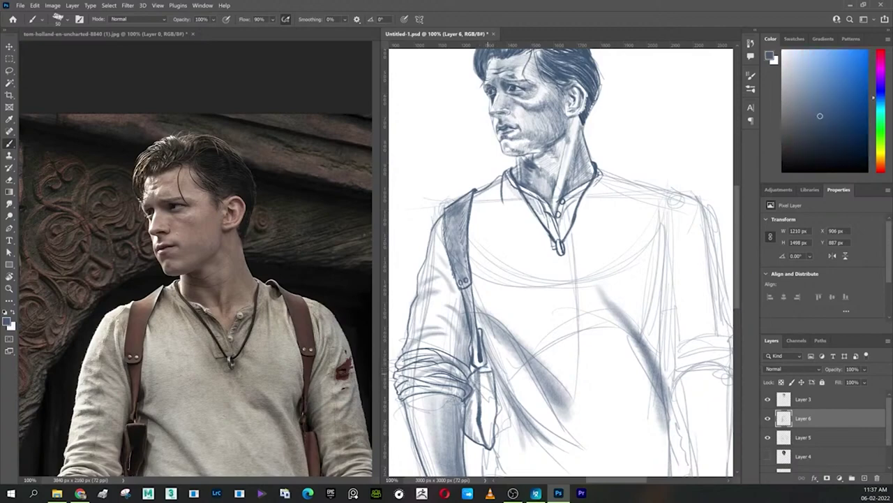
left_click_drag(486, 372, 486, 442)
mouse_move(488, 392)
left_mouse_down()
mouse_move(487, 446)
mouse_move(485, 414)
left_mouse_up()
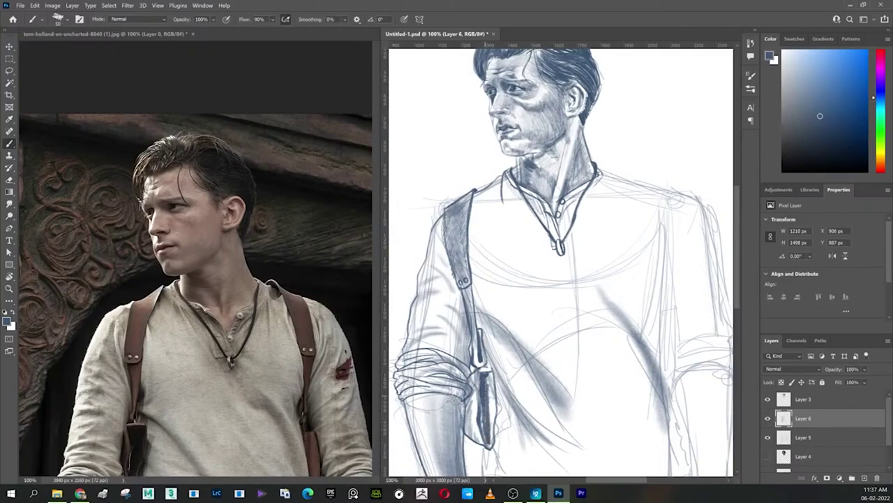
left_click_drag(488, 374, 490, 439)
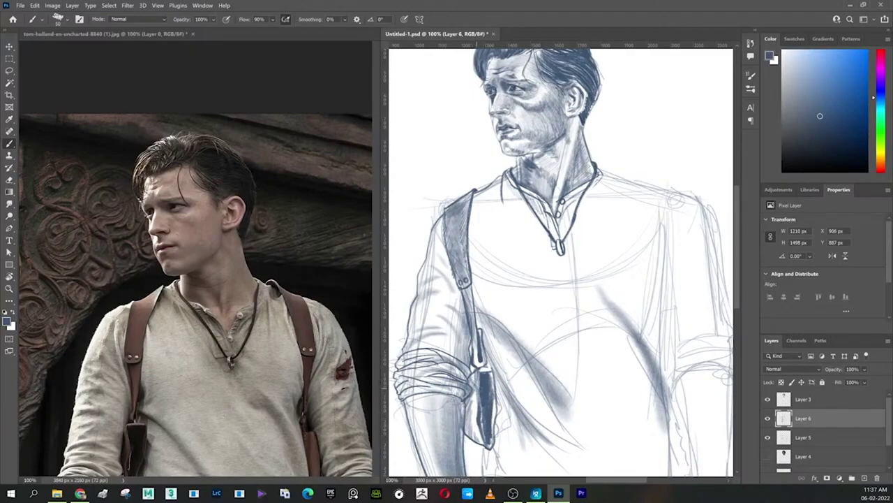
mouse_move(474, 391)
left_mouse_down()
mouse_move(474, 427)
mouse_move(470, 418)
left_mouse_up()
mouse_move(468, 397)
left_mouse_down()
mouse_move(468, 423)
mouse_move(466, 414)
left_mouse_up()
left_click_drag(466, 413, 466, 426)
Step: Add white highlights on the holster, then pick a dark blue-grey paint colour
key("x")
left_click_drag(477, 369, 481, 432)
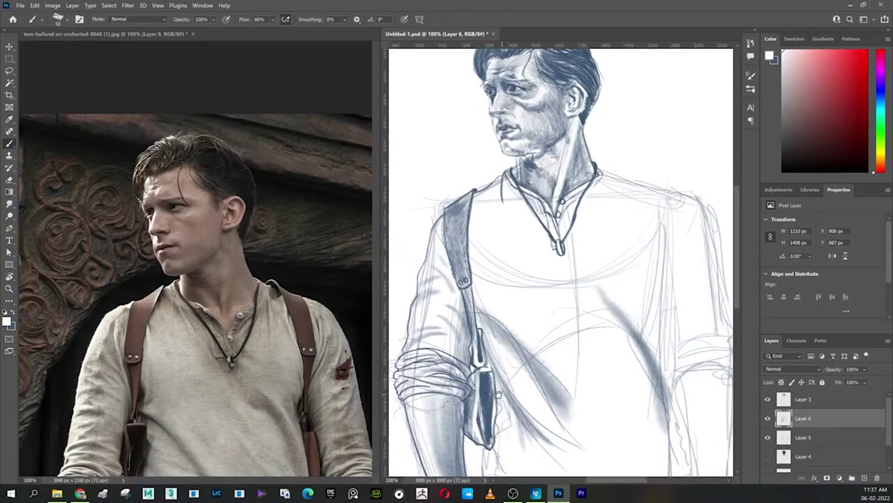
left_click_drag(499, 394, 491, 393)
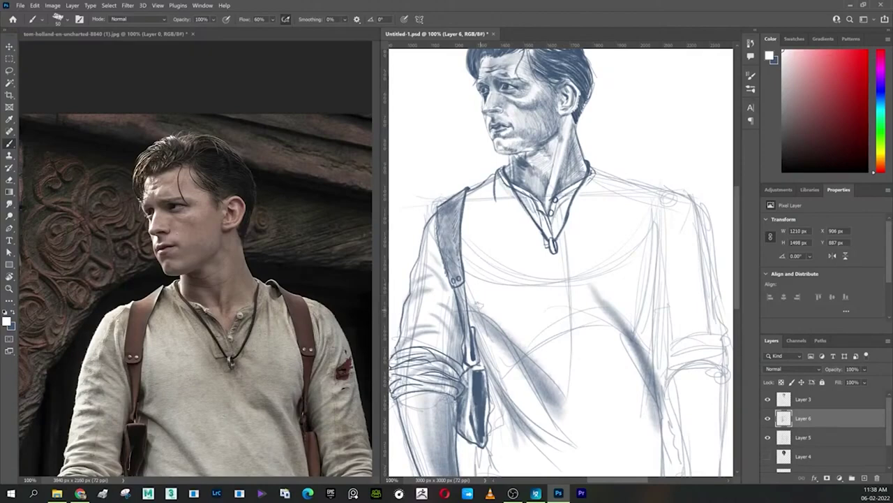
left_click(483, 307, "alt")
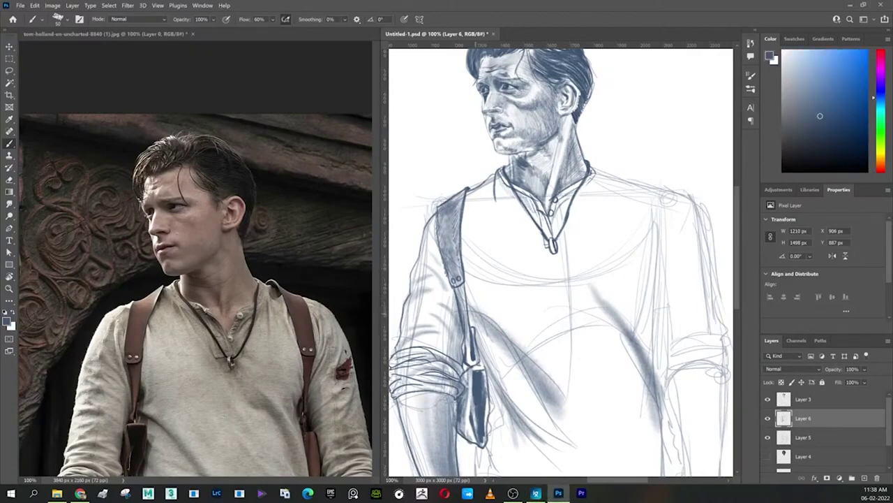
Step: Softly shade the sleeve beside the strap at 50% flow, then 20% flow
left_click_drag(469, 311, 501, 338)
key("ctrl+z")
key("shift+5")
mouse_move(468, 311)
left_mouse_down()
mouse_move(493, 327)
mouse_move(518, 367)
left_mouse_up()
left_click_drag(501, 335, 529, 382)
mouse_move(473, 312)
left_mouse_down()
mouse_move(465, 284)
mouse_move(473, 307)
left_mouse_up()
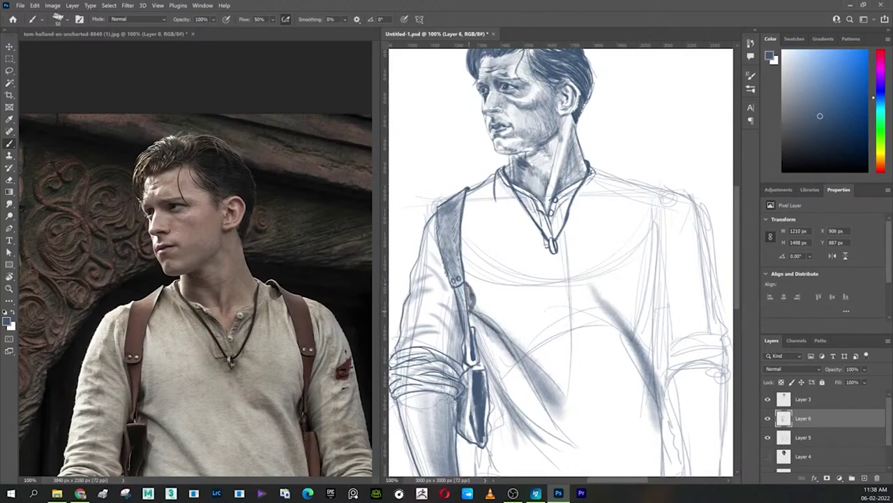
left_click_drag(479, 339, 576, 446)
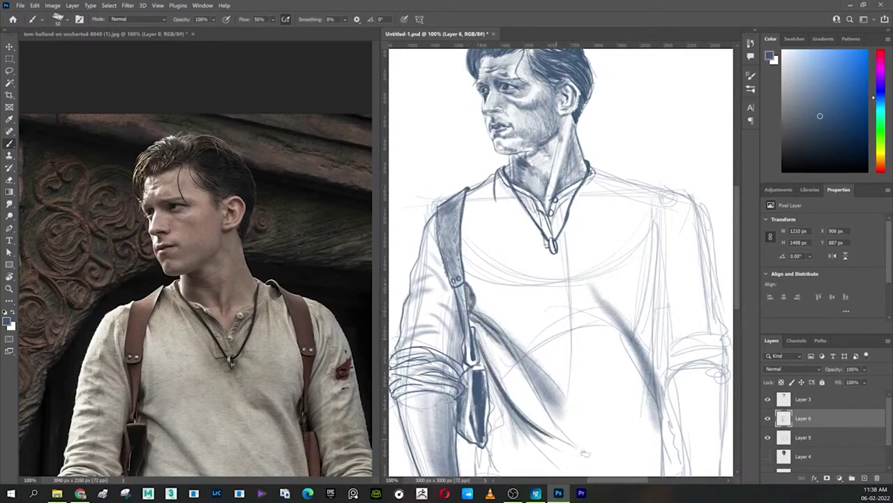
key("ctrl+z")
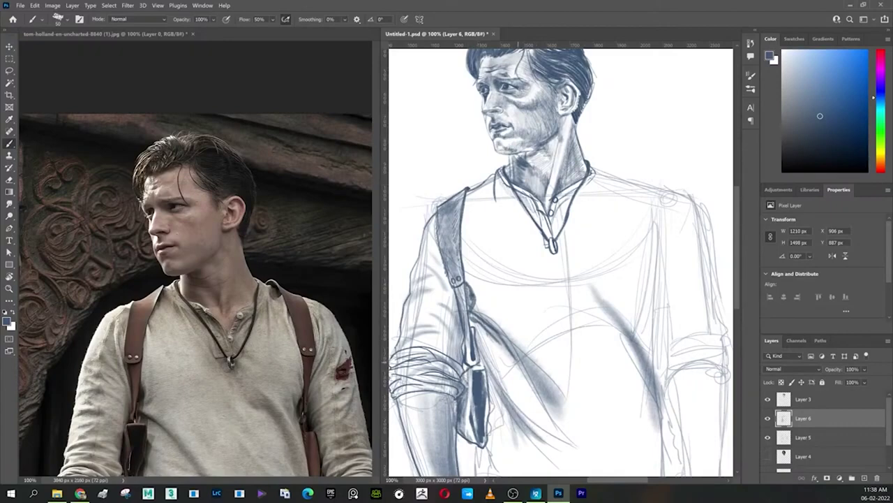
key("shift+2")
left_click_drag(483, 351, 572, 436)
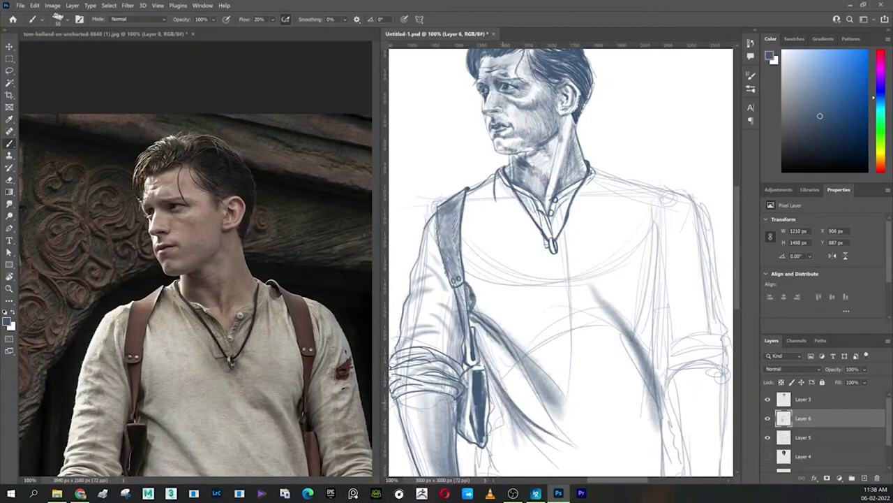
scroll(500, 391, "down", 2)
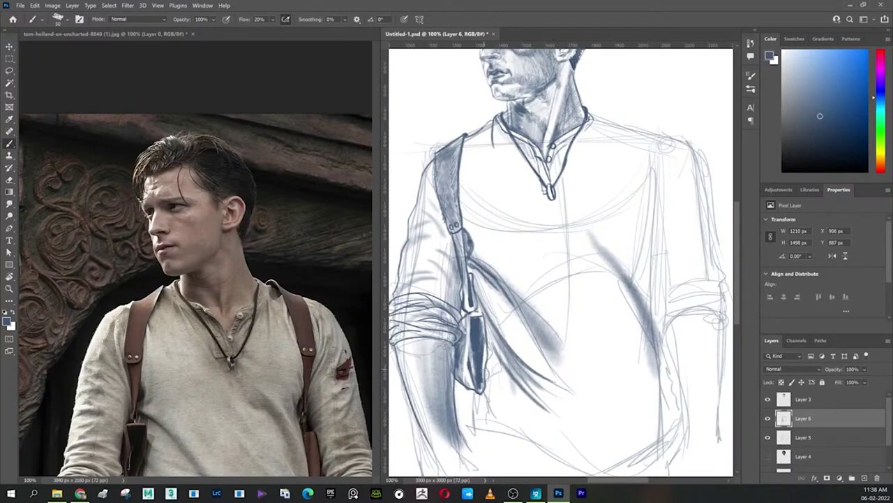
Step: Draw a thin line below the strap buckle, redoing misplaced strokes
left_click_drag(490, 377, 480, 416)
key("ctrl+z")
left_click_drag(484, 395, 495, 450)
mouse_move(578, 426)
left_mouse_down()
mouse_move(551, 378)
mouse_move(571, 290)
left_mouse_up()
mouse_move(473, 294)
left_mouse_down()
mouse_move(466, 326)
mouse_move(600, 357)
mouse_move(675, 309)
mouse_move(639, 355)
mouse_move(647, 340)
mouse_move(642, 279)
left_mouse_up()
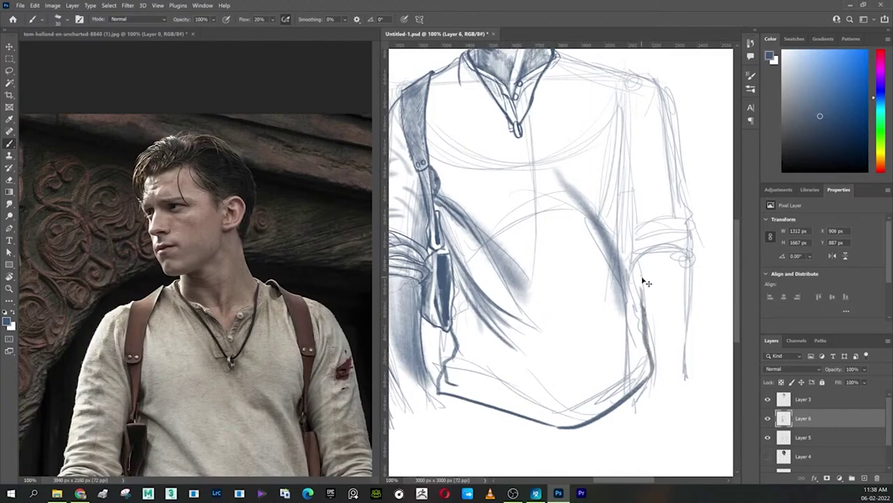
key("ctrl+z")
Step: Outline the shirt's right edge with a curved dark fold line running upward
left_click_drag(654, 381, 634, 283)
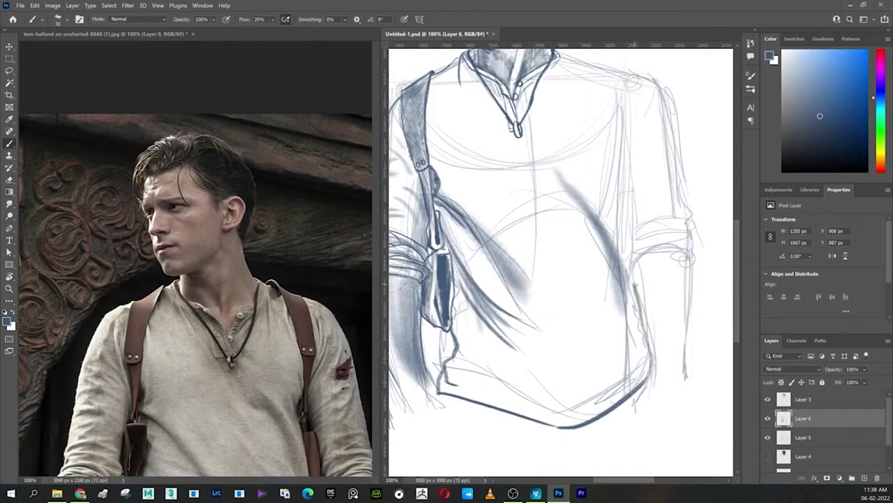
key("ctrl+z")
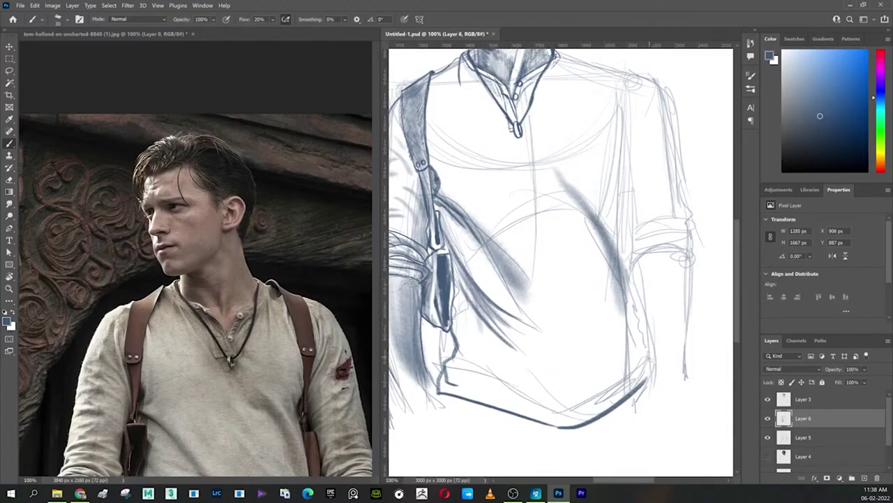
mouse_move(653, 377)
left_mouse_down()
mouse_move(639, 314)
mouse_move(557, 194)
left_mouse_up()
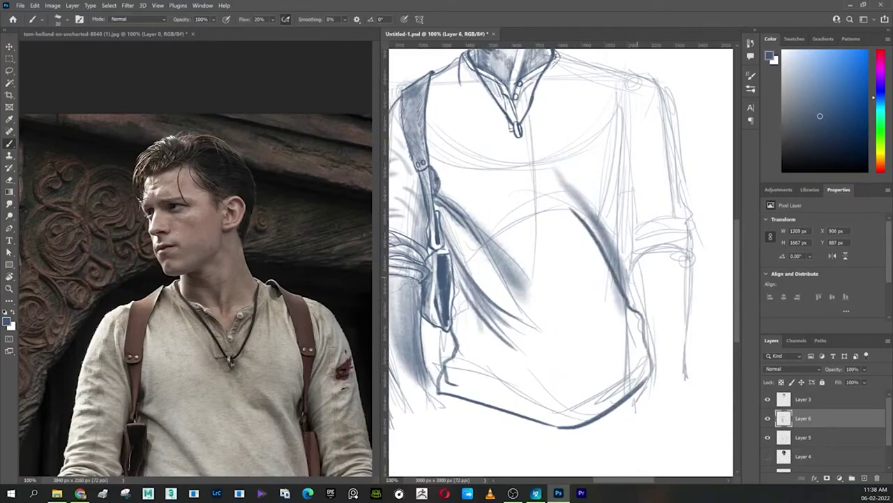
left_click_drag(641, 312, 623, 190)
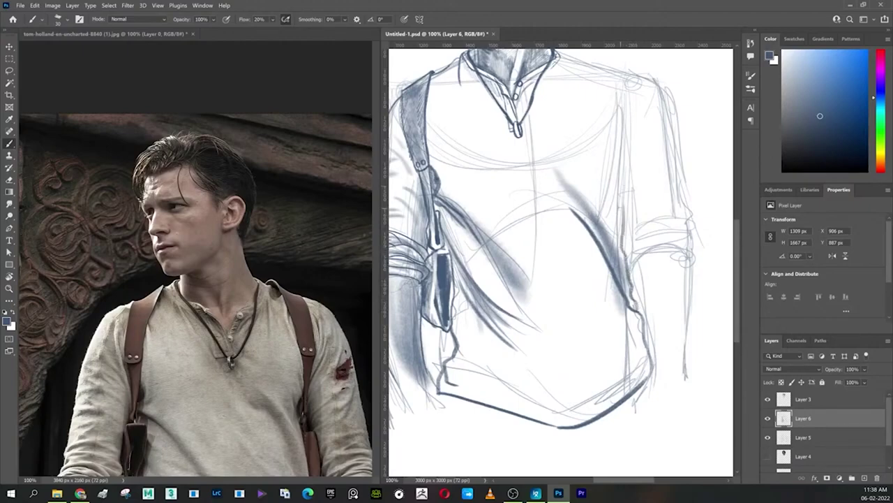
mouse_move(611, 227)
left_mouse_down()
mouse_move(631, 194)
mouse_move(659, 293)
left_mouse_up()
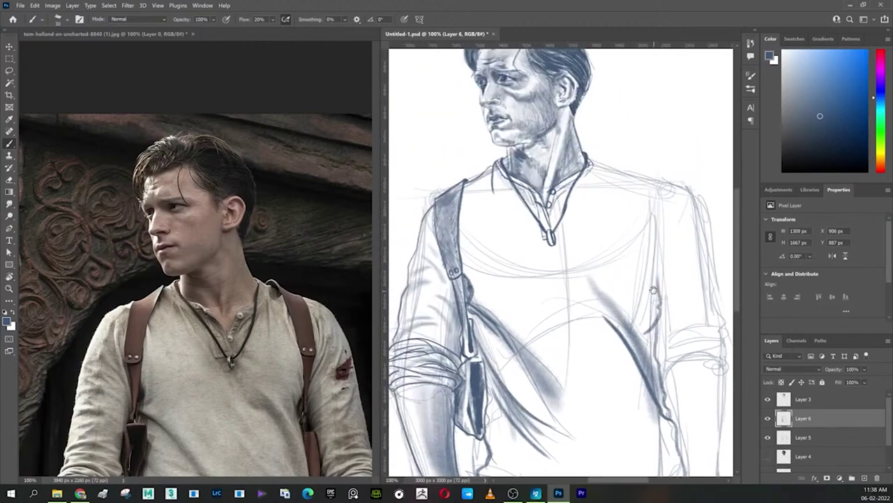
Step: Hide the construction sketch and hatch diagonal shading on the lower shirt with a 50 px brush
left_click(768, 437)
left_click_drag(649, 256, 660, 236)
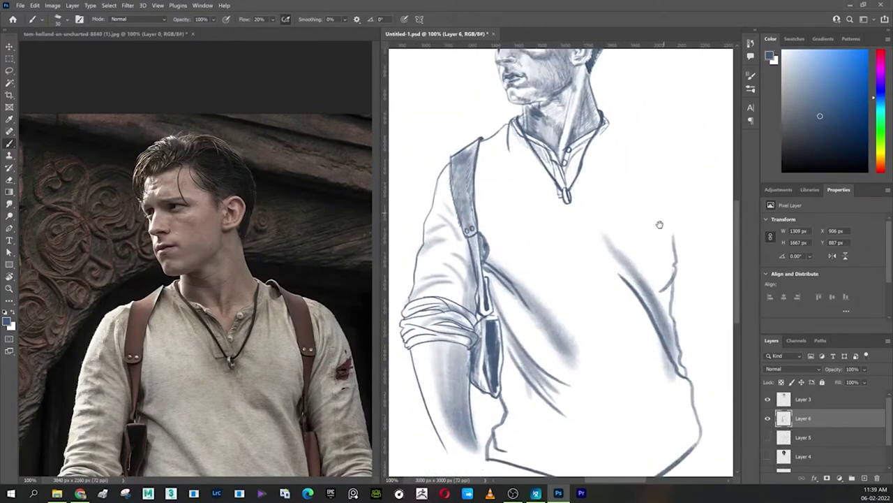
key("ctrl+minus")
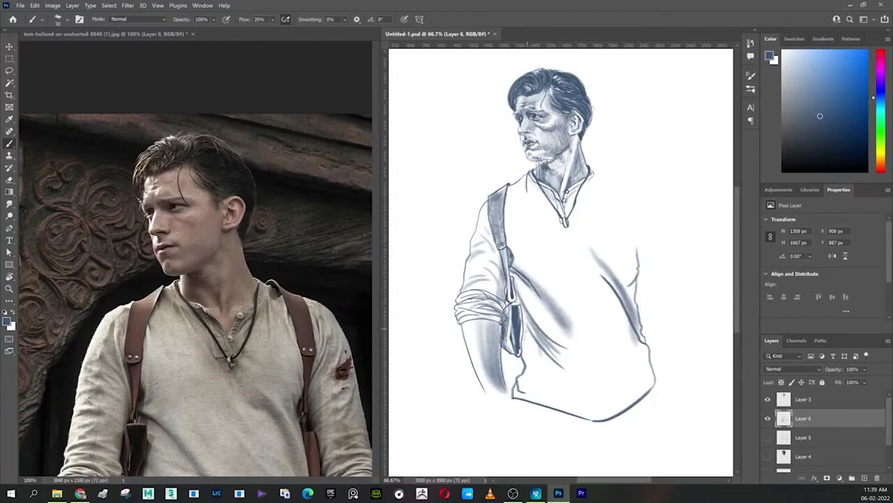
key("bracketright")
key("bracketright")
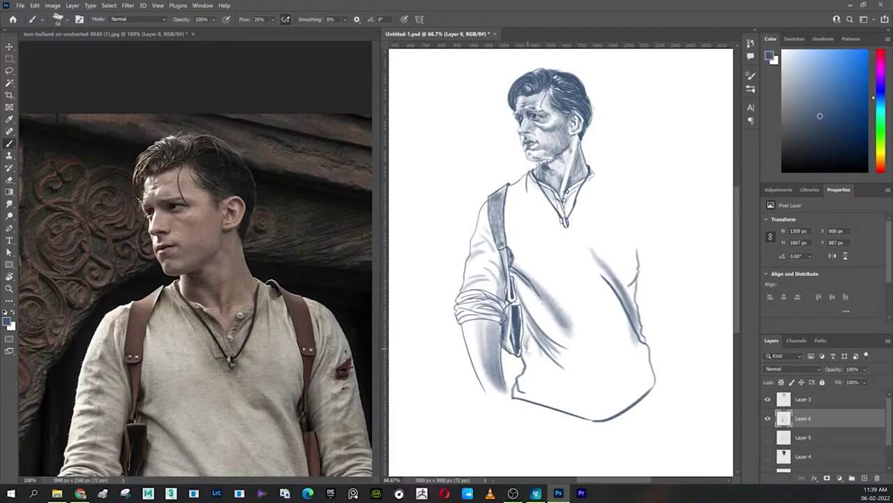
mouse_move(529, 337)
left_mouse_down()
mouse_move(527, 382)
mouse_move(551, 397)
left_mouse_up()
left_click_drag(529, 328, 570, 383)
left_click_drag(538, 348, 562, 381)
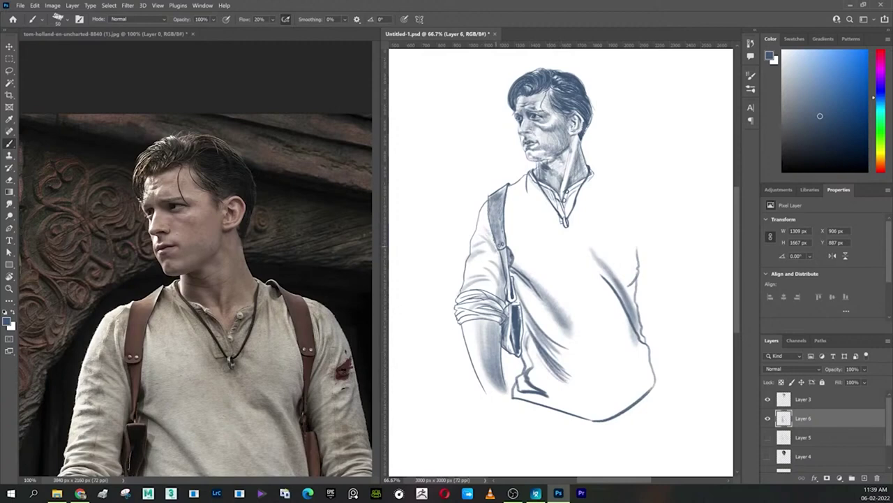
Step: Darken the shoulder strap and lightly shade the forearm and upper sleeve
mouse_move(489, 208)
left_mouse_down()
mouse_move(490, 240)
mouse_move(507, 268)
left_mouse_up()
mouse_move(477, 316)
left_mouse_down()
mouse_move(460, 315)
mouse_move(463, 300)
left_mouse_up()
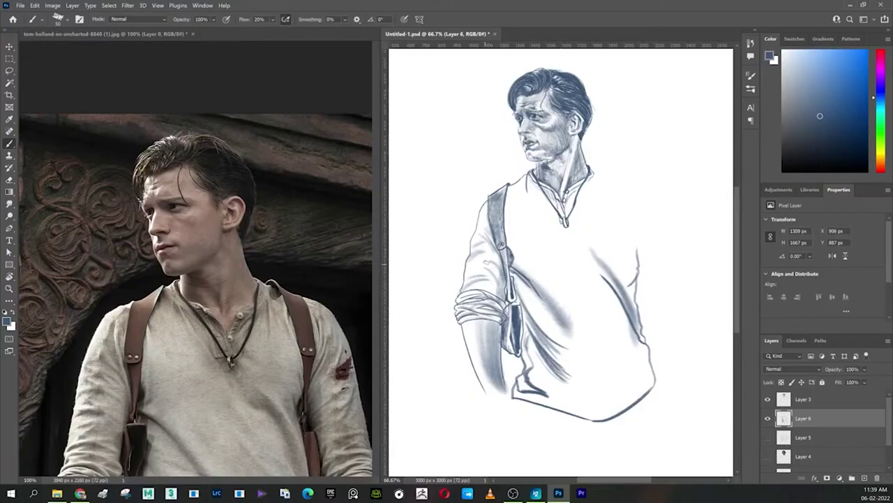
mouse_move(492, 257)
left_mouse_down()
mouse_move(469, 279)
mouse_move(487, 265)
mouse_move(473, 271)
left_mouse_up()
Step: On a new Layer 7 at 10% flow, softly shade the rolled cuff and upper sleeve
key("shift+1")
left_click(864, 478)
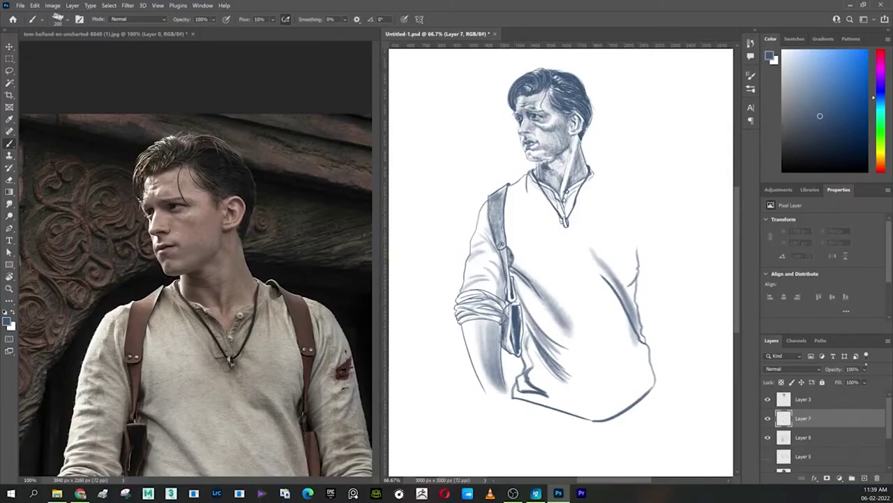
mouse_move(498, 296)
left_mouse_down()
mouse_move(468, 314)
mouse_move(461, 307)
mouse_move(471, 299)
mouse_move(462, 296)
mouse_move(469, 286)
mouse_move(456, 286)
left_mouse_up()
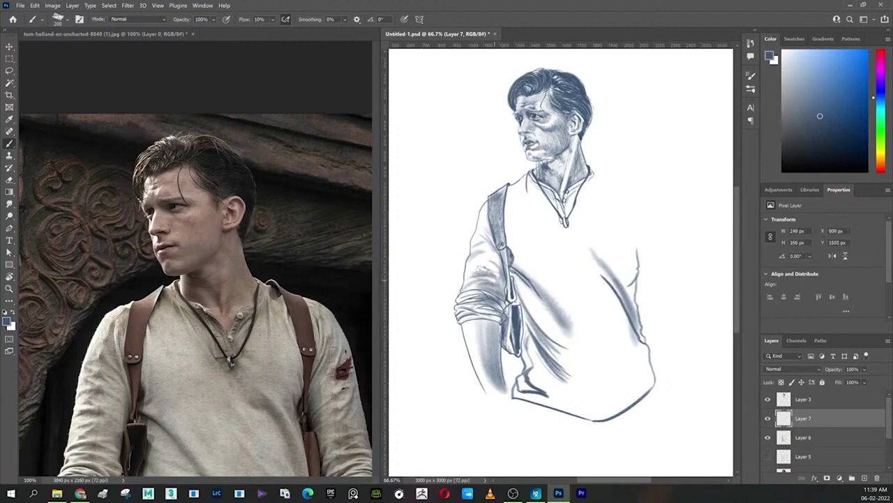
mouse_move(501, 264)
left_mouse_down()
mouse_move(471, 281)
mouse_move(472, 263)
left_mouse_up()
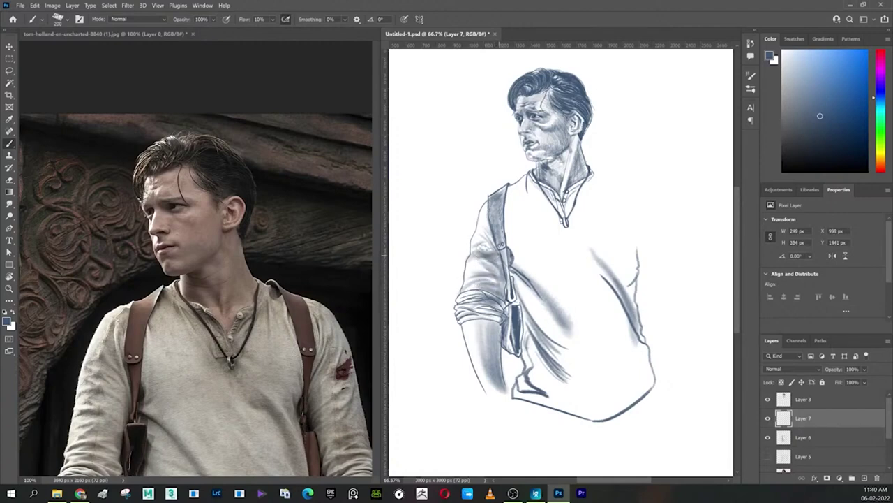
left_click_drag(500, 236, 468, 252)
mouse_move(493, 203)
left_mouse_down()
mouse_move(476, 237)
mouse_move(505, 261)
mouse_move(481, 329)
mouse_move(465, 348)
left_mouse_up()
key("ctrl+z")
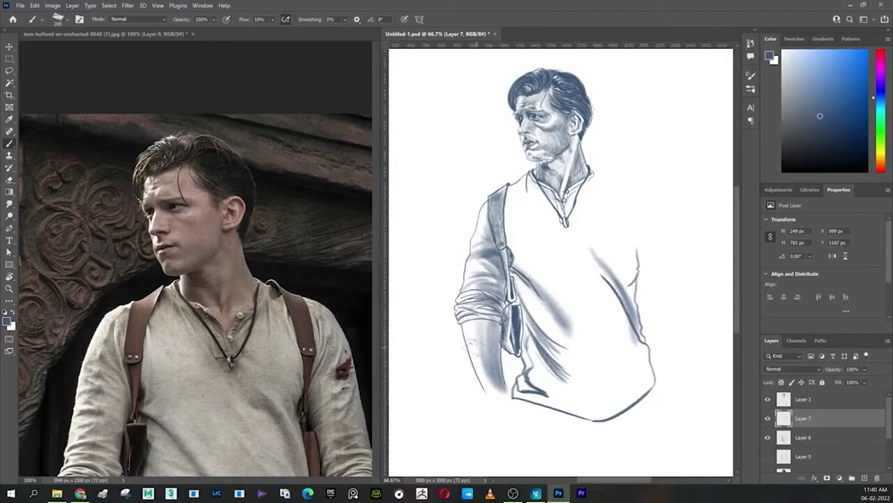
Step: Lower Layer 7's opacity and merge Layer 6 into Layer 7
key("ctrl+z")
left_click_drag(836, 370, 828, 375)
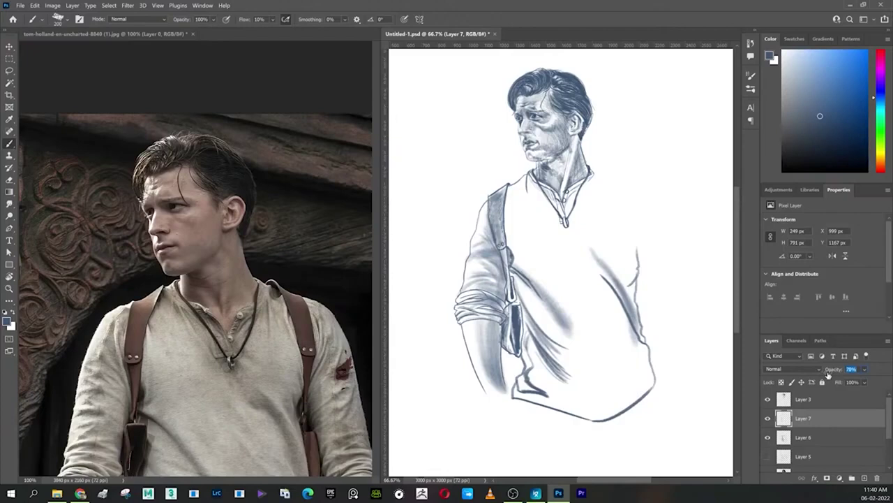
left_click(821, 436, "shift")
key("ctrl+e")
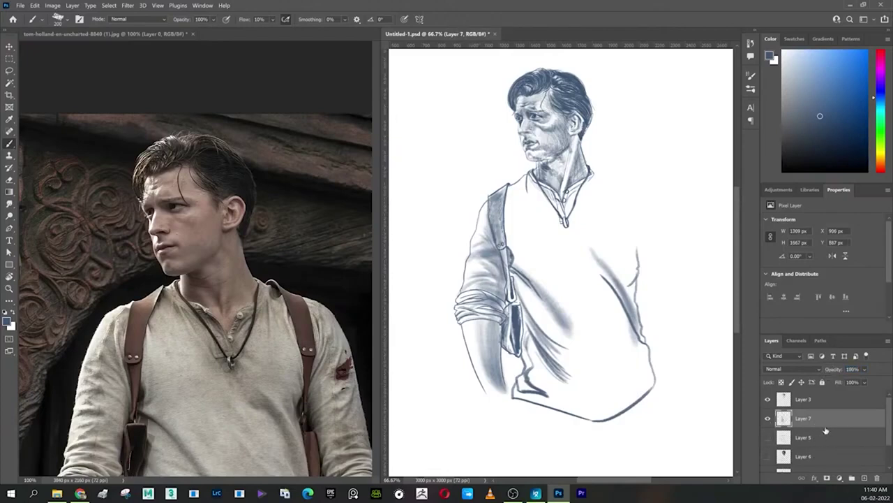
mouse_move(551, 237)
left_mouse_down()
mouse_move(543, 245)
mouse_move(602, 312)
left_mouse_up()
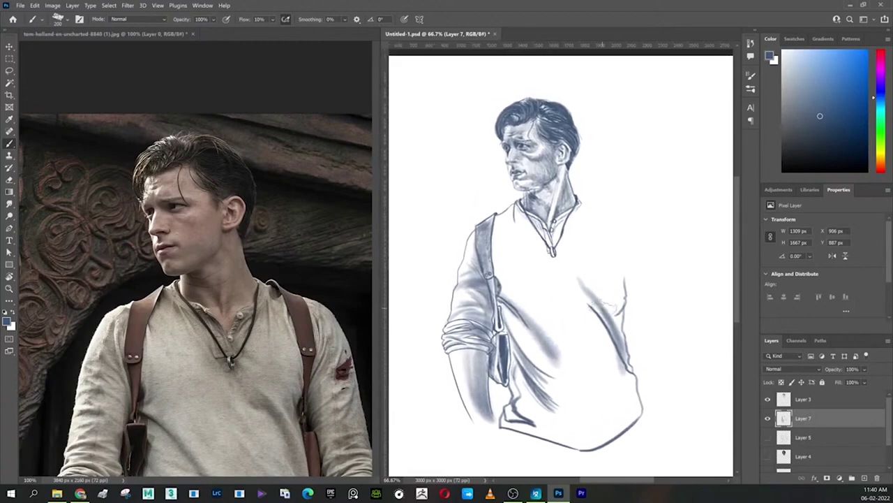
Step: On a new Layer 8, paint faint soft shading across the chest
left_click(864, 479)
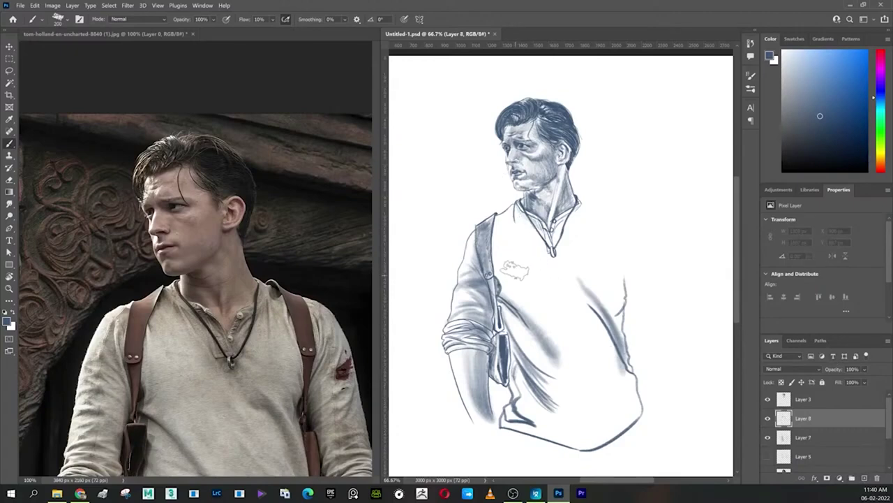
mouse_move(514, 264)
left_mouse_down()
mouse_move(523, 342)
mouse_move(530, 342)
left_mouse_up()
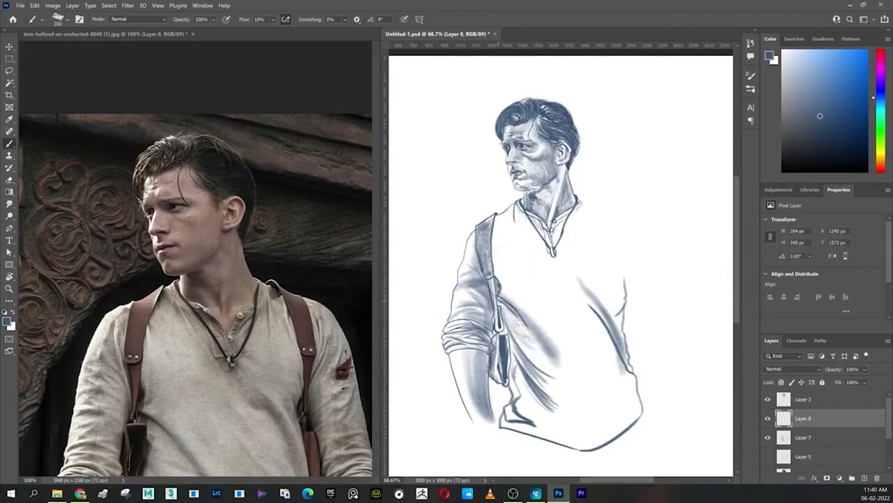
mouse_move(509, 314)
left_mouse_down()
mouse_move(541, 356)
mouse_move(534, 353)
left_mouse_up()
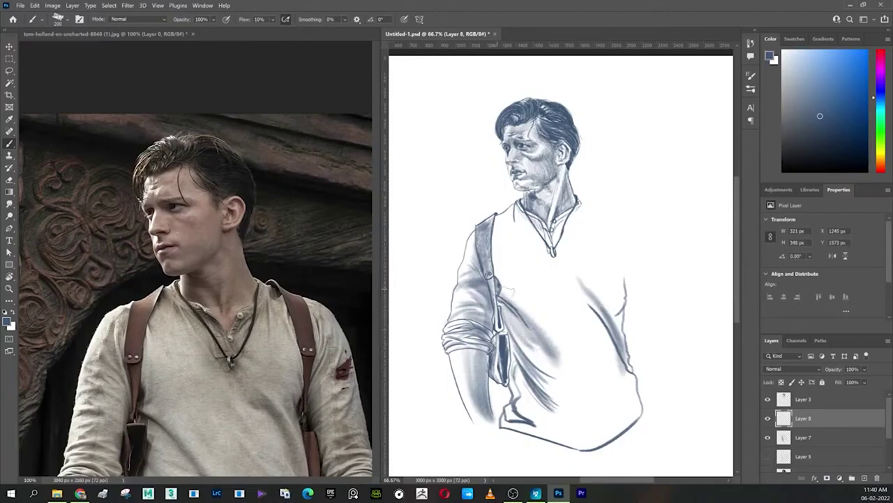
key("bracketright")
key("bracketright")
key("bracketright")
key("bracketright")
key("bracketright")
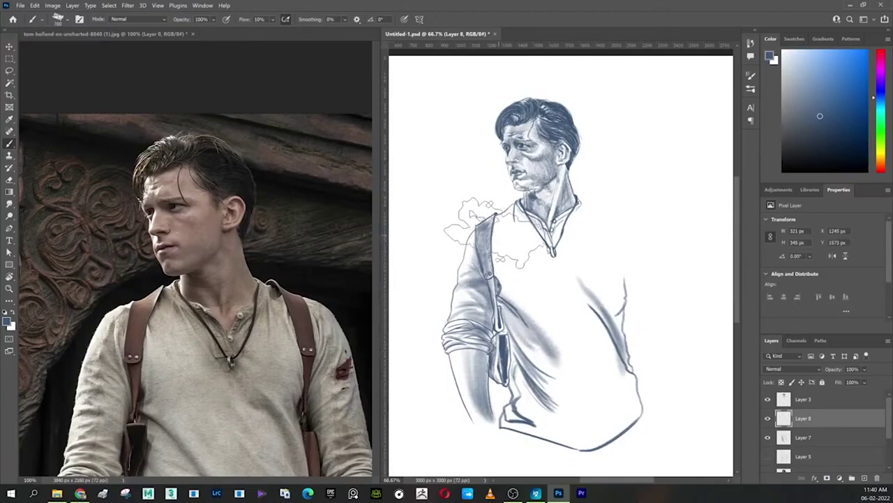
mouse_move(482, 223)
left_mouse_down()
mouse_move(530, 307)
mouse_move(544, 293)
mouse_move(559, 318)
mouse_move(538, 328)
left_mouse_up()
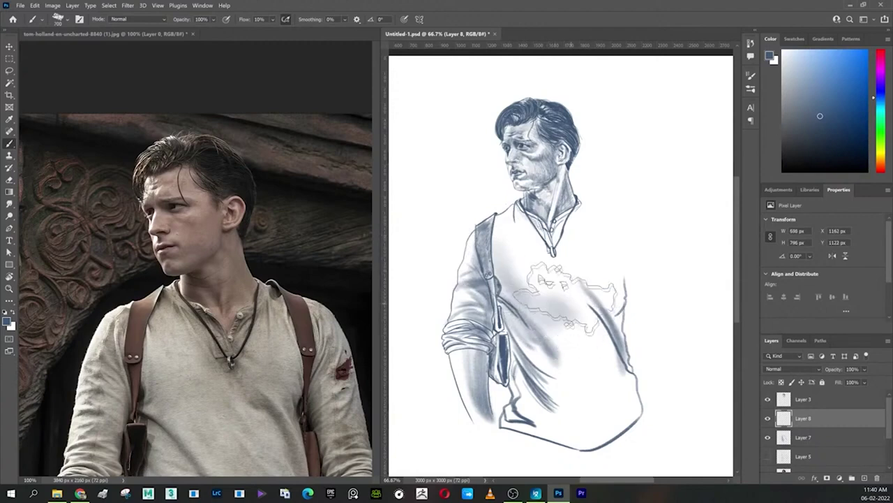
Step: Darken the shading along the torso's right side and the lower shirt
left_click_drag(551, 293, 628, 335)
left_click_drag(601, 294, 635, 349)
mouse_move(558, 307)
left_mouse_down()
mouse_move(515, 328)
mouse_move(510, 314)
mouse_move(593, 440)
left_mouse_up()
mouse_move(544, 370)
left_mouse_down()
mouse_move(579, 402)
mouse_move(558, 419)
mouse_move(608, 419)
mouse_move(627, 381)
mouse_move(616, 416)
left_mouse_up()
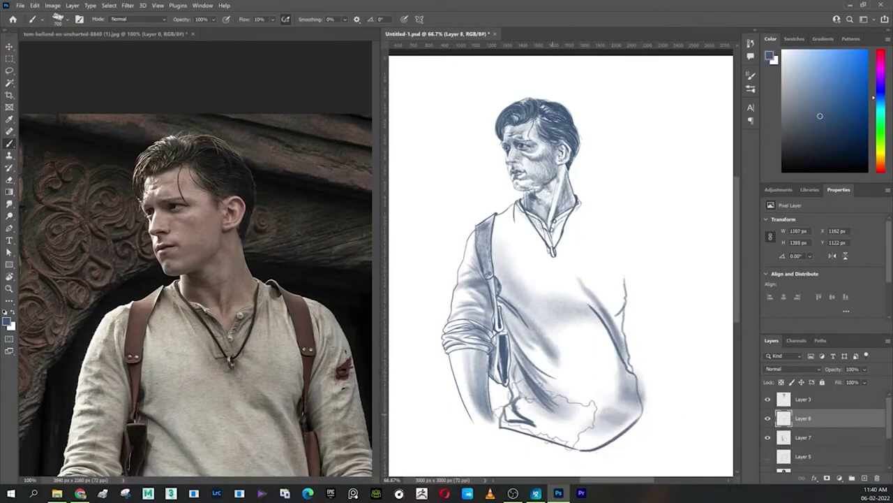
mouse_move(587, 429)
left_mouse_down()
mouse_move(605, 391)
mouse_move(614, 297)
mouse_move(600, 265)
left_mouse_up()
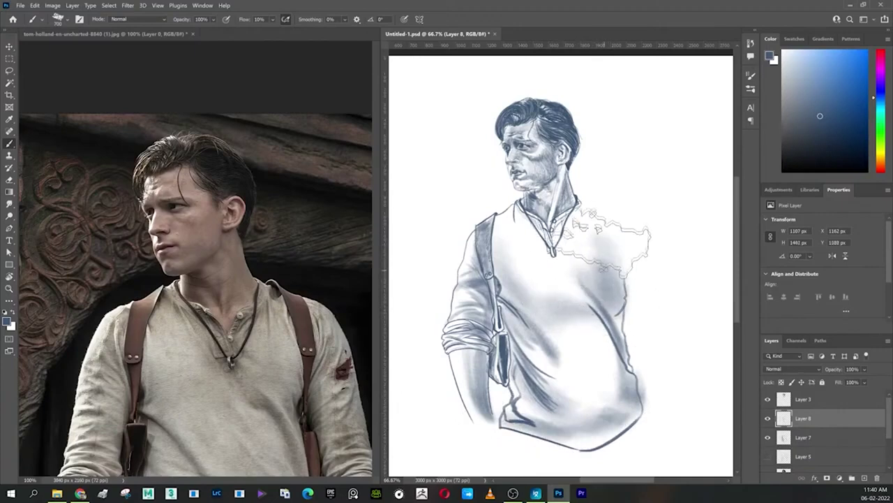
Step: With the sketch visible and a smaller brush, shade the right shoulder and sleeve edge
left_click(768, 455)
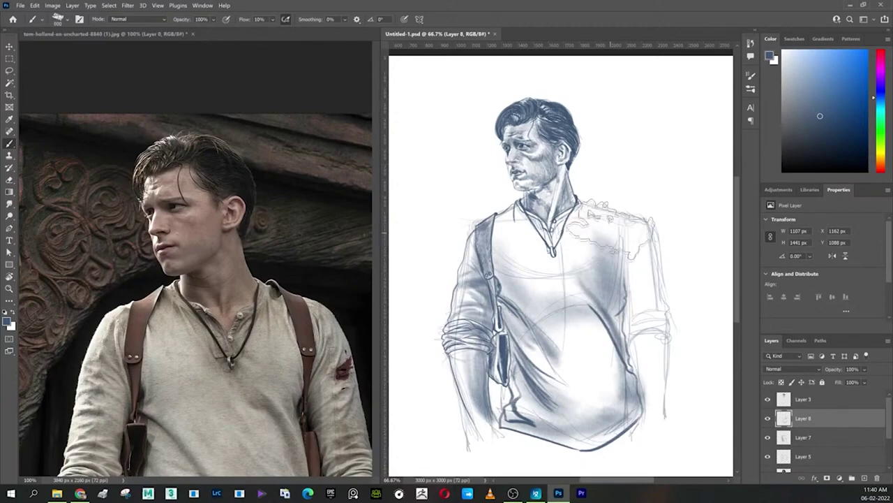
key("bracketleft")
key("bracketleft")
key("bracketleft")
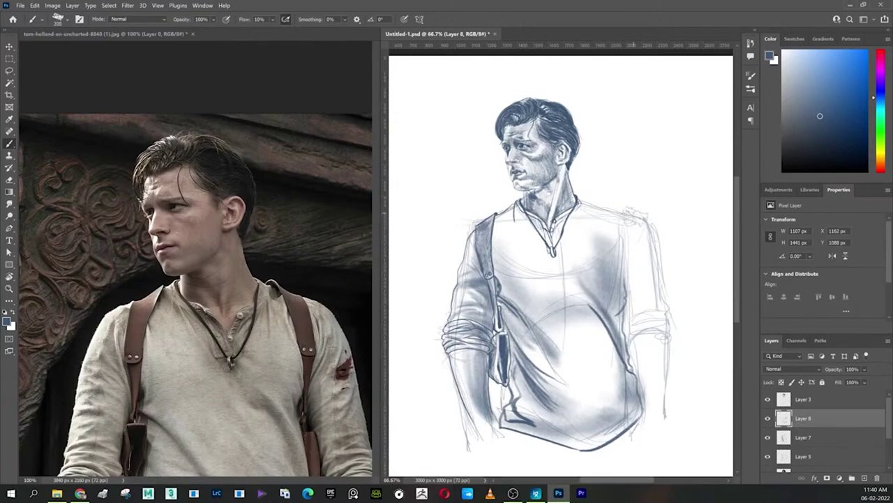
left_click_drag(631, 213, 631, 325)
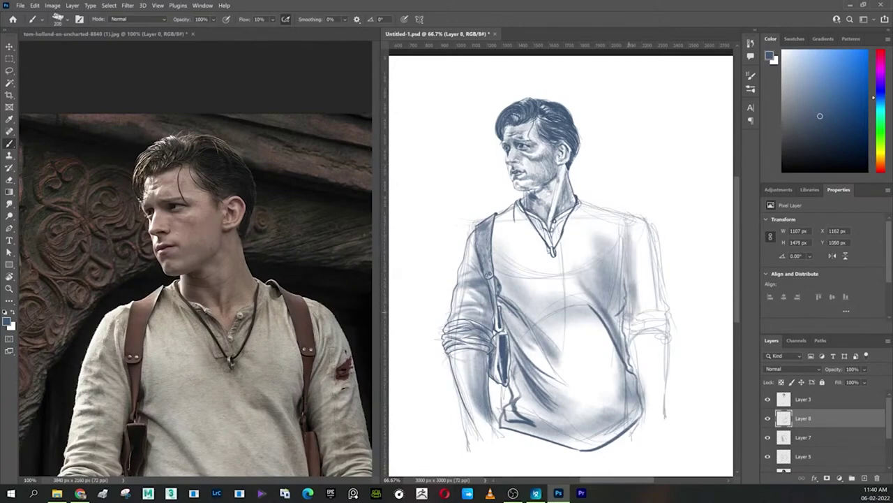
left_click_drag(649, 227, 659, 324)
left_click_drag(639, 241, 649, 325)
mouse_move(642, 286)
left_mouse_down()
mouse_move(677, 341)
mouse_move(681, 334)
mouse_move(628, 321)
left_mouse_up()
mouse_move(618, 211)
left_mouse_down()
mouse_move(653, 236)
mouse_move(579, 192)
left_mouse_up()
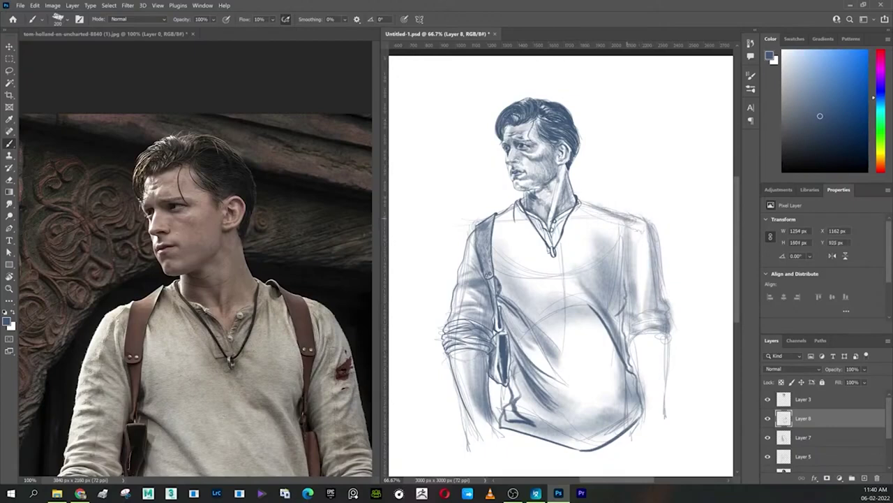
left_click_drag(653, 248, 657, 306)
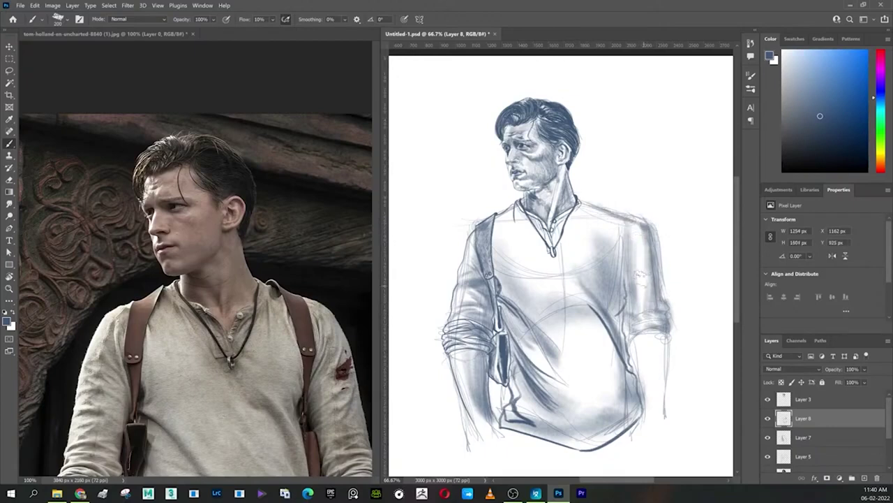
mouse_move(633, 244)
left_mouse_down()
mouse_move(639, 279)
mouse_move(649, 285)
left_mouse_up()
Step: Add strokes along the lower hem and shade the neckline, right collar and right shoulder
mouse_move(472, 414)
left_mouse_down()
mouse_move(466, 432)
mouse_move(488, 431)
left_mouse_up()
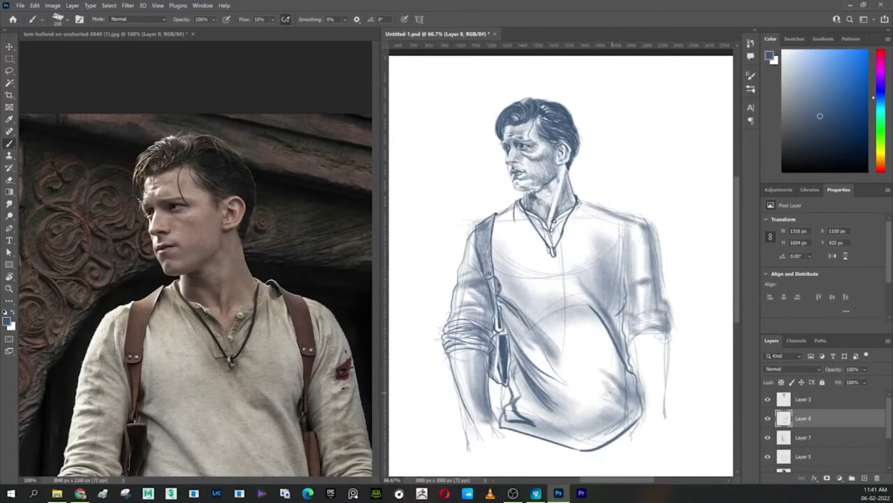
mouse_move(615, 429)
left_mouse_down()
mouse_move(555, 441)
mouse_move(563, 446)
mouse_move(494, 442)
left_mouse_up()
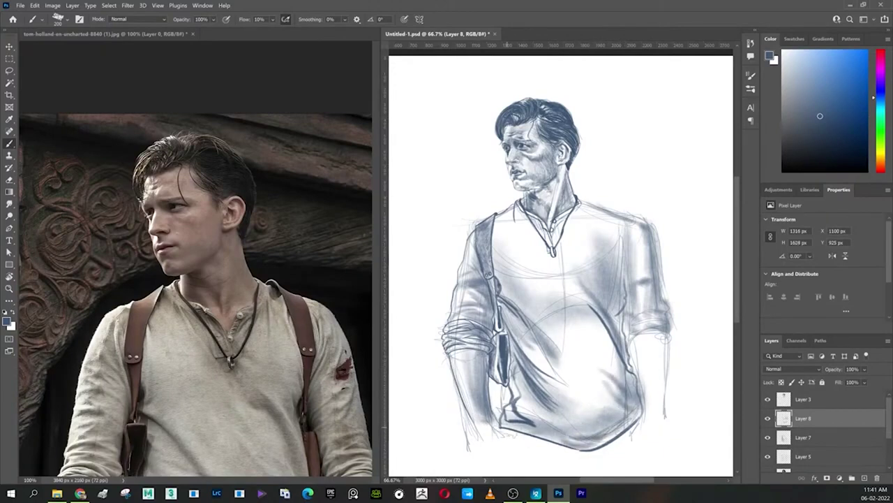
mouse_move(516, 218)
left_mouse_down()
mouse_move(570, 270)
mouse_move(555, 226)
left_mouse_up()
left_click_drag(593, 196, 573, 215)
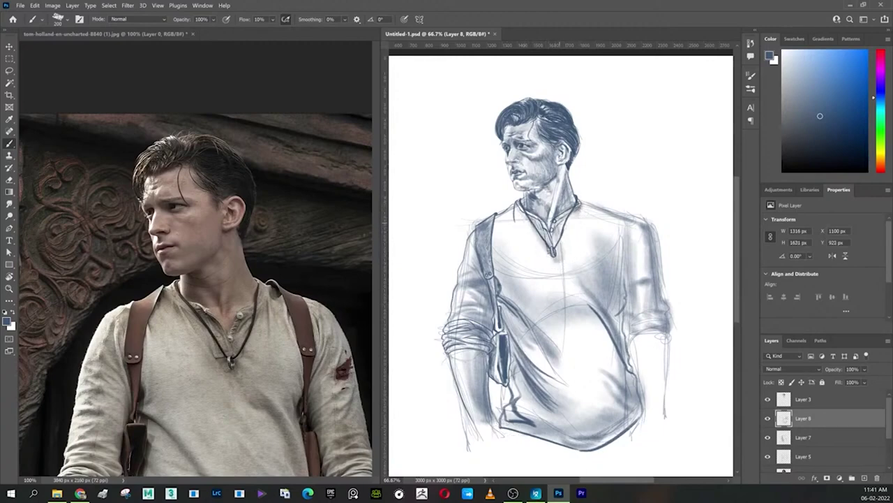
left_click_drag(516, 217, 553, 265)
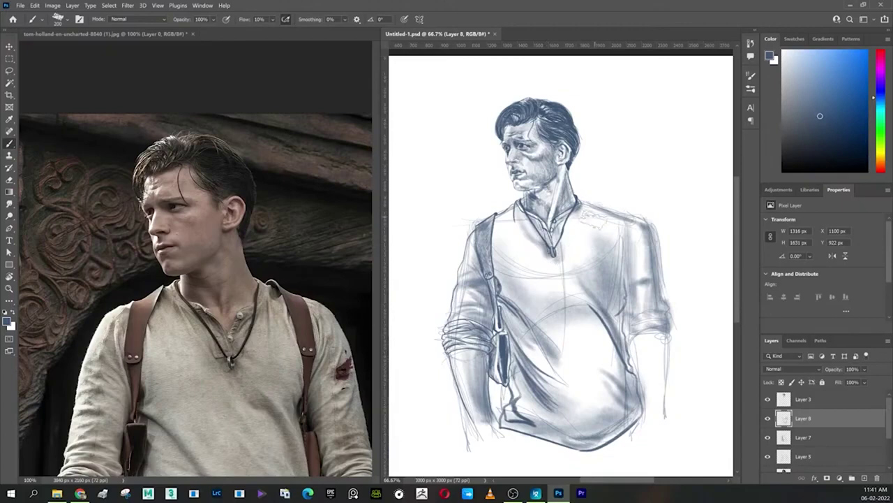
mouse_move(594, 209)
left_mouse_down()
mouse_move(594, 253)
mouse_move(616, 265)
left_mouse_up()
Step: Add a faint white highlight stroke near the collar
key("x")
mouse_move(571, 225)
left_mouse_down()
mouse_move(593, 235)
mouse_move(590, 243)
left_mouse_up()
key("ctrl+z")
key("ctrl+z")
key("ctrl+z")
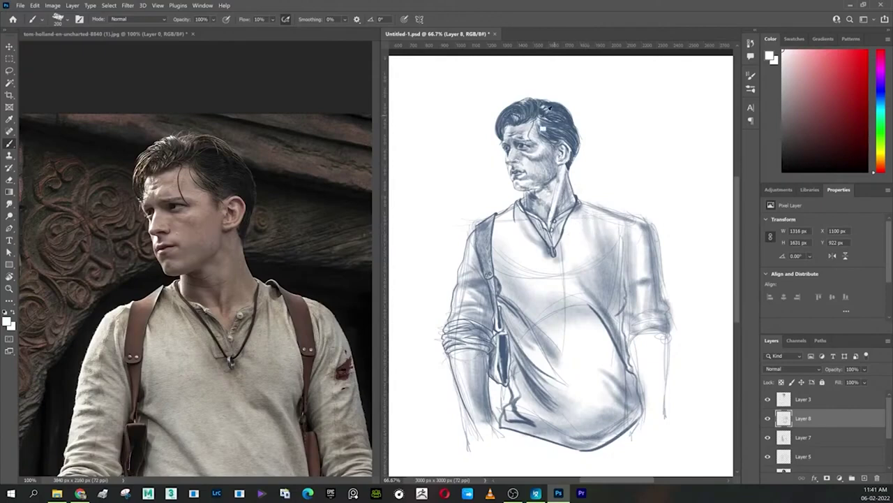
key("x")
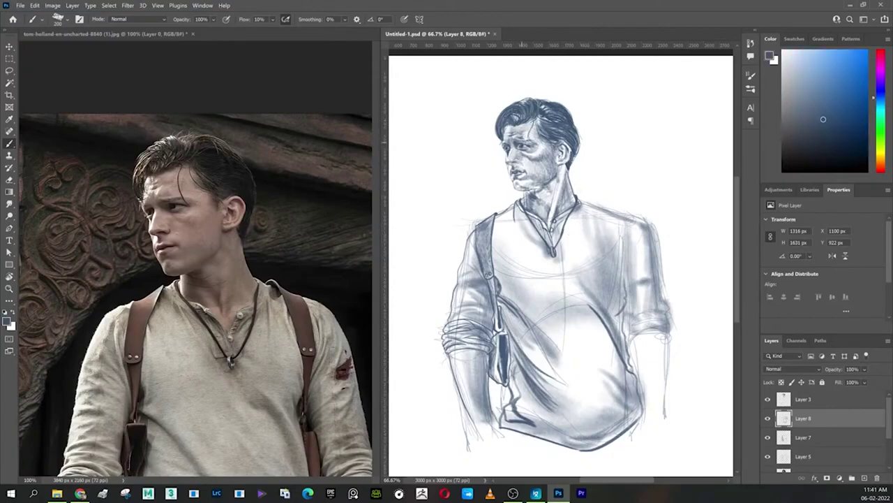
key("x")
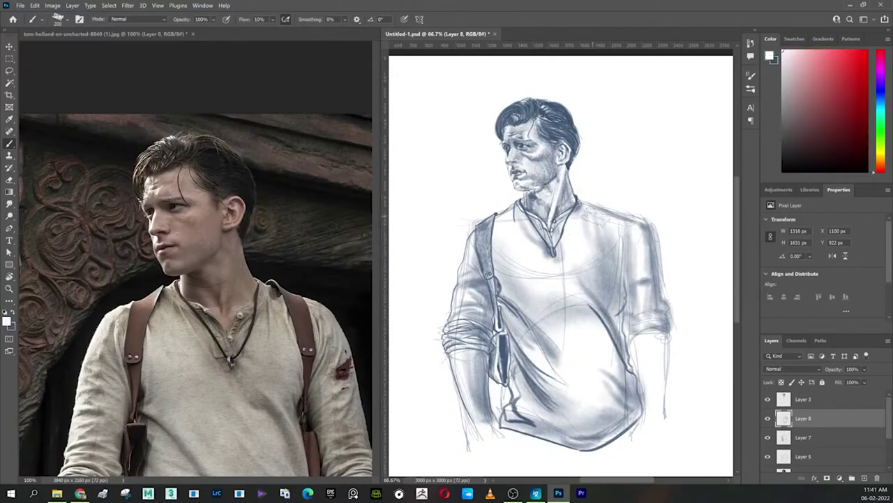
left_click_drag(586, 212, 604, 223)
Step: Lower Layer 8's opacity to 81% and hide the construction sketch
mouse_move(841, 369)
left_mouse_down()
mouse_move(827, 370)
mouse_move(836, 370)
left_mouse_up()
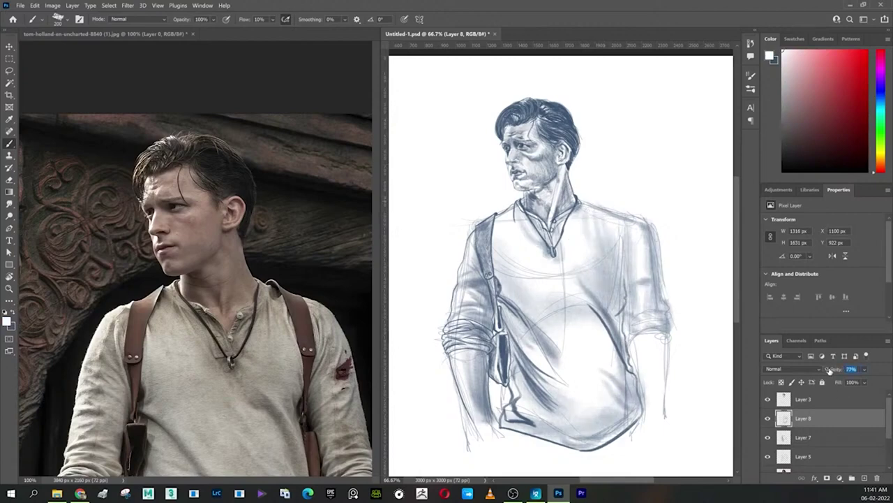
left_click(769, 437)
left_click(768, 437)
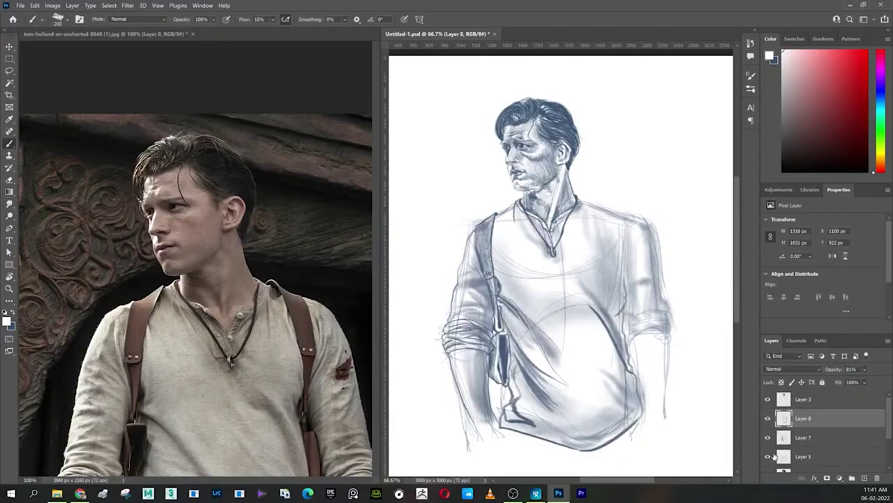
left_click(770, 457)
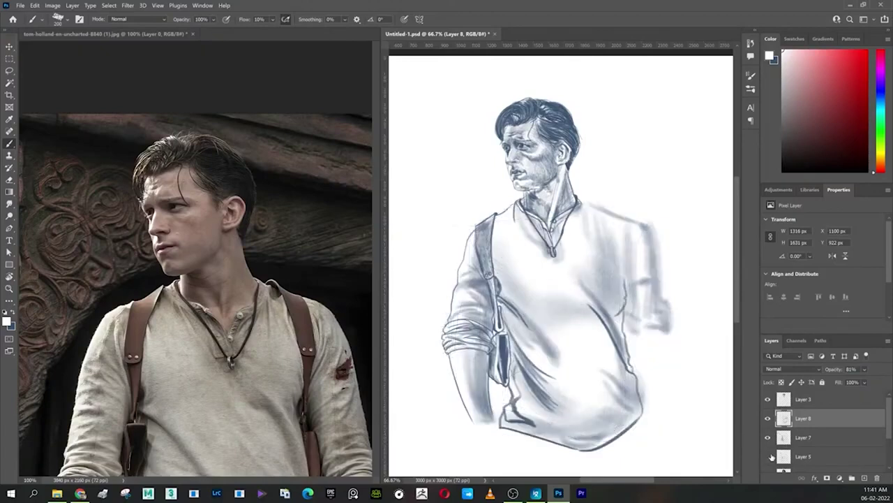
Step: Merge Layer 7 into Layer 8 and check the result by toggling its visibility
left_click(809, 436, "shift")
left_click_drag(810, 433, 813, 417)
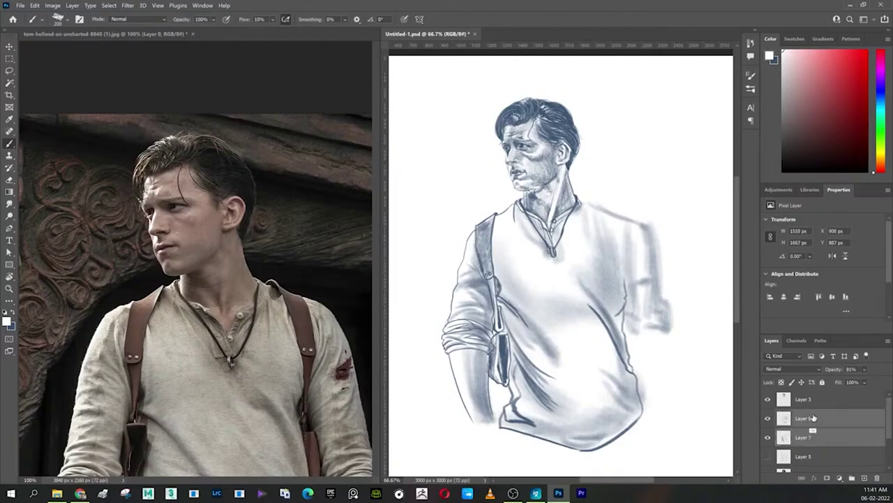
key("ctrl+e")
mouse_move(590, 339)
left_mouse_down()
mouse_move(592, 318)
mouse_move(635, 335)
left_mouse_up()
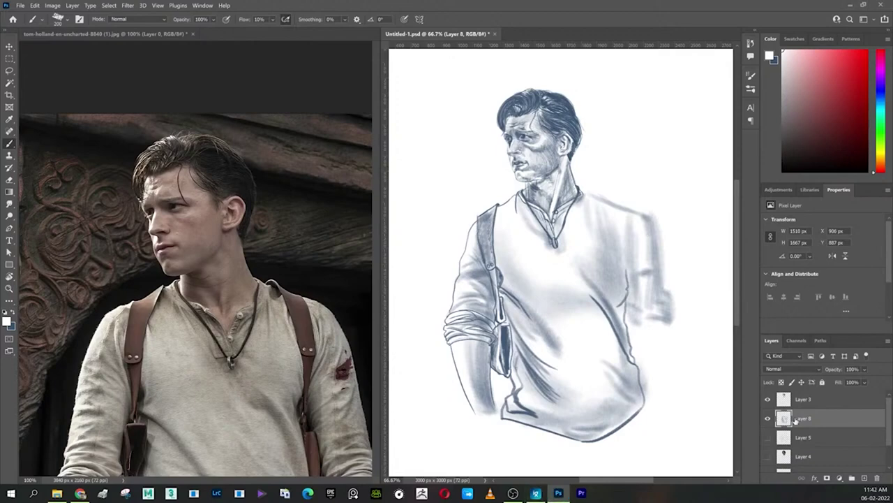
left_click(769, 418)
left_click(768, 418)
Step: In a darker blue, draw the shoulder line, sleeve seam and the shirt's right side
key("x")
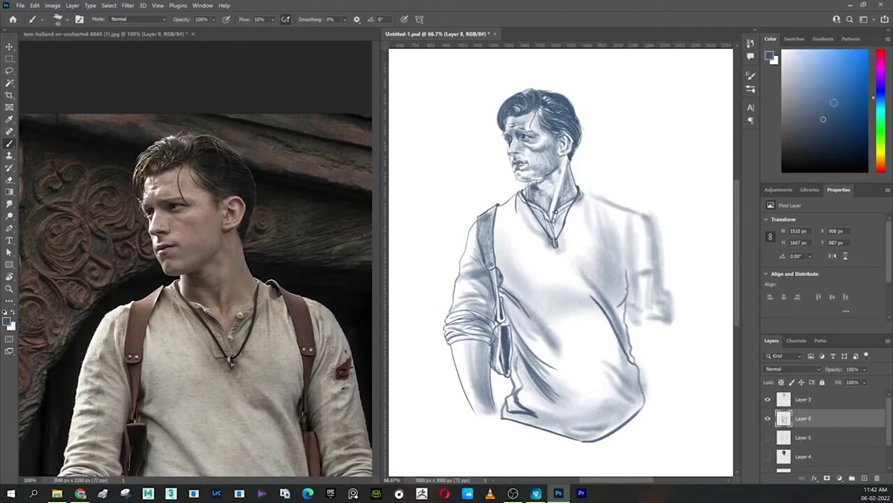
left_click(832, 128)
mouse_move(581, 188)
left_mouse_down()
mouse_move(602, 206)
mouse_move(605, 260)
left_mouse_up()
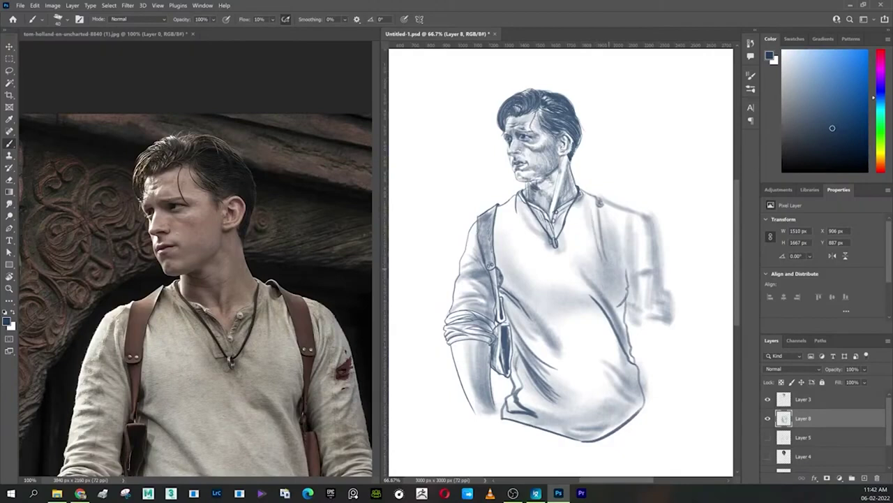
left_click_drag(589, 212, 614, 310)
left_click_drag(596, 272, 610, 293)
left_click_drag(621, 294, 628, 328)
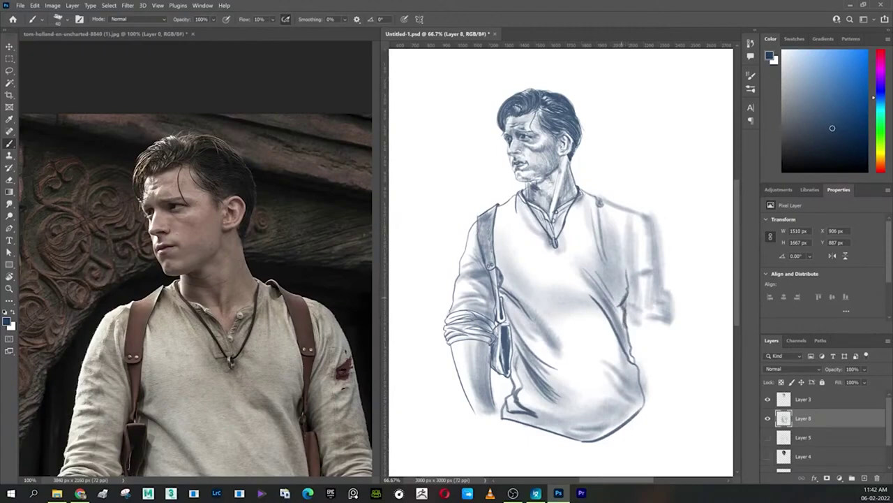
Step: Darken the shirt's right edge and draw the arch over the right shoulder
left_click_drag(630, 286, 625, 307)
left_click_drag(632, 270, 627, 310)
mouse_move(599, 200)
left_mouse_down()
mouse_move(607, 192)
mouse_move(612, 204)
left_mouse_up()
mouse_move(604, 196)
left_mouse_down()
mouse_move(617, 188)
mouse_move(634, 203)
mouse_move(627, 265)
mouse_move(632, 206)
left_mouse_up()
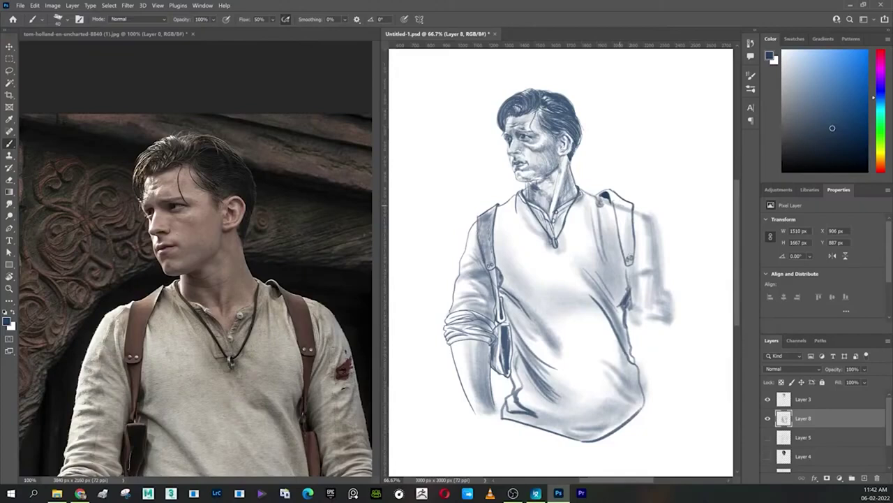
Step: Shade the right shoulder strap in dark blue-grey at 10% flow
key("x")
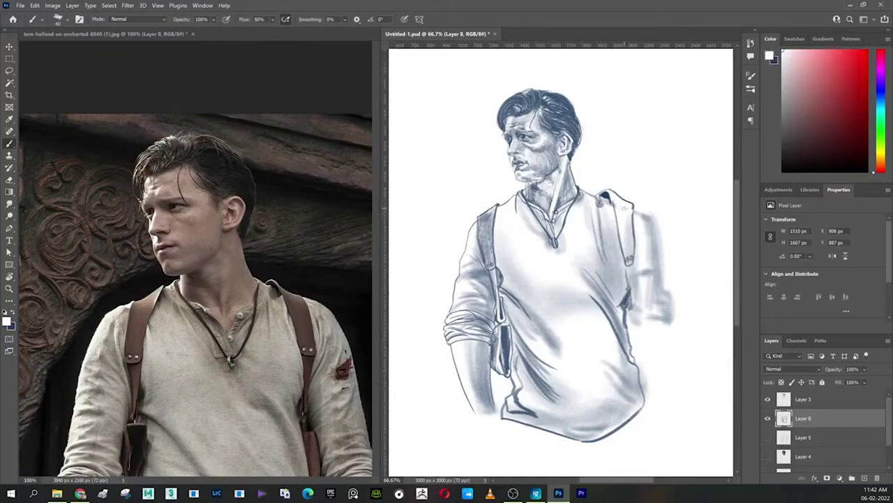
key("x")
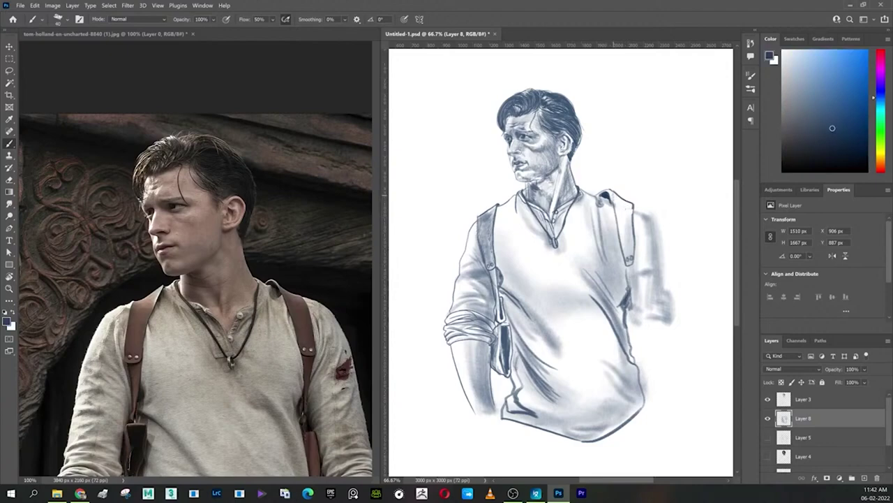
left_click_drag(621, 209, 629, 254)
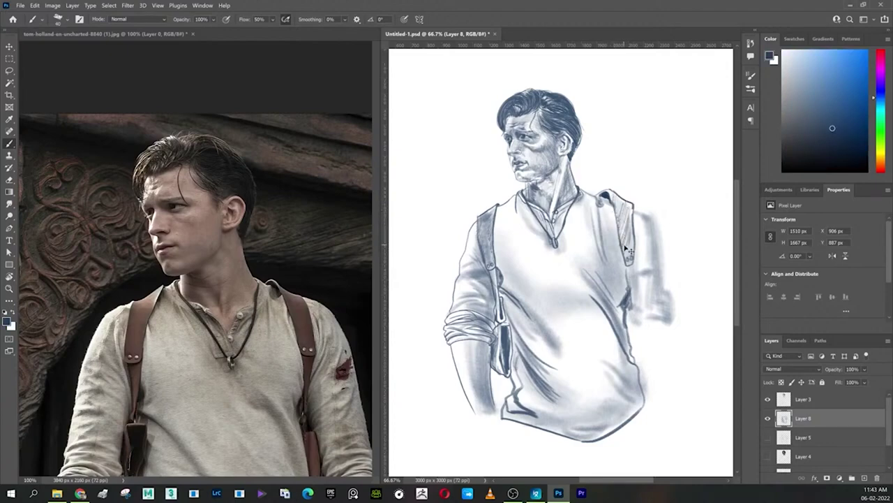
key("ctrl+z")
key("ctrl+z")
key("ctrl+z")
left_click_drag(632, 219, 626, 218)
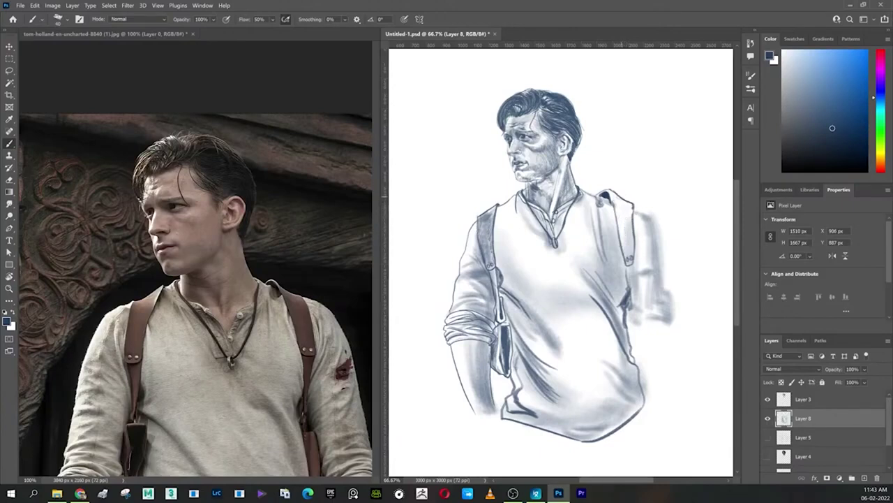
key("shift+1")
left_click_drag(607, 196, 636, 250)
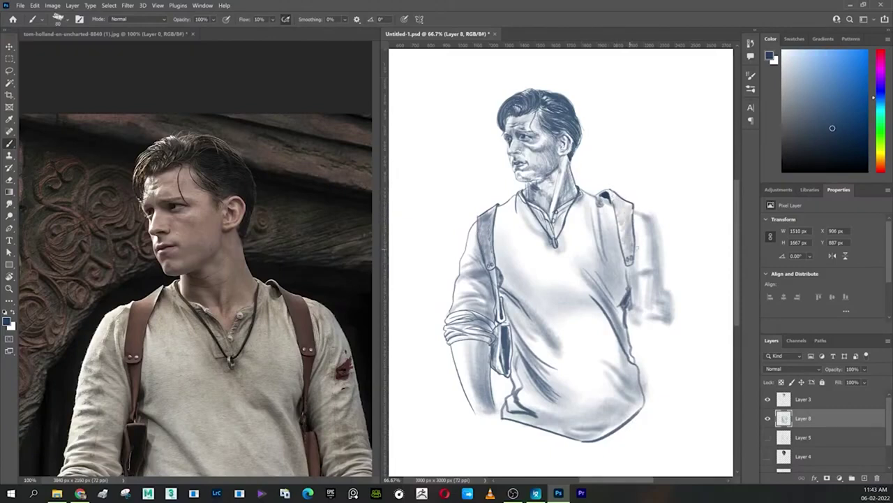
mouse_move(617, 207)
left_mouse_down()
mouse_move(624, 247)
mouse_move(627, 205)
mouse_move(611, 194)
mouse_move(624, 213)
left_mouse_up()
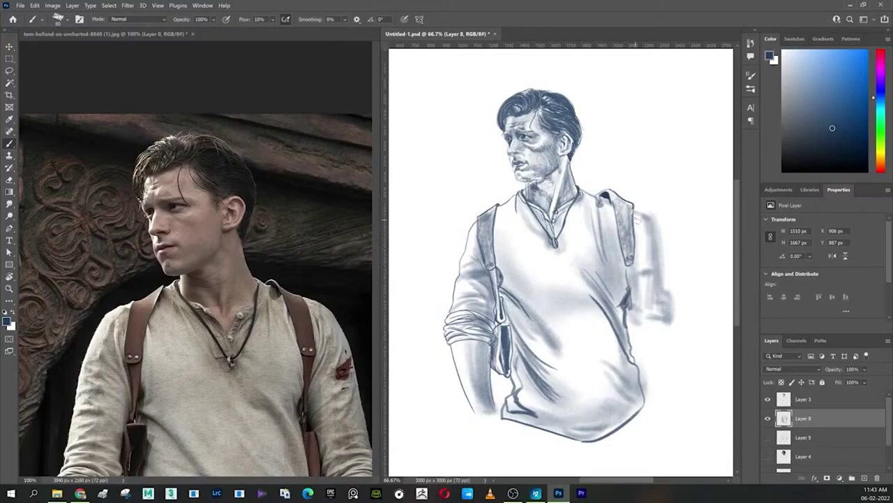
Step: At 50% flow, darken the lower strap, line the torso's right side, and outline the shoulder
key("shift+5")
left_click_drag(630, 264, 641, 358)
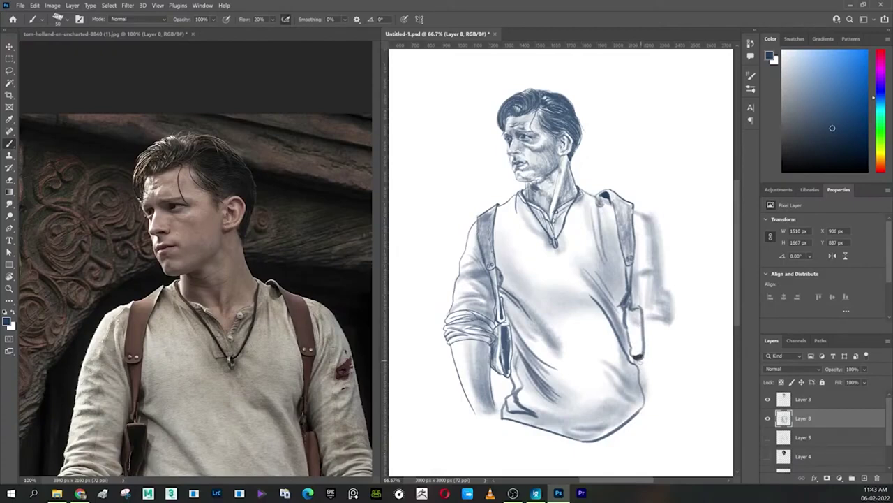
left_click_drag(642, 363, 648, 323)
left_click_drag(637, 262, 635, 223)
mouse_move(636, 253)
left_mouse_down()
mouse_move(636, 230)
mouse_move(634, 273)
left_mouse_up()
left_click_drag(647, 220, 642, 244)
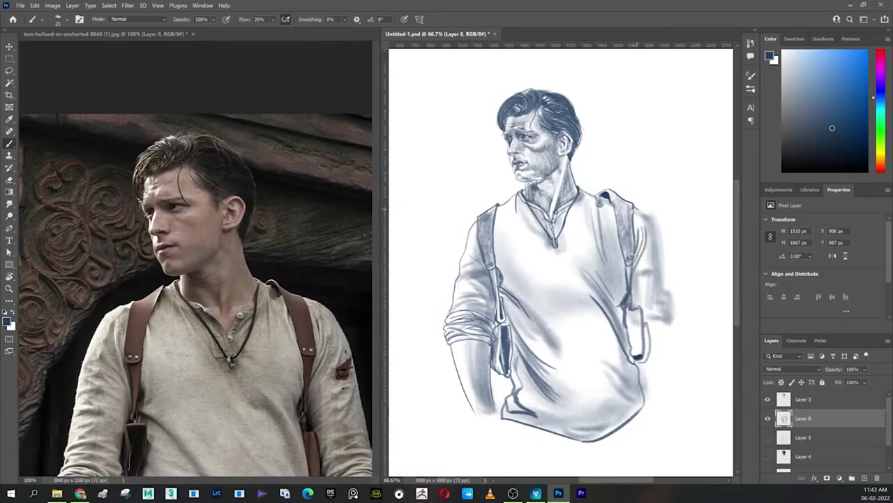
left_click_drag(638, 209, 659, 238)
Step: Show the Layer 5 sketch and define the right sleeve edge and its rolled cuff
left_click(767, 437)
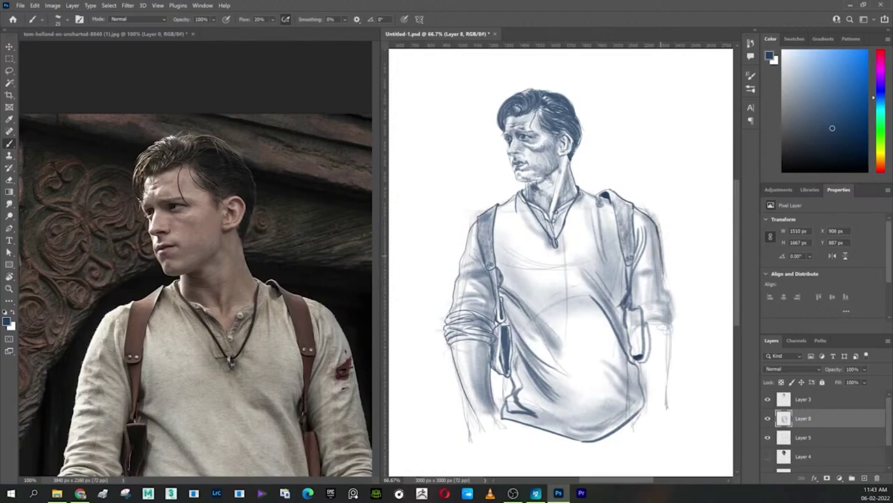
left_click_drag(664, 269, 666, 293)
mouse_move(635, 304)
left_mouse_down()
mouse_move(669, 295)
mouse_move(671, 325)
mouse_move(660, 323)
left_mouse_up()
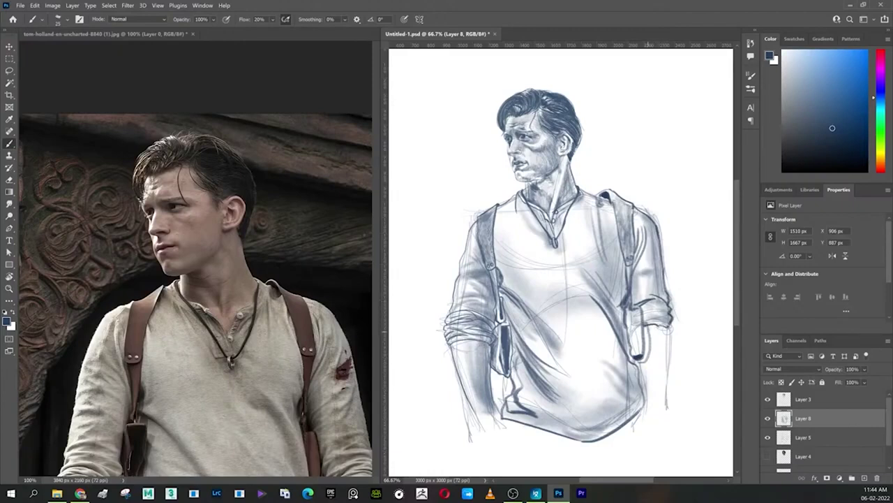
mouse_move(649, 328)
left_mouse_down()
mouse_move(666, 325)
mouse_move(661, 303)
left_mouse_up()
Step: Darken and shade the left sleeve cuff, then hatch shading onto the right sleeve
left_click_drag(447, 334, 455, 330)
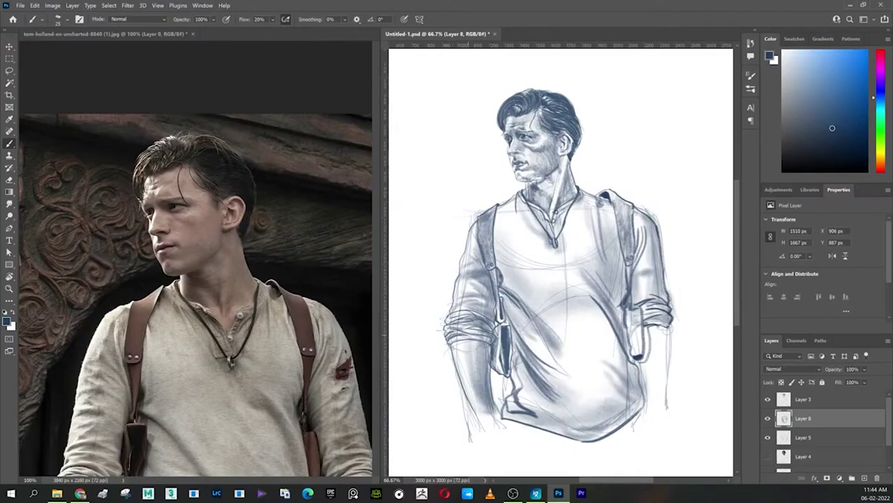
left_click_drag(450, 342, 469, 339)
mouse_move(459, 343)
left_mouse_down()
mouse_move(471, 342)
mouse_move(479, 406)
left_mouse_up()
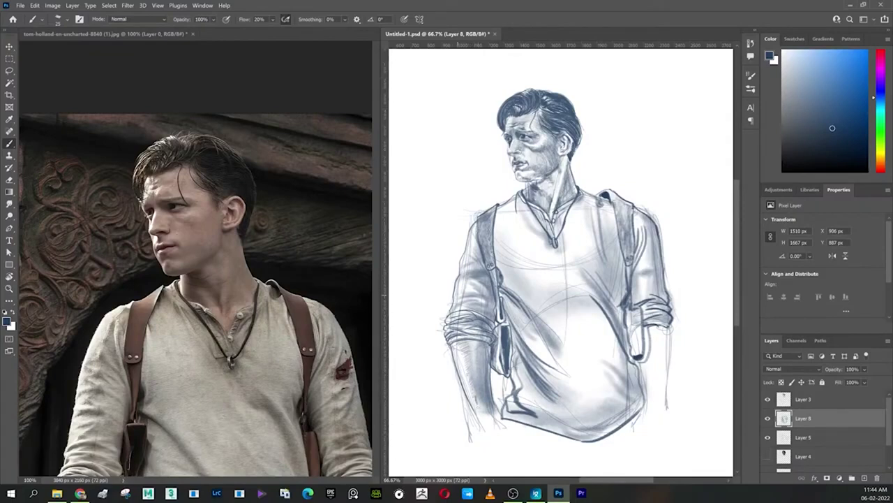
left_click_drag(456, 302, 466, 303)
key("bracketright")
key("bracketright")
key("bracketright")
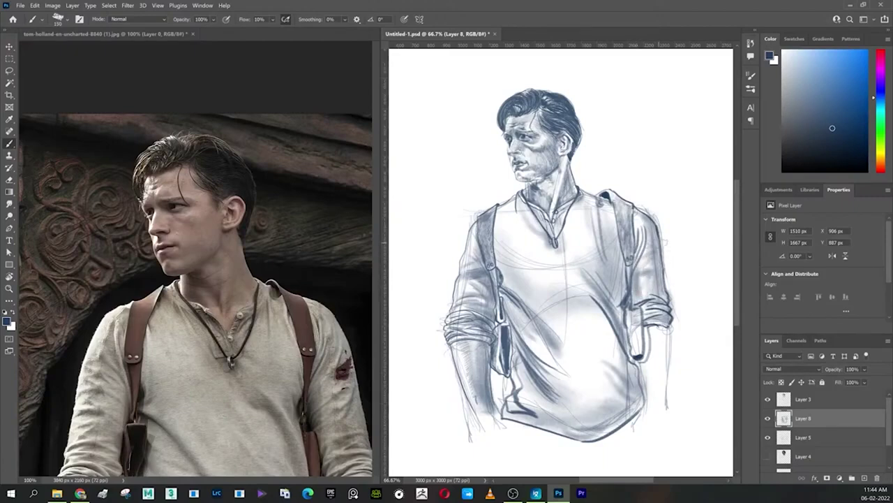
left_click_drag(642, 277, 656, 294)
key("bracketleft")
key("bracketleft")
key("bracketleft")
key("bracketleft")
key("bracketleft")
key("bracketleft")
key("bracketleft")
key("bracketleft")
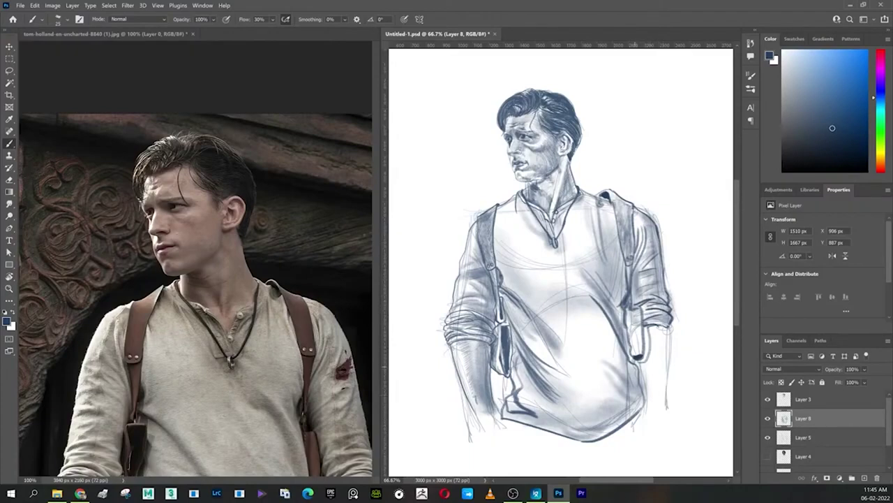
Step: Darken the right pocket and hatch diagonal shading down the shirt on Layer 8
left_click_drag(635, 366, 619, 359)
left_click_drag(641, 392, 620, 370)
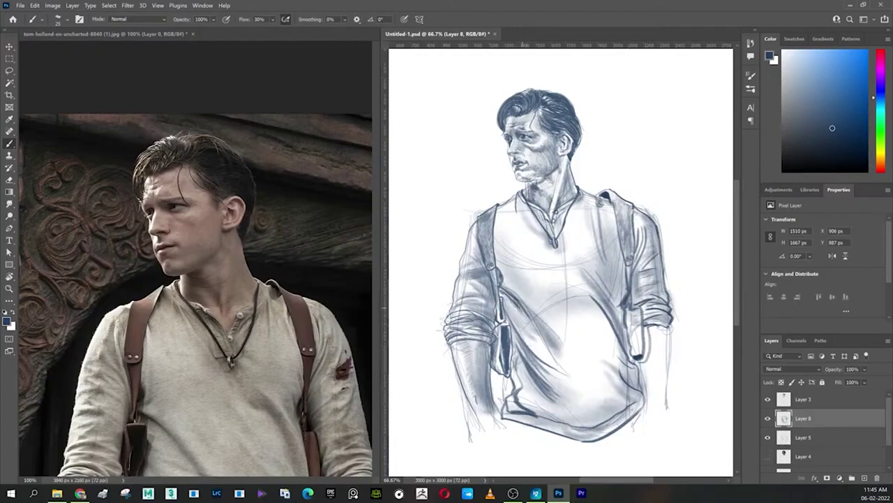
left_click_drag(527, 315, 571, 383)
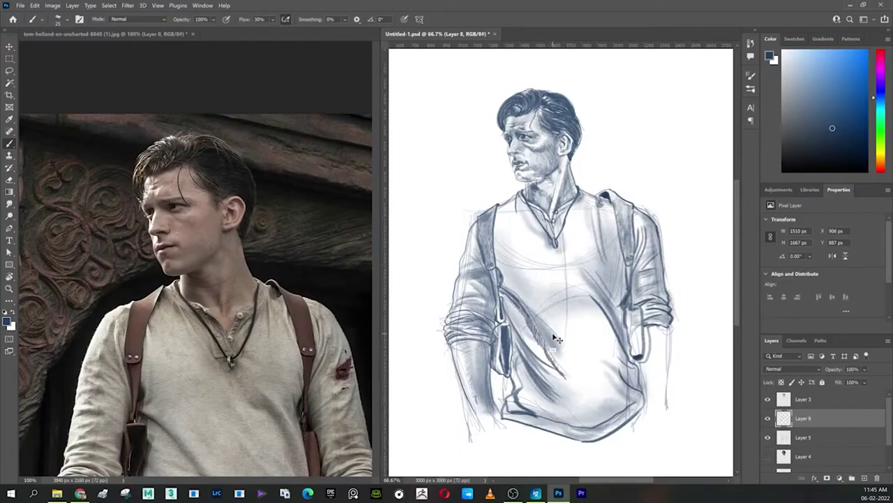
mouse_move(556, 334)
left_mouse_down()
mouse_move(544, 360)
mouse_move(568, 383)
left_mouse_up()
left_click_drag(562, 367, 577, 393)
left_click_drag(519, 356, 571, 416)
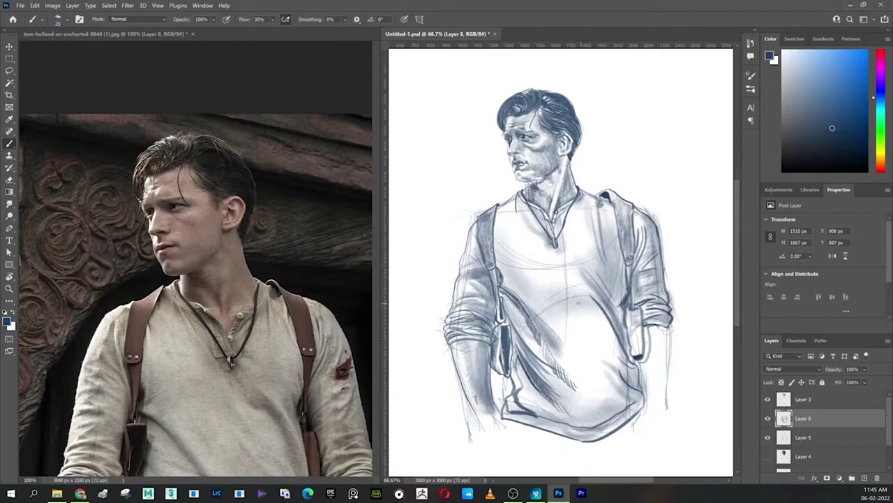
Step: Hatch the upper shirt and chest, then hide the Layer 5 construction sketch
left_click_drag(578, 311, 603, 345)
left_click_drag(579, 307, 613, 349)
left_click_drag(585, 271, 625, 342)
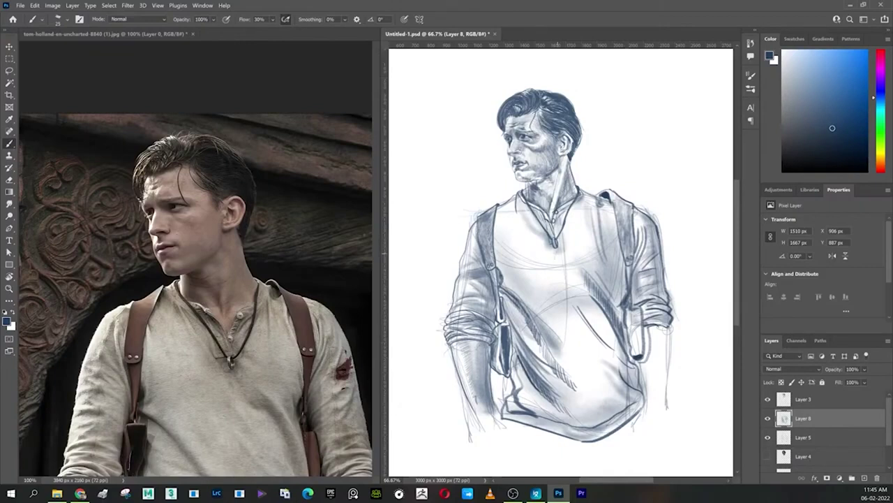
left_click_drag(557, 259, 584, 287)
left_click_drag(582, 277, 588, 288)
mouse_move(583, 254)
left_mouse_down()
mouse_move(596, 282)
mouse_move(620, 303)
mouse_move(627, 293)
left_mouse_up()
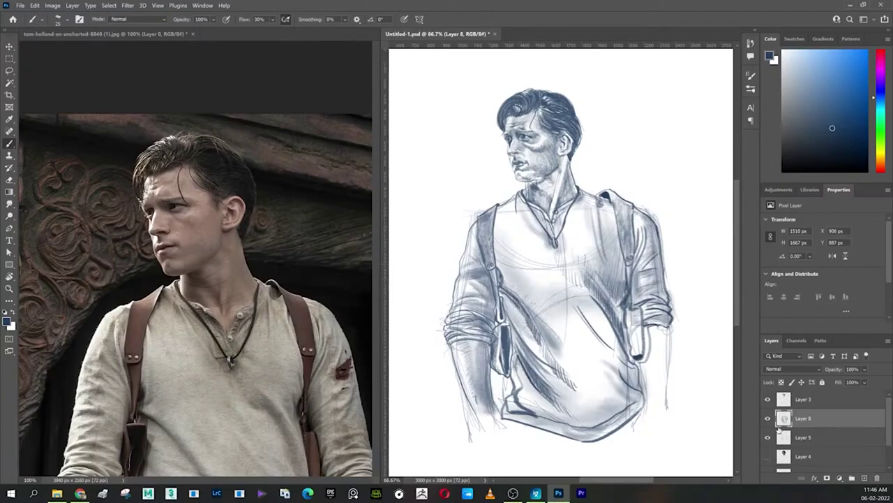
left_click(768, 437)
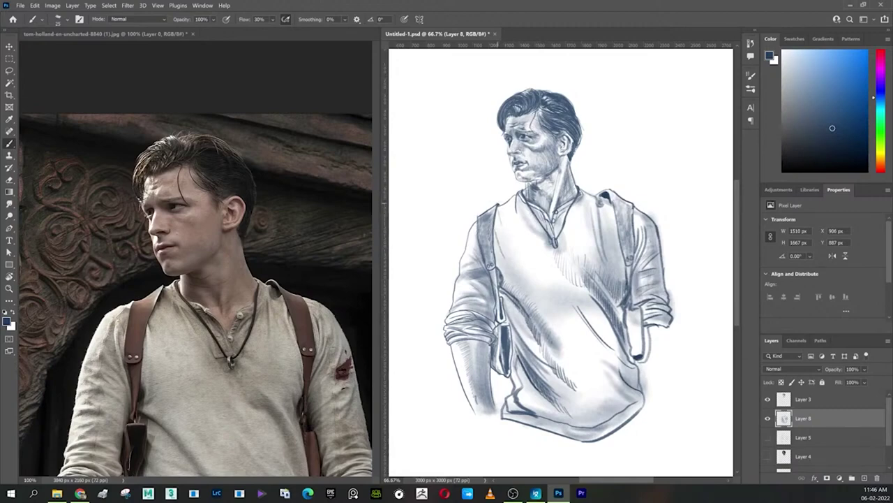
Step: Shade the right shoulder strap with a size-90 brush at 10% flow, then touch up the neck
key("bracketright")
key("bracketright")
key("bracketright")
key("bracketright")
key("bracketright")
key("bracketright")
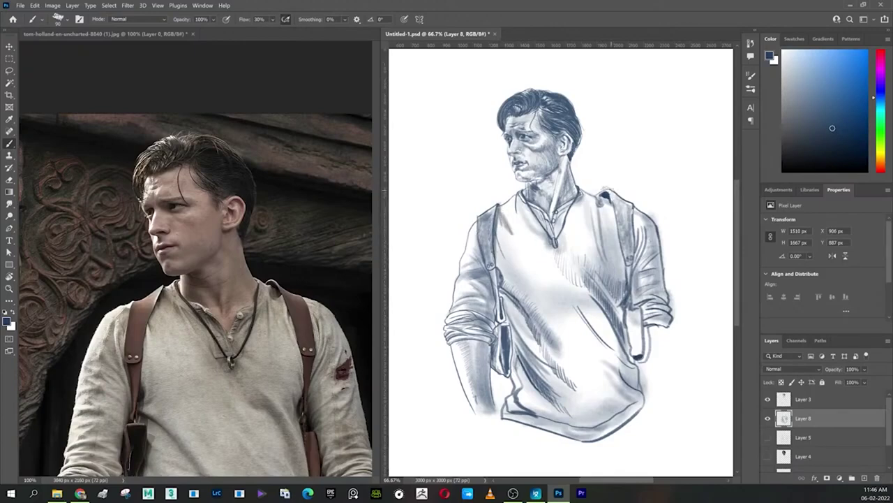
left_click_drag(604, 197, 621, 260)
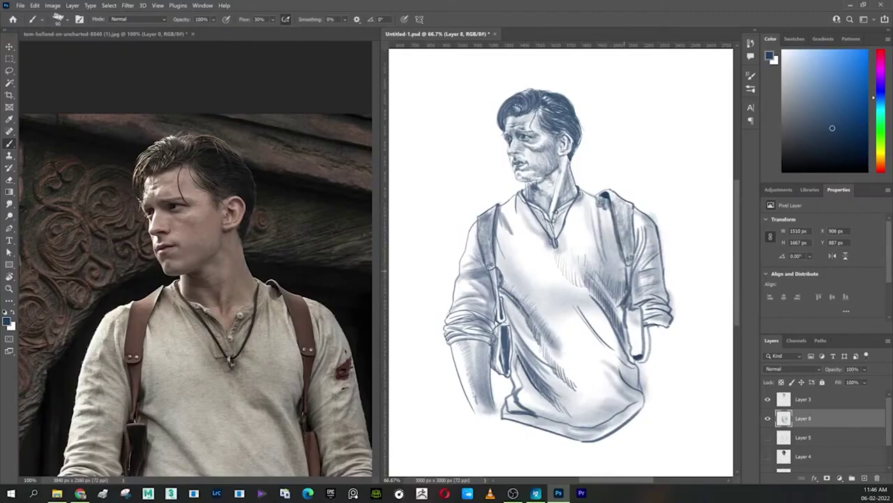
mouse_move(625, 294)
left_mouse_down()
mouse_move(638, 317)
mouse_move(636, 352)
left_mouse_up()
key("ctrl+z")
key("shift+1")
left_click_drag(628, 311, 639, 353)
key("ctrl+z")
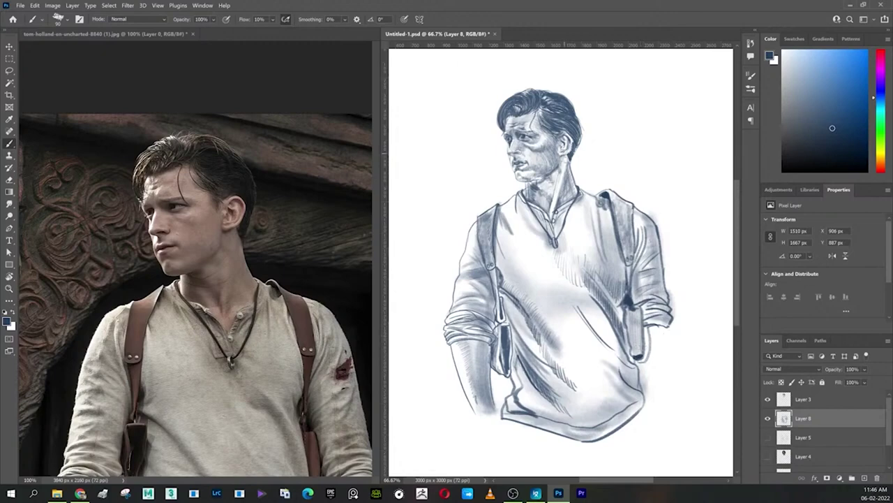
mouse_move(566, 170)
left_mouse_down()
mouse_move(565, 155)
mouse_move(569, 196)
mouse_move(563, 189)
mouse_move(573, 200)
left_mouse_up()
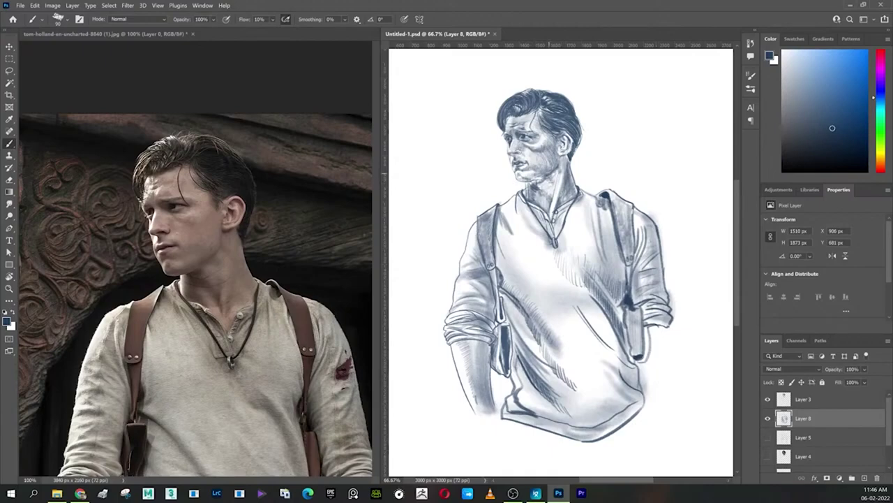
left_click_drag(548, 172, 543, 178)
Step: Scale Layer 3's head drawing up to about 106% and commit the transform
left_click(801, 399)
key("ctrl+t")
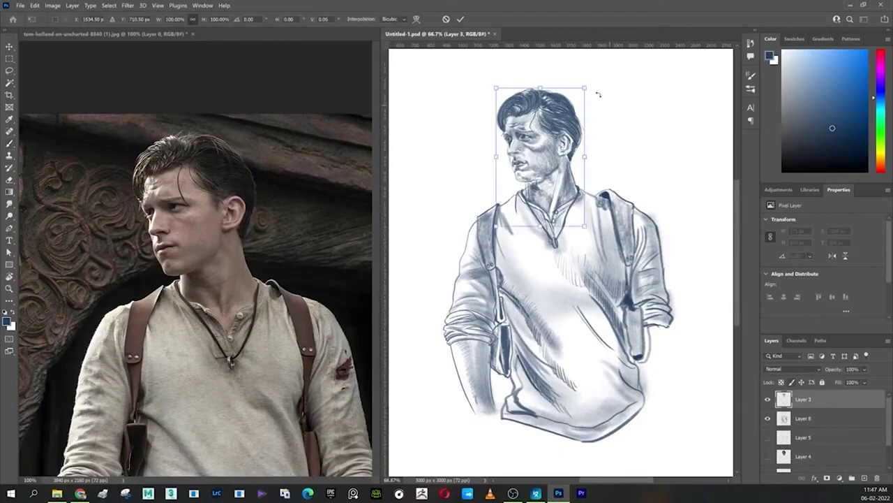
left_click_drag(585, 87, 591, 78)
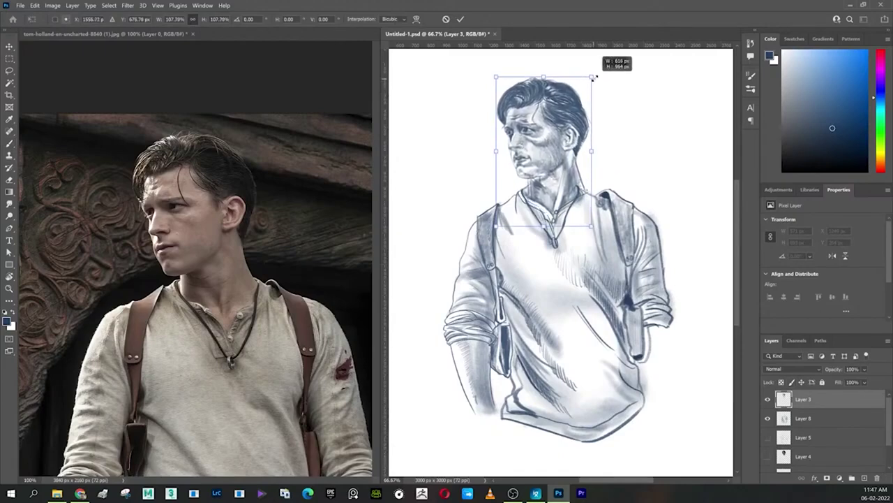
left_click_drag(592, 78, 594, 82)
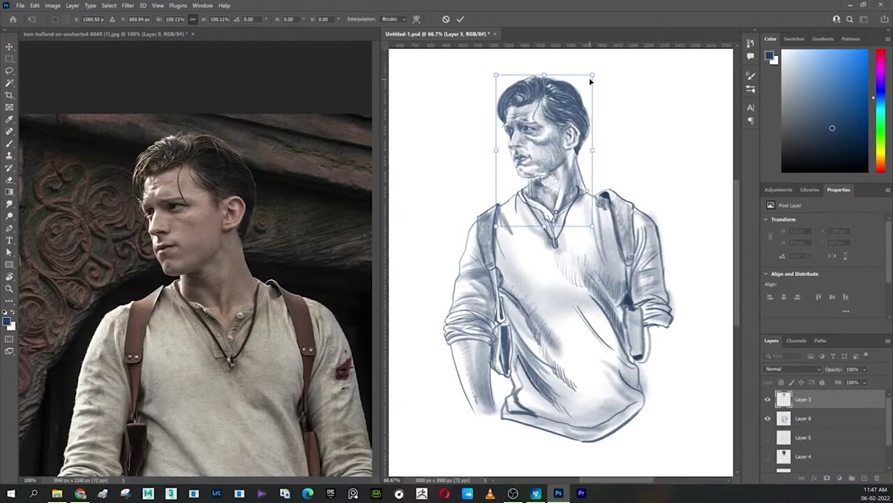
left_click_drag(592, 74, 589, 79)
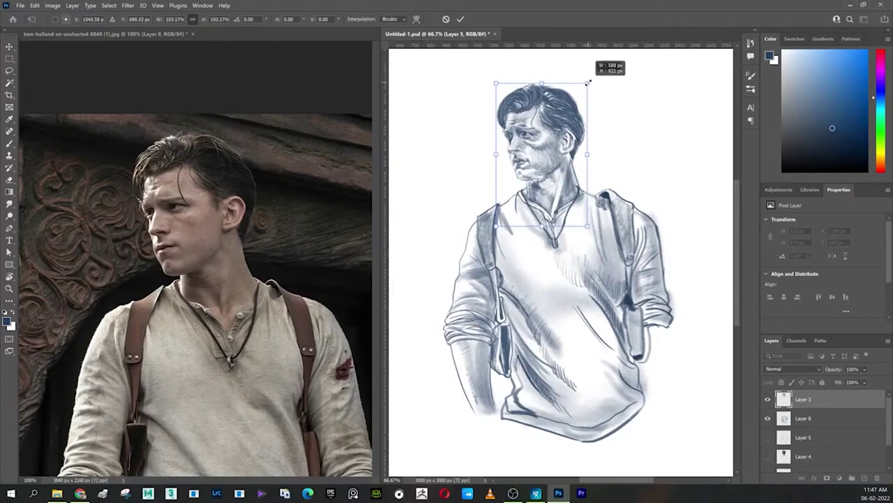
left_click_drag(589, 81, 593, 74)
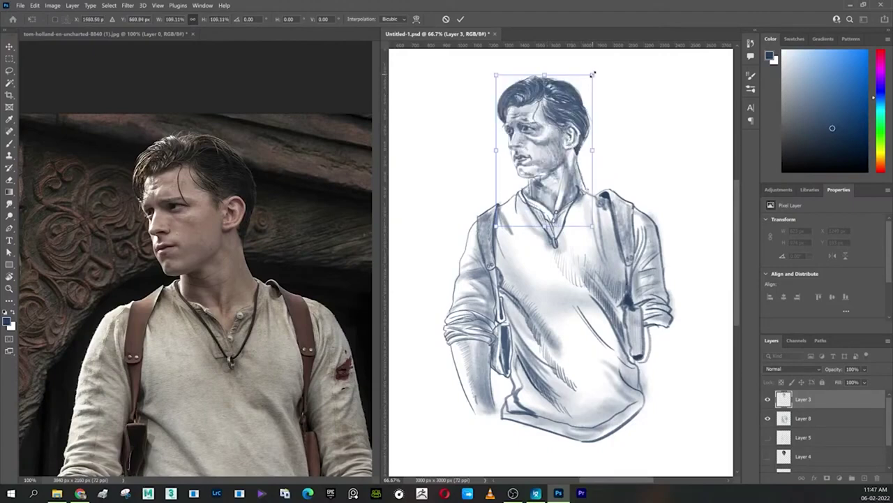
left_click_drag(592, 73, 590, 79)
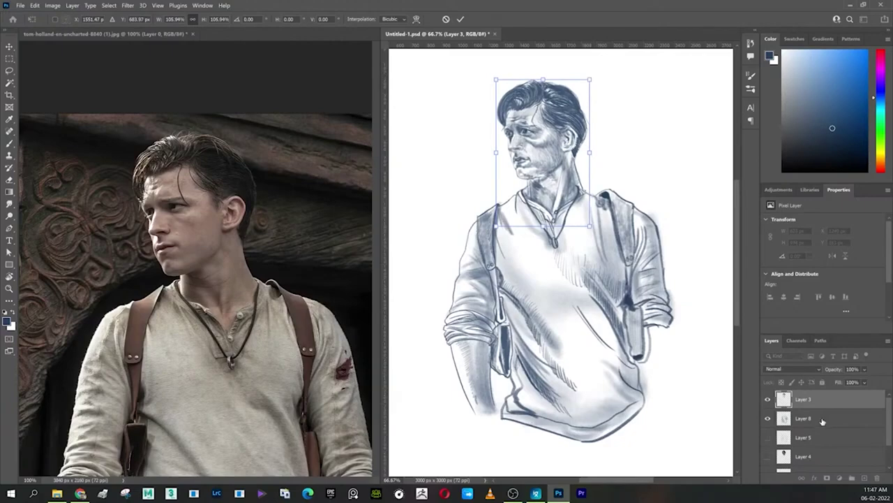
key("Return")
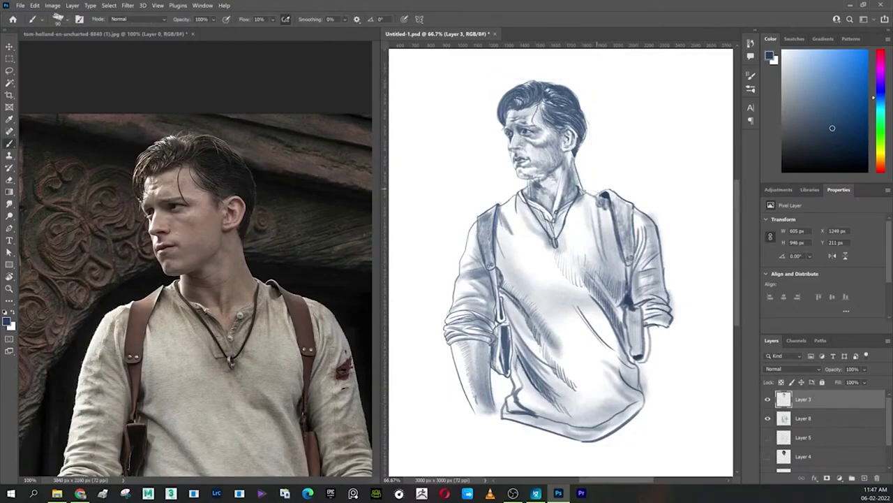
Step: Warp Layer 8's body drawing so the upper-right shoulder shifts slightly outward
left_click(796, 417)
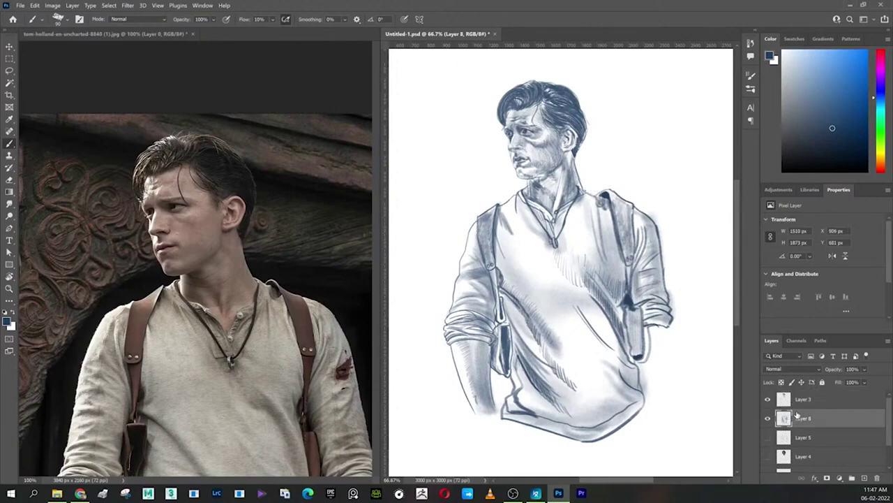
key("ctrl+t")
right_click(579, 185)
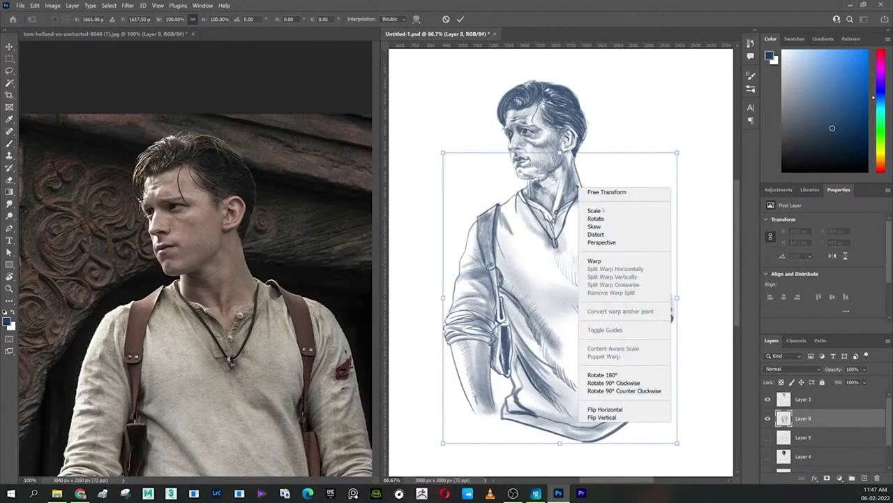
left_click(590, 263)
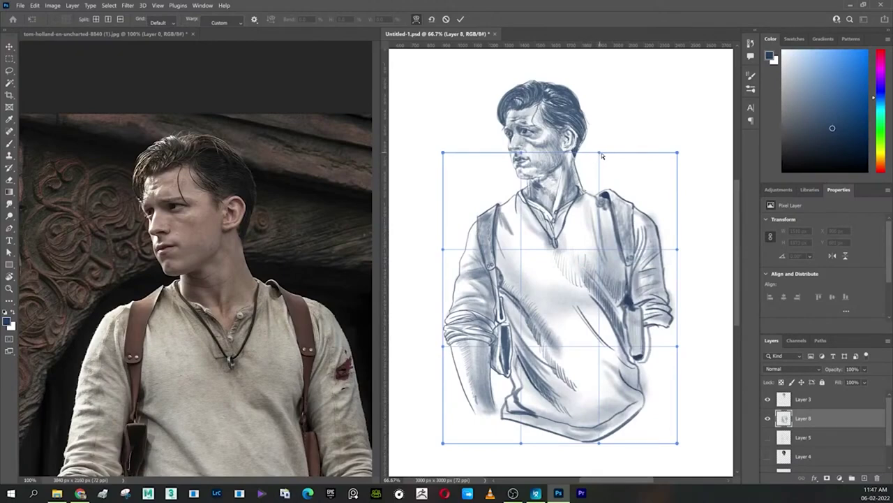
left_click_drag(600, 153, 613, 152)
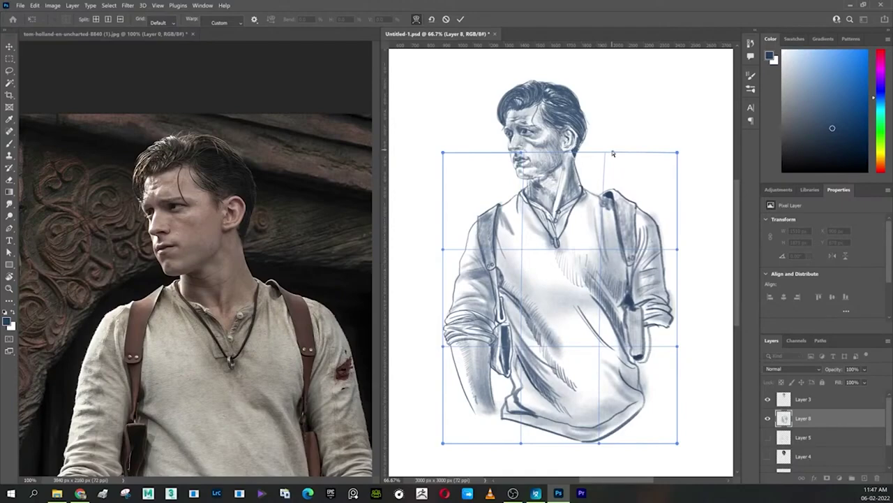
key("Return")
Step: Brush the right sleeve cuff edge and undo the stray strokes beyond it
key("b")
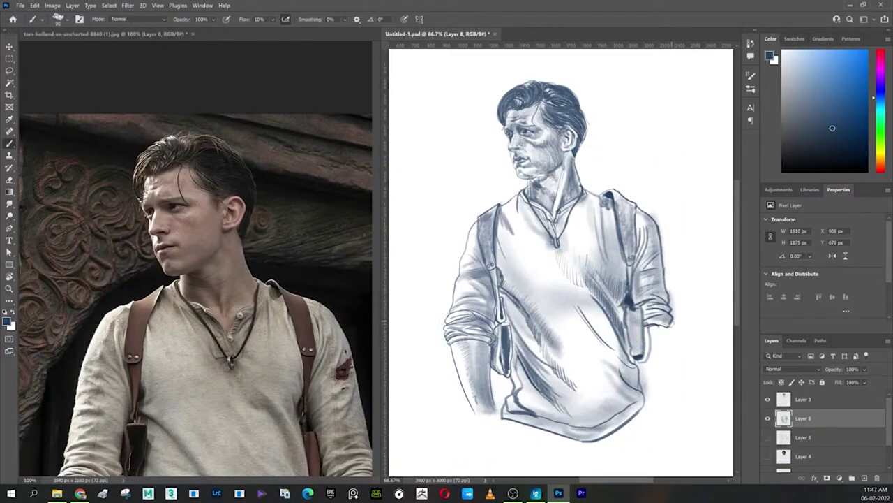
mouse_move(671, 328)
left_mouse_down()
mouse_move(669, 319)
mouse_move(688, 329)
mouse_move(694, 300)
mouse_move(700, 305)
left_mouse_up()
key("ctrl+z")
key("ctrl+z")
key("ctrl+z")
key("l")
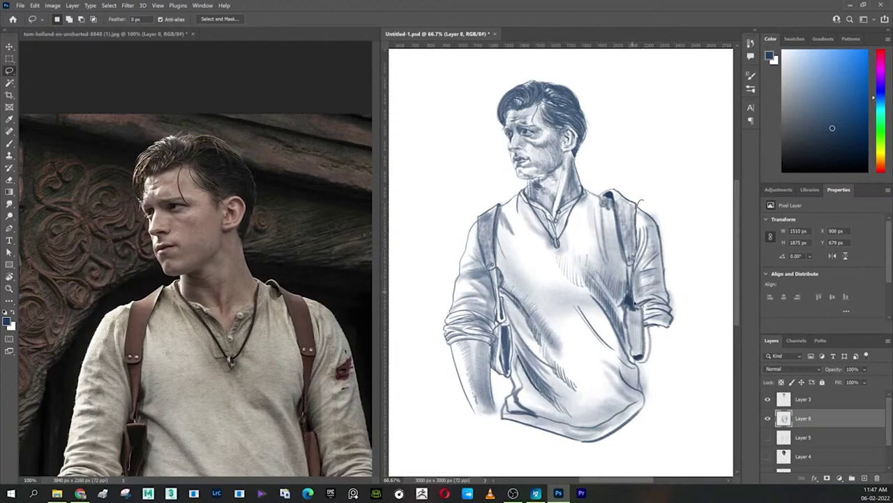
Step: Lasso-cut the right sleeve and paste it onto a new layer placed on the arm
mouse_move(637, 306)
left_mouse_down()
mouse_move(664, 203)
mouse_move(639, 199)
left_mouse_up()
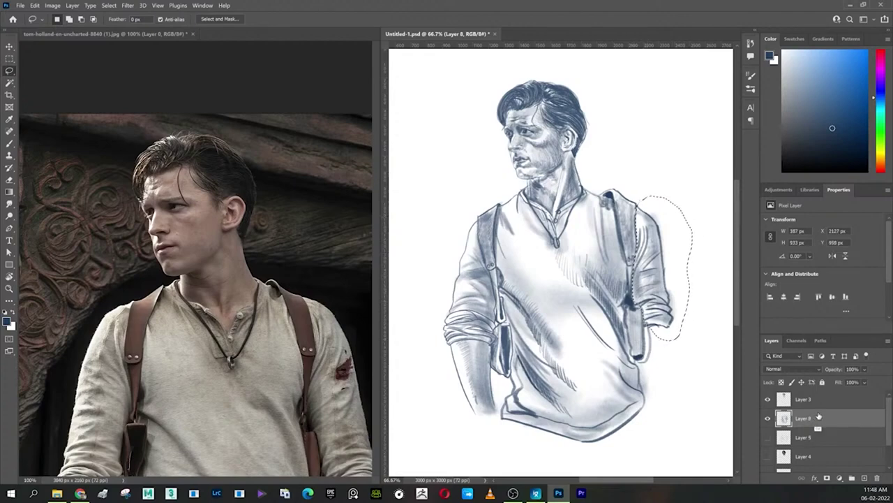
key("Delete")
key("ctrl+d")
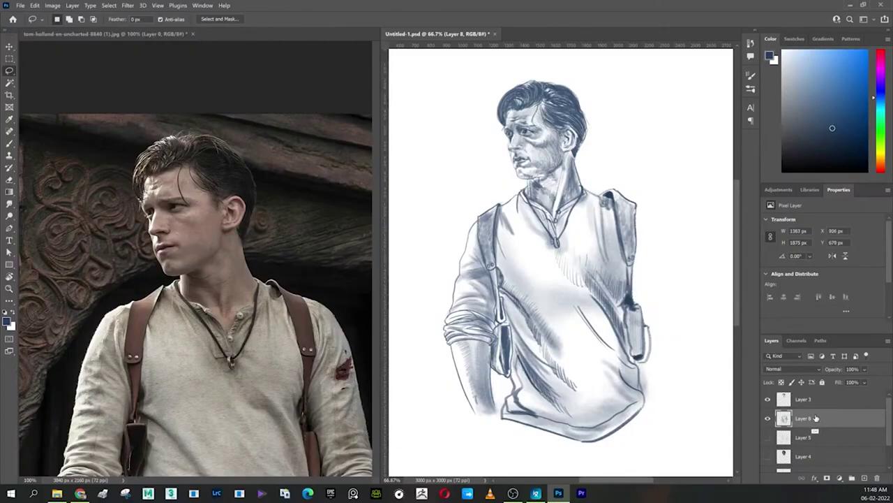
key("ctrl+comma")
key("ctrl+comma")
key("ctrl+z")
key("ctrl+z")
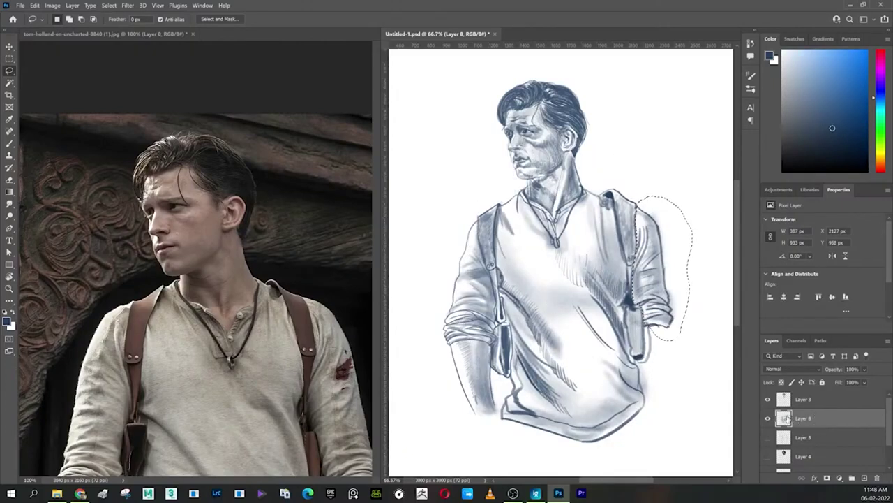
key("ctrl+shift+z")
key("ctrl+shift+z")
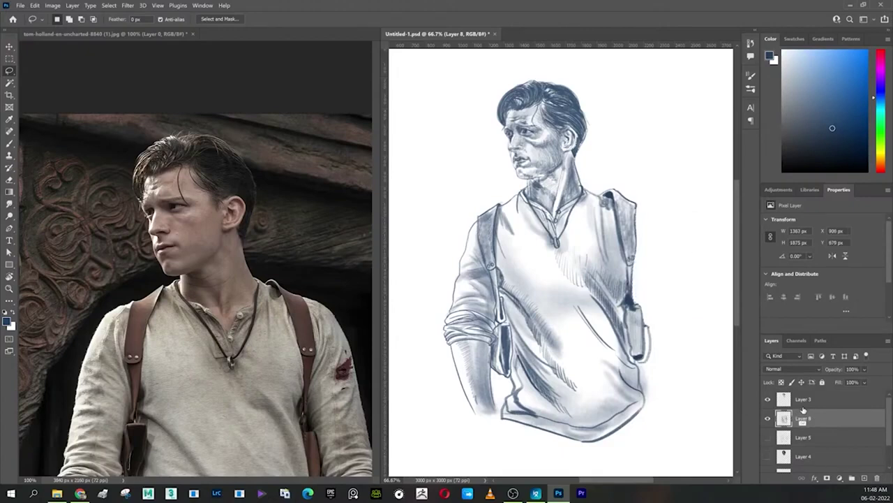
key("ctrl+v")
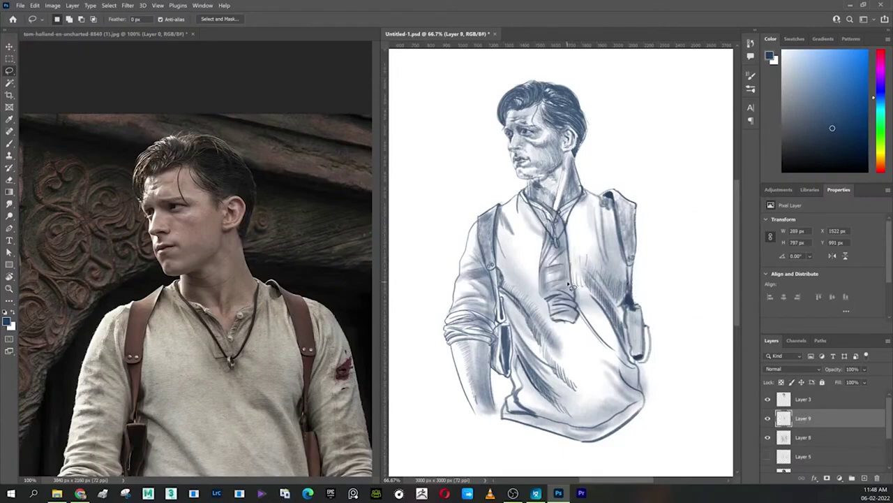
key("v")
left_click_drag(566, 293, 663, 293)
Step: Rotate the pasted arm to about -5° and nudge it against the torso
key("ctrl+t")
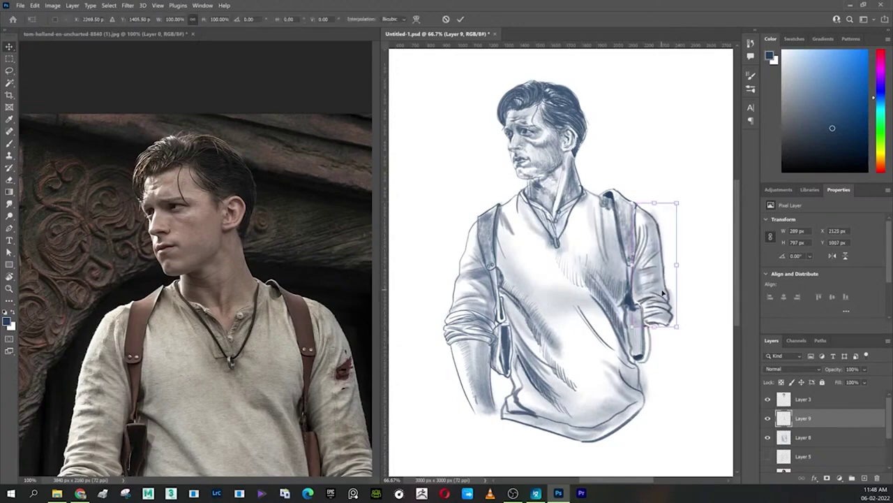
key("Right")
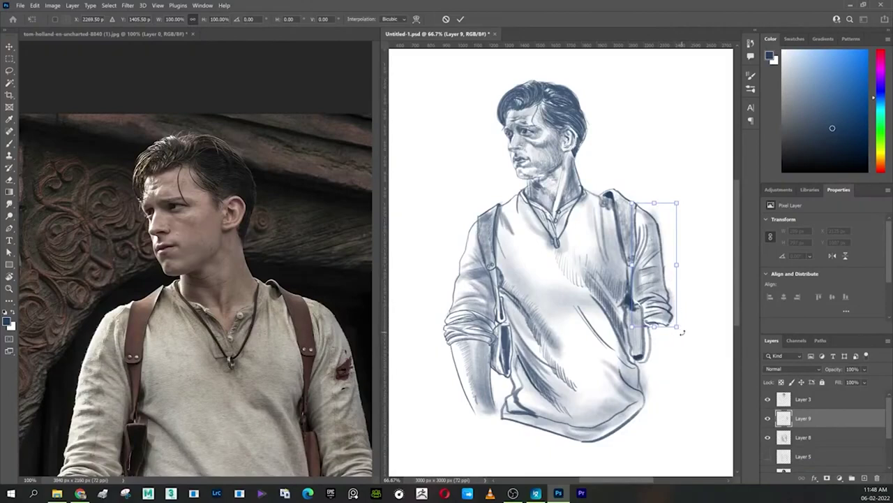
left_click_drag(682, 333, 697, 327)
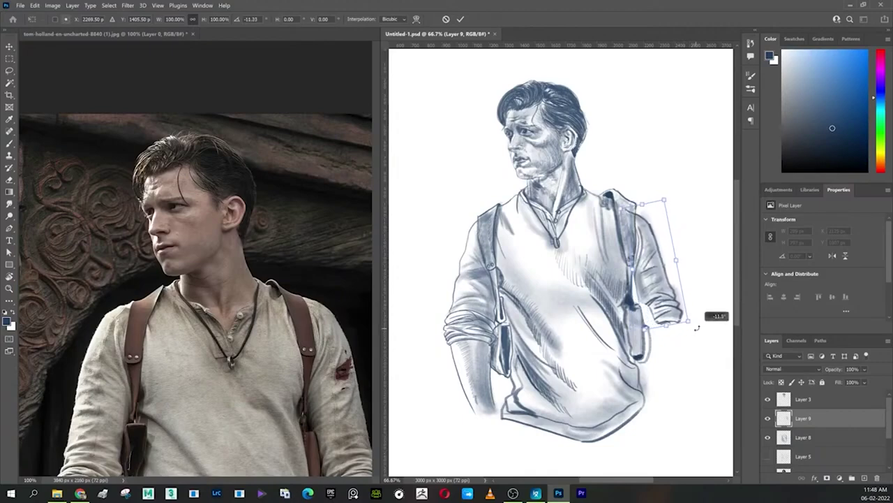
left_click_drag(656, 274, 665, 269)
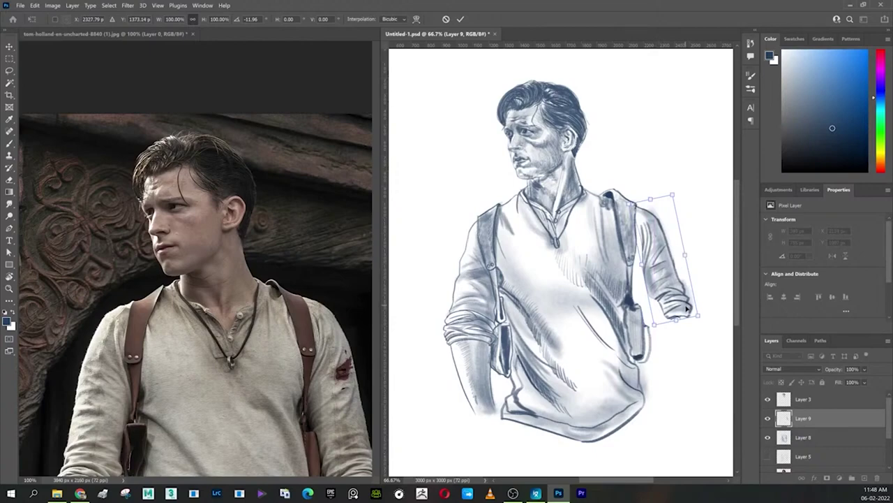
left_click_drag(703, 321, 700, 327)
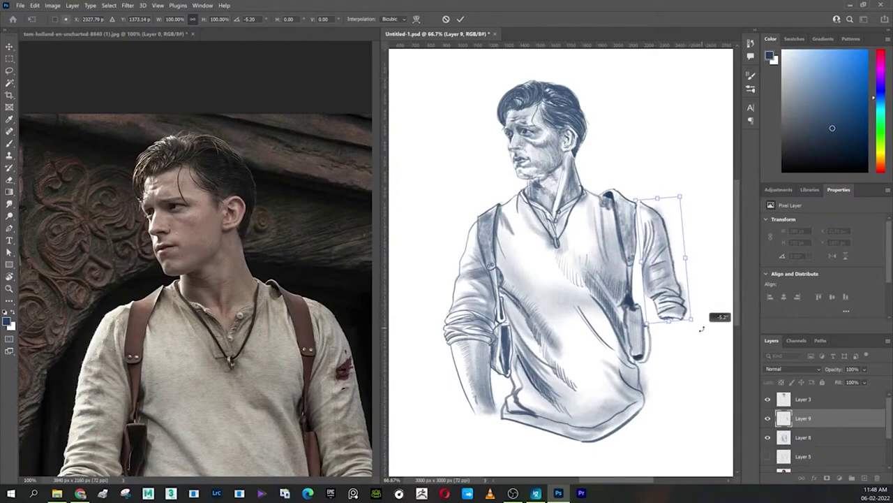
left_click_drag(678, 279, 674, 282)
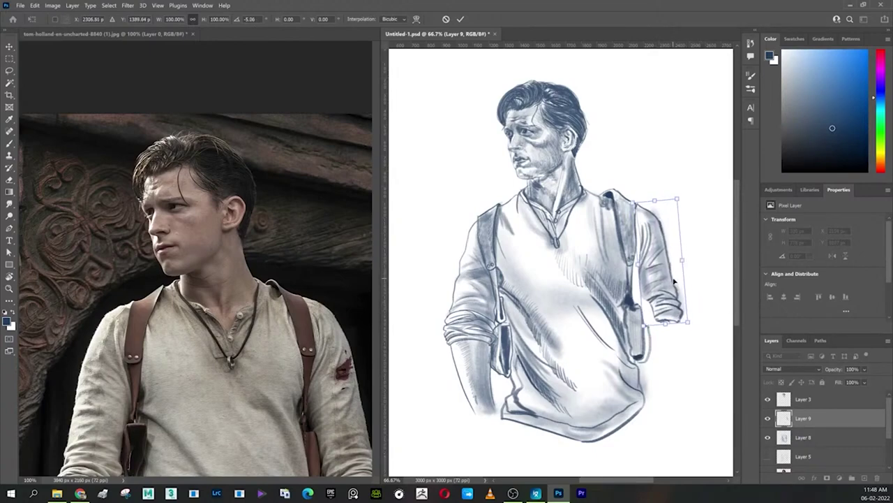
key("Return")
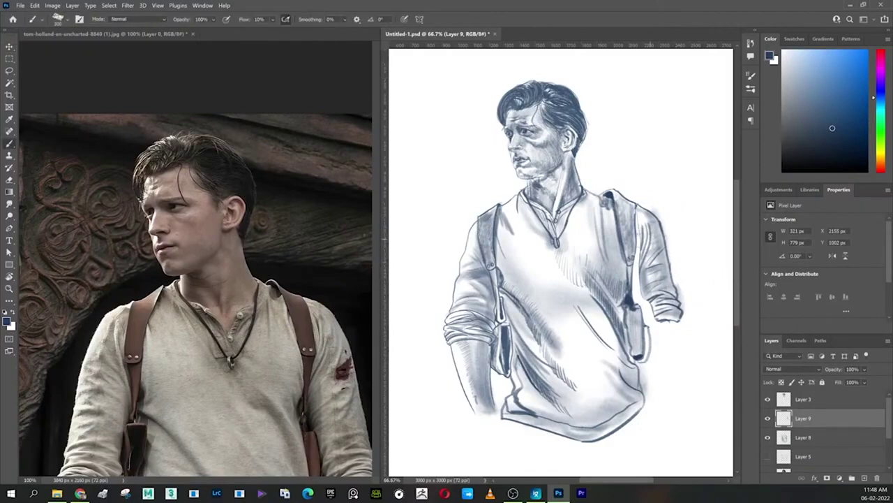
Step: On Layer 9, darken the right strap, outline the sleeve cuff and redraw the forearm edge
left_click(804, 436, "ctrl")
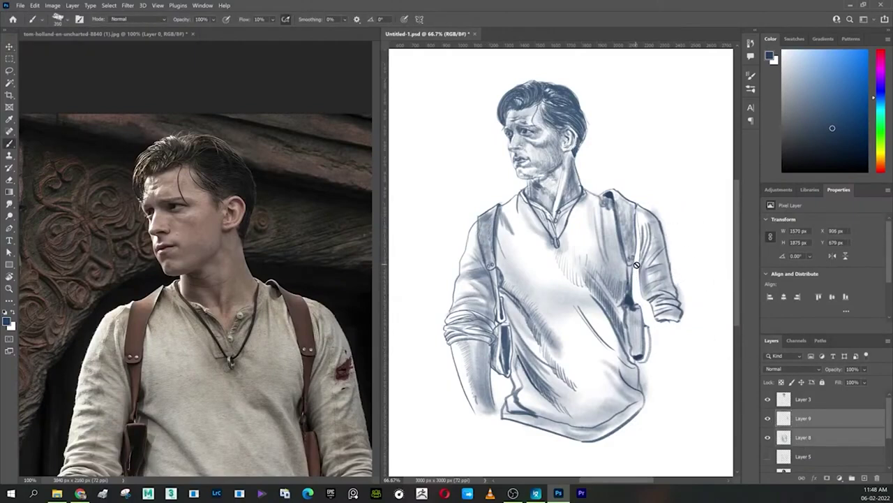
left_click(803, 418)
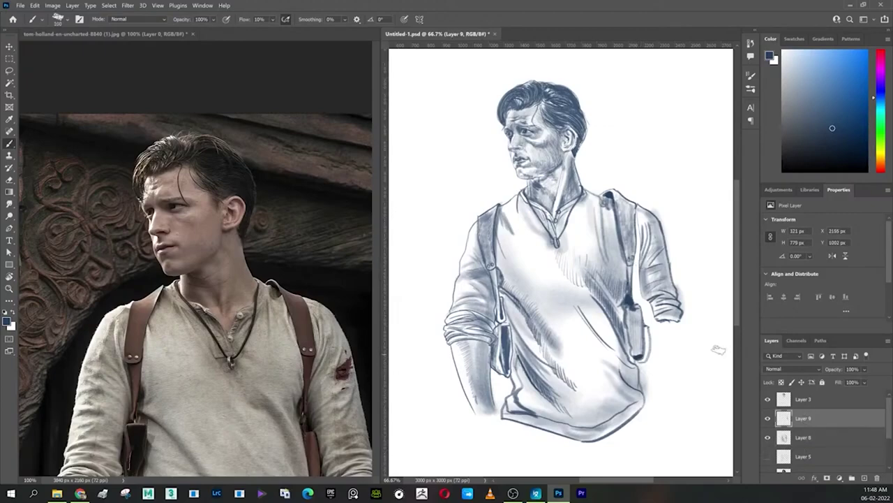
left_click_drag(636, 258, 634, 271)
mouse_move(638, 229)
left_mouse_down()
mouse_move(634, 285)
mouse_move(642, 303)
mouse_move(633, 300)
mouse_move(653, 304)
mouse_move(658, 327)
mouse_move(675, 320)
mouse_move(660, 367)
left_mouse_up()
left_click_drag(653, 335, 668, 372)
left_click_drag(667, 317, 688, 324)
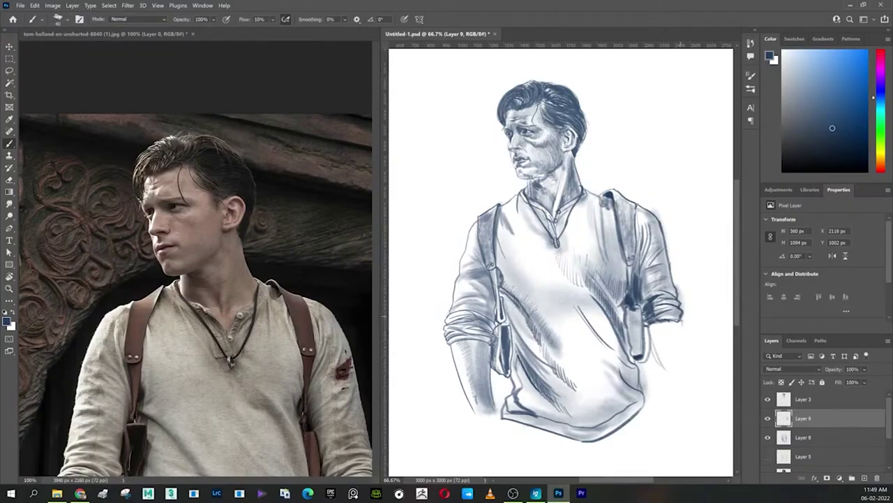
left_click_drag(683, 318, 684, 402)
key("ctrl+z")
left_click_drag(681, 319, 677, 402)
Step: Add pencil strokes beside the shirt hem and deepen the strap and holster shading
left_click_drag(648, 346, 656, 408)
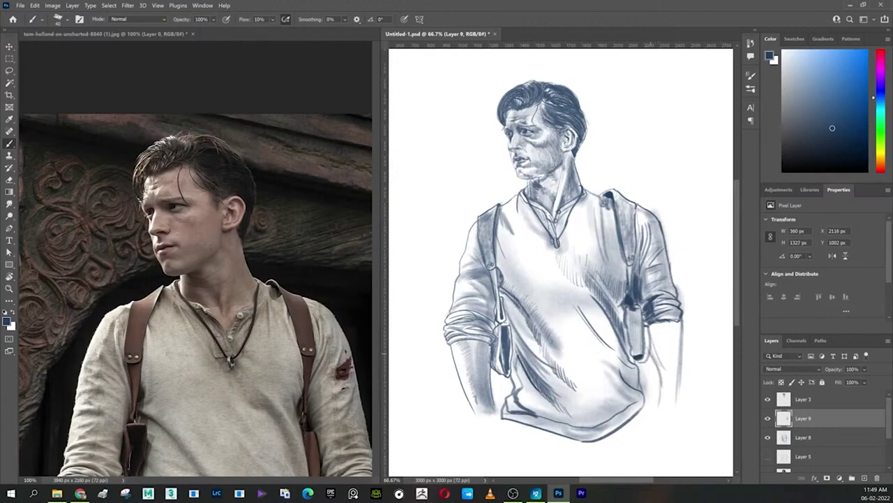
mouse_move(646, 353)
left_mouse_down()
mouse_move(659, 403)
mouse_move(650, 409)
left_mouse_up()
left_click_drag(678, 320, 675, 415)
left_click_drag(649, 358, 652, 417)
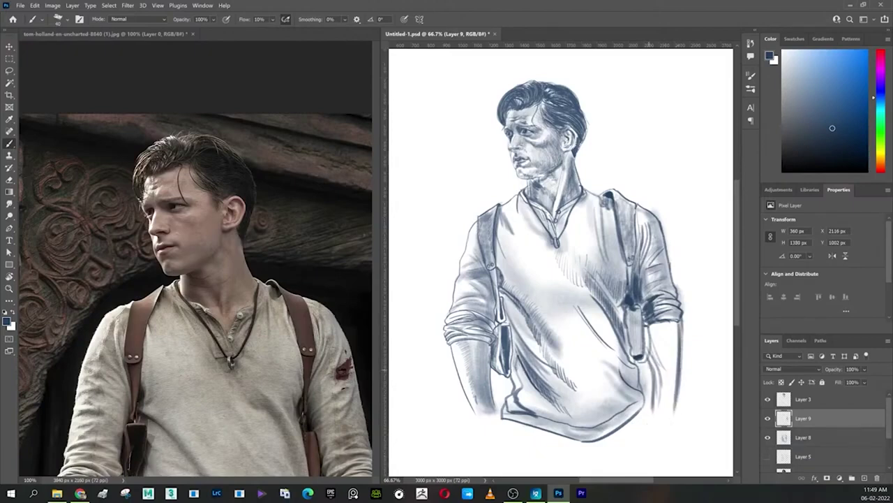
left_click_drag(644, 359, 655, 421)
left_click_drag(649, 325, 640, 353)
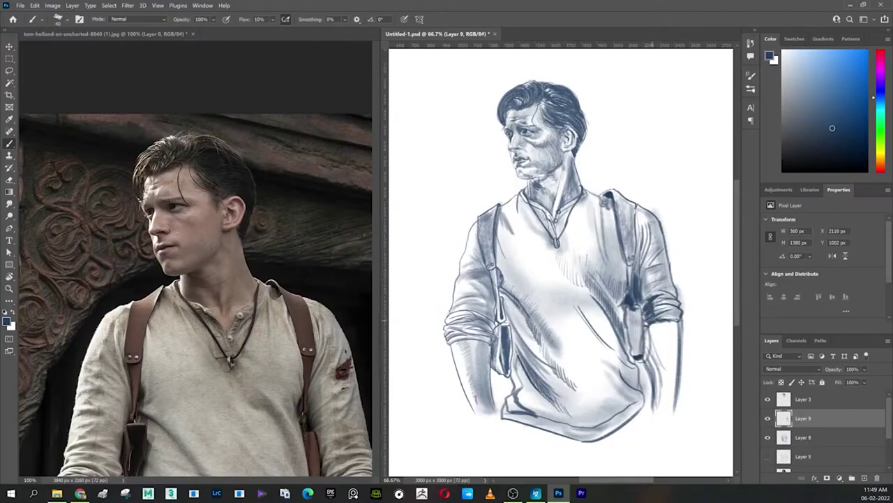
mouse_move(652, 328)
left_mouse_down()
mouse_move(644, 360)
mouse_move(652, 412)
left_mouse_up()
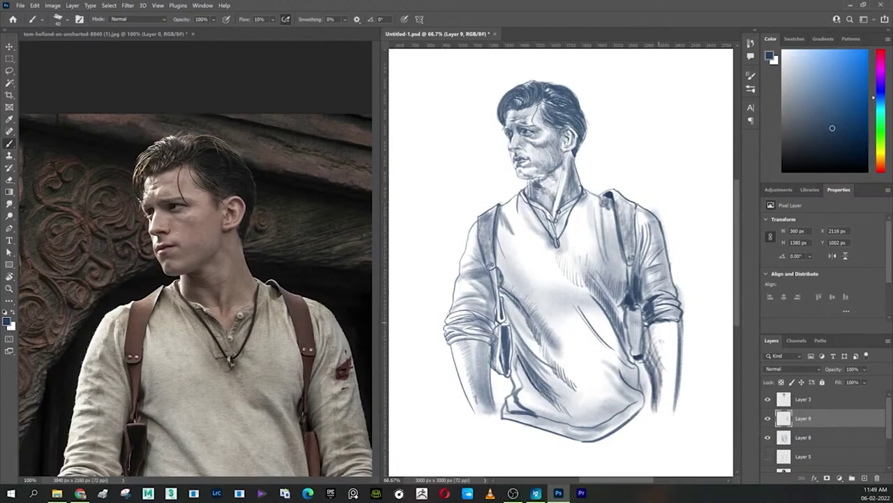
Step: Add vertical strokes along the right forearm edge and sketch the lower-left shirt hem
left_click_drag(677, 326, 673, 398)
left_click_drag(673, 347, 668, 409)
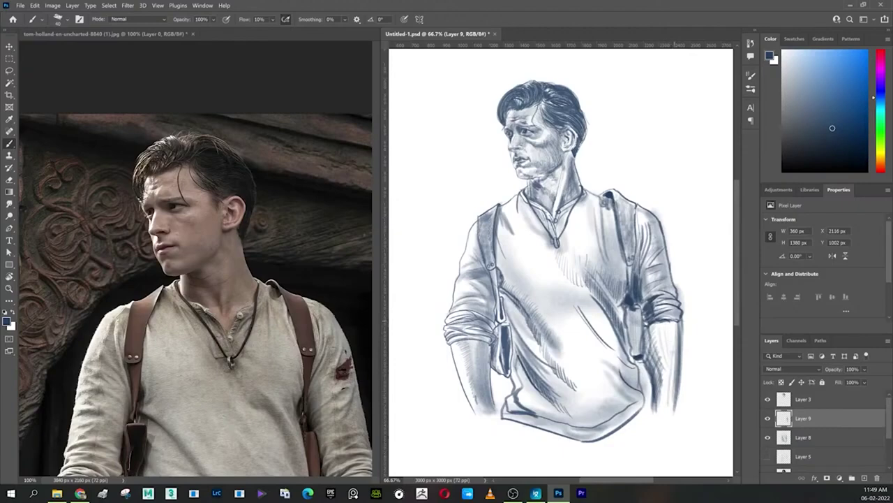
left_click_drag(675, 325, 668, 407)
mouse_move(677, 348)
left_mouse_down()
mouse_move(670, 403)
mouse_move(644, 417)
left_mouse_up()
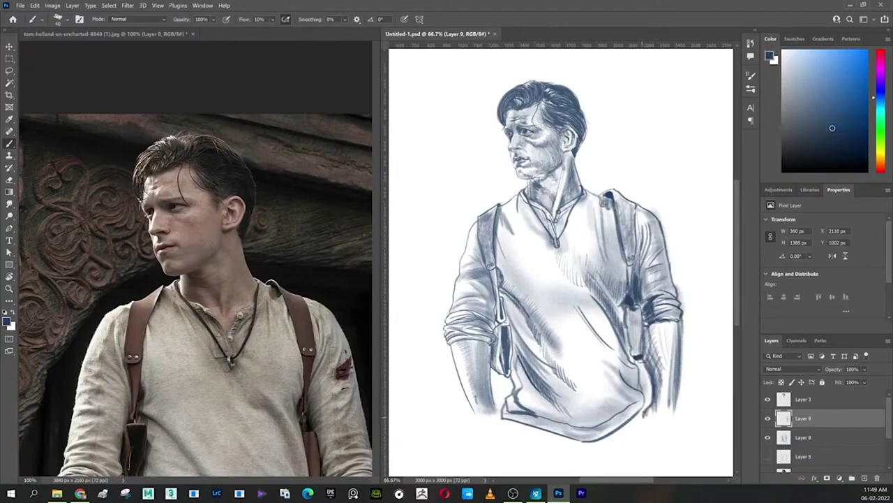
left_click_drag(680, 396, 677, 416)
mouse_move(500, 406)
left_mouse_down()
mouse_move(495, 416)
mouse_move(511, 426)
left_mouse_up()
left_click_drag(472, 401, 479, 427)
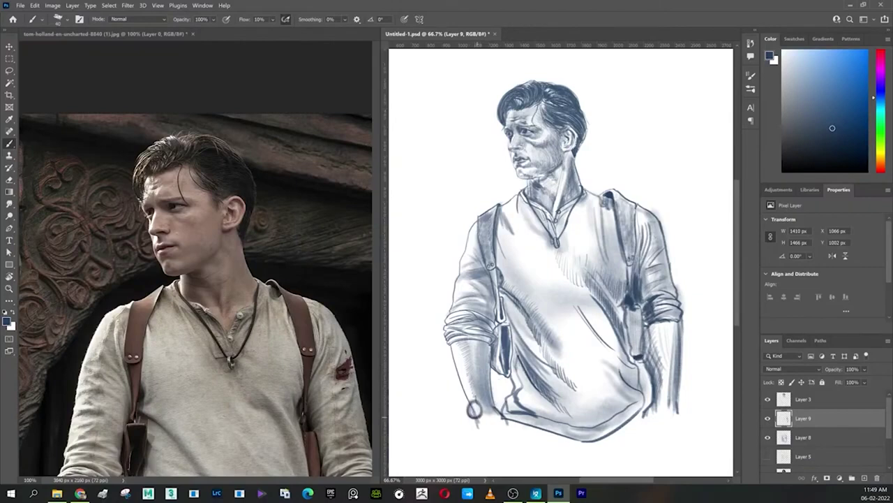
Step: Touch up the lower-left hem and wristwatch, lightening one spot in white
left_click_drag(474, 410, 469, 412)
key("x")
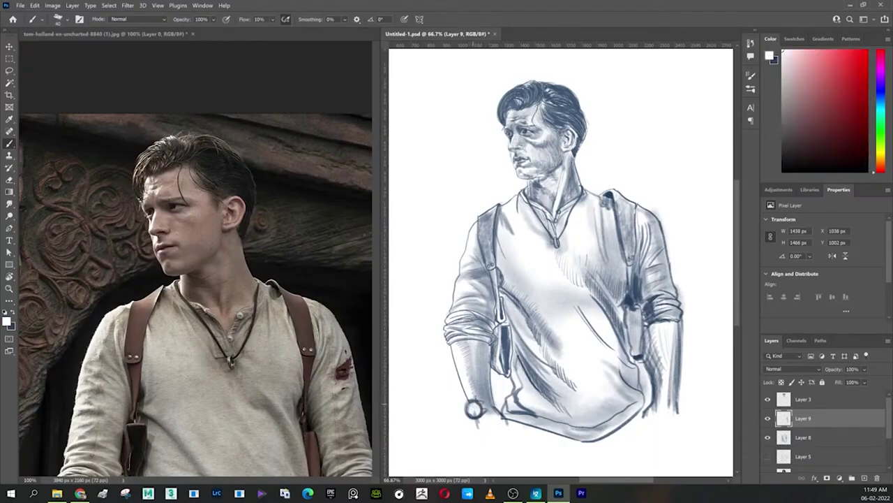
left_click_drag(474, 409, 475, 409)
key("x")
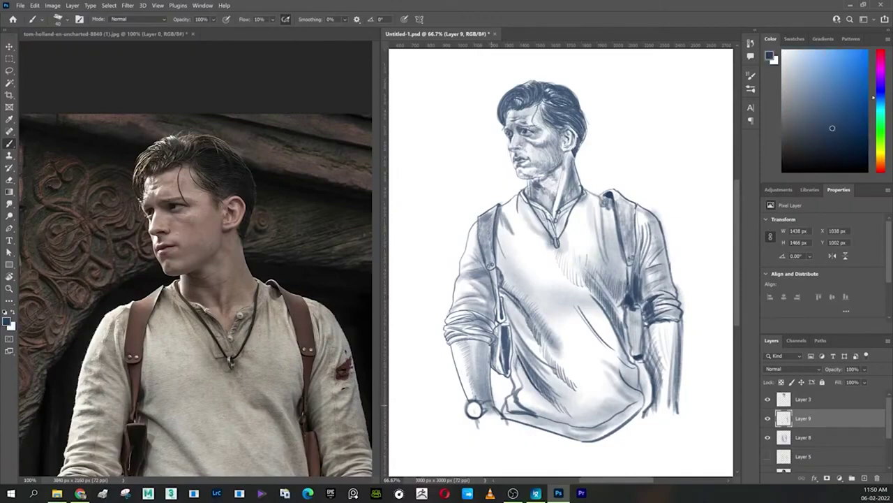
left_click_drag(474, 409, 493, 401)
left_click_drag(473, 409, 481, 443)
Step: Hatch the right forearm, diagonal chest shading, and shading around the waist and watch
mouse_move(666, 323)
left_mouse_down()
mouse_move(647, 339)
mouse_move(658, 354)
left_mouse_up()
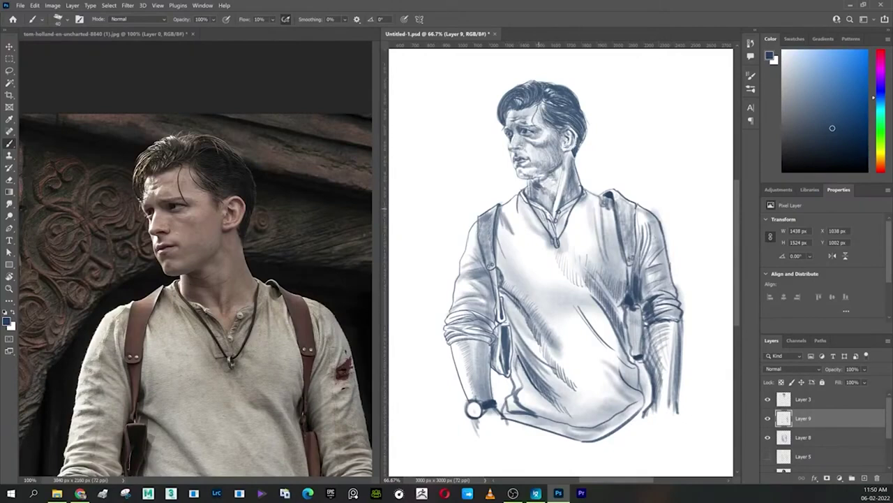
left_click_drag(516, 213, 527, 238)
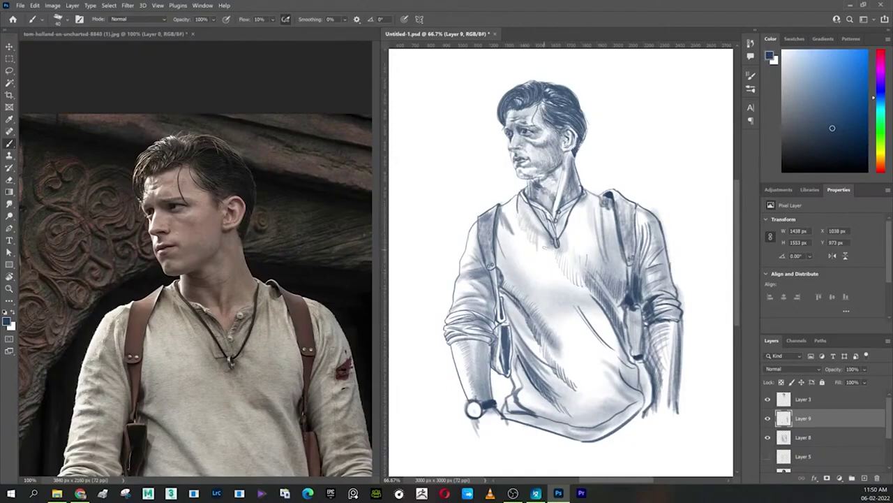
mouse_move(542, 252)
left_mouse_down()
mouse_move(566, 313)
mouse_move(622, 372)
left_mouse_up()
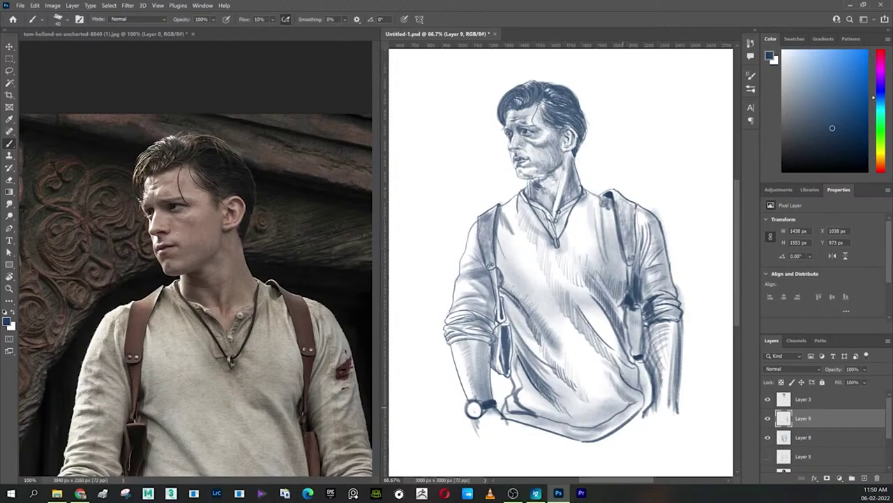
left_click_drag(580, 411, 605, 414)
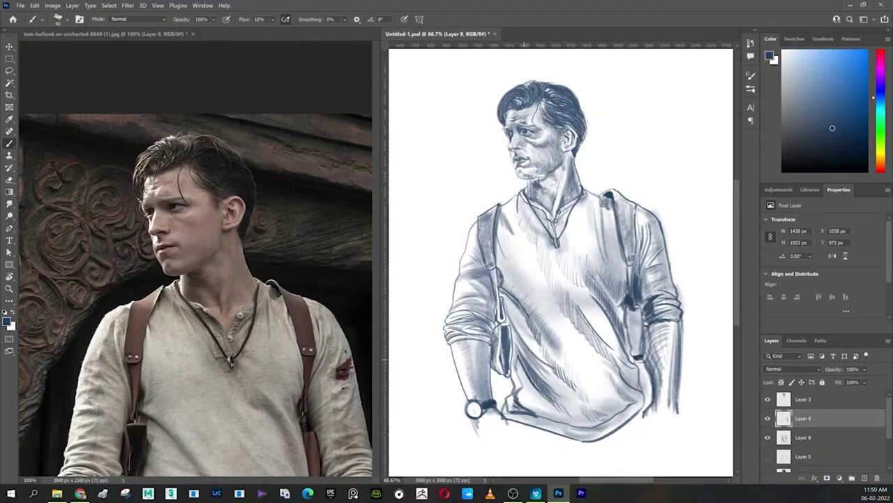
mouse_move(520, 353)
left_mouse_down()
mouse_move(513, 384)
mouse_move(530, 401)
mouse_move(530, 426)
mouse_move(551, 356)
mouse_move(593, 422)
left_mouse_up()
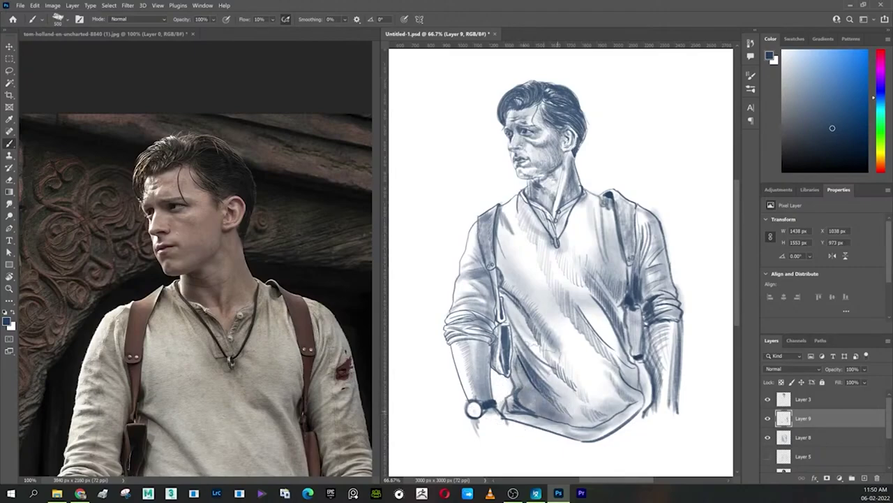
Step: Add darker grey textured shading across the lower shirt and waist
left_click_drag(551, 345, 517, 321)
mouse_move(572, 342)
left_mouse_down()
mouse_move(601, 377)
mouse_move(608, 436)
left_mouse_up()
mouse_move(590, 404)
left_mouse_down()
mouse_move(631, 380)
mouse_move(593, 342)
mouse_move(579, 300)
mouse_move(547, 286)
mouse_move(548, 307)
left_mouse_up()
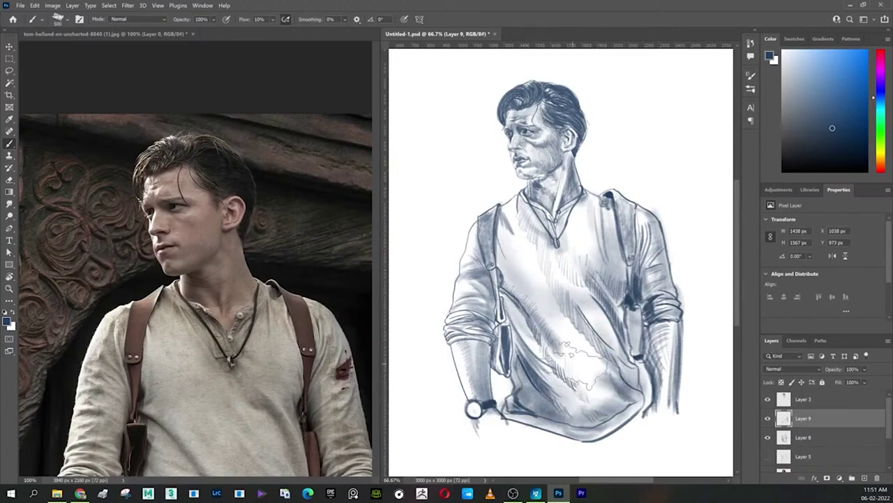
mouse_move(574, 364)
left_mouse_down()
mouse_move(565, 377)
mouse_move(594, 398)
mouse_move(579, 335)
mouse_move(609, 348)
left_mouse_up()
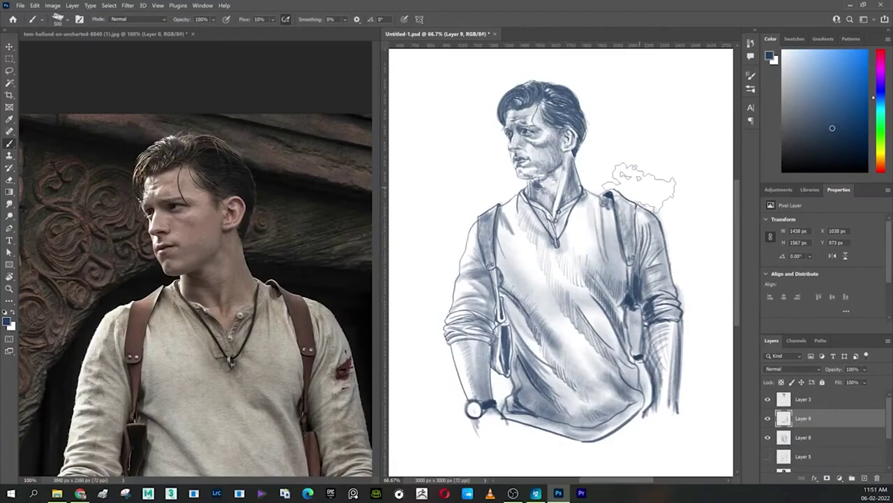
Step: Merge Layer 8 into Layer 9
left_click(800, 440, "ctrl")
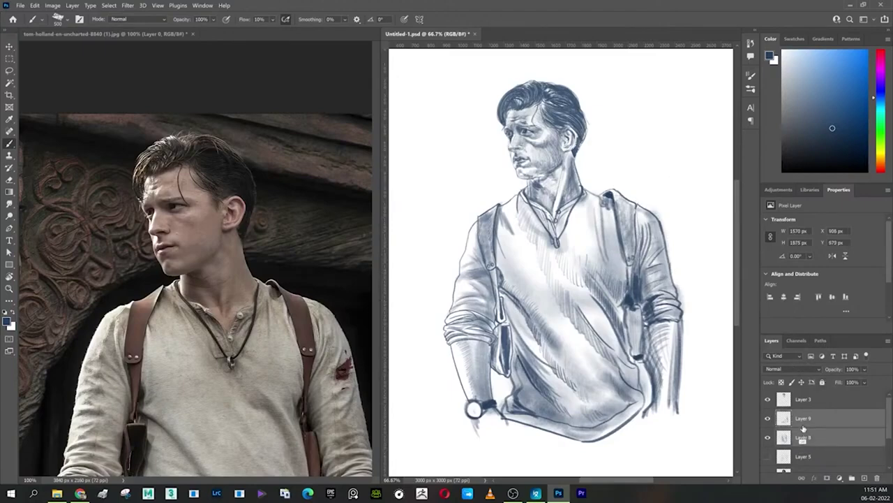
key("ctrl+e")
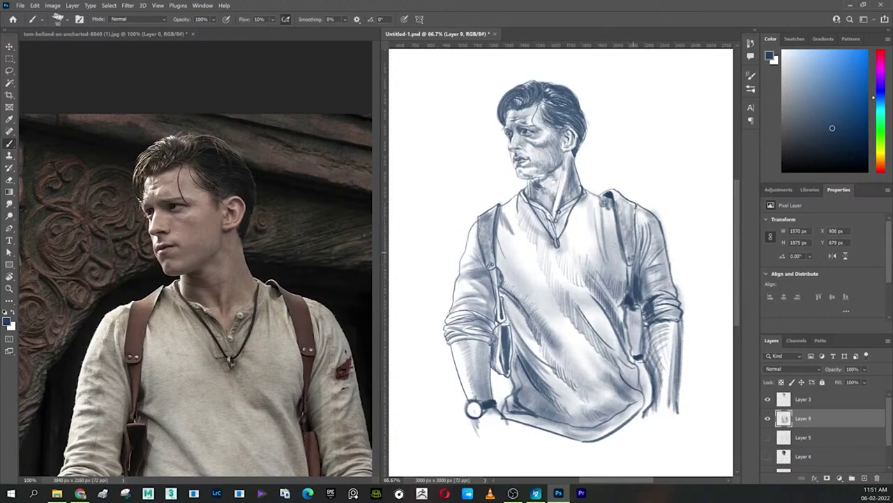
key("x")
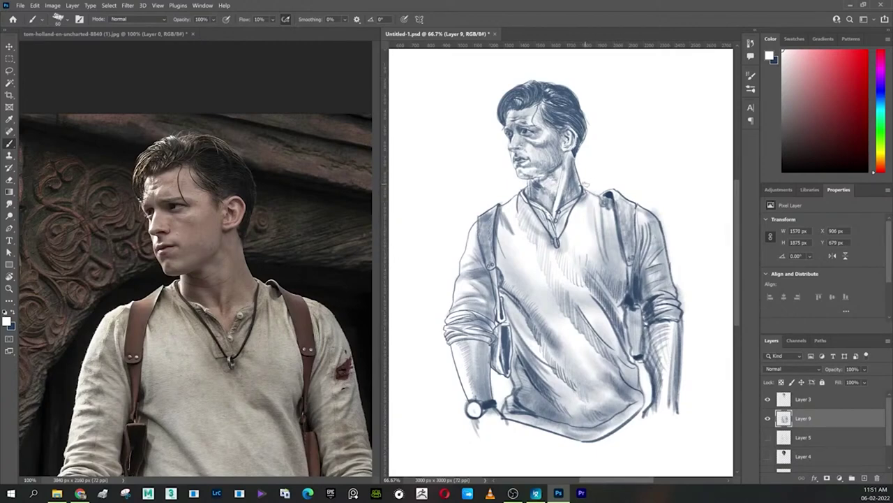
Step: Sample the dark blue-grey and add dark strokes in the right arm shading and below the watch
left_click(585, 183, "alt")
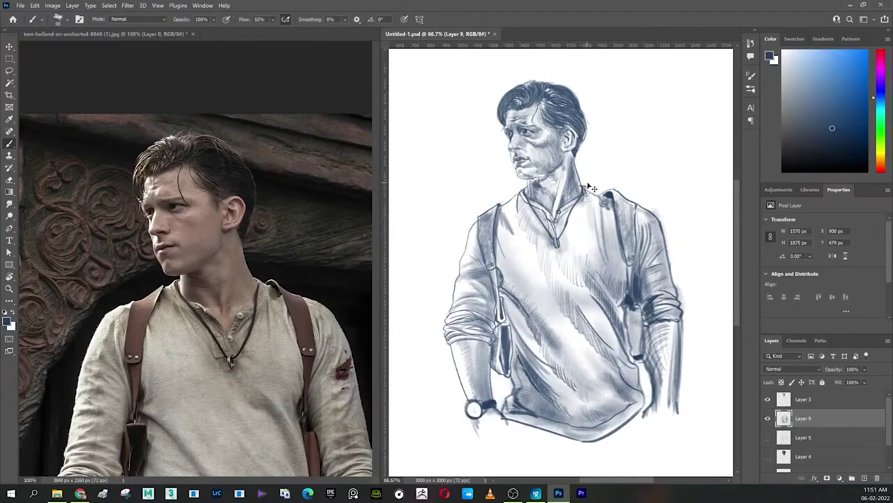
key("bracketleft")
key("bracketleft")
key("bracketleft")
left_click_drag(629, 309, 627, 334)
left_click_drag(642, 301, 647, 363)
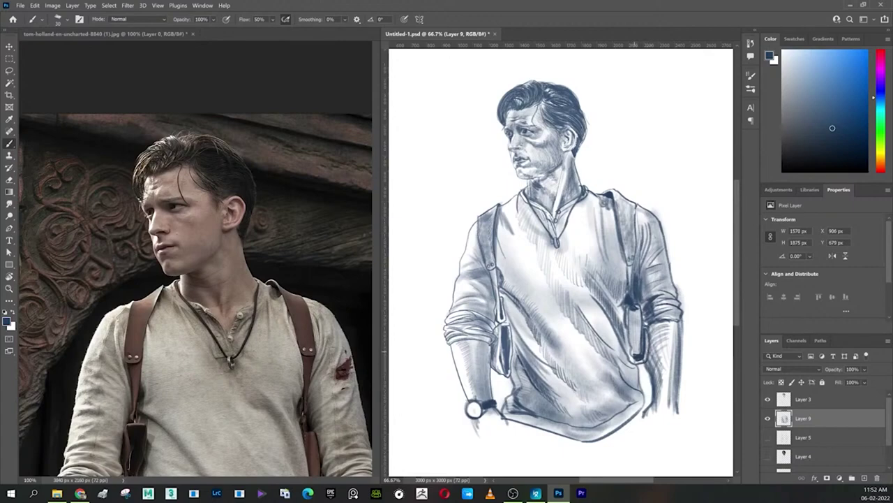
left_click_drag(474, 420, 472, 437)
left_click_drag(495, 408, 515, 428)
key("x")
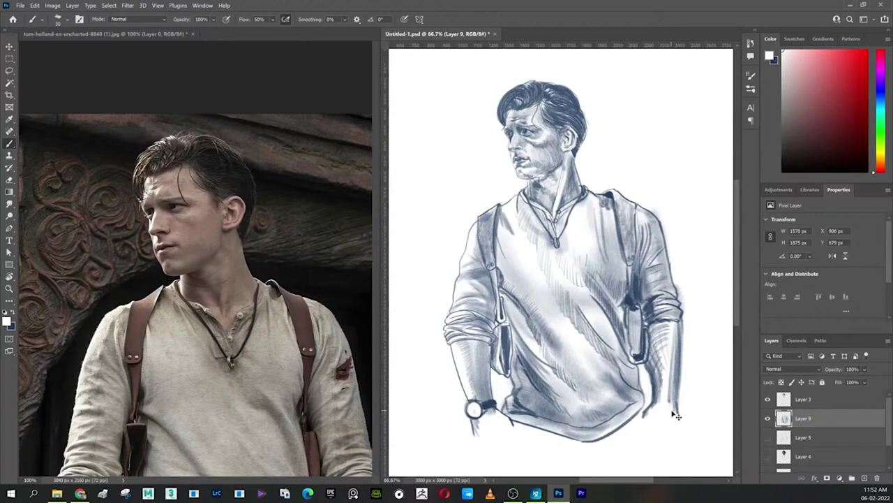
key("ctrl+plus")
key("ctrl+plus")
Step: Centre the view on the face and open Liquify on the Layer 3 head sketch
scroll(672, 412, "up", 5)
scroll(564, 363, "up", 3)
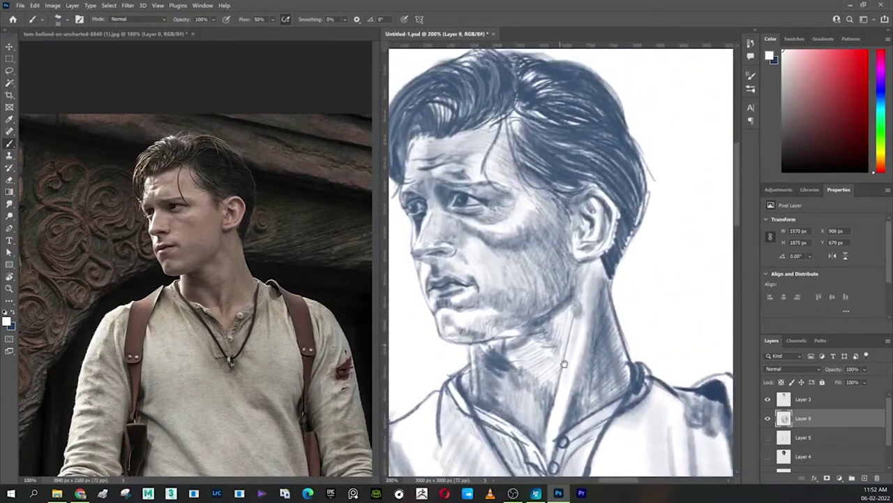
scroll(564, 363, "up", 2)
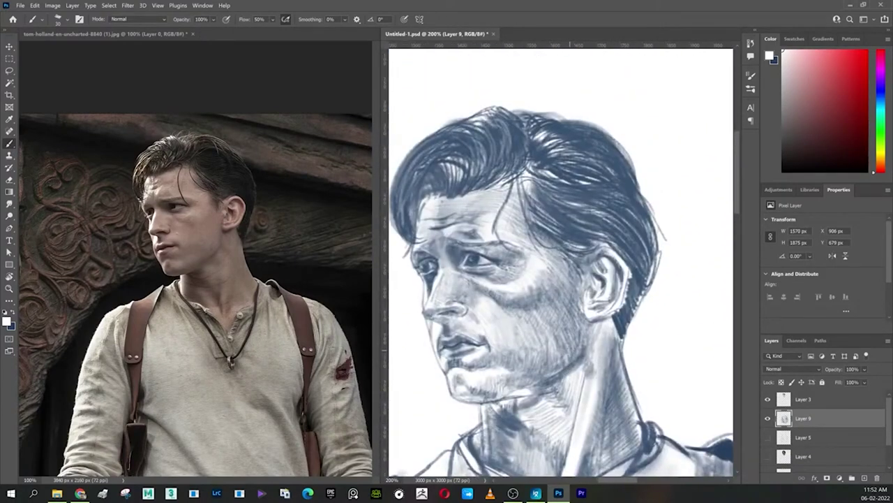
left_click_drag(530, 279, 579, 268)
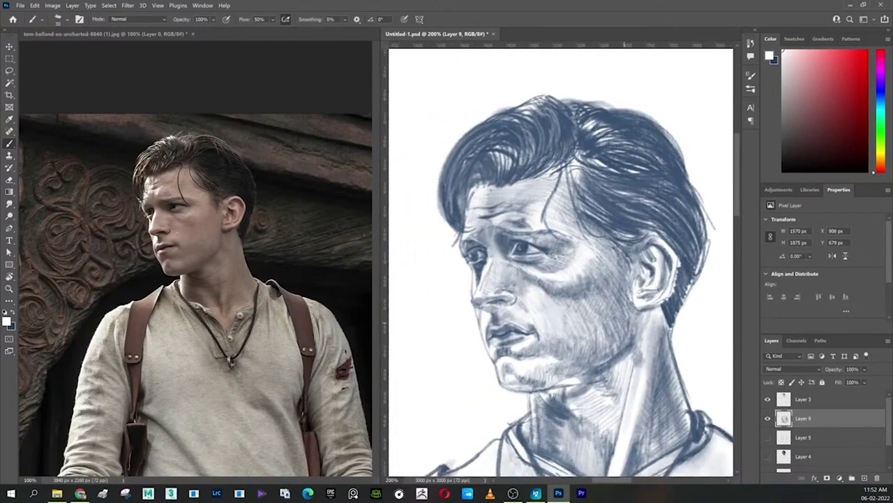
left_click(768, 399)
left_click(811, 399)
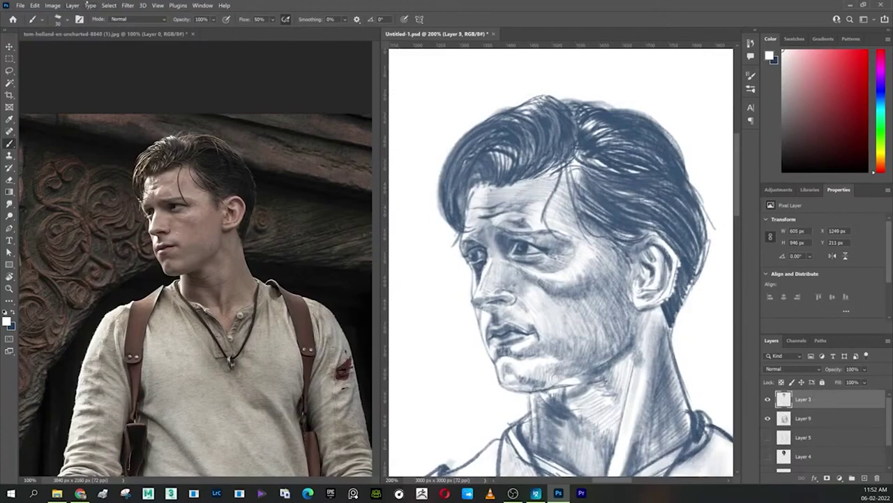
left_click(127, 5)
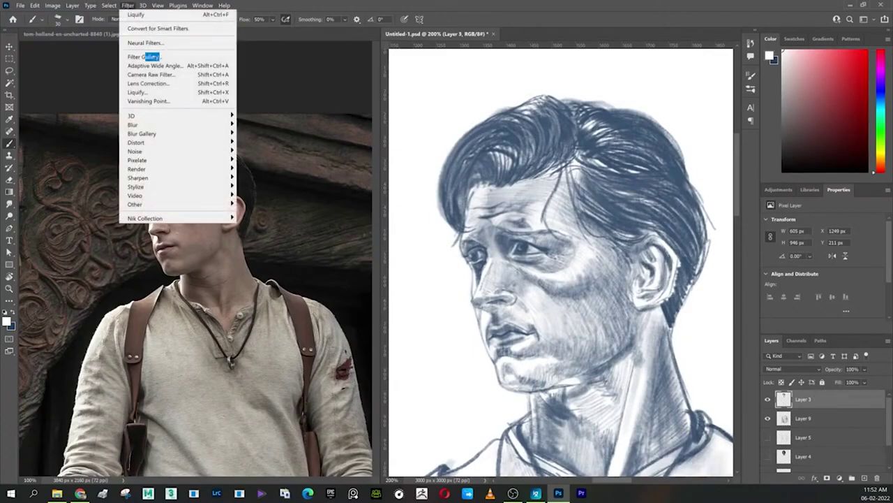
left_click(149, 83)
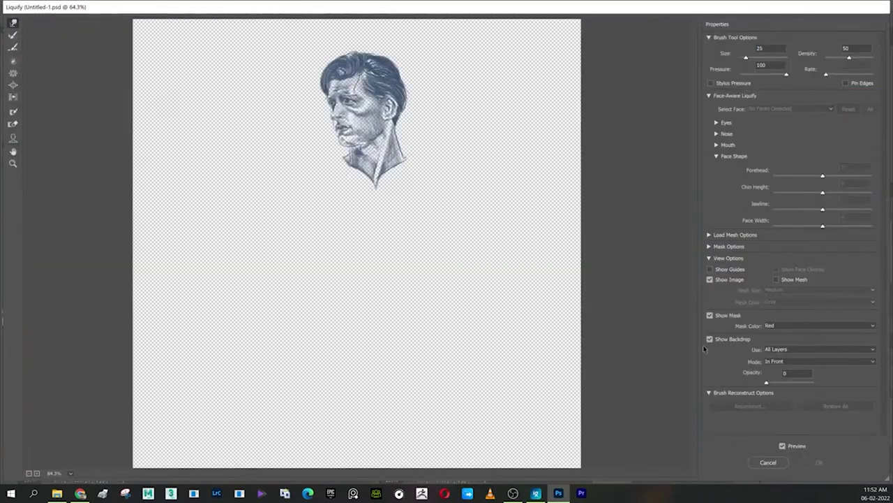
Step: In Liquify, turn off Show Mask and set the backdrop to All Layers at 0 opacity
key("ctrl+plus")
key("ctrl+plus")
key("ctrl+plus")
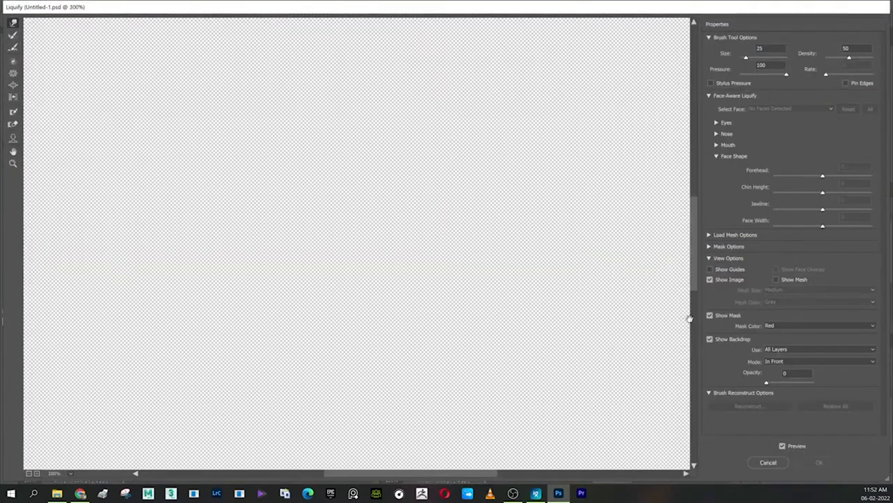
scroll(390, 423, "up", 3)
scroll(441, 423, "up", 3)
scroll(481, 425, "up", 2)
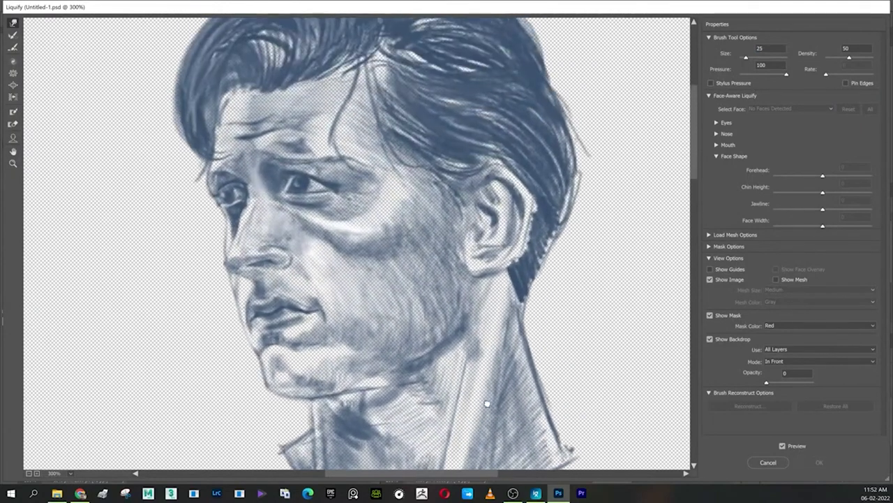
scroll(484, 405, "up", 2)
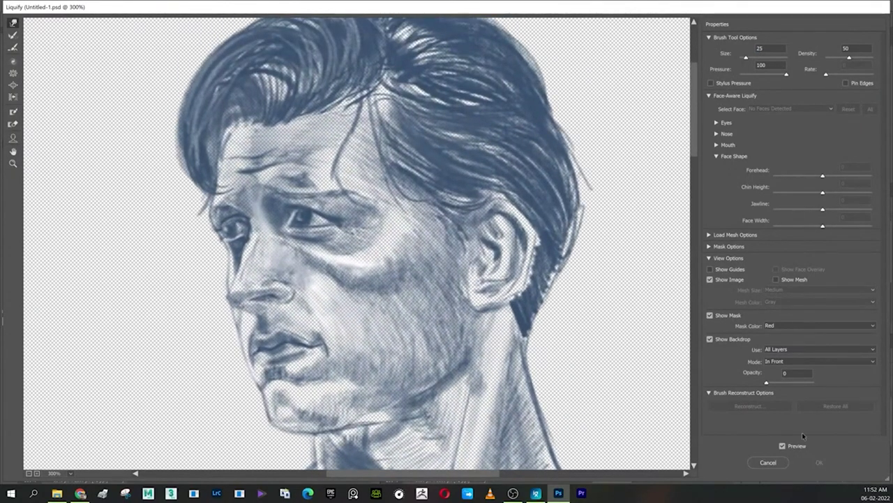
left_click(726, 315)
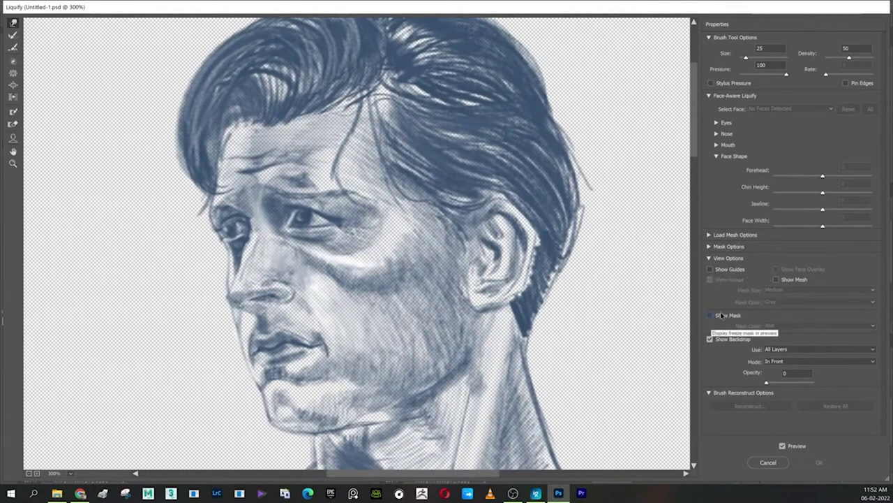
left_click(859, 350)
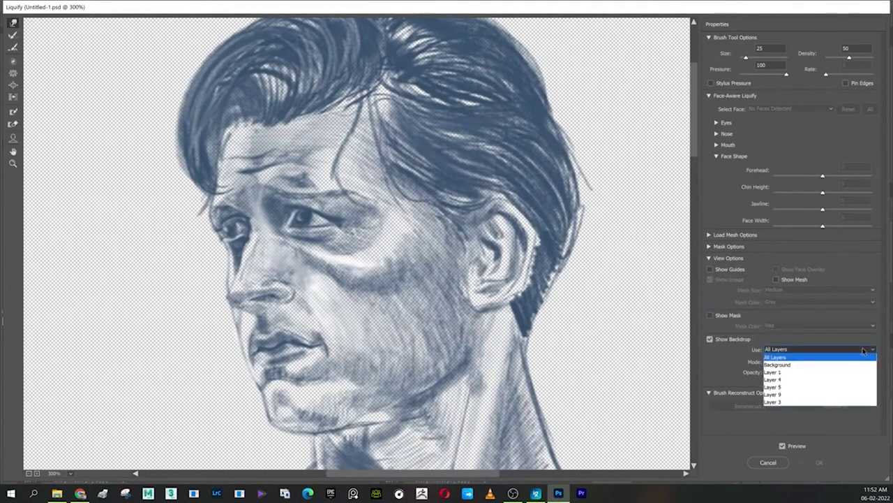
left_click(858, 356)
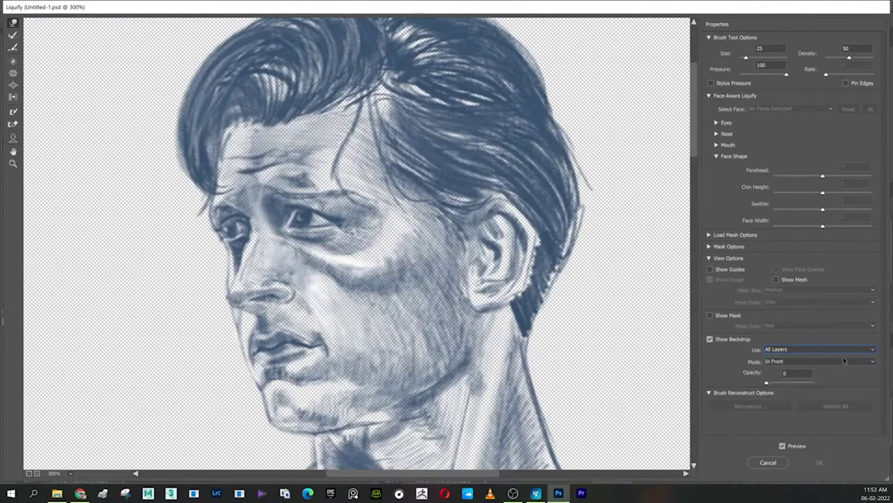
left_click_drag(767, 383, 845, 383)
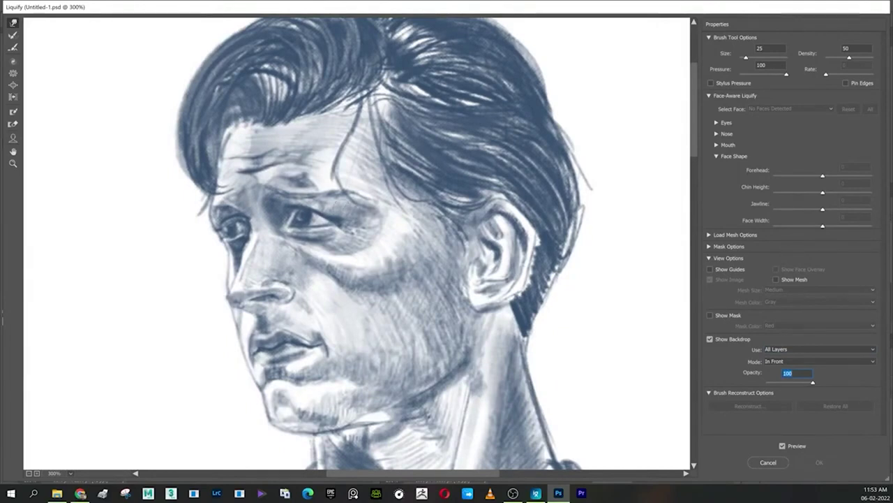
key("Return")
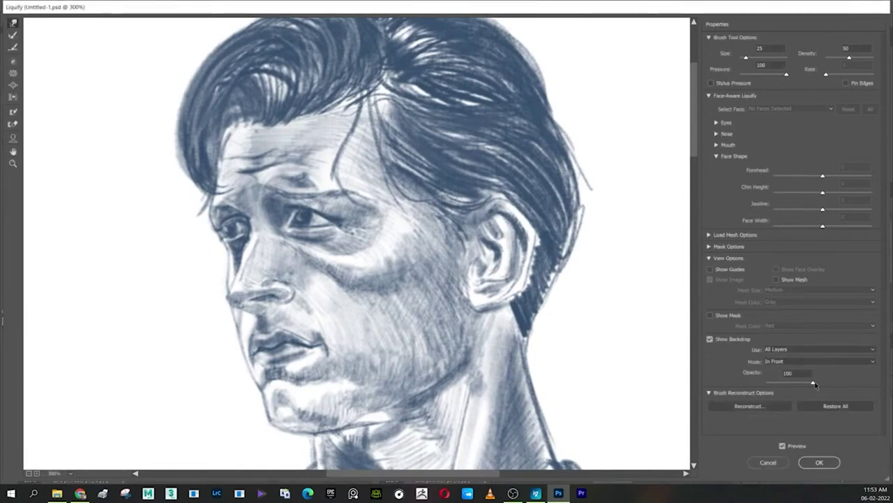
left_click_drag(813, 382, 766, 384)
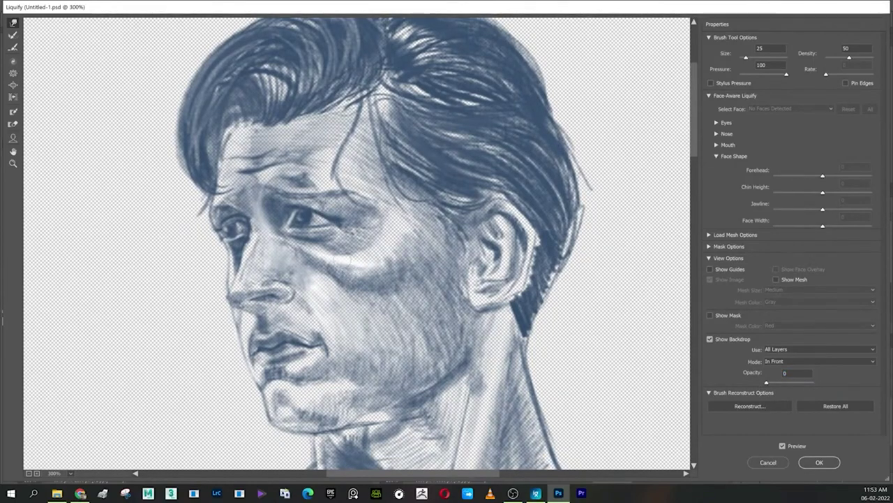
Step: Enlarge the Liquify warping brush, then shrink it slightly before returning to the canvas
key("bracketright")
key("bracketright")
key("bracketright")
key("bracketright")
key("bracketright")
key("bracketright")
key("bracketright")
key("bracketright")
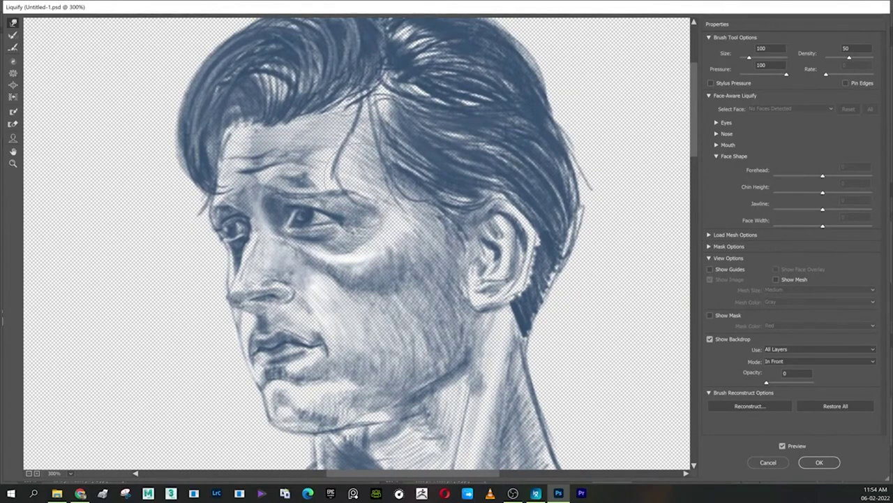
key("bracketleft")
key("bracketleft")
key("bracketleft")
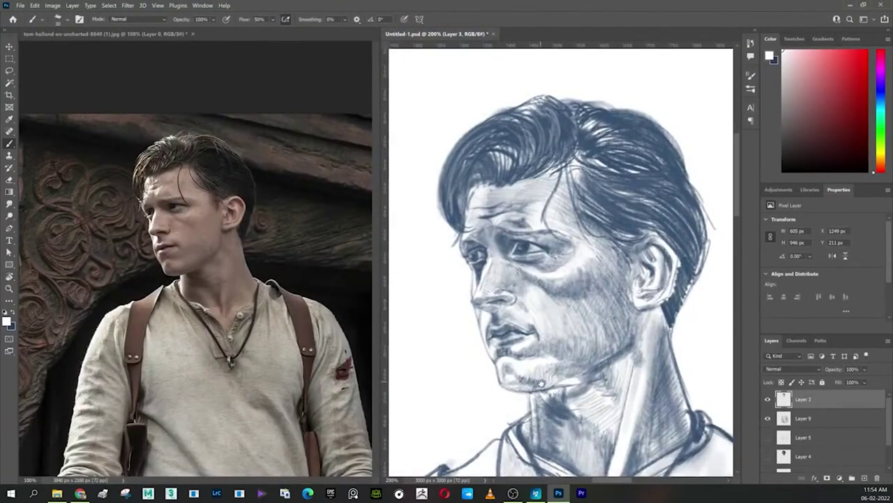
Step: Swap to dark blue and draw several short strokes along the full figure's right suspender
key("ctrl+minus")
key("ctrl+minus")
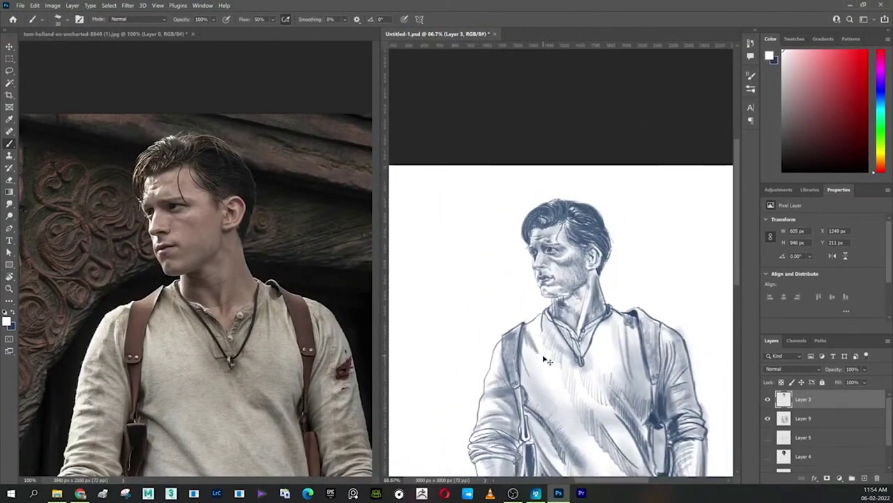
key("ctrl+minus")
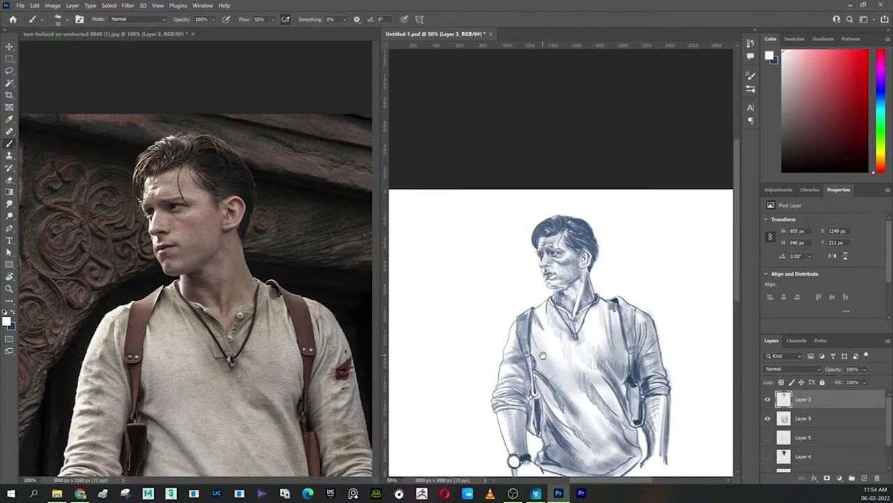
left_click_drag(586, 390, 578, 314)
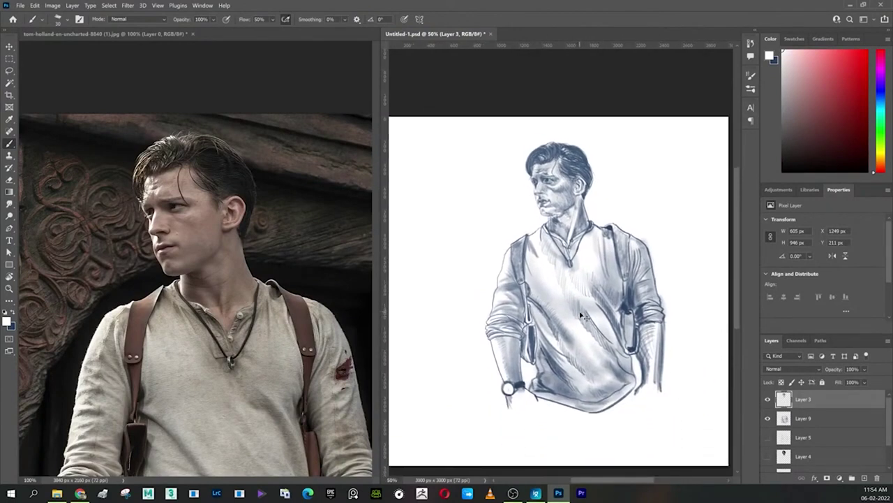
key("ctrl+plus")
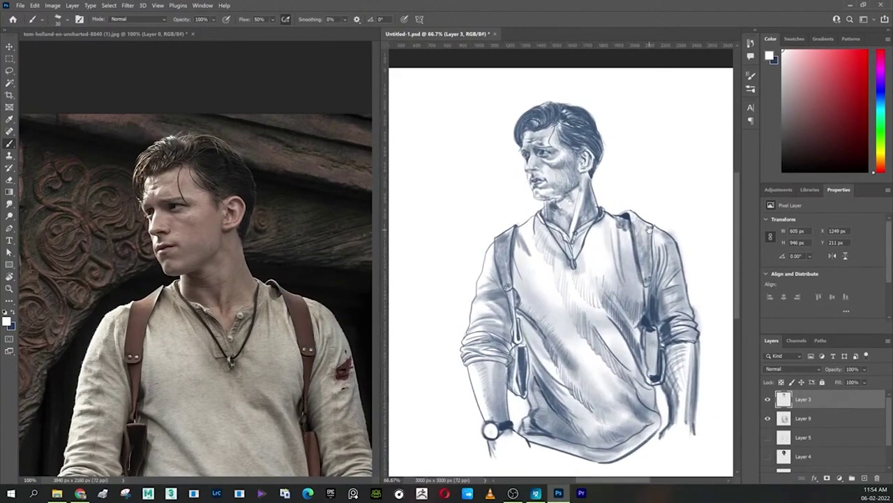
left_click_drag(649, 228, 641, 244)
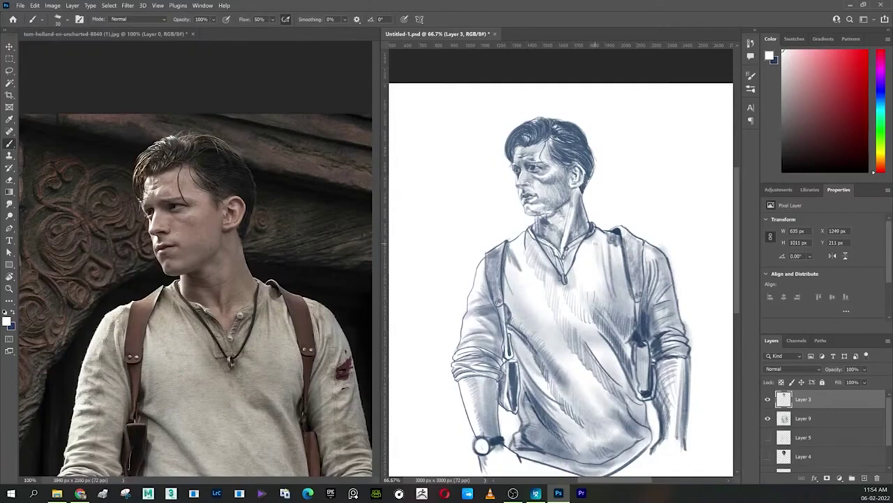
key("x")
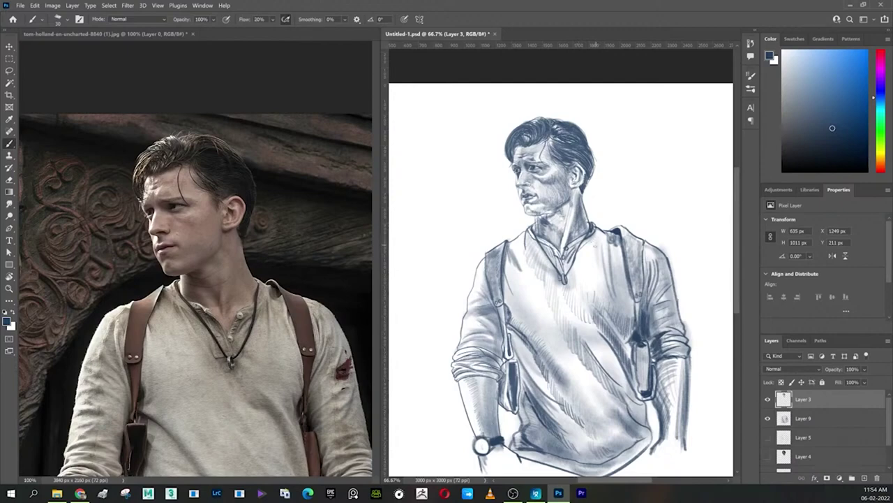
mouse_move(597, 240)
left_mouse_down()
mouse_move(597, 293)
mouse_move(602, 282)
left_mouse_up()
key("ctrl+z")
key("ctrl+z")
mouse_move(595, 236)
left_mouse_down()
mouse_move(592, 275)
mouse_move(600, 268)
left_mouse_up()
left_click_drag(622, 248, 622, 279)
left_click_drag(619, 236, 614, 264)
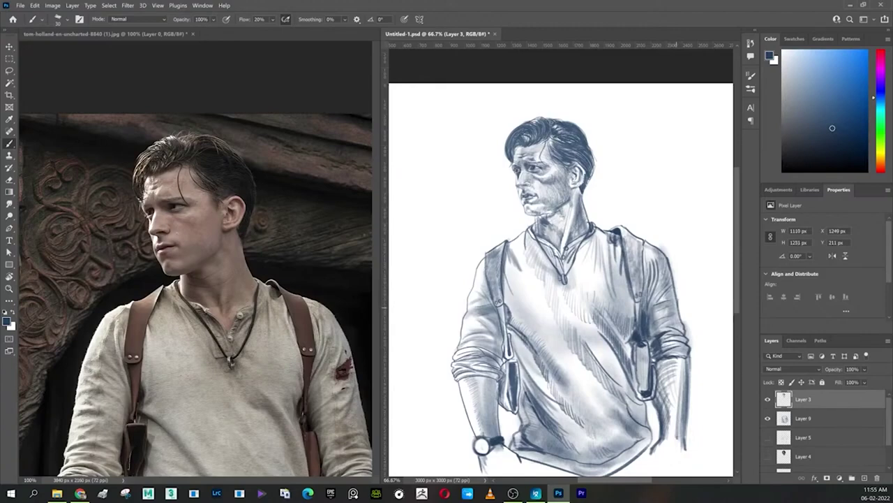
mouse_move(633, 332)
left_mouse_down()
mouse_move(606, 297)
mouse_move(632, 313)
left_mouse_up()
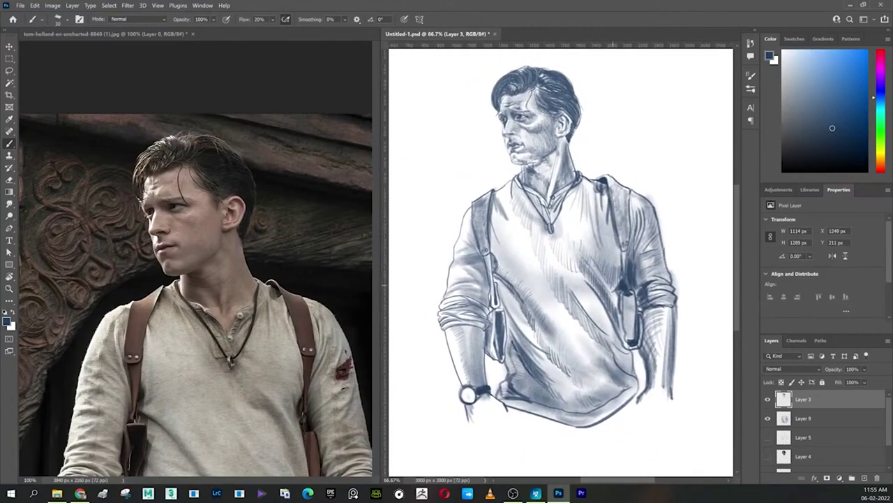
Step: Start a lasso along the left forearm and add a new empty layer above Layer 4
key("l")
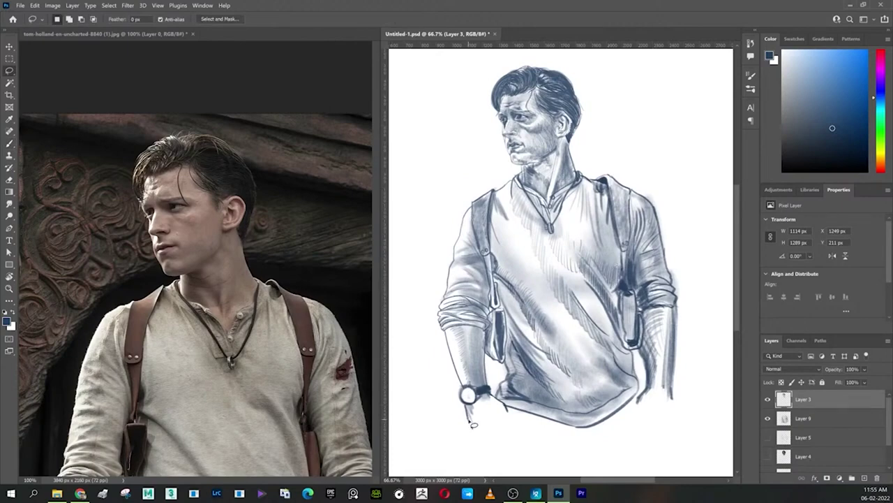
mouse_move(472, 419)
left_mouse_down()
mouse_move(443, 312)
mouse_move(469, 211)
mouse_move(492, 196)
mouse_move(563, 314)
mouse_move(549, 400)
mouse_move(513, 419)
mouse_move(467, 421)
left_mouse_up()
left_click(815, 462)
left_click(866, 478)
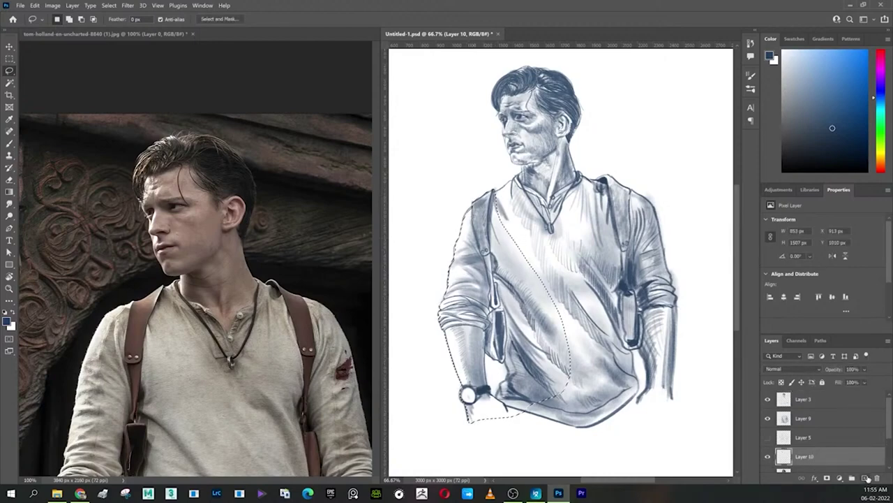
Step: Make white the drawing colour and try, then clear, a selection around the wrist watch
key("d")
key("x")
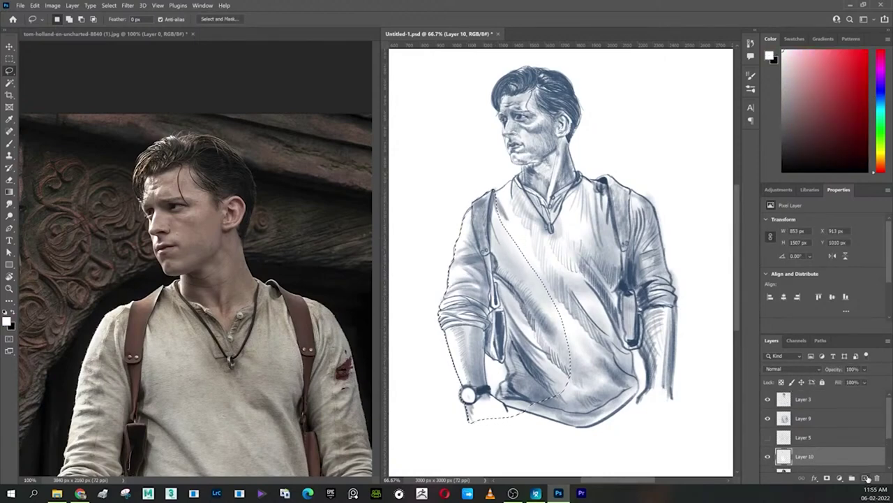
key("ctrl+d")
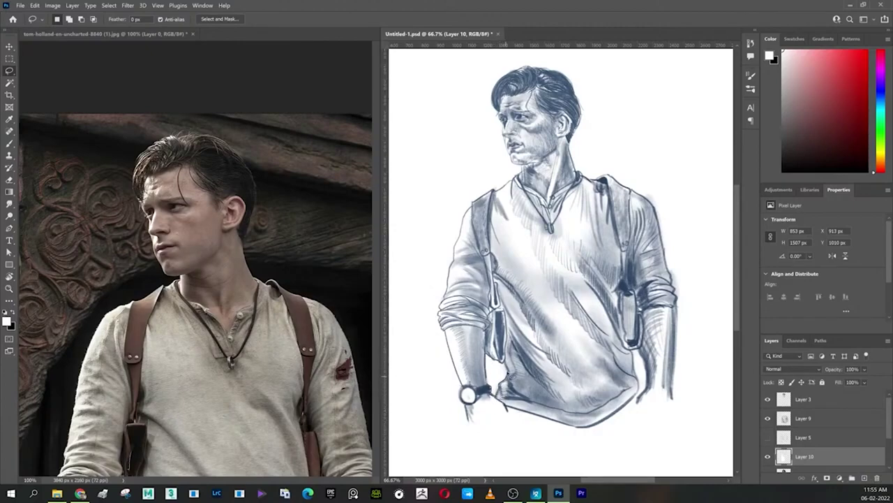
left_click_drag(498, 363, 487, 356)
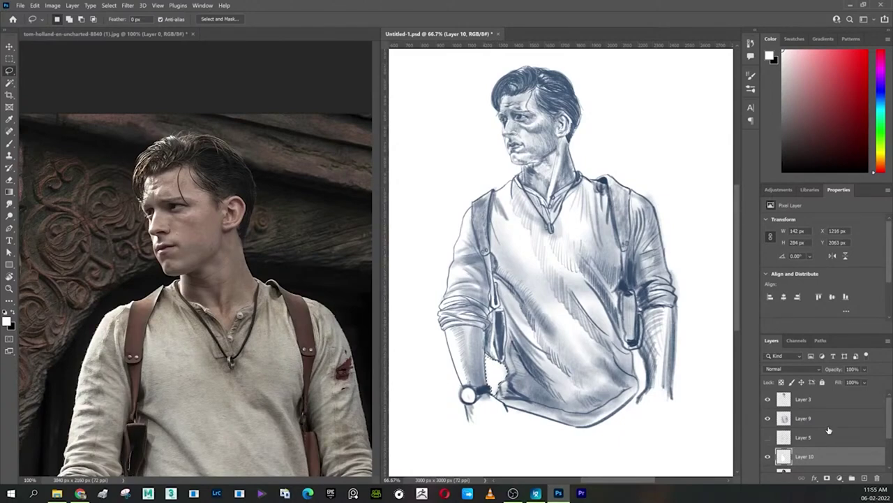
key("ctrl+d")
Step: Try a lasso beside the face, zoom in on the face, and add another empty layer
mouse_move(509, 153)
left_mouse_down()
mouse_move(533, 201)
mouse_move(542, 404)
left_mouse_up()
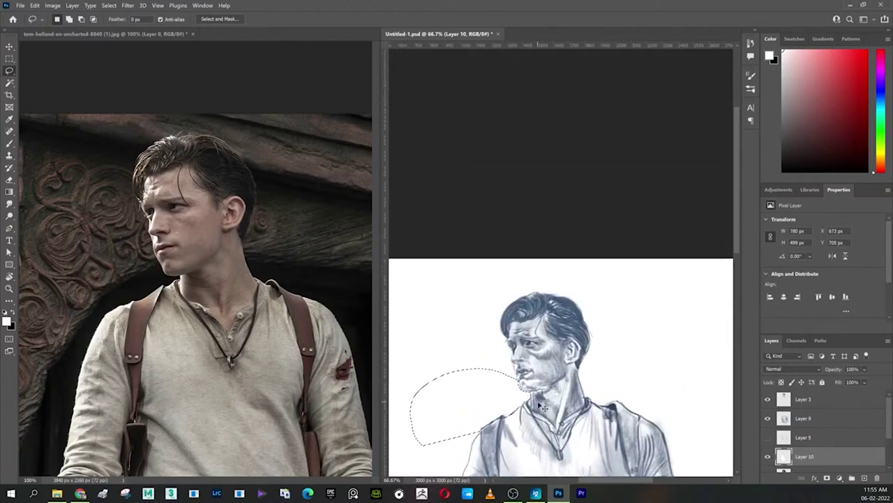
scroll(542, 405, "up", 1)
mouse_move(551, 329)
left_mouse_down()
mouse_move(551, 228)
mouse_move(564, 163)
left_mouse_up()
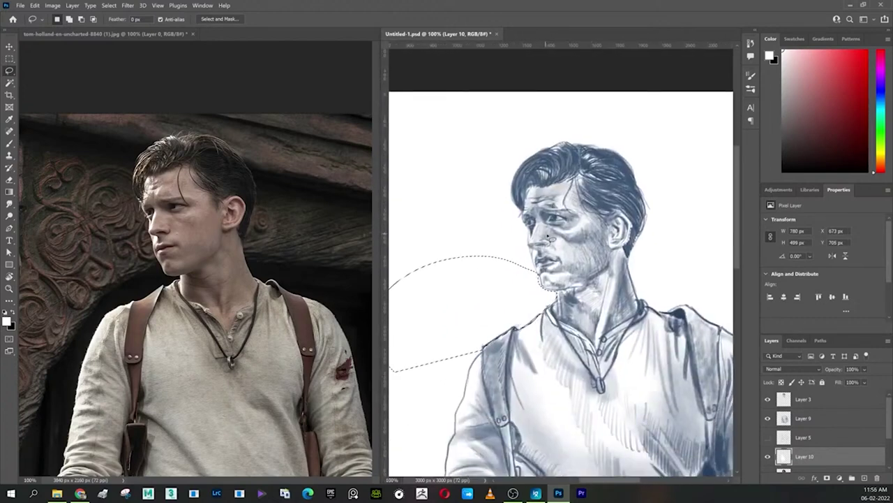
key("ctrl+d")
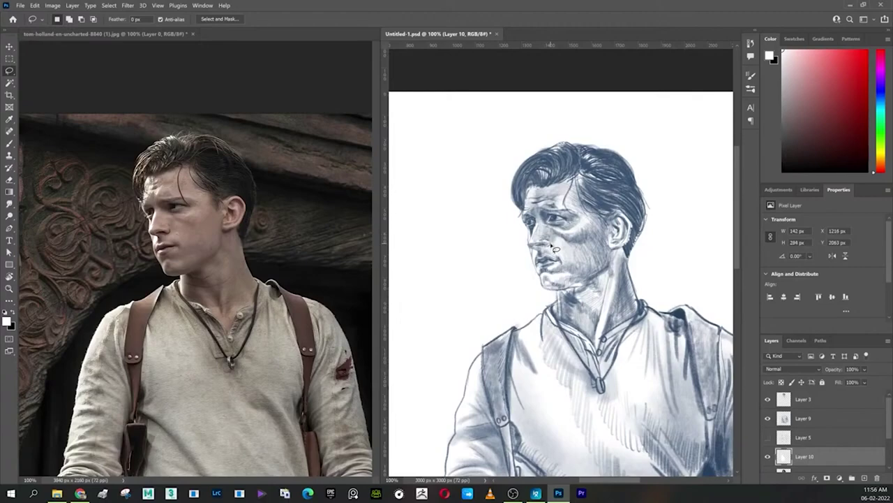
left_click(864, 478)
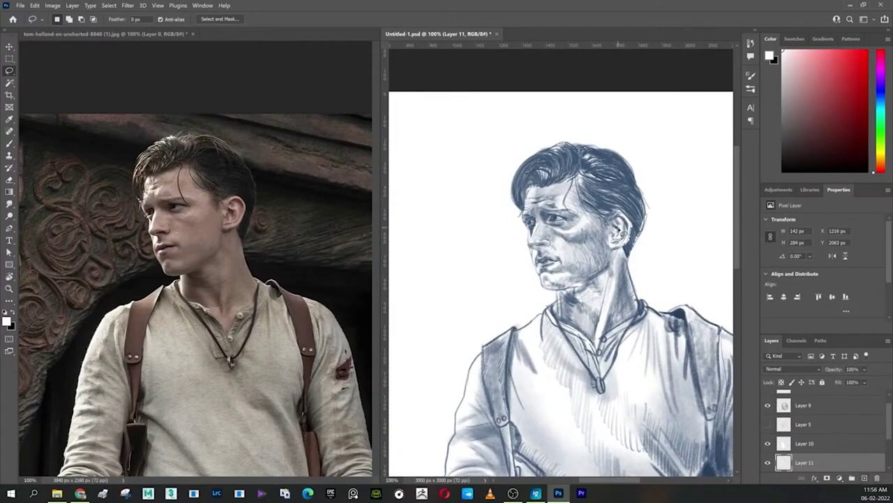
Step: Fill the new Layer 11 with a dark grey-blue
key("b")
left_click(626, 160, "alt")
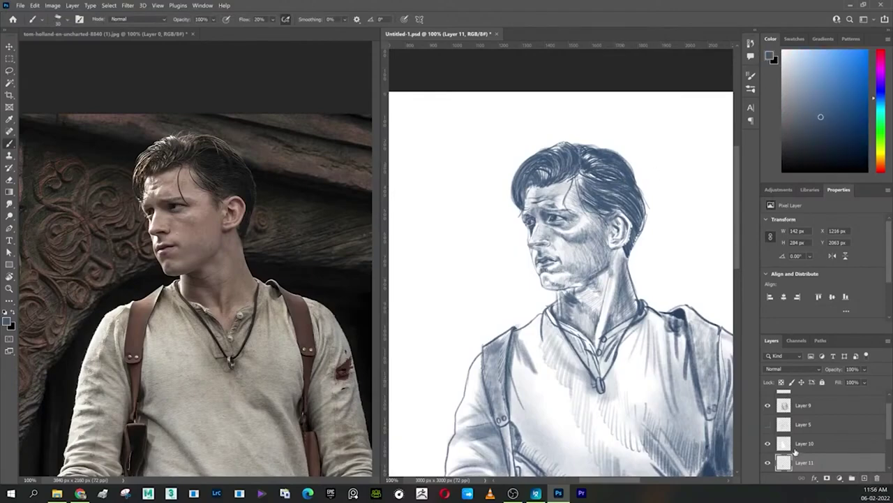
key("alt+BackSpace")
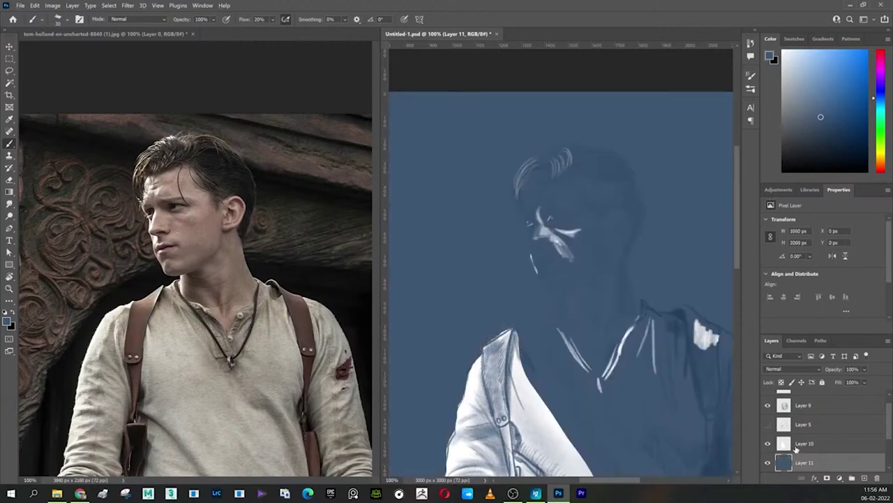
left_click_drag(553, 371, 542, 342)
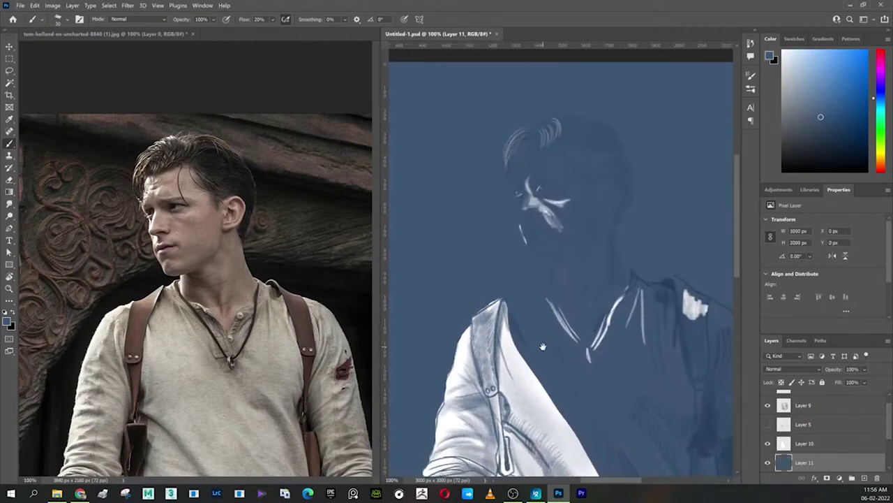
Step: Lower the blue layer's opacity and begin lassoing the neck and shirt front
left_click_drag(838, 371, 824, 372)
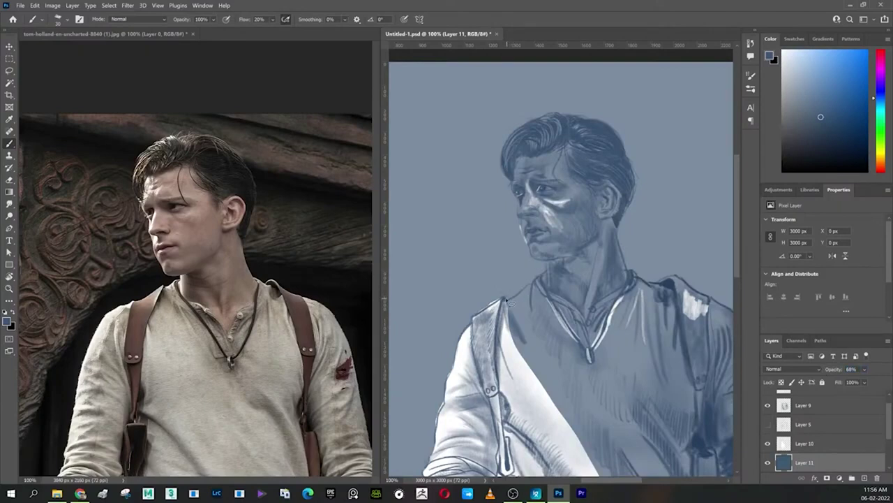
key("l")
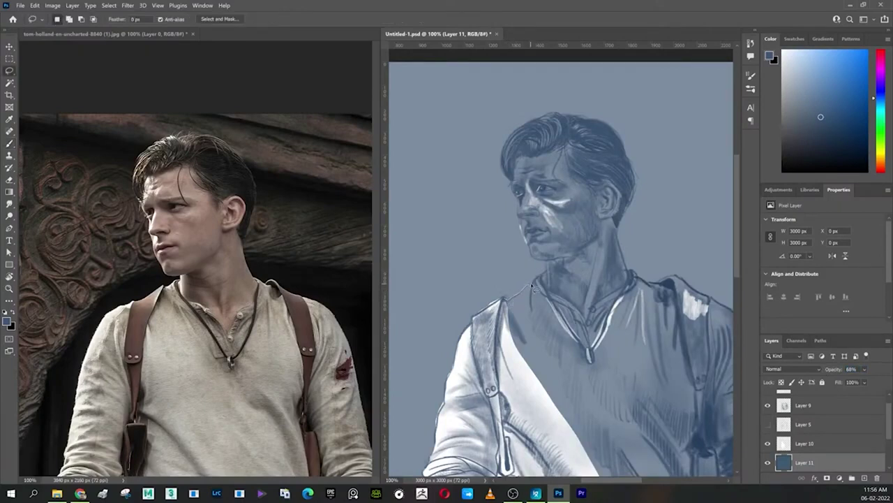
mouse_move(547, 263)
left_mouse_down()
mouse_move(613, 239)
mouse_move(632, 274)
mouse_move(677, 289)
mouse_move(705, 401)
mouse_move(541, 453)
mouse_move(508, 316)
mouse_move(517, 287)
left_mouse_up()
Step: On Layer 10, fill the torso selection with white after trying navy and black
left_click(794, 443)
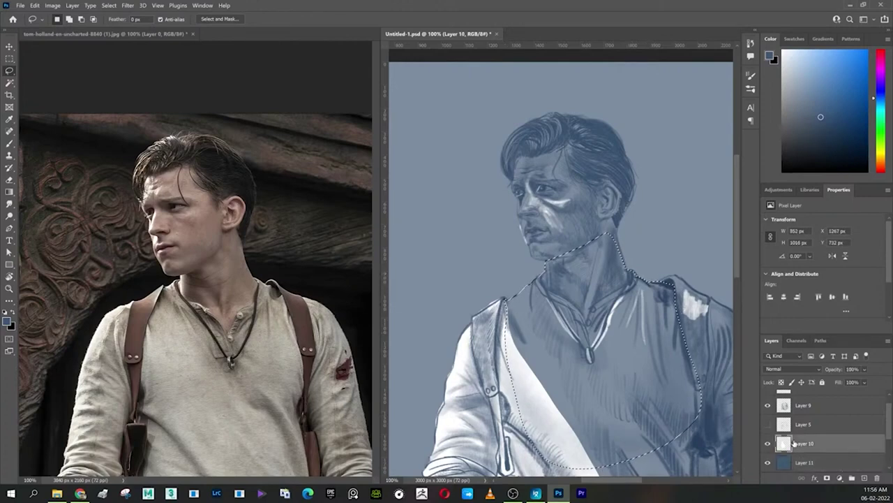
key("alt+BackSpace")
key("ctrl+z")
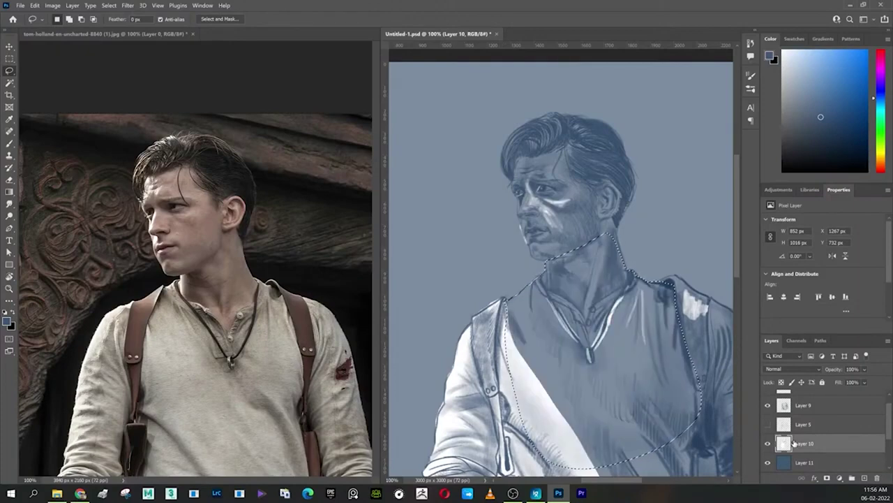
key("d")
key("alt+BackSpace")
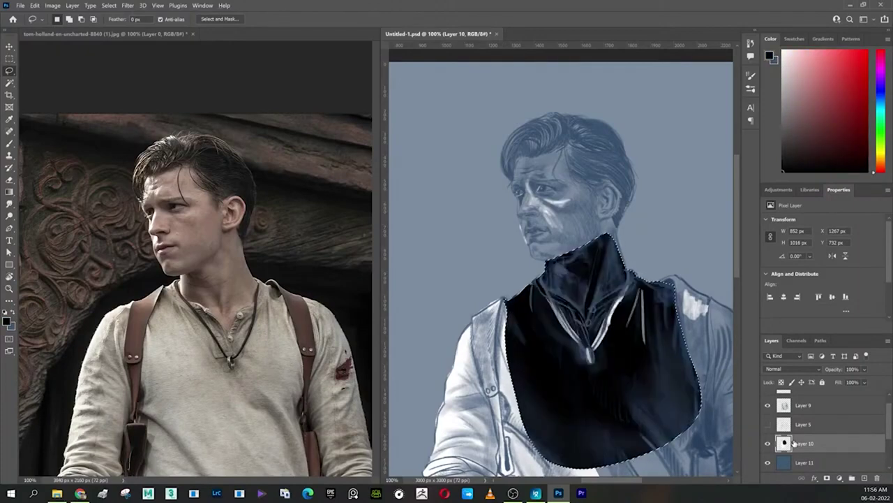
key("ctrl+z")
key("x")
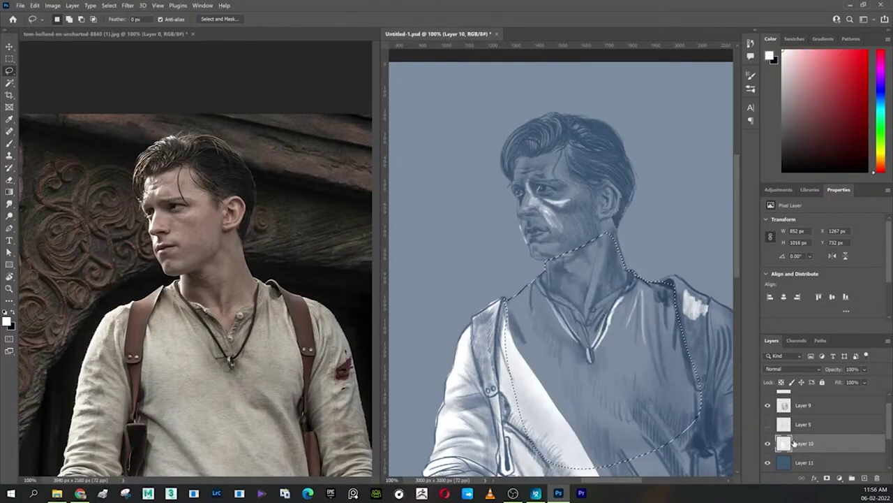
key("alt+BackSpace")
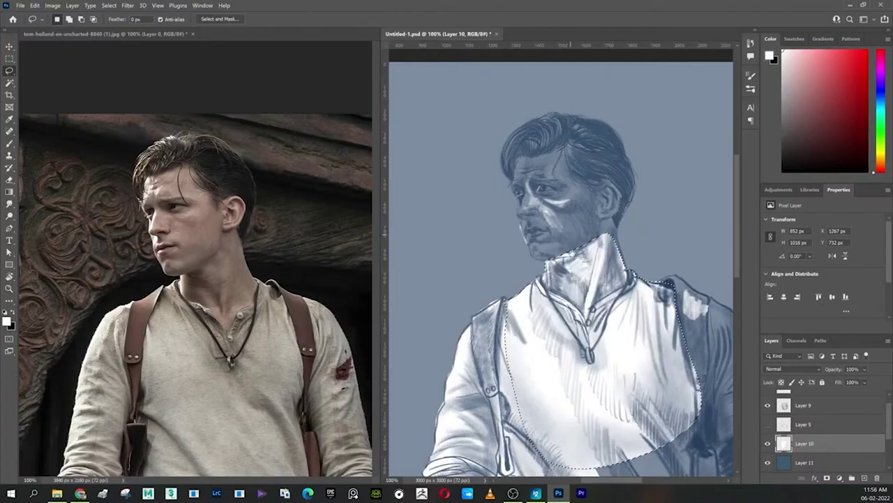
left_click_drag(550, 263, 543, 346)
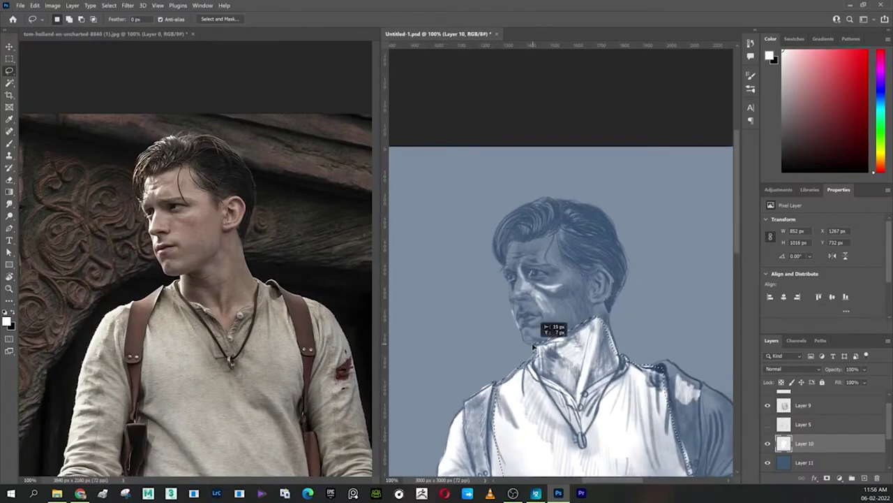
key("ctrl+d")
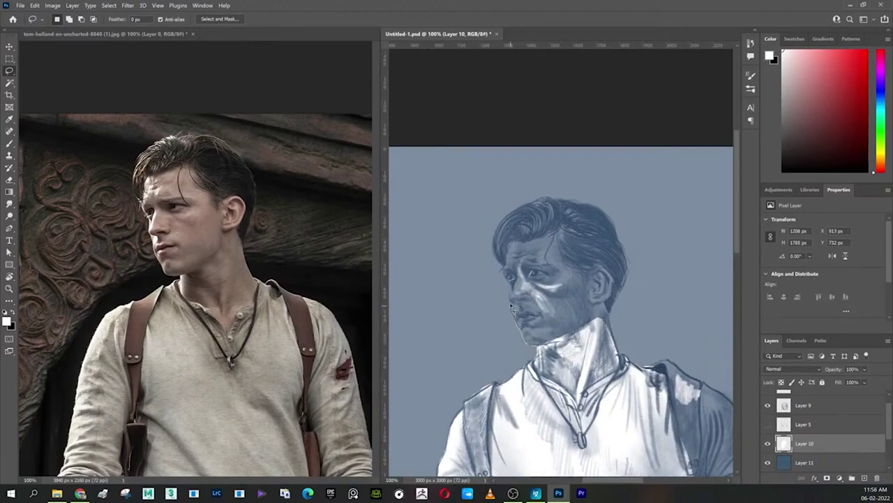
Step: Lasso around the face and neck, then clear that selection
mouse_move(510, 285)
left_mouse_down()
mouse_move(585, 234)
mouse_move(626, 277)
left_mouse_up()
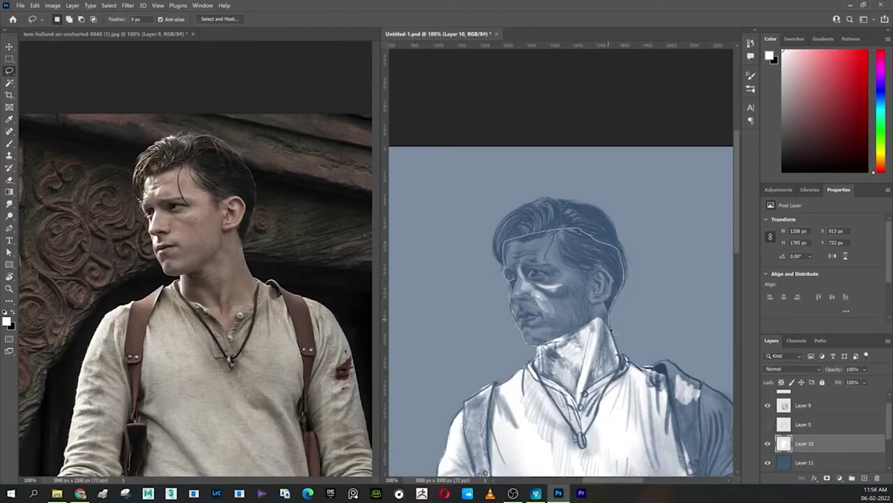
left_click_drag(621, 358, 536, 343)
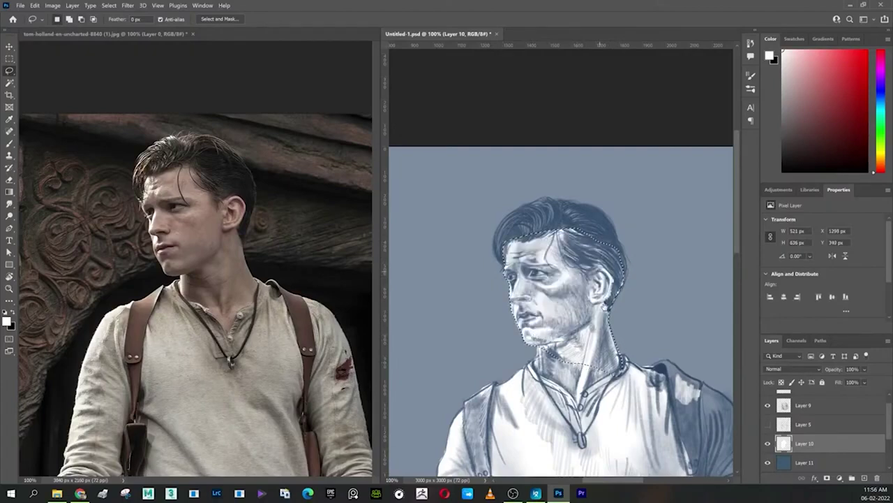
left_click_drag(515, 377, 507, 389)
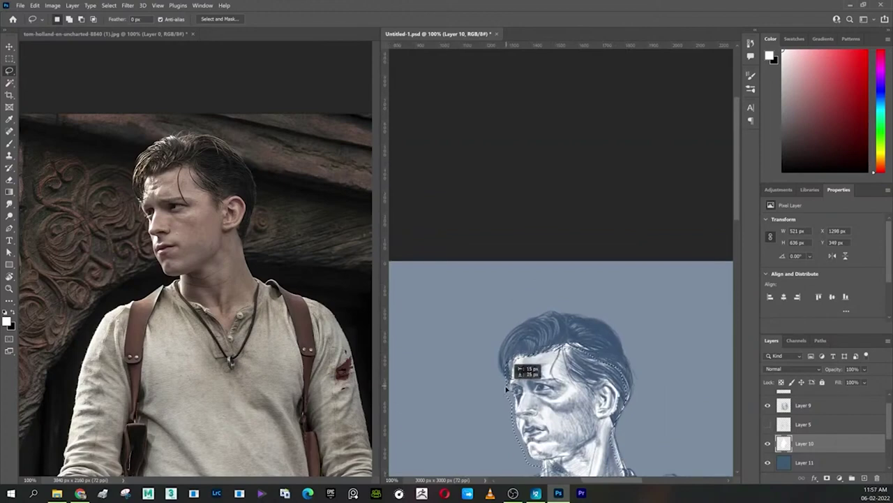
key("ctrl+d")
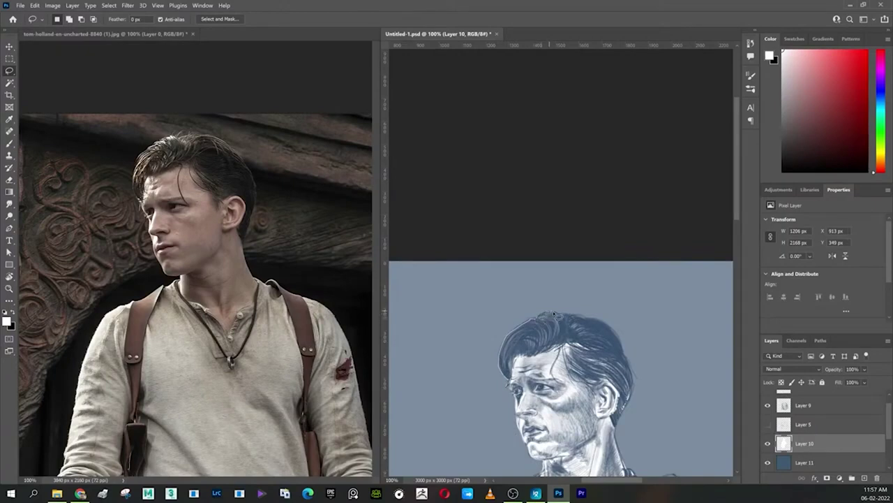
Step: Try lasso selections around the head and right side of the hair, clearing each
mouse_move(561, 318)
left_mouse_down()
mouse_move(597, 319)
mouse_move(619, 340)
left_mouse_up()
left_click_drag(613, 439, 559, 387)
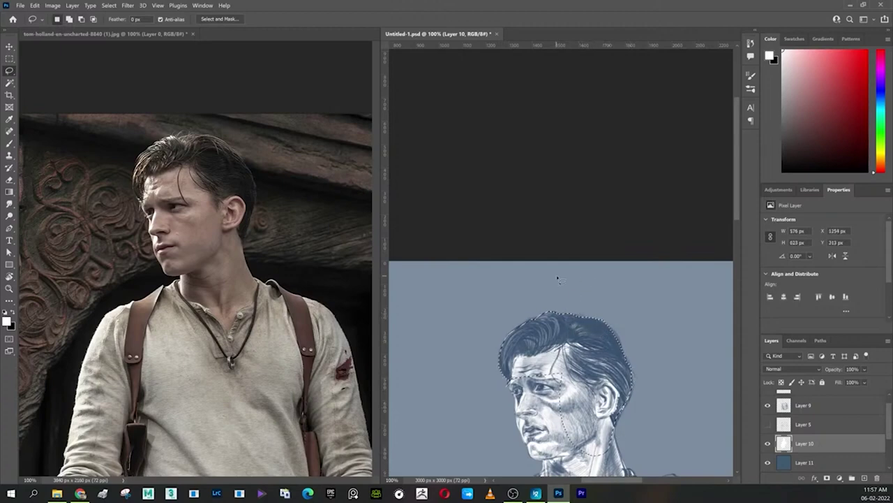
key("shift")
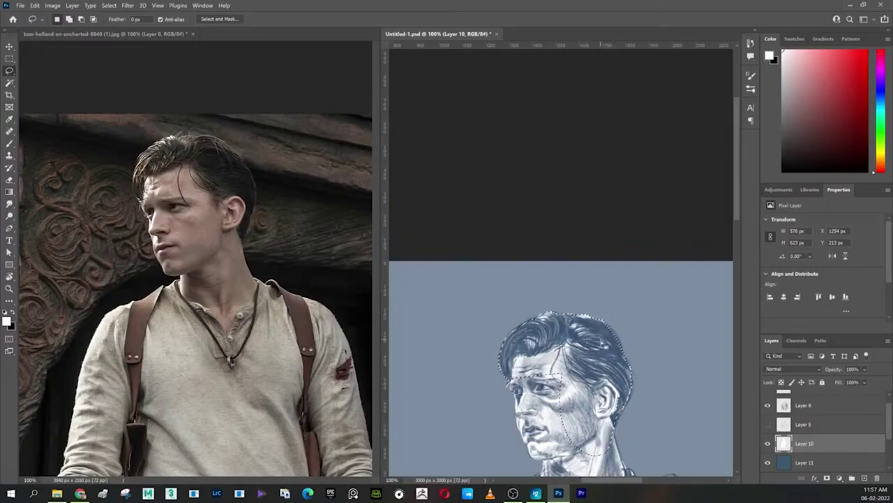
key("ctrl+d")
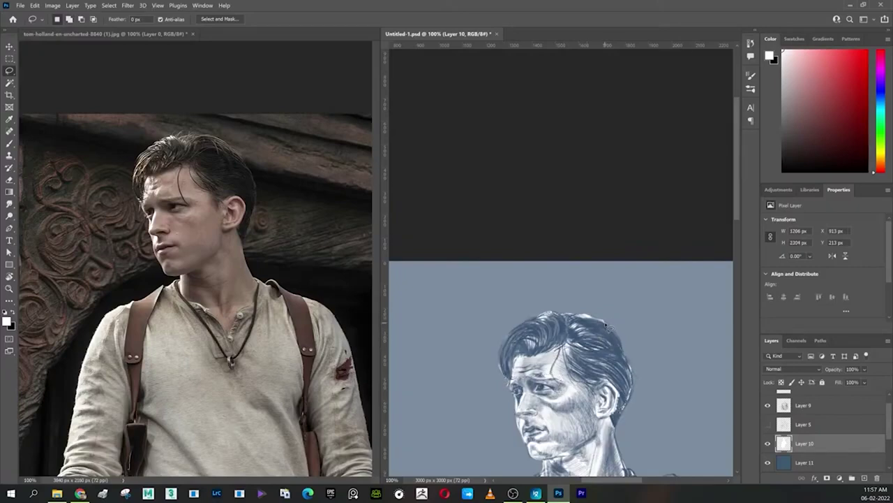
left_click_drag(617, 338, 605, 360)
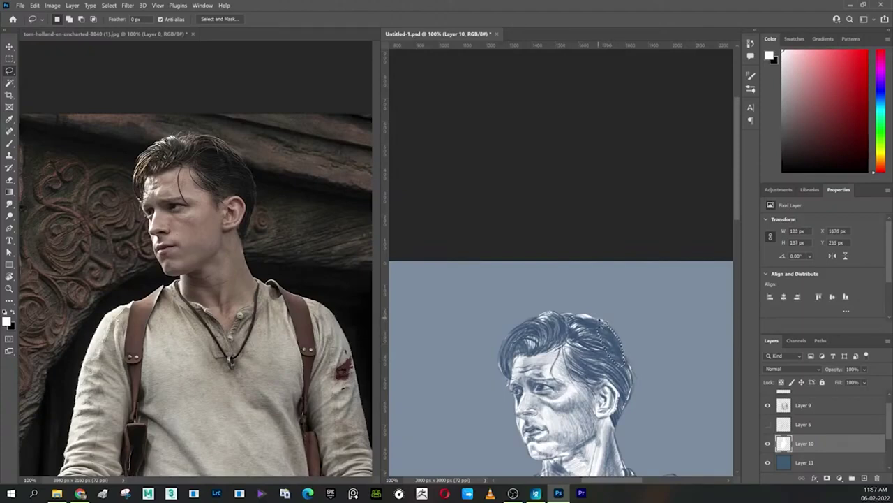
key("ctrl+d")
left_click_drag(626, 298, 564, 178)
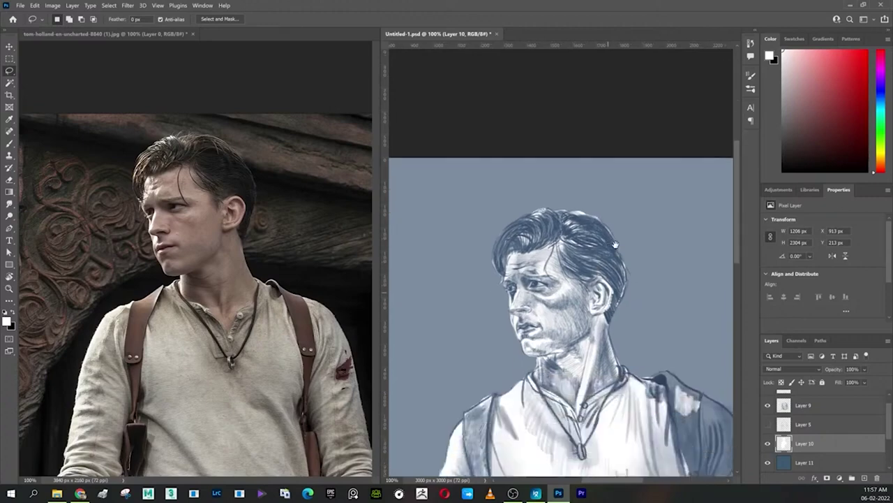
Step: Delete the dark shading on the shirt's right side, then lasso part of the right forearm
key("ctrl+minus")
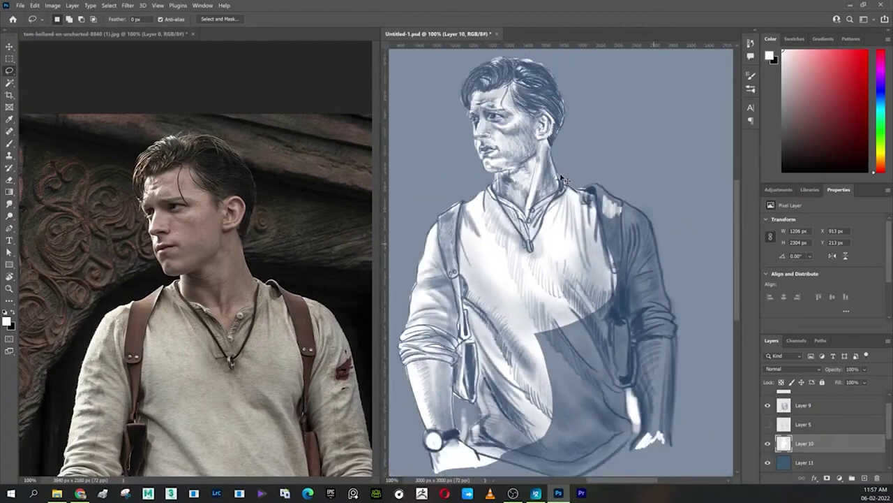
key("ctrl+minus")
scroll(606, 320, "up", 1)
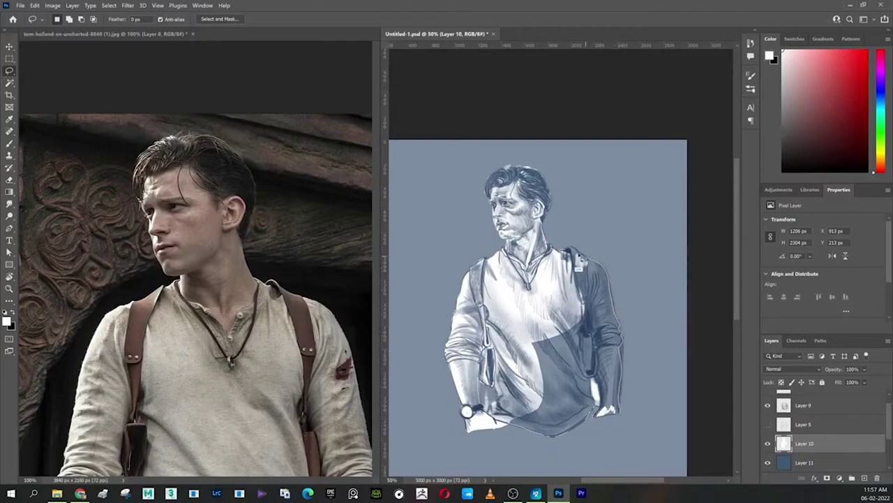
left_click_drag(578, 266, 508, 427)
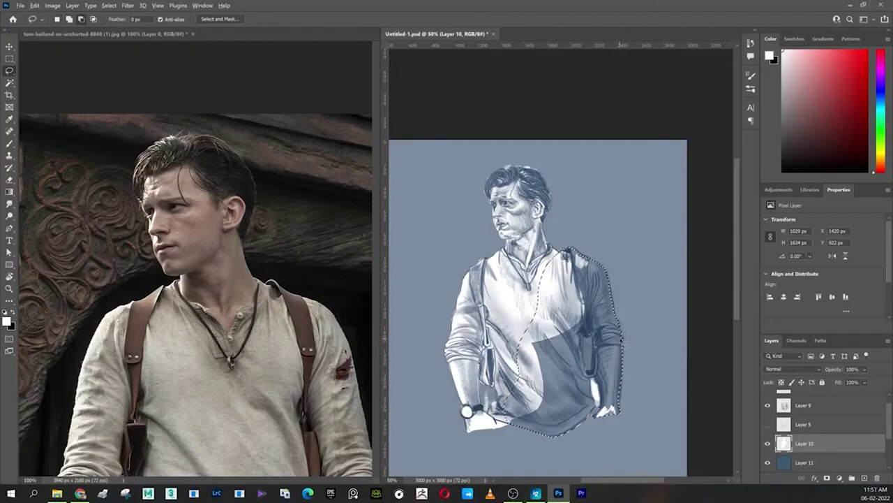
key("Delete")
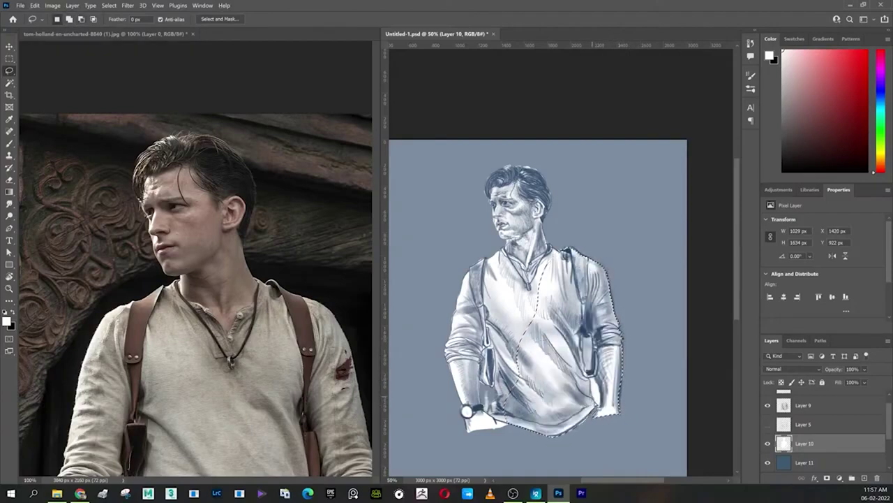
key("ctrl+d")
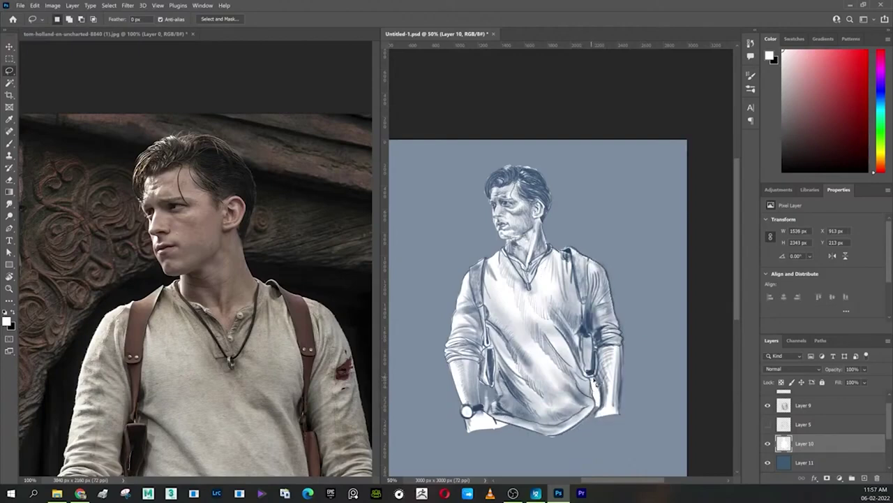
left_click_drag(594, 381, 603, 404)
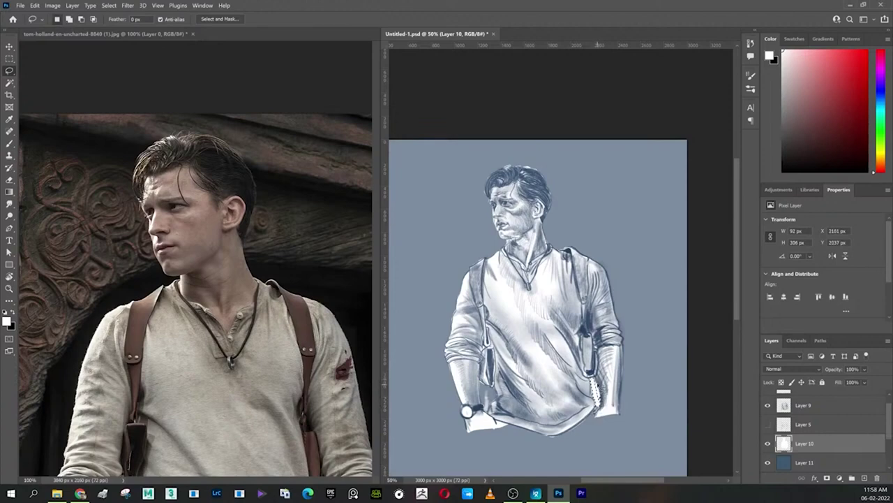
left_click_drag(604, 402, 605, 413)
left_click(797, 462)
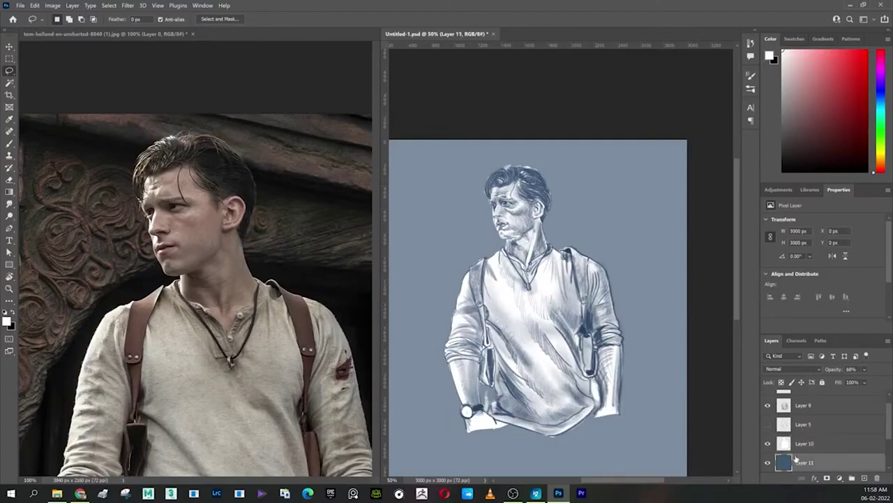
left_click(768, 444)
left_click(800, 407)
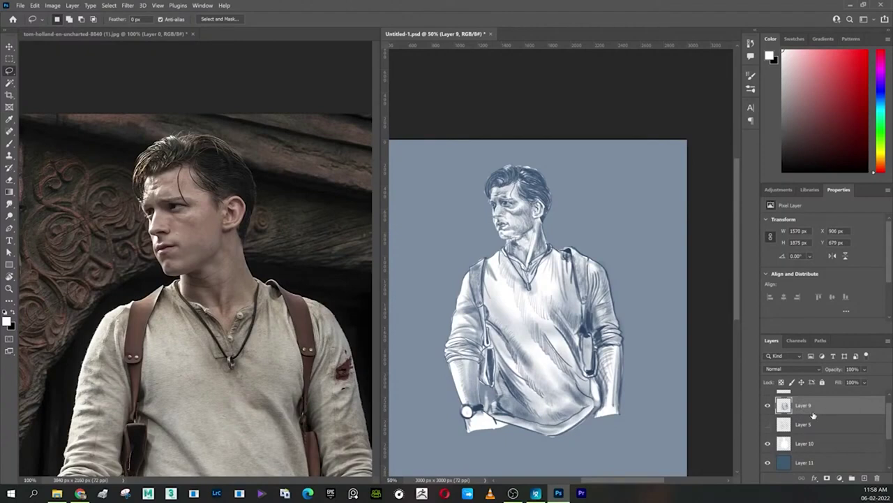
left_click(791, 446)
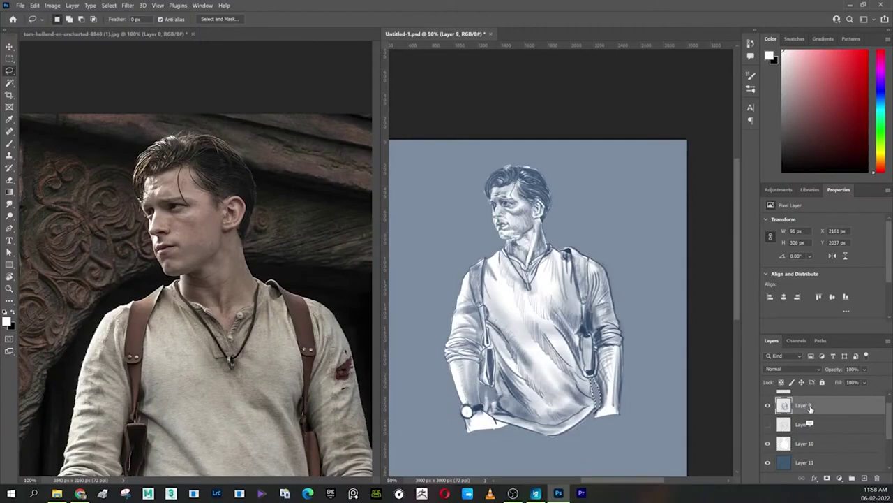
scroll(580, 374, "up", 3)
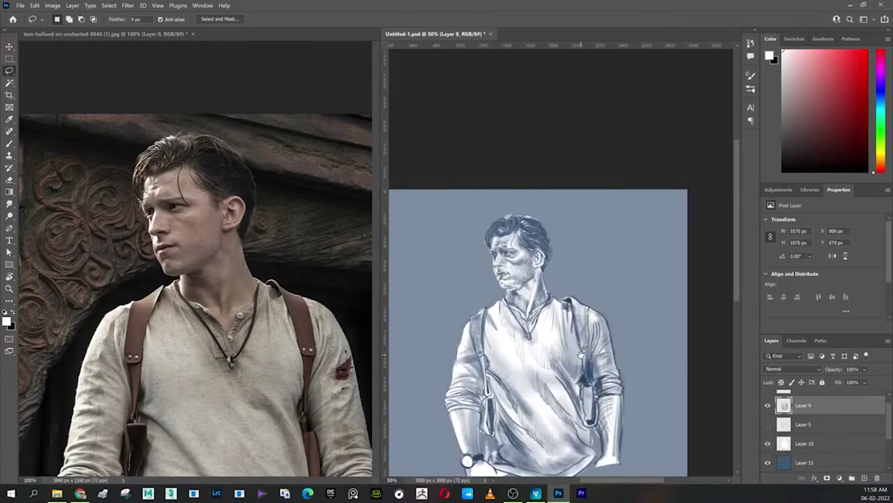
scroll(579, 372, "down", 1)
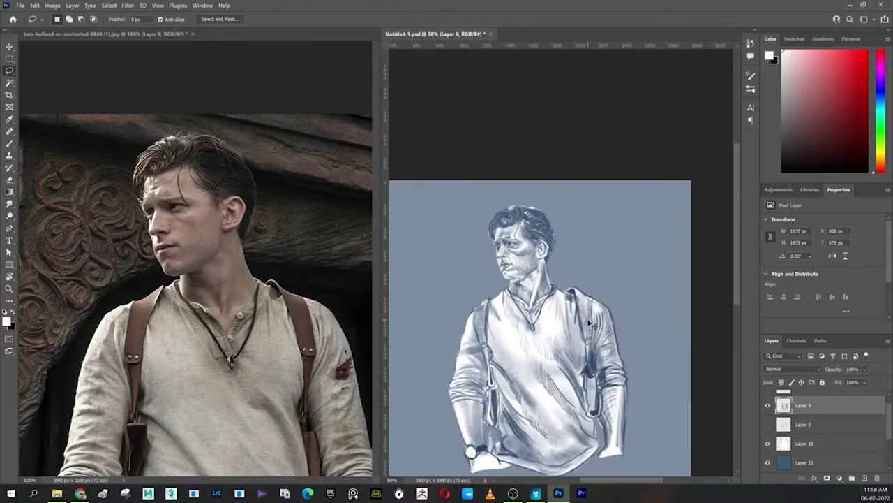
Step: Set the blue background Layer 11 to 100% opacity
key("ctrl+plus")
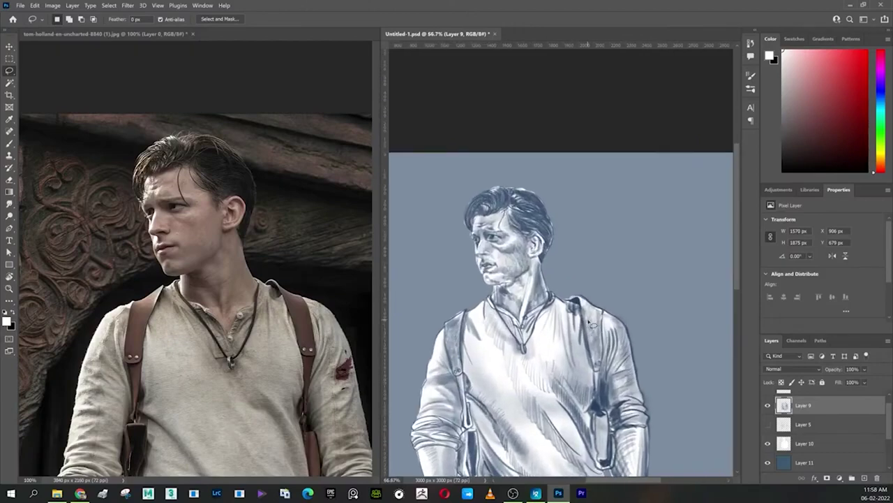
left_click(806, 460)
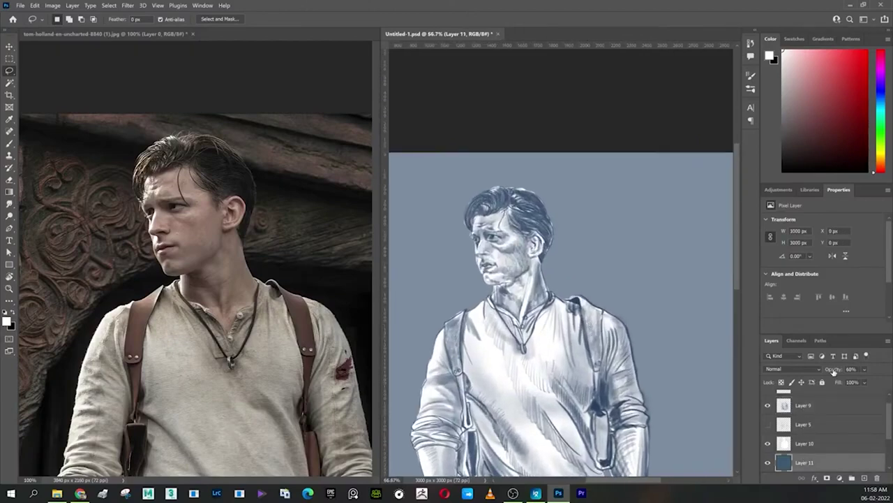
left_click_drag(833, 372, 891, 368)
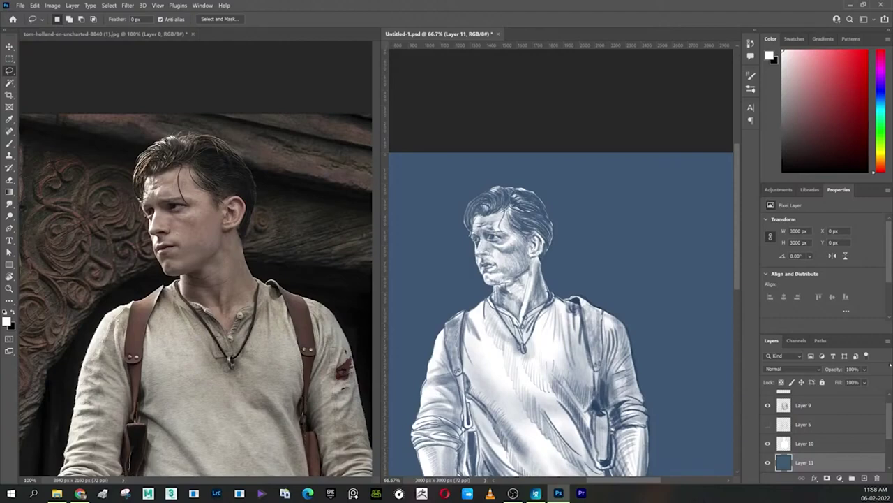
Step: Apply a Gaussian Blur with radius 104.3 to the blue background
left_click(124, 5)
mouse_move(140, 124)
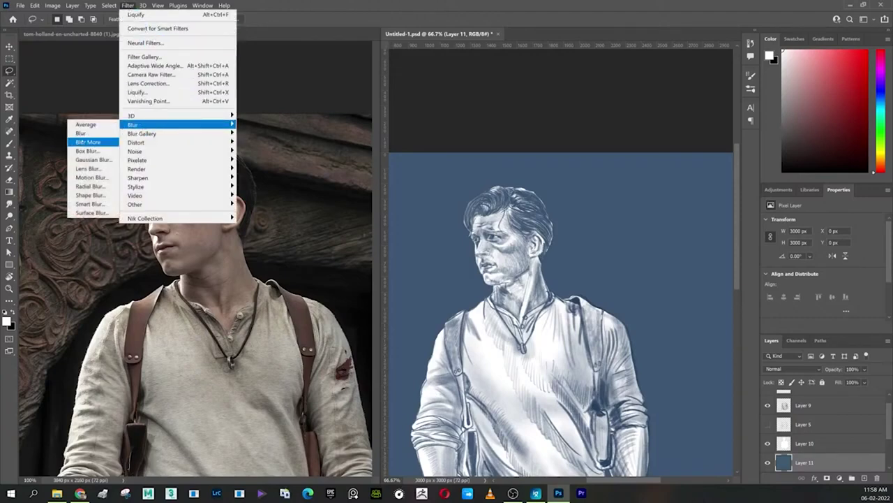
left_click(91, 160)
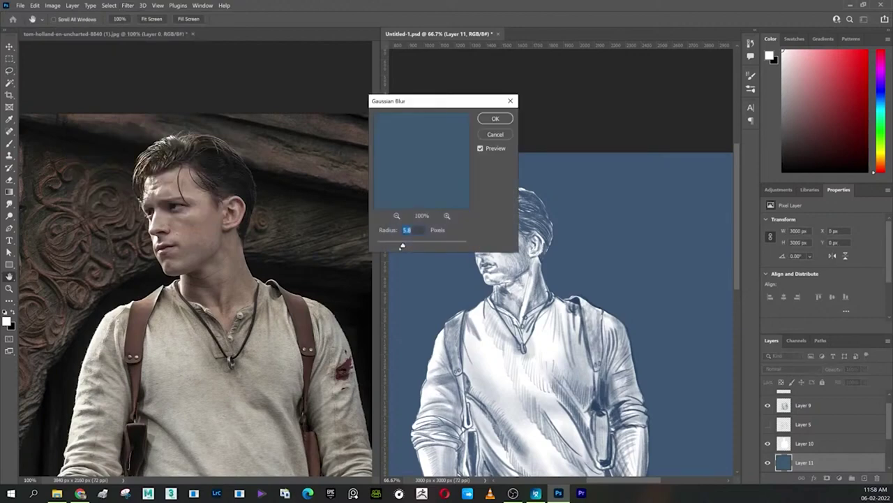
mouse_move(403, 245)
left_mouse_down()
mouse_move(455, 246)
mouse_move(416, 246)
mouse_move(424, 246)
left_mouse_up()
left_click_drag(423, 245, 436, 245)
left_click(495, 118)
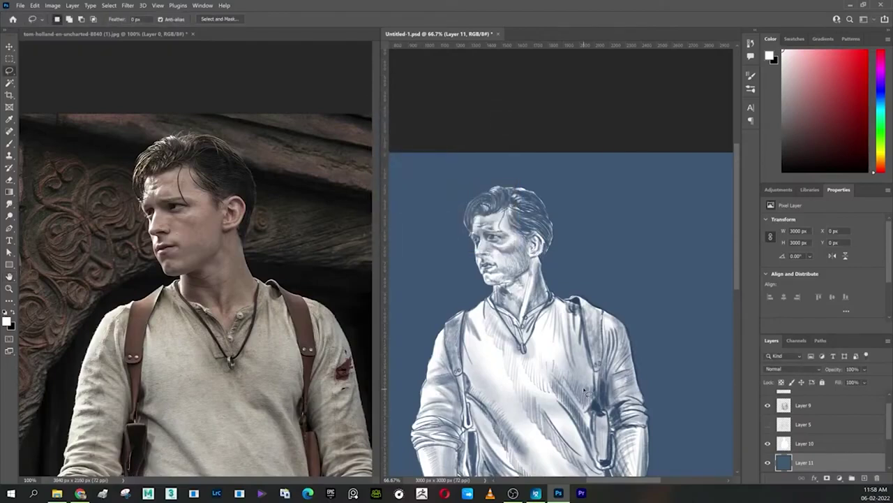
mouse_move(548, 319)
left_mouse_down()
mouse_move(554, 342)
mouse_move(639, 338)
left_mouse_up()
Step: Zoom in on the head, dismiss the help search, and browse the Filter menu
key("ctrl+plus")
key("ctrl+plus")
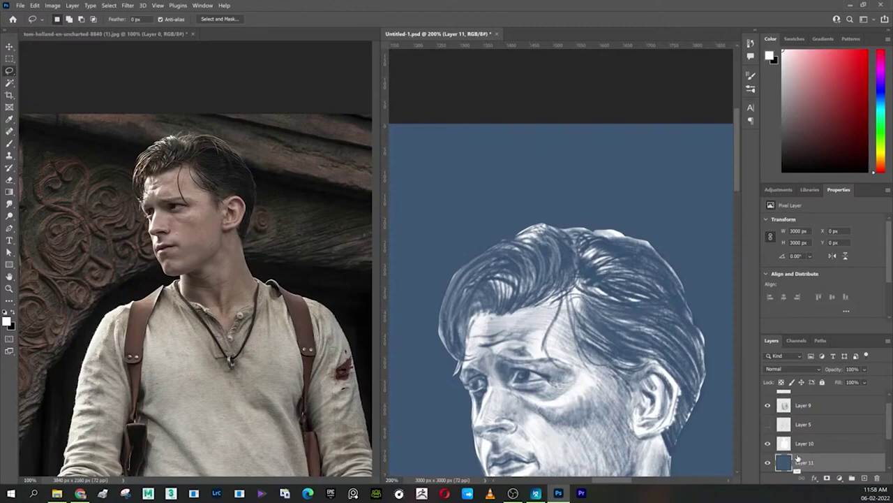
key("ctrl+f")
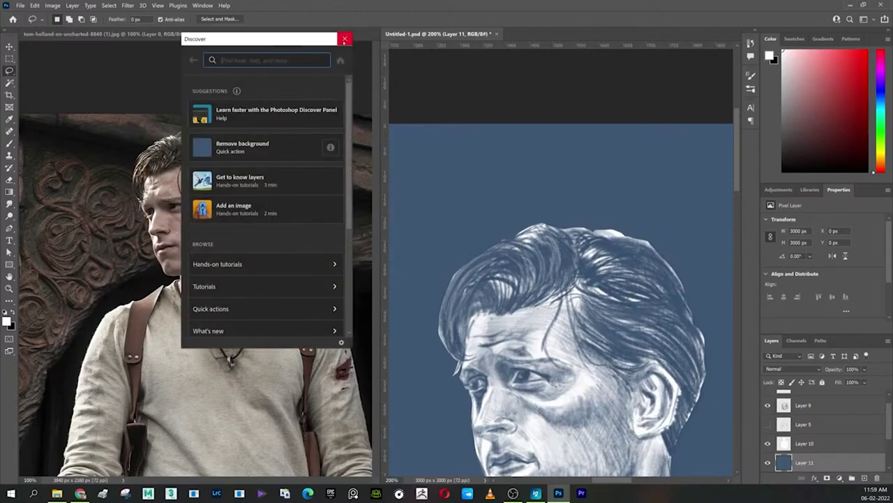
left_click(344, 38)
left_click(128, 6)
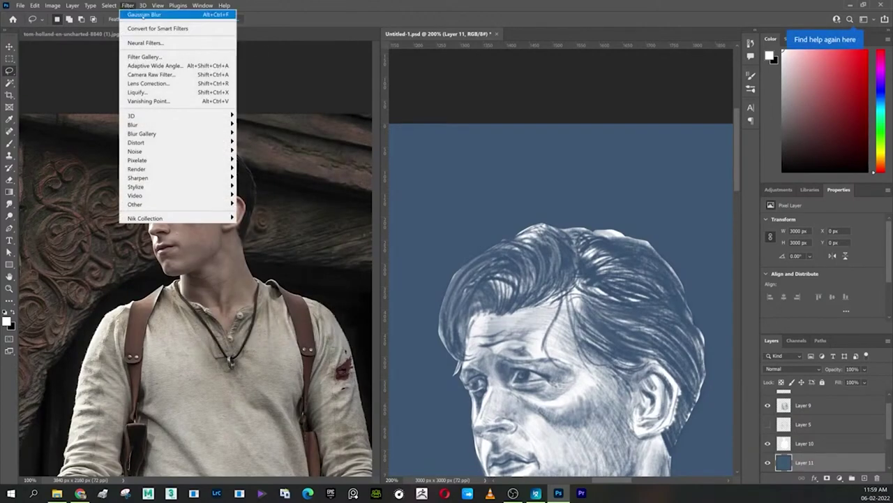
left_click(127, 6)
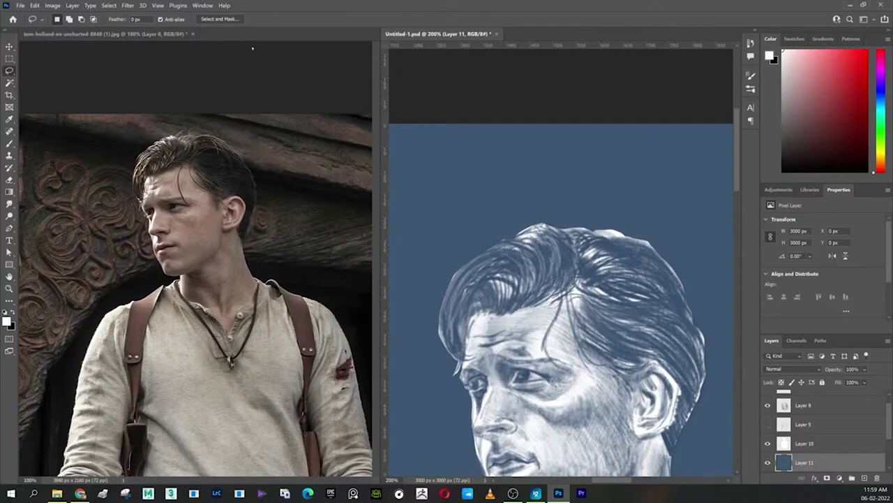
left_click(128, 5)
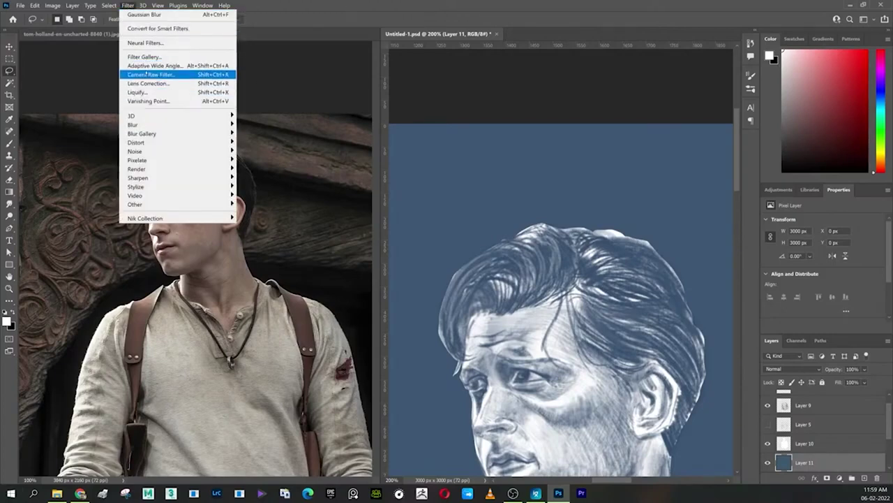
left_click(143, 56)
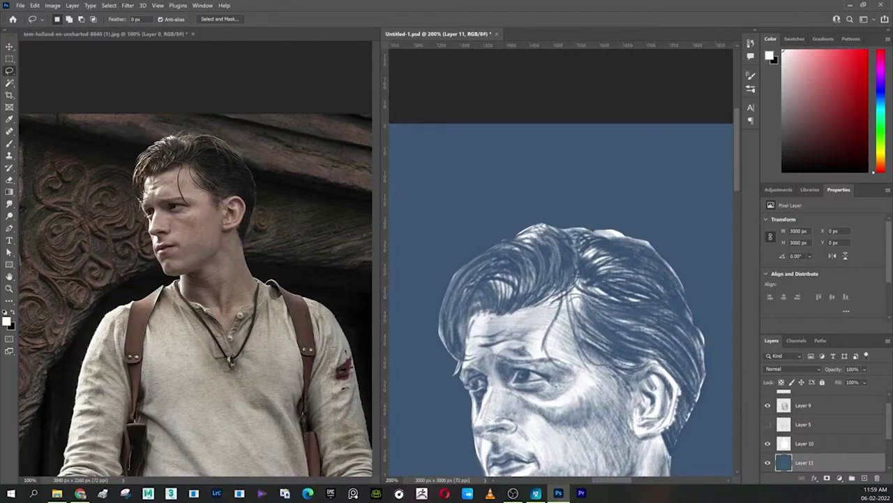
Step: Blur Layer 11 with a 1000-pixel Gaussian Blur, then select Layer 10
left_click(128, 5)
mouse_move(178, 125)
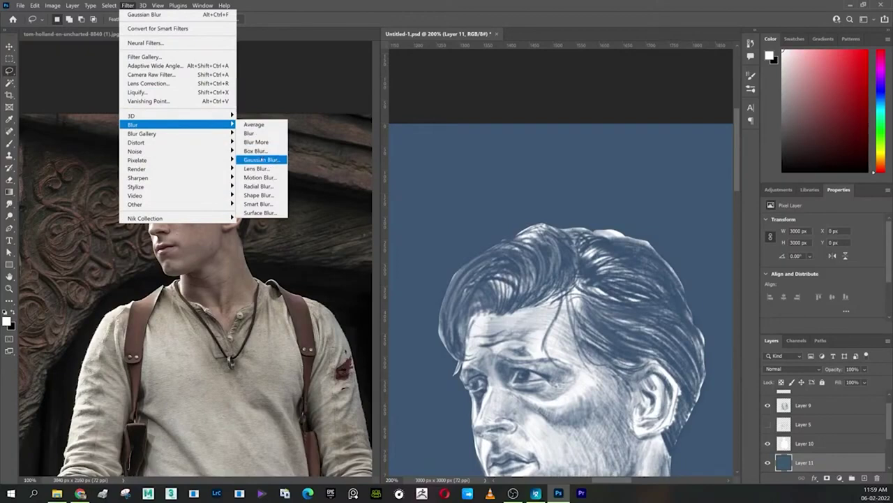
left_click(263, 159)
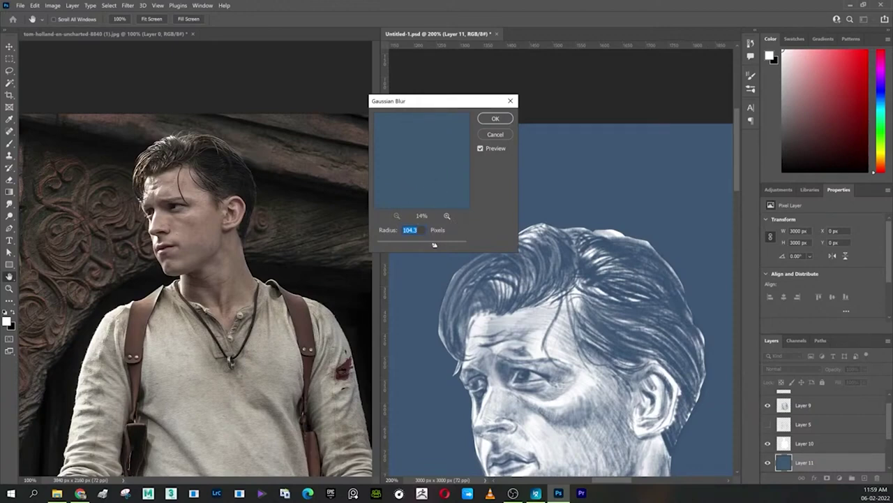
left_click_drag(434, 245, 466, 244)
left_click(497, 118)
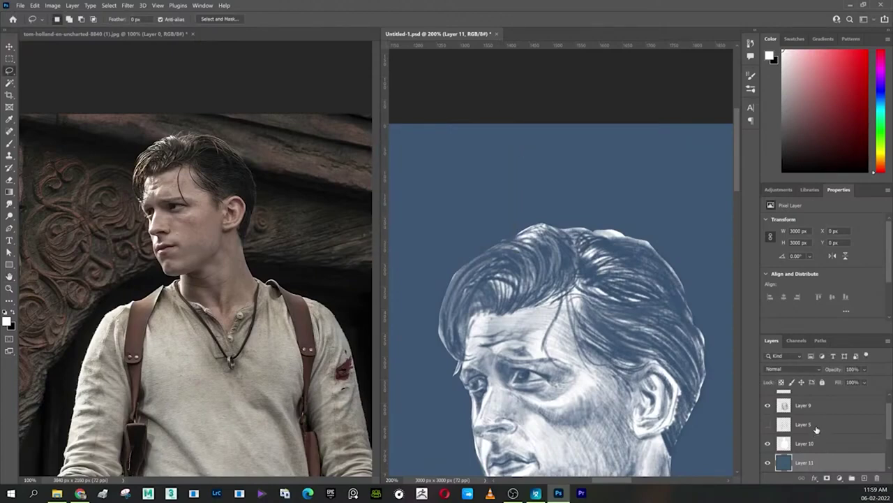
left_click(784, 445)
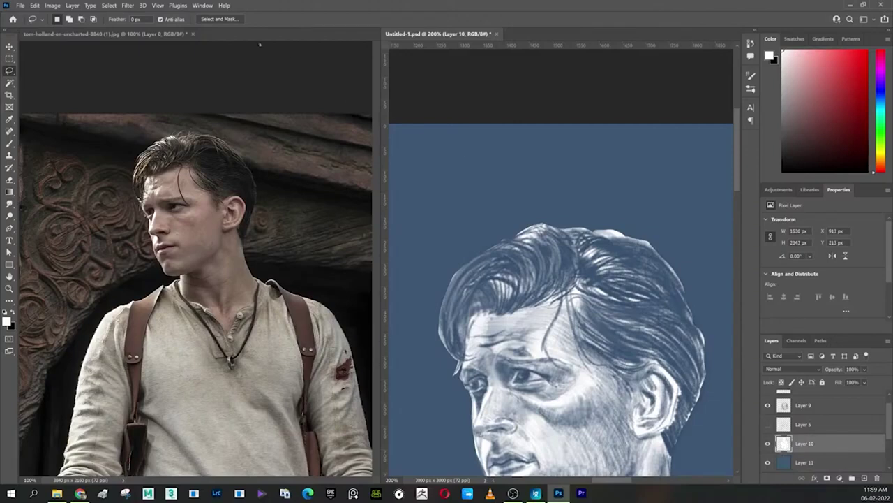
Step: Soften the white highlight Layer 10 with a Gaussian Blur of about 5.8 pixels
left_click(127, 5)
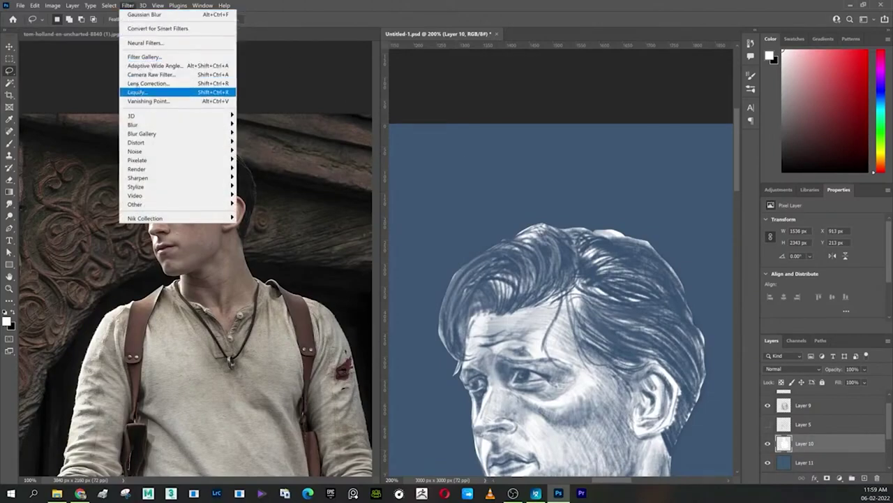
mouse_move(178, 124)
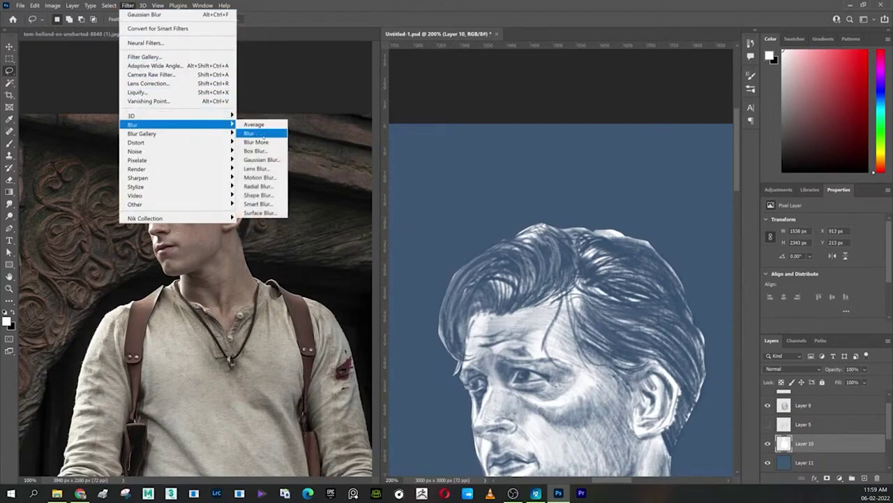
left_click(257, 160)
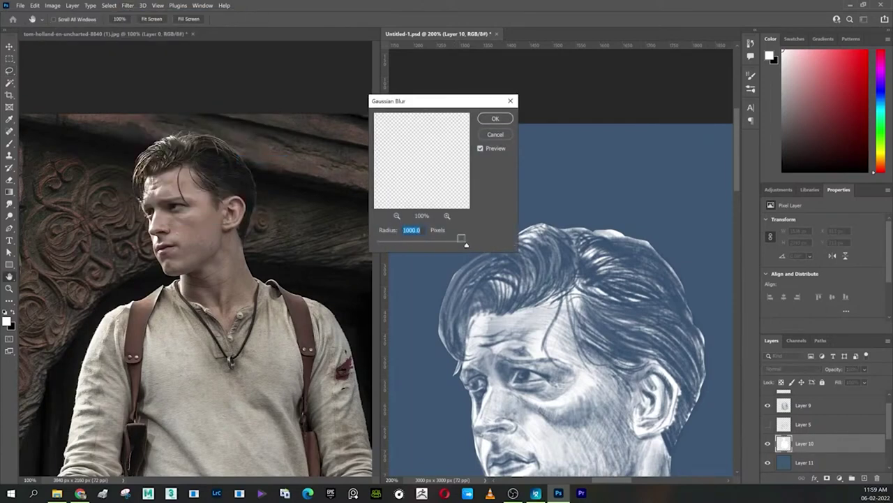
mouse_move(467, 245)
left_mouse_down()
mouse_move(393, 245)
mouse_move(403, 245)
left_mouse_up()
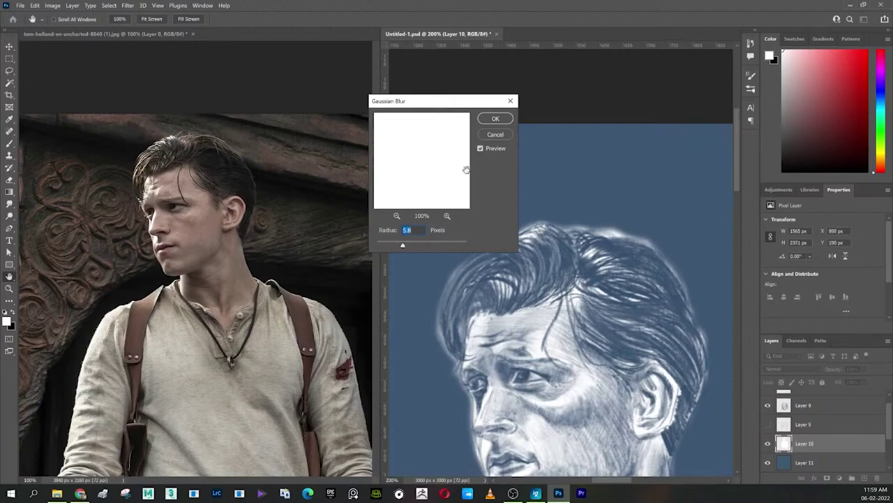
left_click(496, 119)
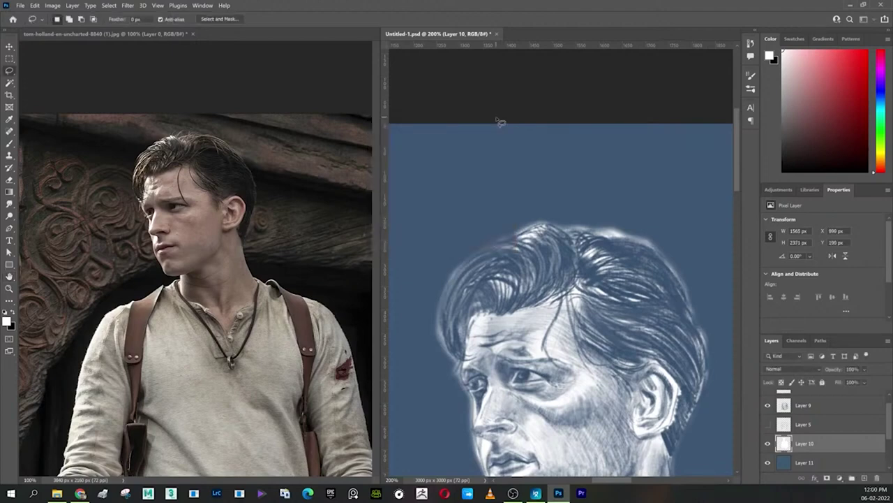
key("ctrl+minus")
key("ctrl+minus")
key("ctrl+minus")
Step: View the sketch at 100% and choose the Soft Round preset for the Smudge tool
key("ctrl+minus")
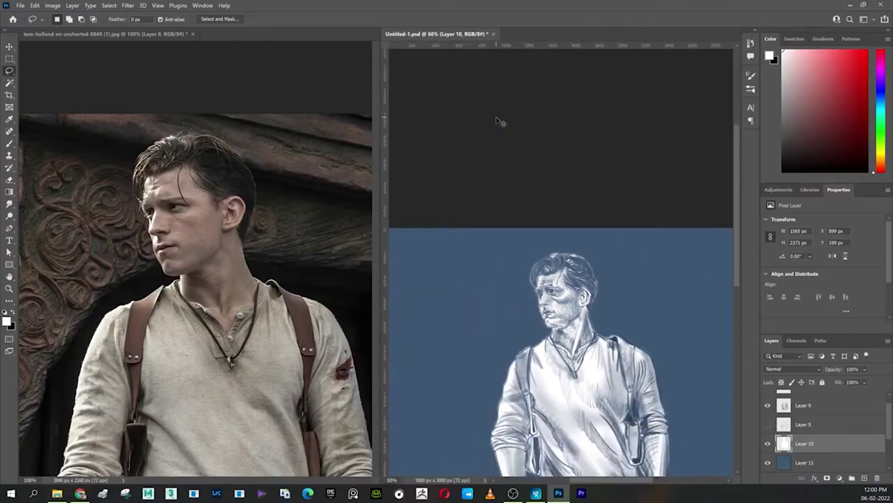
key("ctrl+minus")
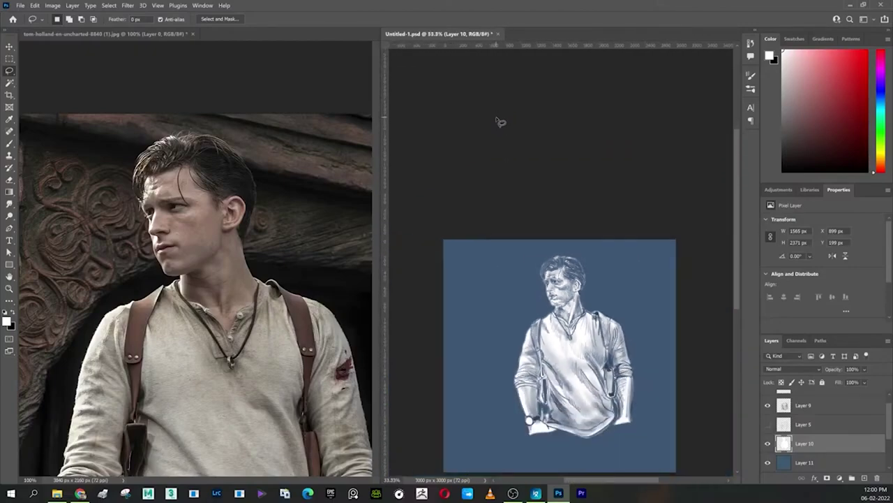
key("ctrl+plus")
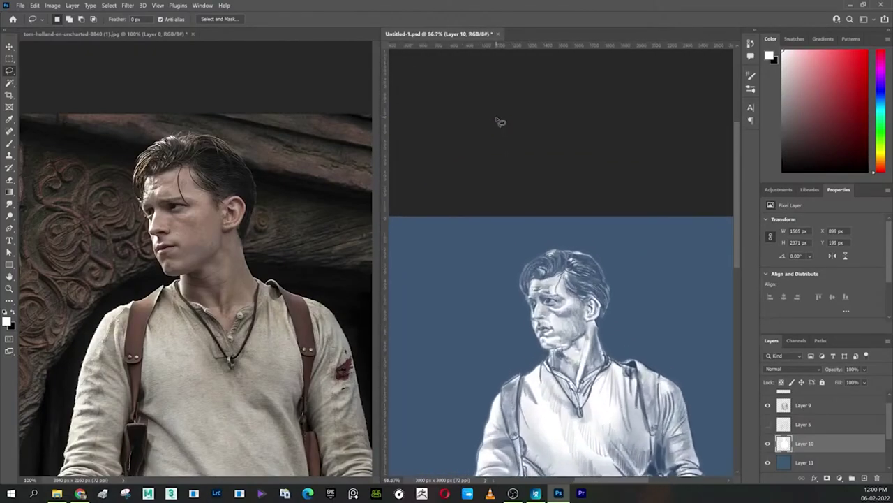
key("ctrl+plus")
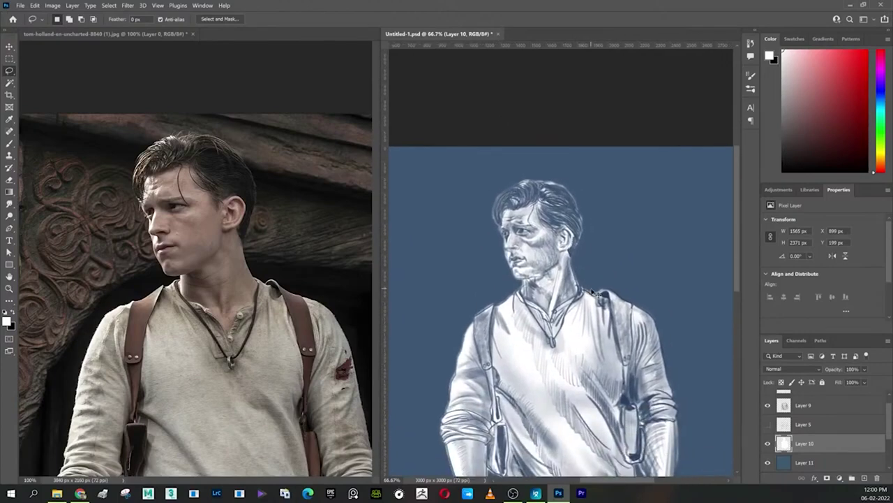
key("ctrl+plus")
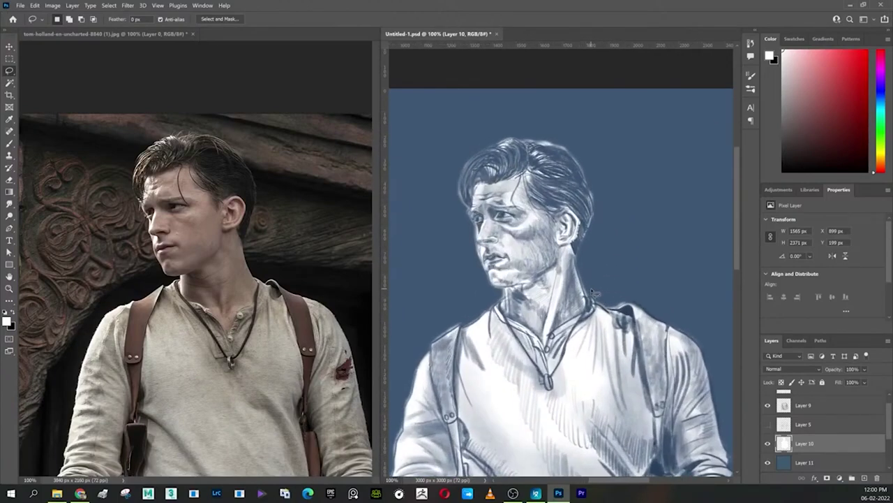
key("r")
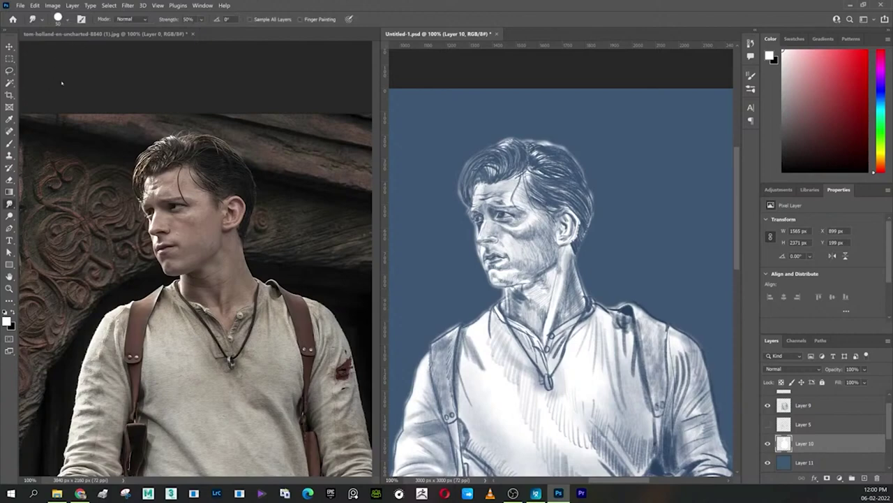
left_click(70, 20)
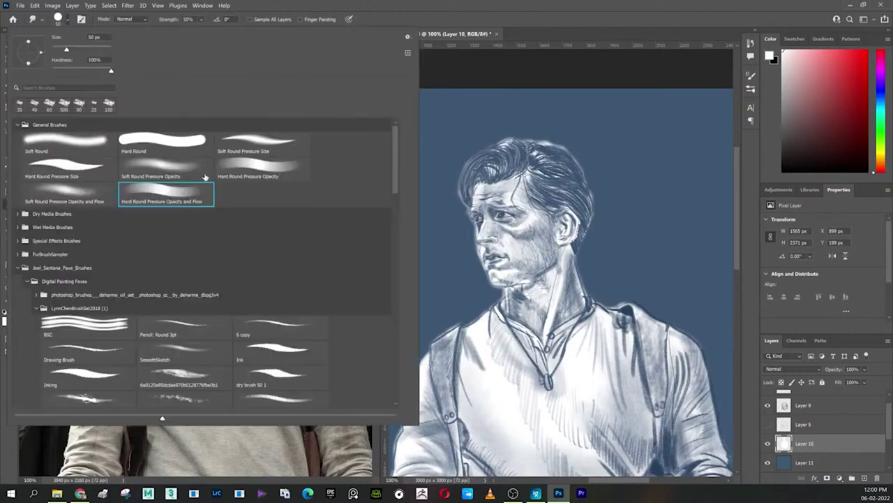
left_click(90, 139)
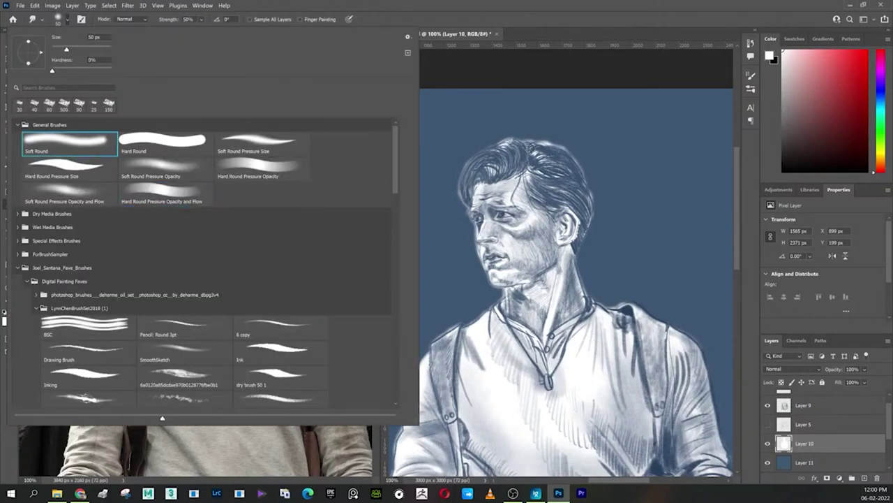
Step: Switch to the Brush and sample the canvas's pale blue-grey as the painting colour
left_click(598, 146)
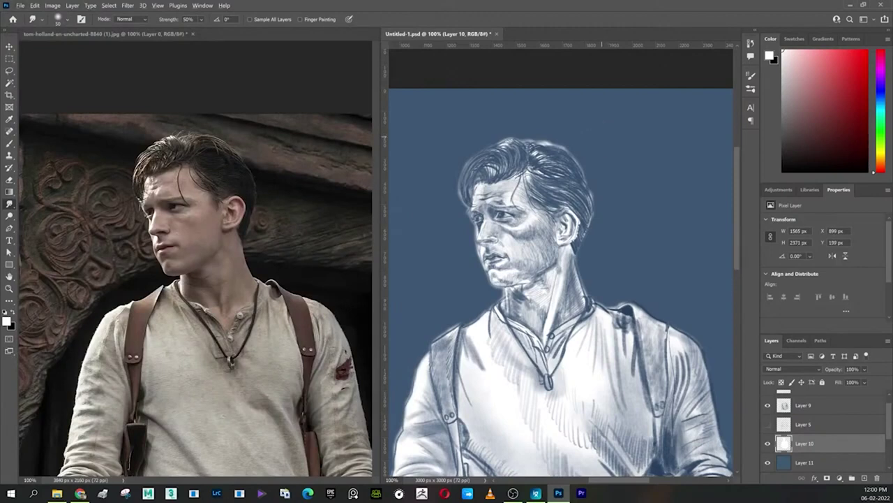
key("b")
left_click(605, 136, "alt")
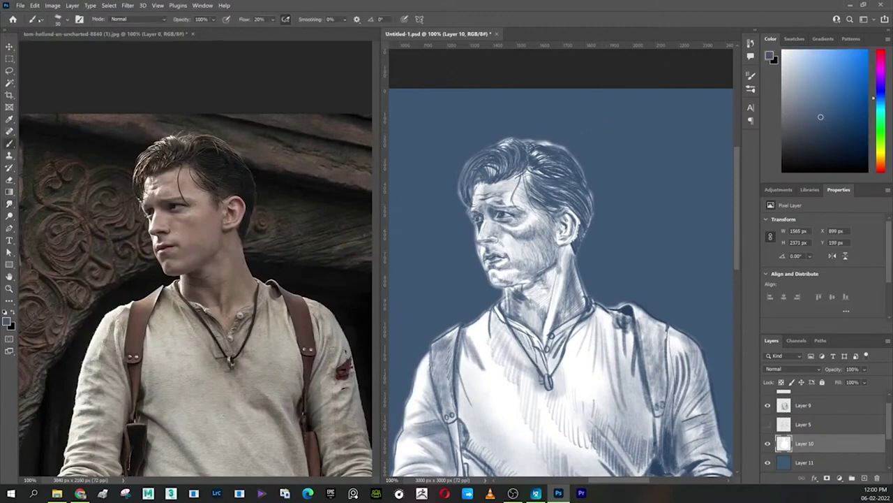
Step: Select the Soft Round brush from the Brush Preset picker
left_click(40, 19)
left_click(61, 18)
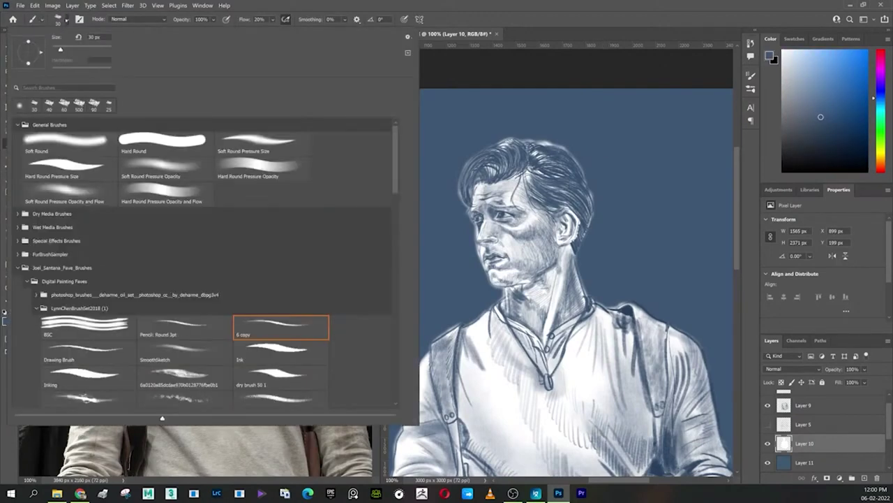
left_click(64, 143)
key("Return")
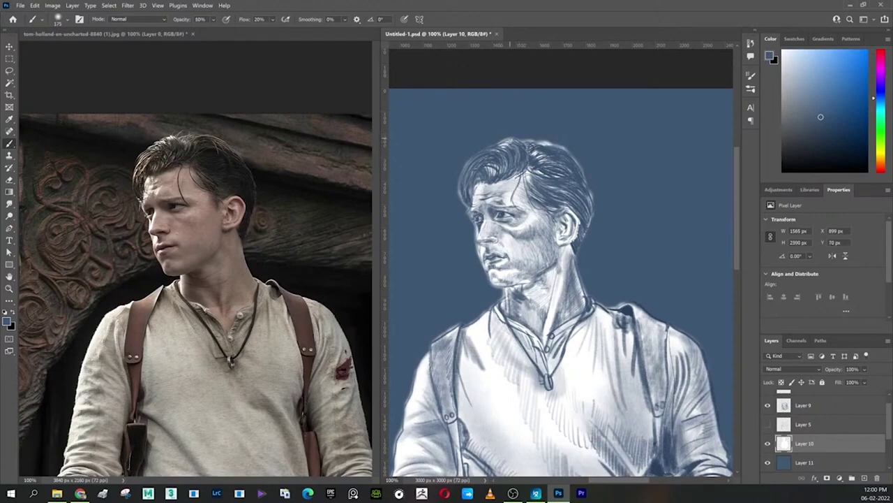
Step: On Layer 10, paint soft shading over the neck, shoulder seam and right sleeve edge
left_click(802, 459)
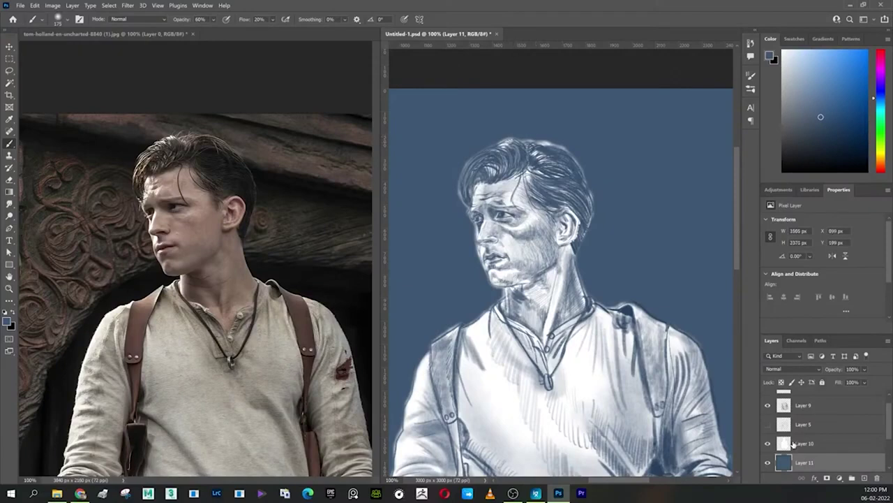
left_click(796, 444)
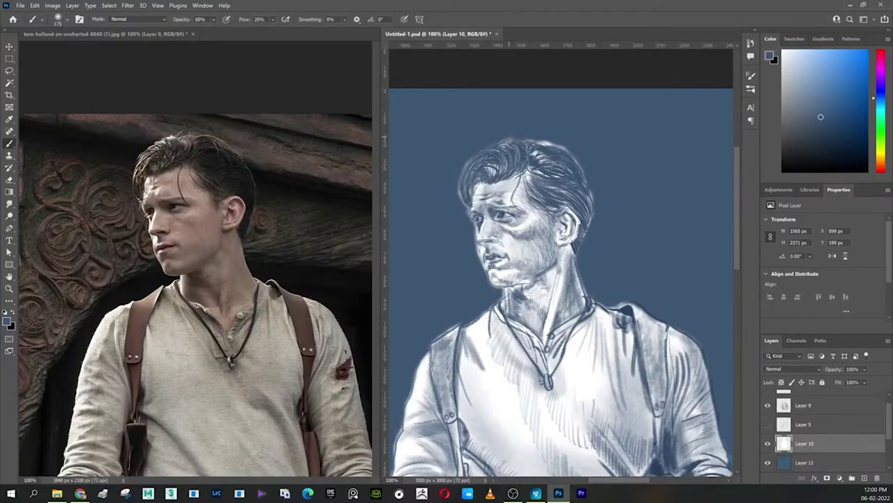
mouse_move(590, 195)
left_mouse_down()
mouse_move(569, 274)
mouse_move(585, 307)
mouse_move(607, 318)
mouse_move(627, 303)
mouse_move(593, 321)
left_mouse_up()
mouse_move(644, 308)
left_mouse_down()
mouse_move(636, 320)
mouse_move(689, 344)
mouse_move(706, 383)
left_mouse_up()
left_click_drag(687, 351, 713, 423)
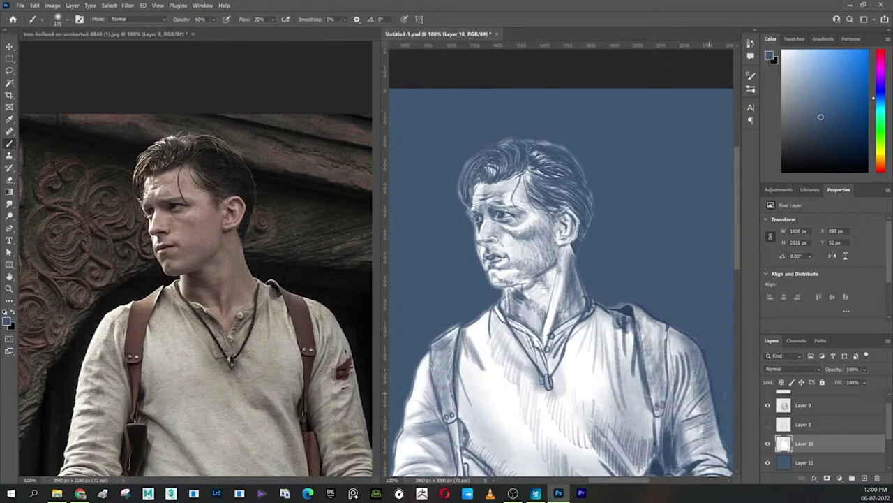
Step: Shade the left brow and cheek, undo the last stroke, and add Layer 11 to the selection
left_click_drag(474, 191, 489, 258)
mouse_move(477, 222)
left_mouse_down()
mouse_move(506, 288)
mouse_move(478, 328)
left_mouse_up()
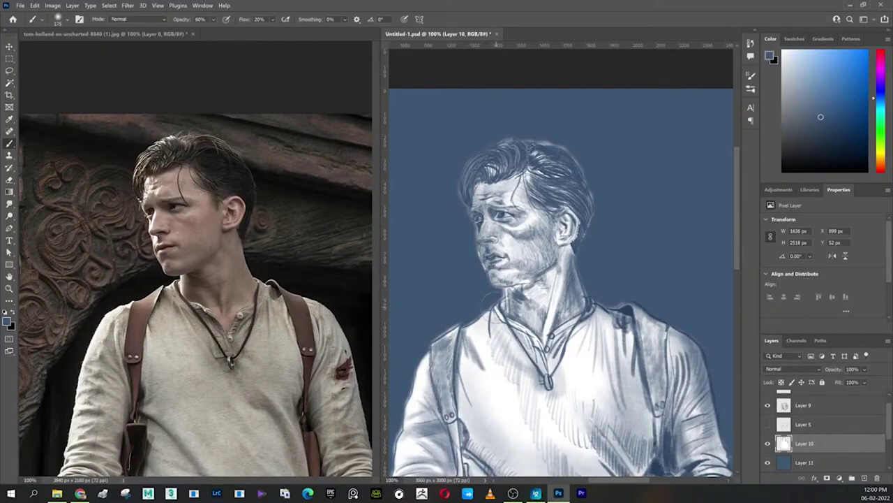
key("ctrl+z")
key("ctrl+z")
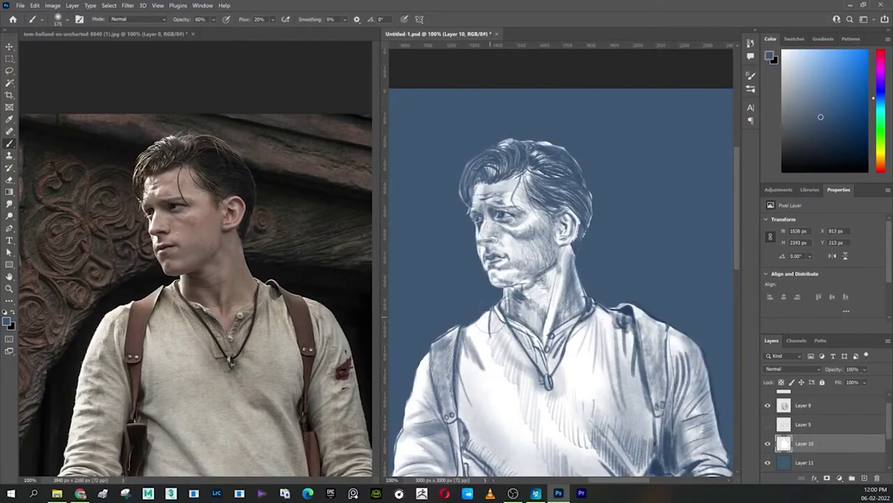
left_click_drag(549, 305, 583, 296)
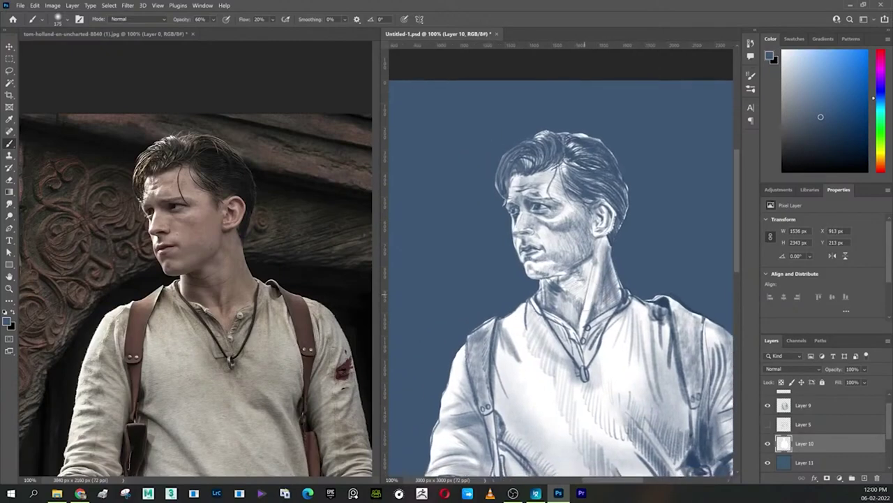
left_click(804, 462, "shift")
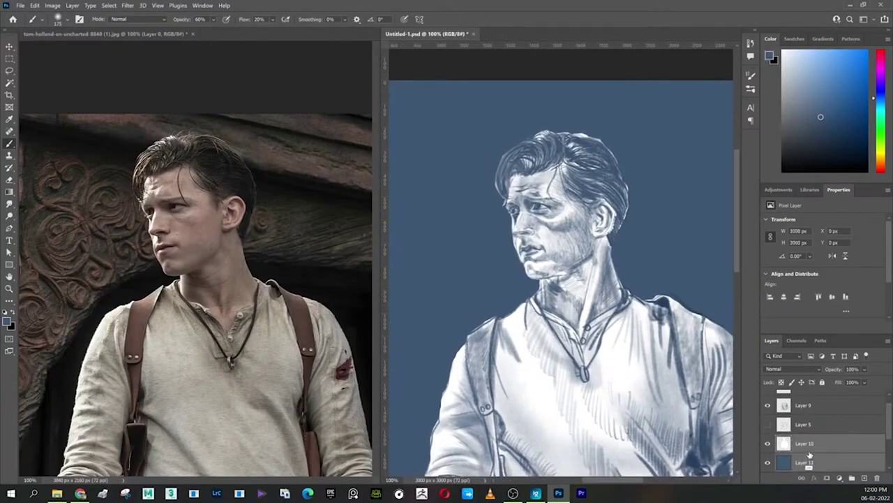
key("ctrl+e")
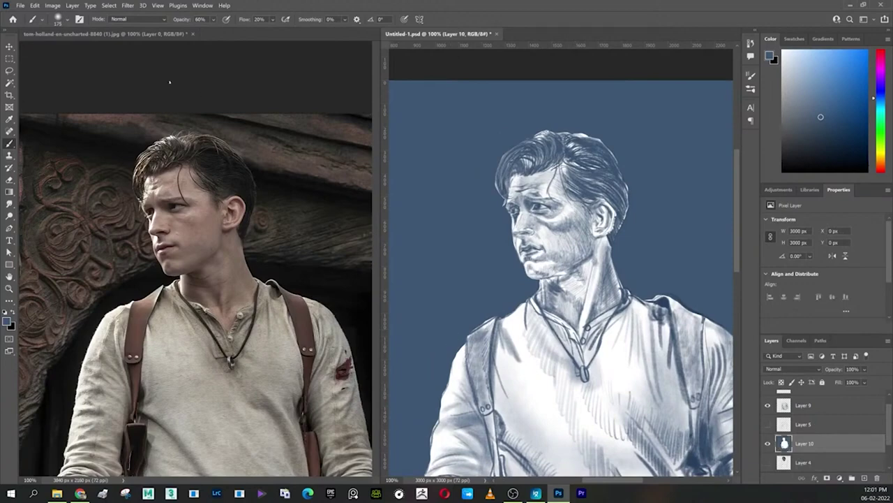
left_click(124, 6)
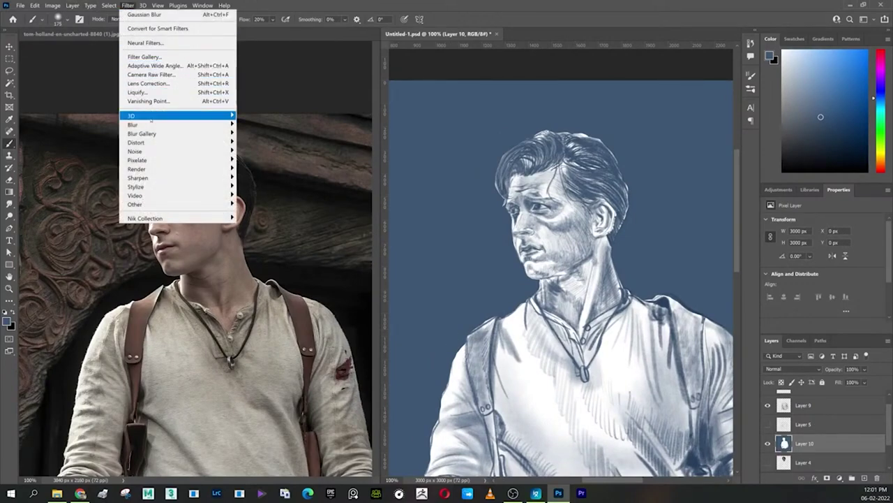
mouse_move(150, 124)
mouse_move(178, 124)
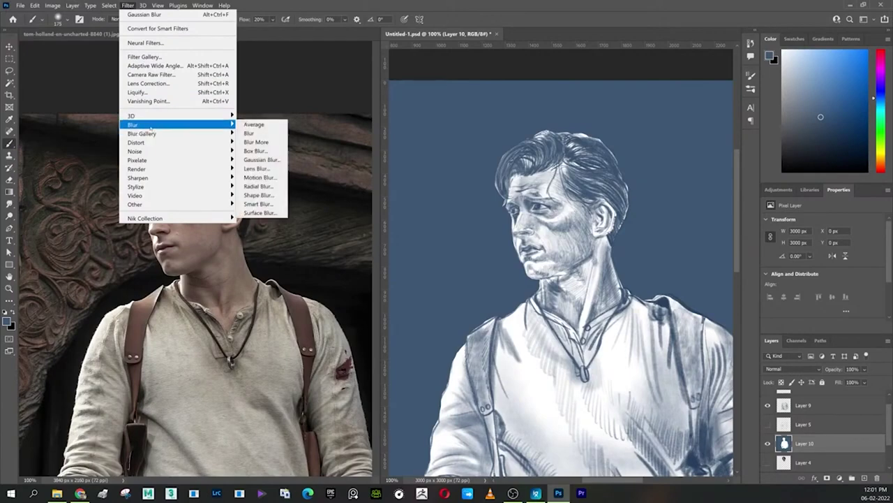
left_click(806, 439)
key("ctrl+shift+alt+n")
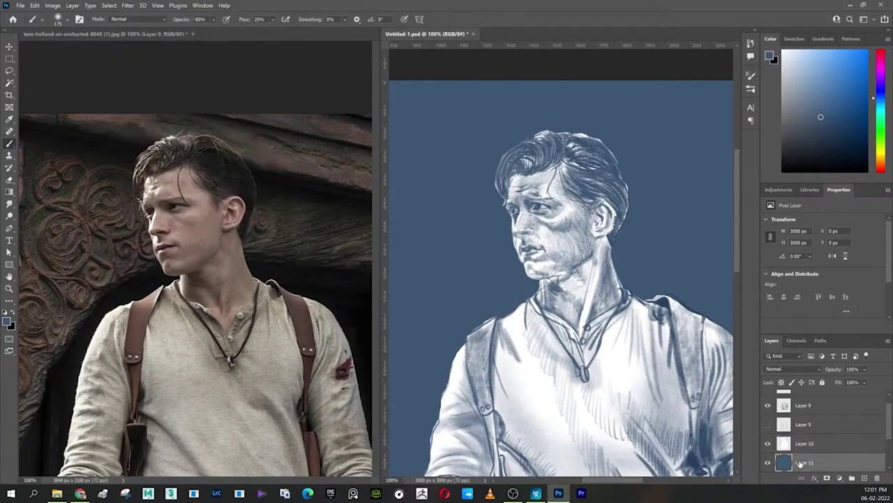
Step: Set the sketch Layer 10 to 100% opacity
left_click(807, 445)
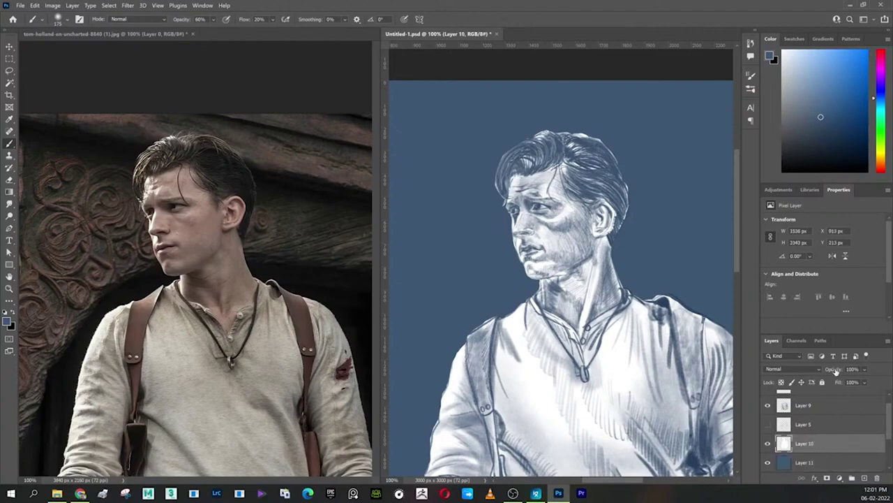
mouse_move(836, 370)
left_mouse_down()
mouse_move(855, 364)
mouse_move(848, 368)
left_mouse_up()
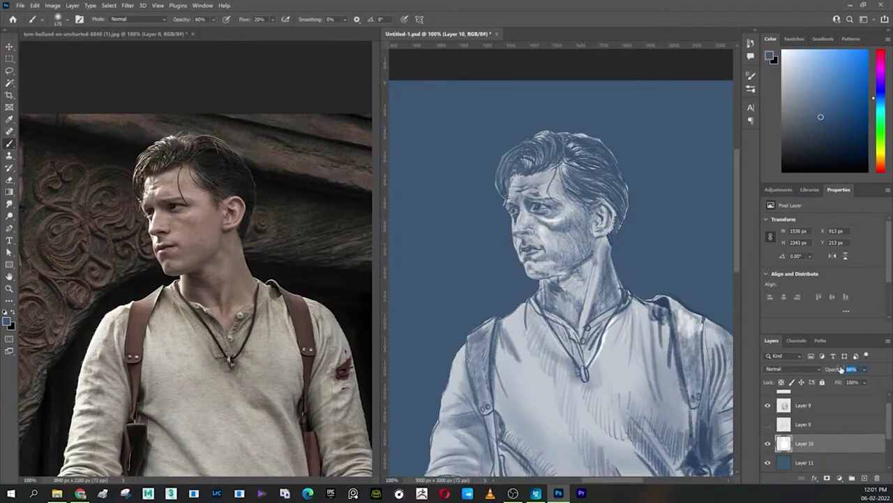
type("100")
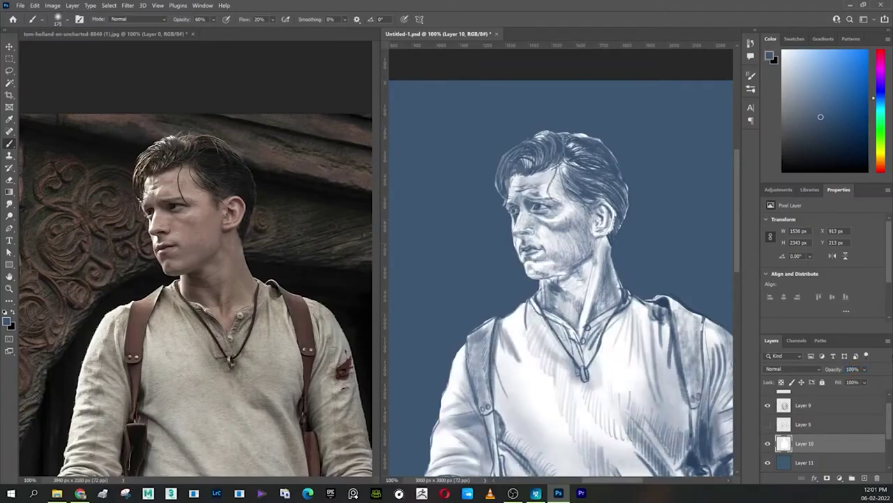
key("Return")
Step: Zoom out to 50% and pan to show the whole figure
key("ctrl+minus")
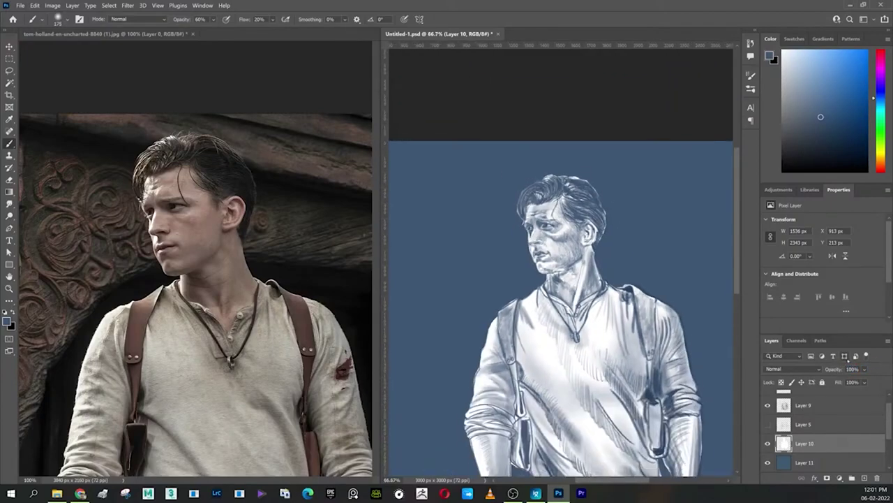
key("ctrl+minus")
mouse_move(511, 442)
left_mouse_down()
mouse_move(479, 373)
mouse_move(485, 380)
left_mouse_up()
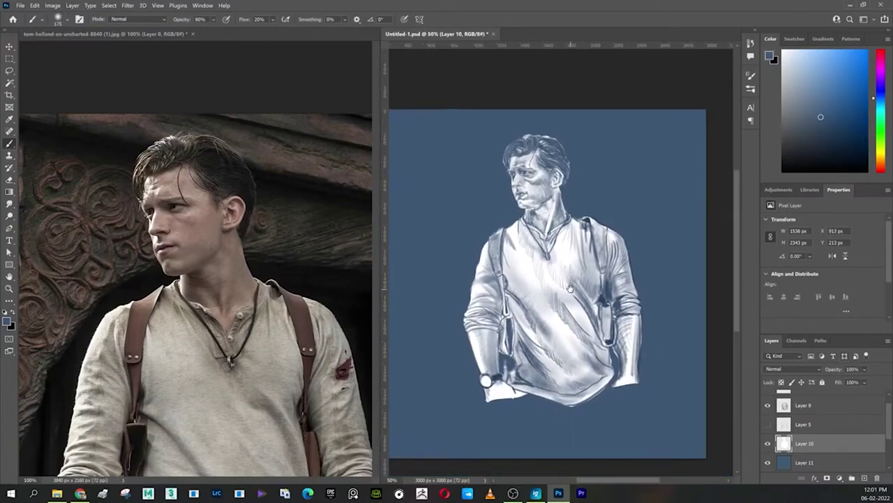
Step: Start a crop around the figure and clear the fixed crop aspect ratio
key("c")
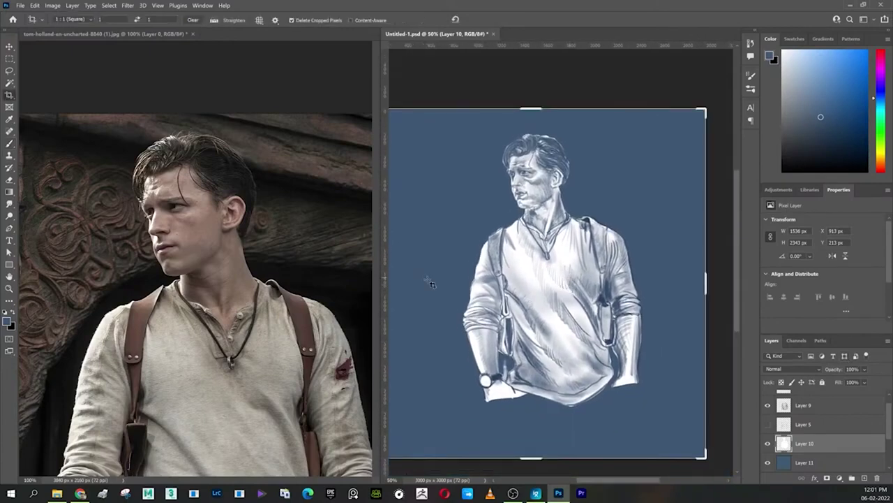
left_click_drag(532, 458, 567, 412)
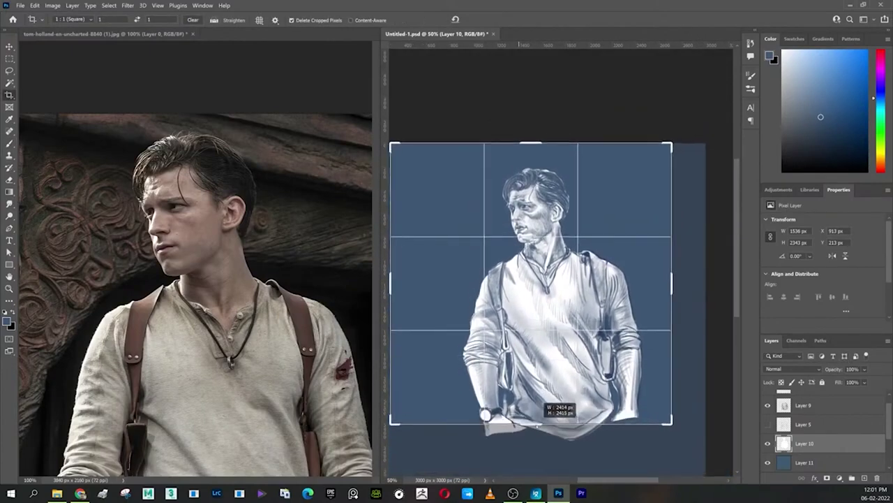
left_click_drag(395, 282, 414, 280)
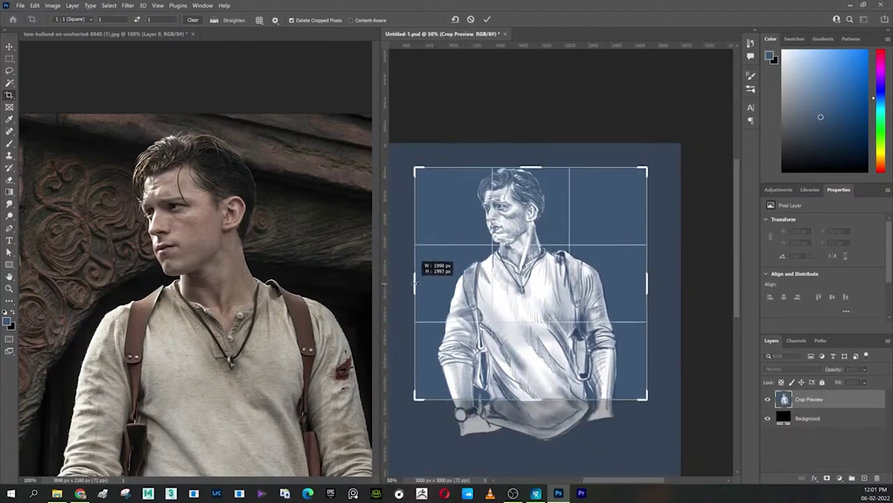
left_click(87, 19)
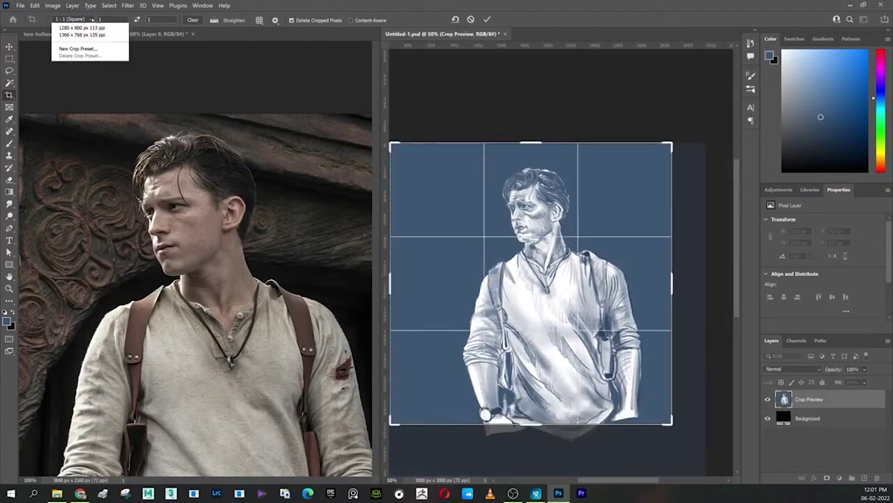
left_click(87, 19)
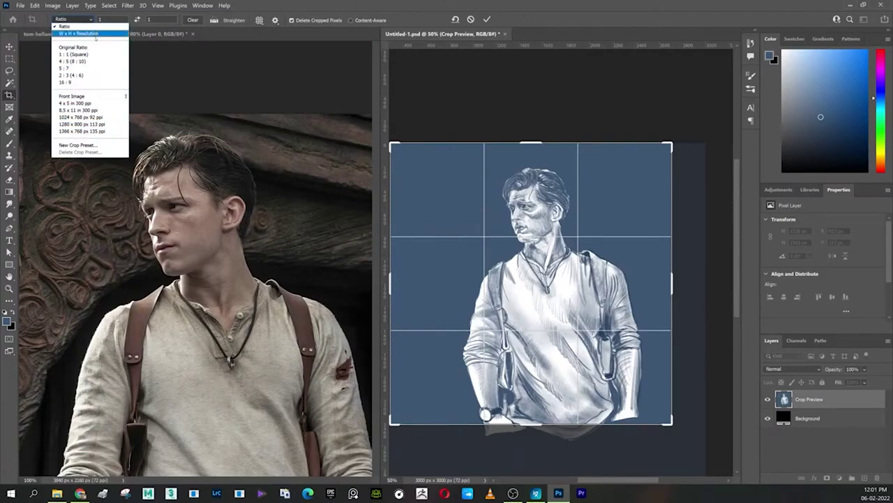
left_click(70, 26)
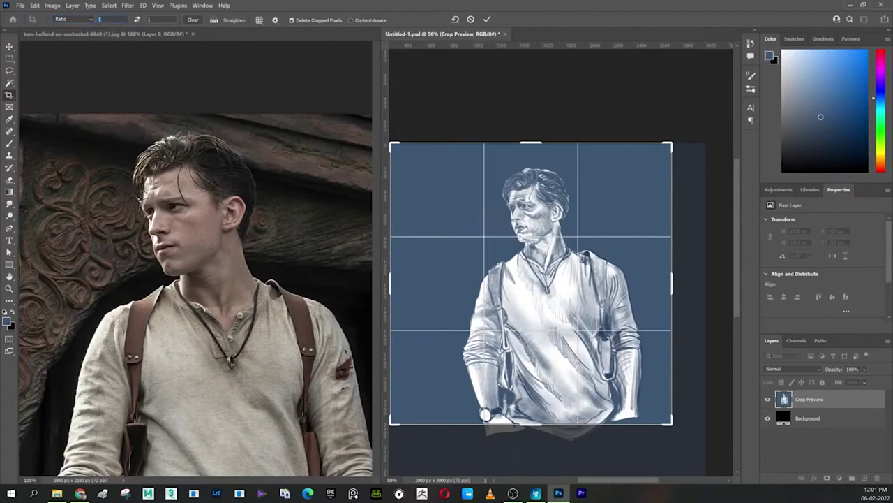
left_click(112, 20)
type("0")
key("Tab")
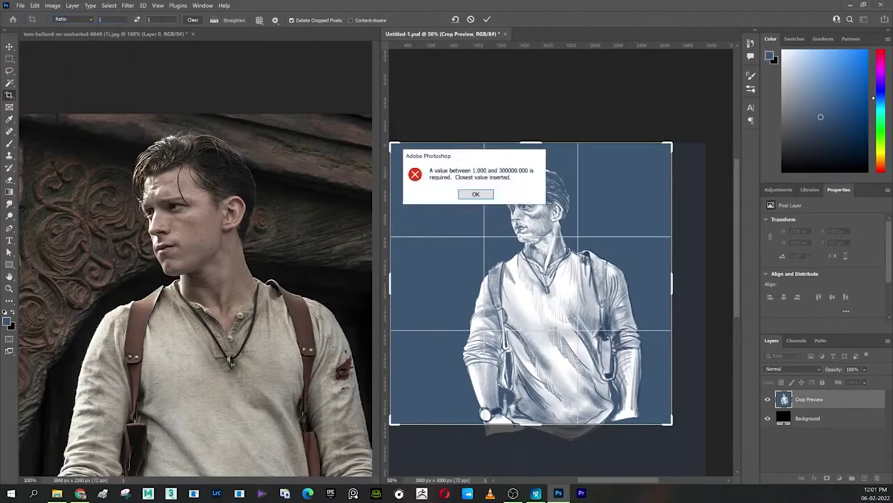
left_click(488, 195)
left_click(195, 20)
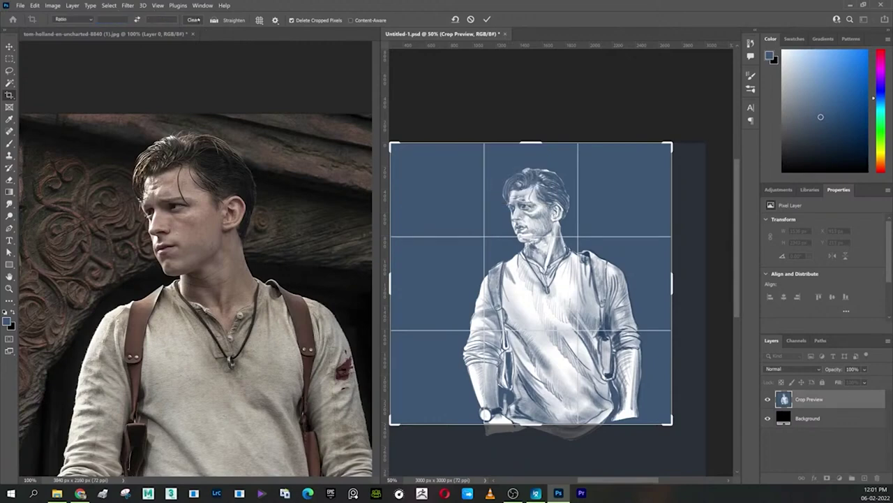
Step: Resize the crop to a centred 1956 × 2400 px portrait frame and commit it
left_click_drag(391, 292, 402, 290)
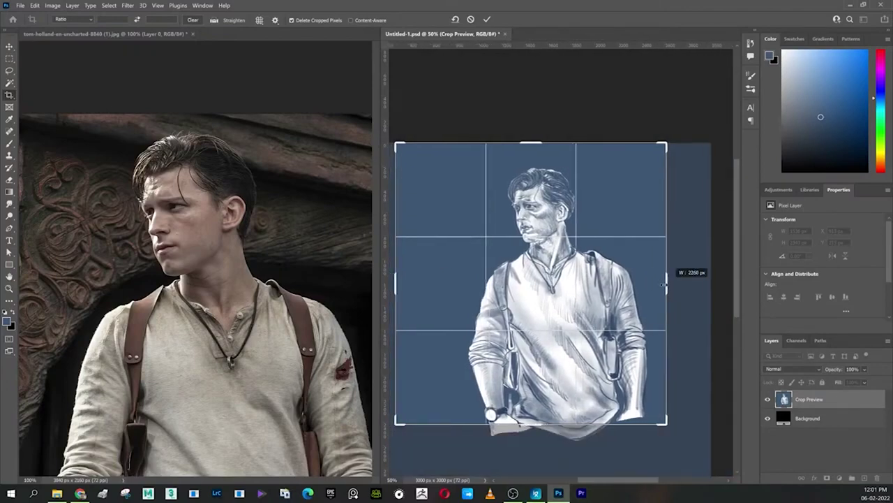
left_click_drag(672, 285, 651, 280)
mouse_move(538, 315)
left_mouse_down()
mouse_move(617, 314)
mouse_move(558, 310)
left_mouse_up()
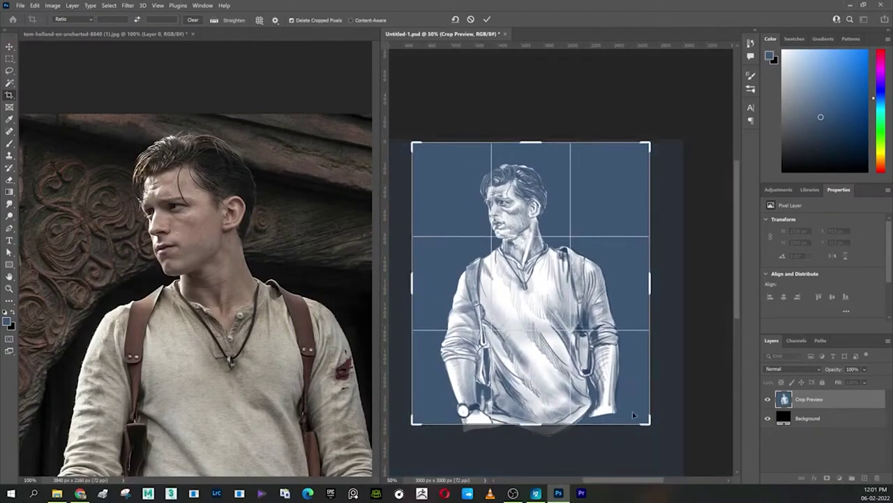
left_click_drag(645, 417, 645, 415)
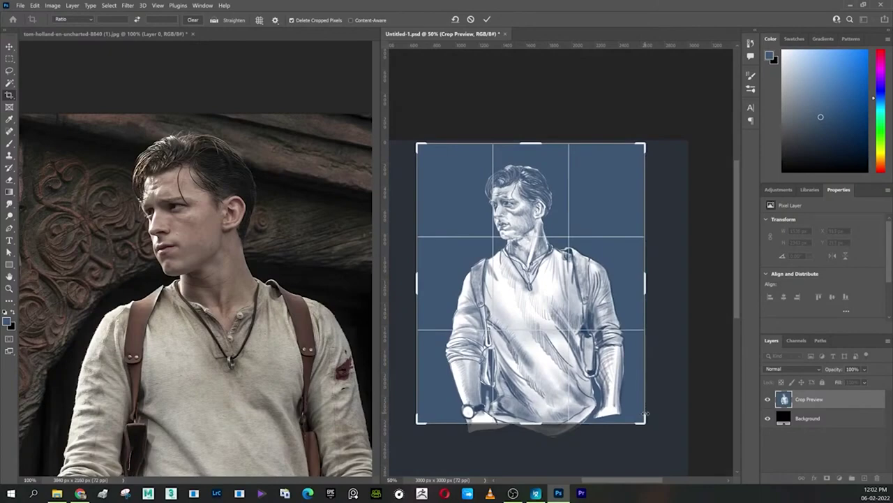
key("Return")
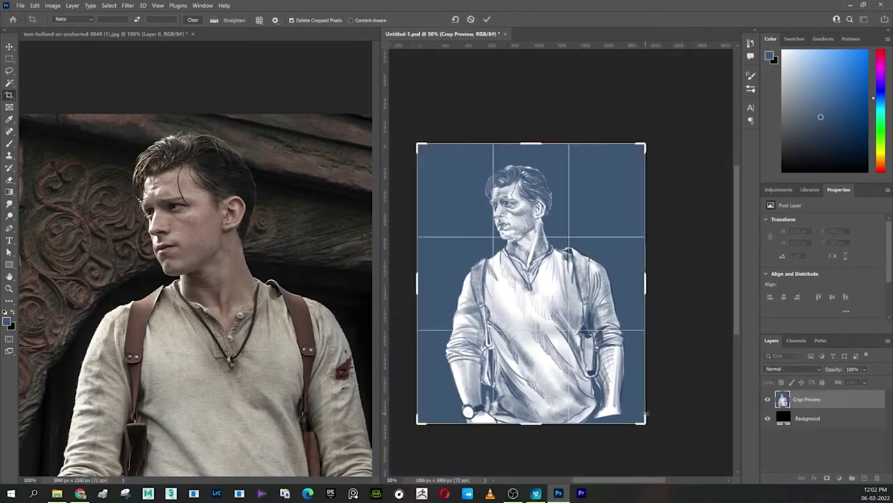
key("ctrl+plus")
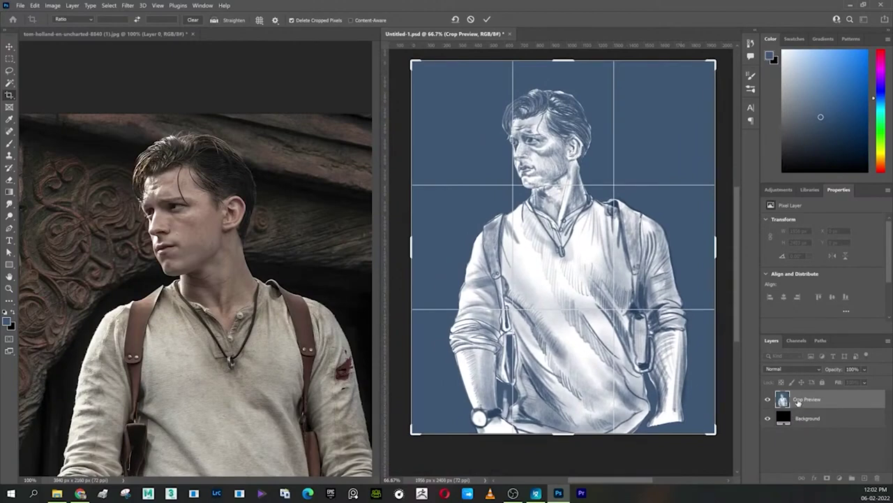
key("Return")
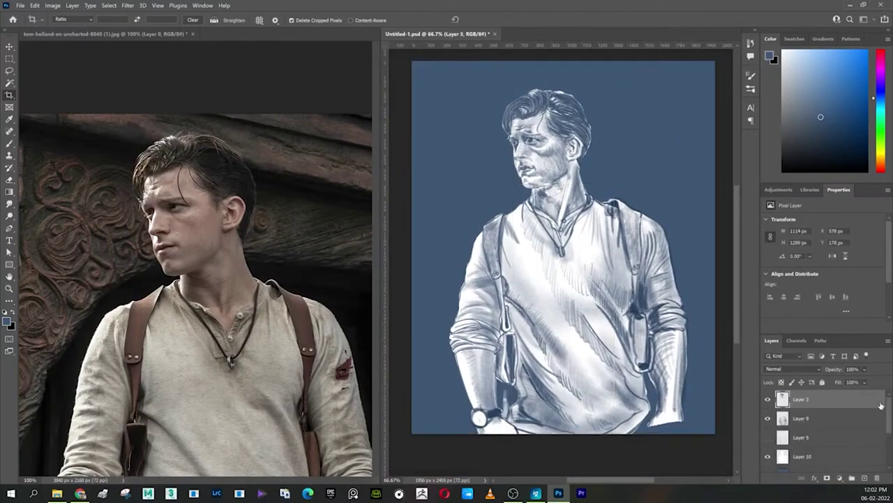
Step: Make Layer 10 active and brush small strokes near the figure's right hand
scroll(880, 407, "down", 2)
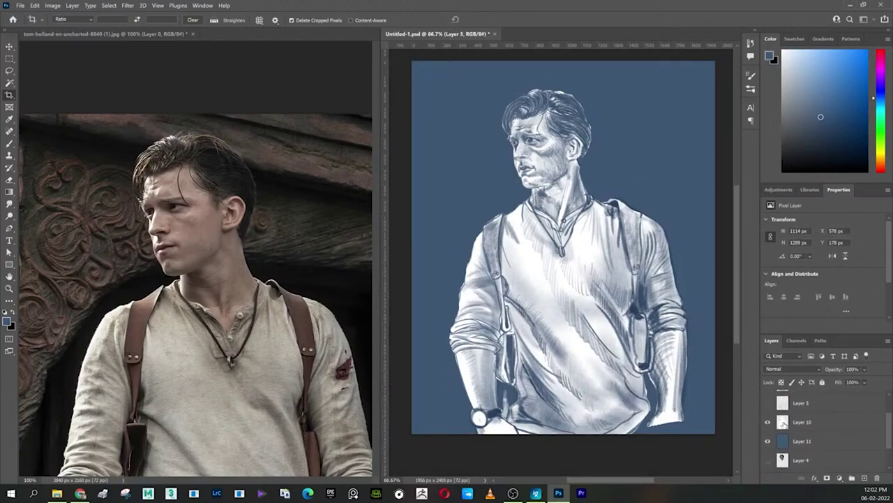
left_click(785, 423)
key("b")
left_click_drag(659, 419, 674, 408)
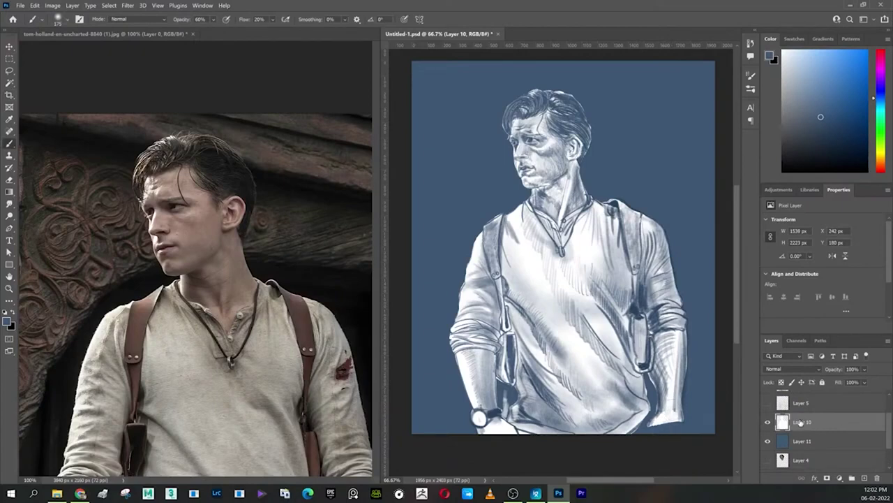
Step: Add a new Layer 12 and soften the shading near the hand, sampling colour from the drawing
left_click_drag(828, 428, 865, 478)
left_click_drag(664, 421, 677, 398)
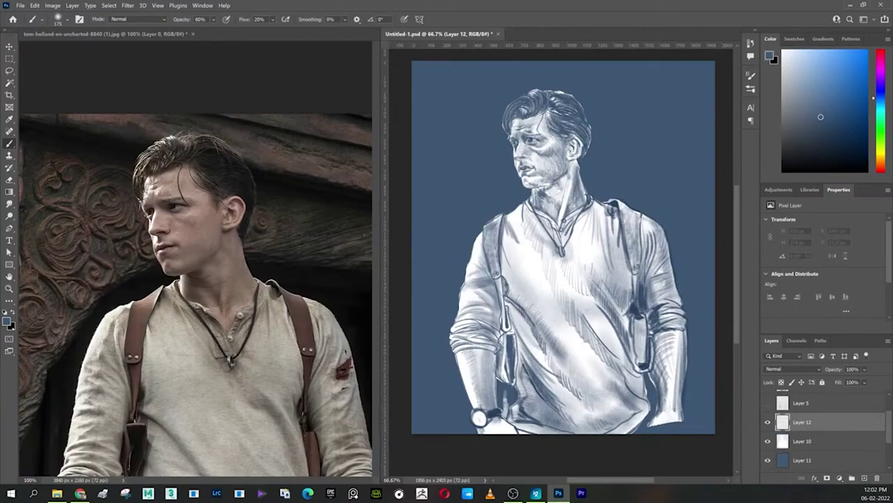
key("i")
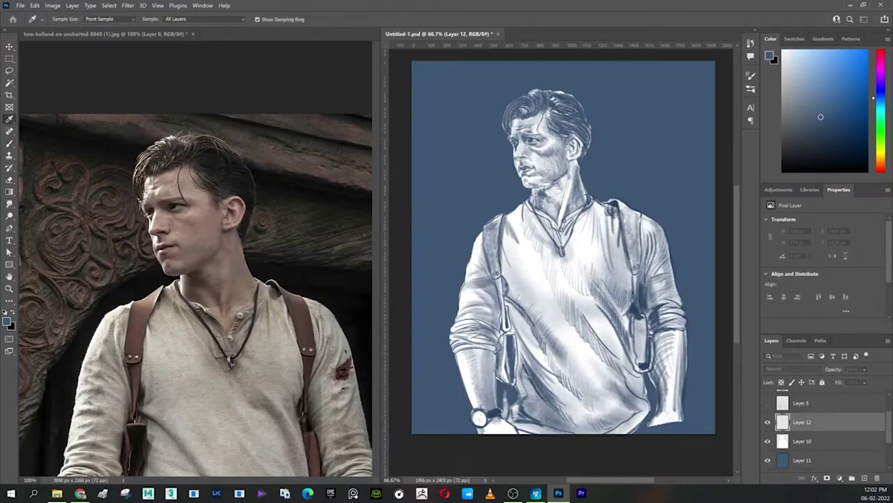
key("b")
left_click_drag(656, 411, 676, 420)
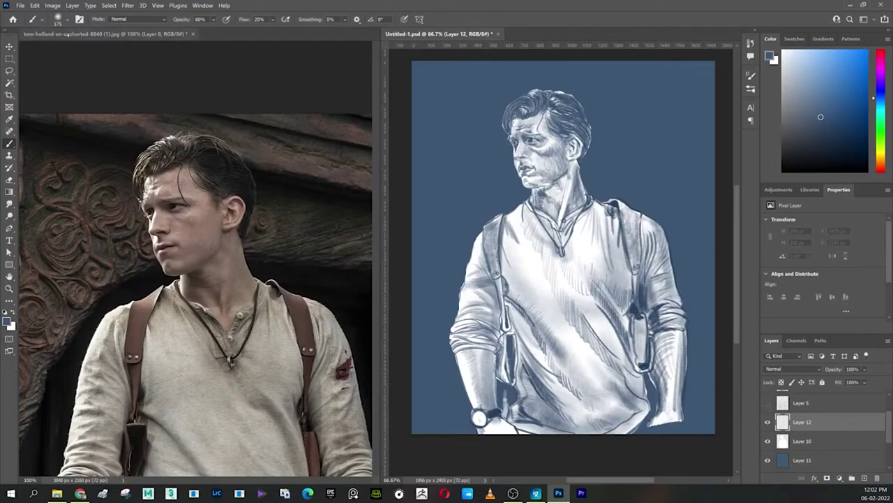
left_click(68, 19)
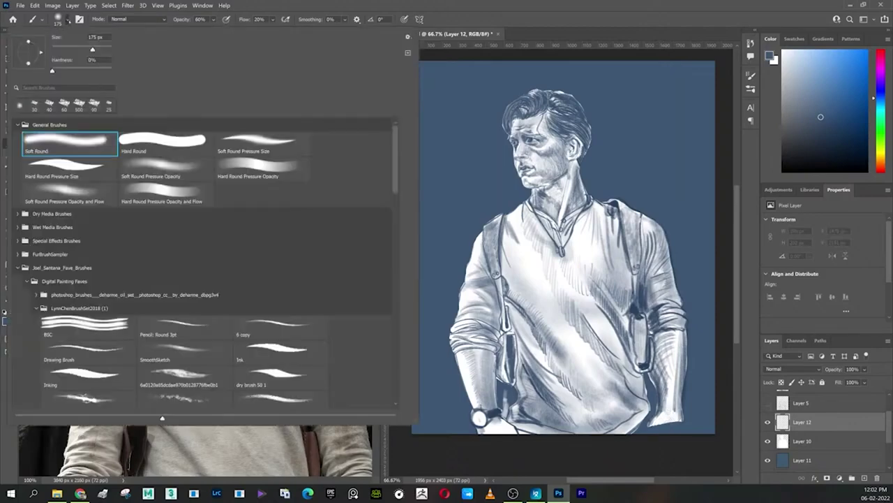
Step: With a Hard Round brush, paint white over the lower right sleeve cuff and shirt hem
left_click(155, 142)
key("Return")
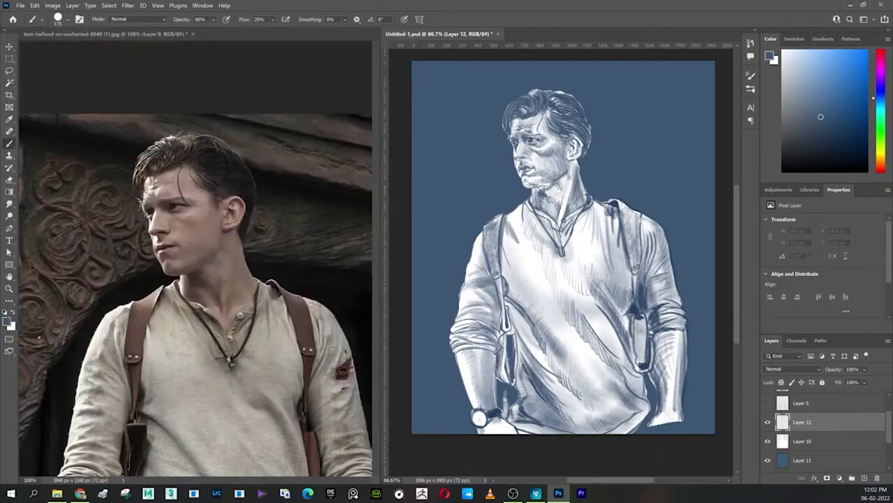
key("x")
left_click_drag(668, 410, 653, 436)
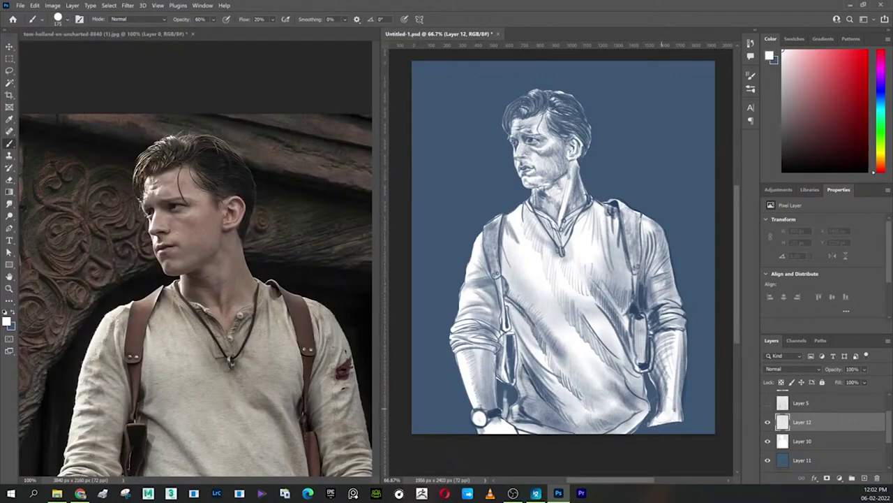
mouse_move(669, 412)
left_mouse_down()
mouse_move(646, 433)
mouse_move(674, 434)
mouse_move(679, 423)
mouse_move(658, 434)
mouse_move(655, 423)
left_mouse_up()
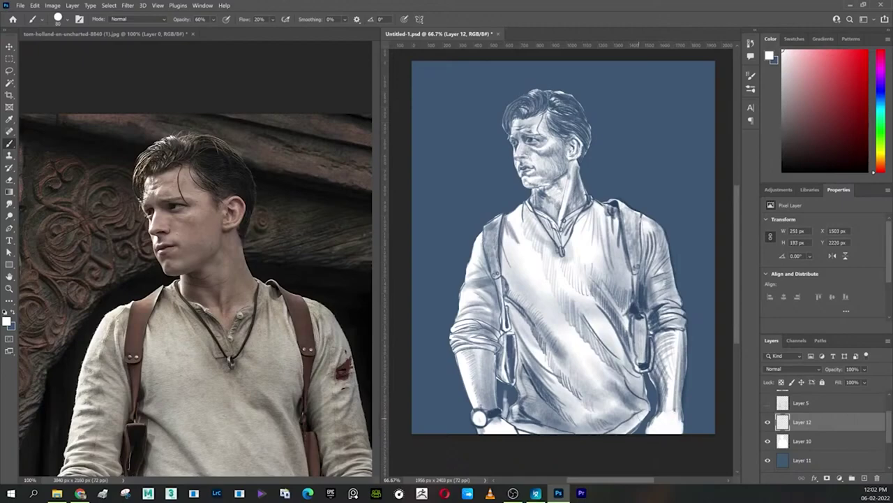
left_click_drag(636, 303, 632, 324)
mouse_move(639, 417)
left_mouse_down()
mouse_move(634, 435)
mouse_move(644, 446)
mouse_move(645, 430)
left_mouse_up()
Step: Paint background blue, then a darker blue, over the shirt hem
key("x")
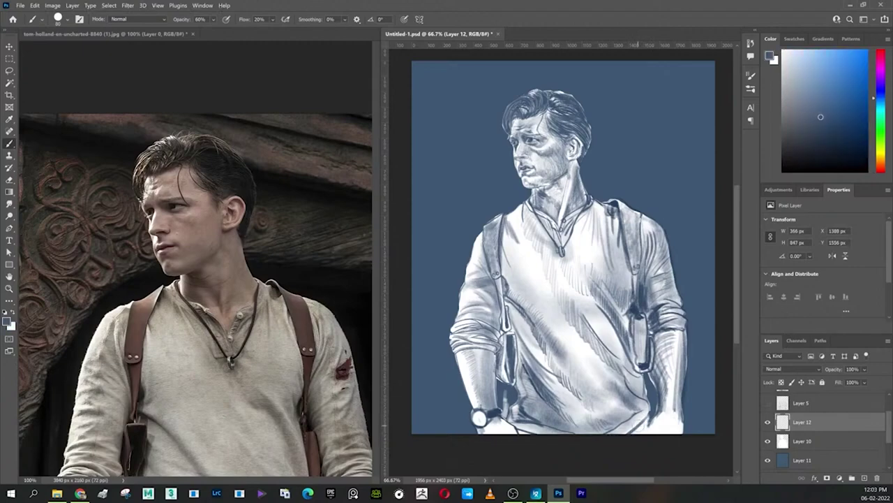
mouse_move(643, 416)
left_mouse_down()
mouse_move(645, 442)
mouse_move(628, 431)
left_mouse_up()
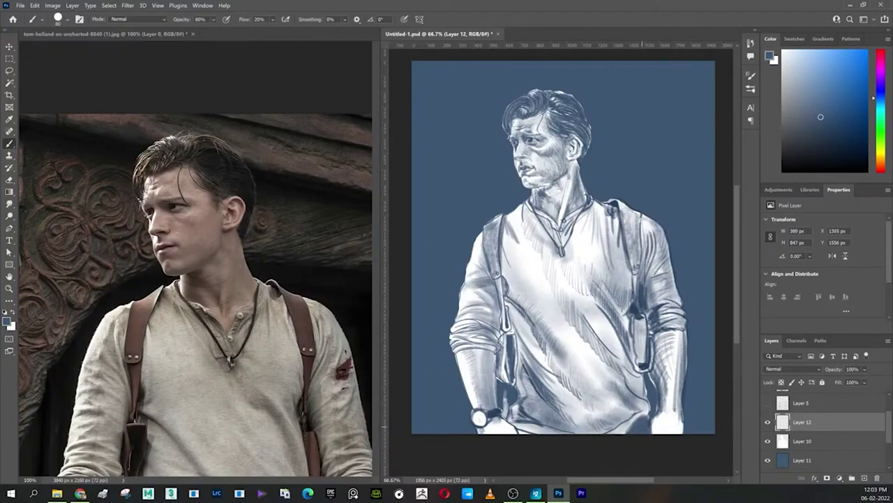
left_click(829, 149)
mouse_move(637, 415)
left_mouse_down()
mouse_move(641, 433)
mouse_move(655, 434)
left_mouse_up()
left_click_drag(671, 403, 645, 431)
key("x")
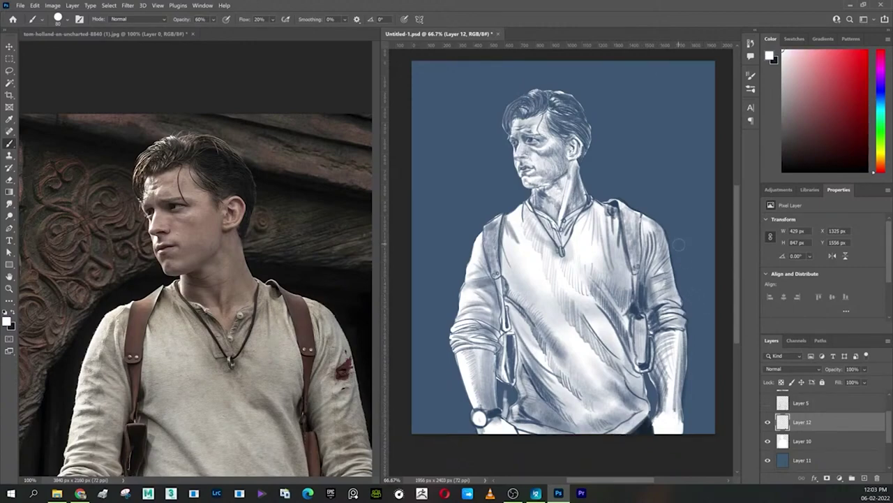
Step: Remove a stray white dab and darken the sleeve's right edge with blue
left_click(42, 19)
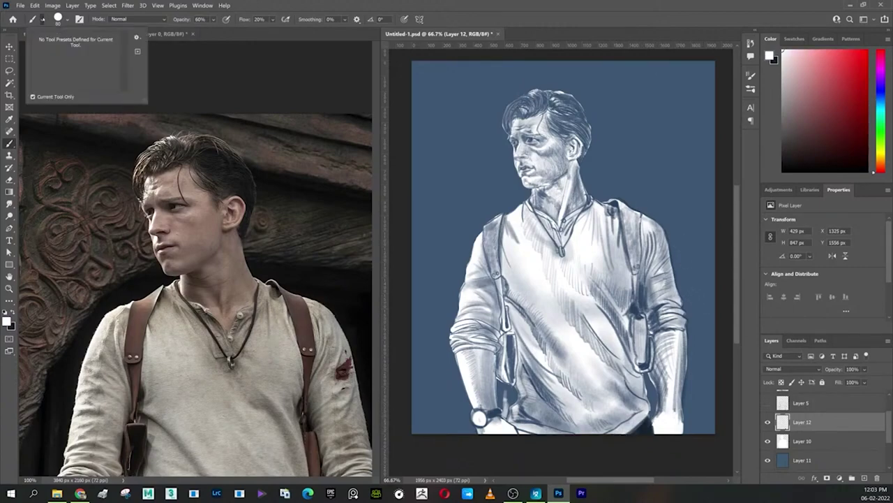
left_click(681, 246)
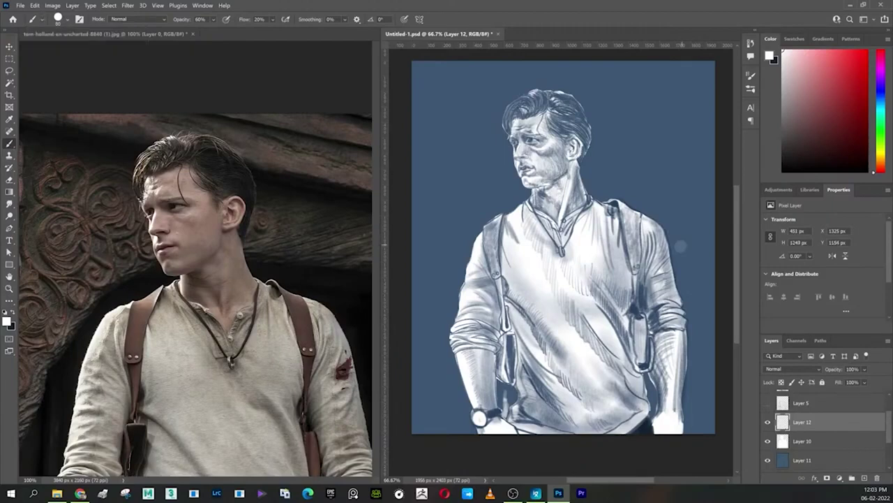
key("ctrl+z")
left_click(707, 242, "alt")
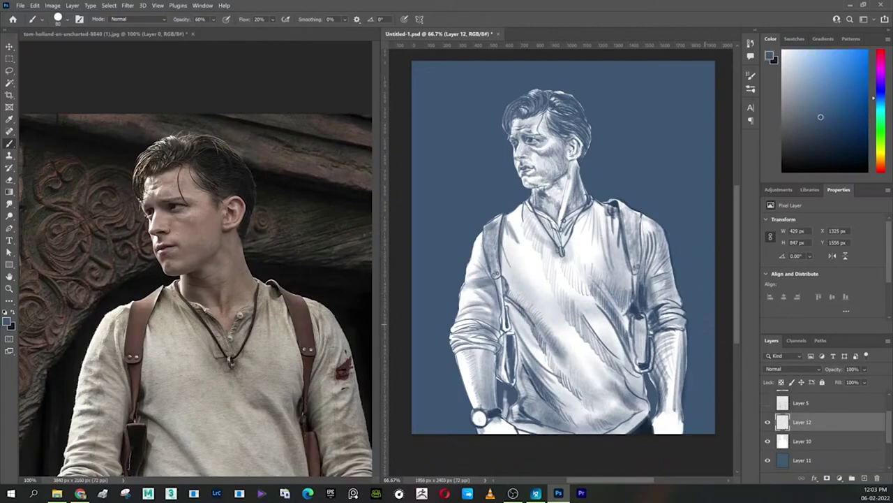
mouse_move(686, 325)
left_mouse_down()
mouse_move(686, 372)
mouse_move(684, 326)
left_mouse_up()
left_click_drag(685, 366, 683, 390)
Step: Add white highlights on the right shoulder
key("i")
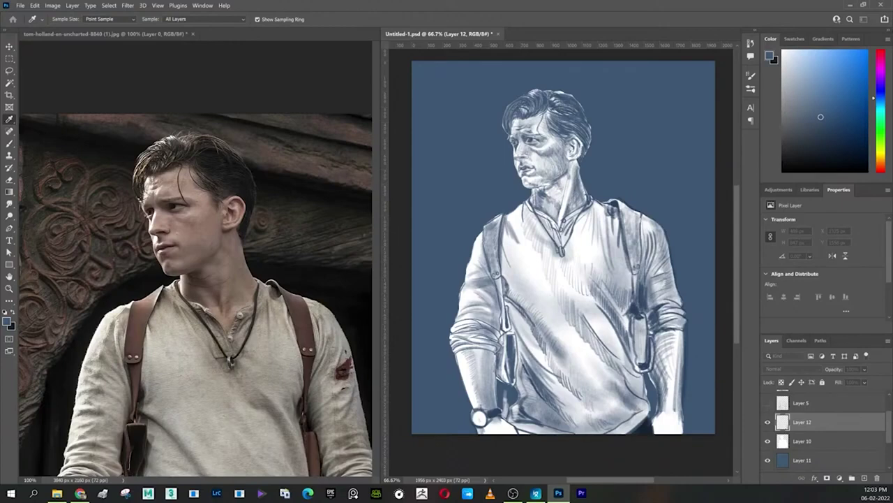
key("b")
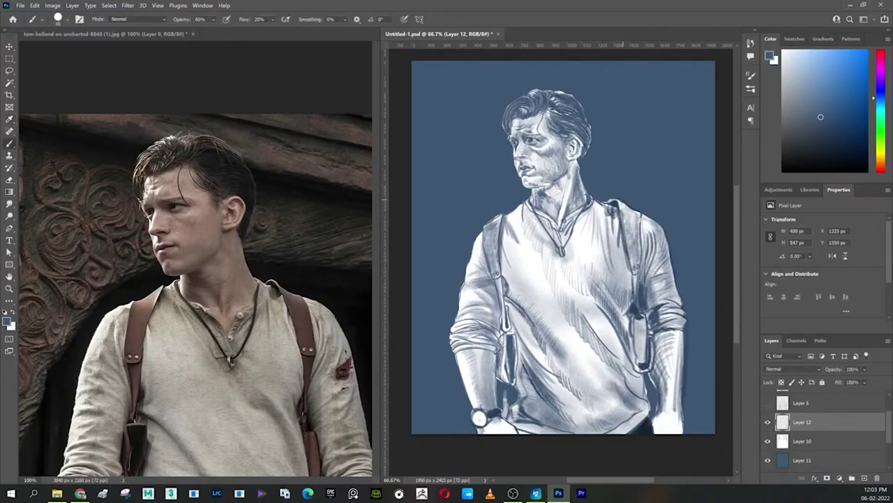
key("x")
left_click_drag(615, 200, 634, 212)
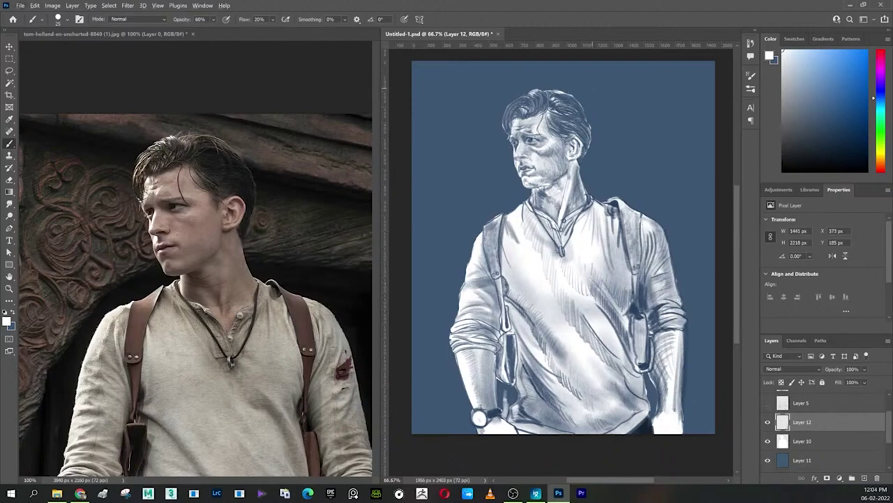
Step: Darken the top of the hair with a blue-grey stroke and make Layer 10 active
key("x")
left_click_drag(569, 91, 527, 95)
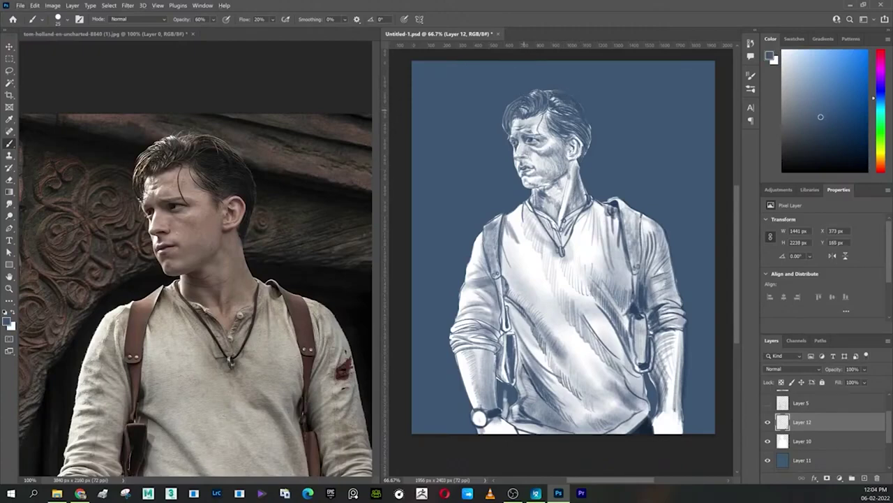
left_click(815, 445)
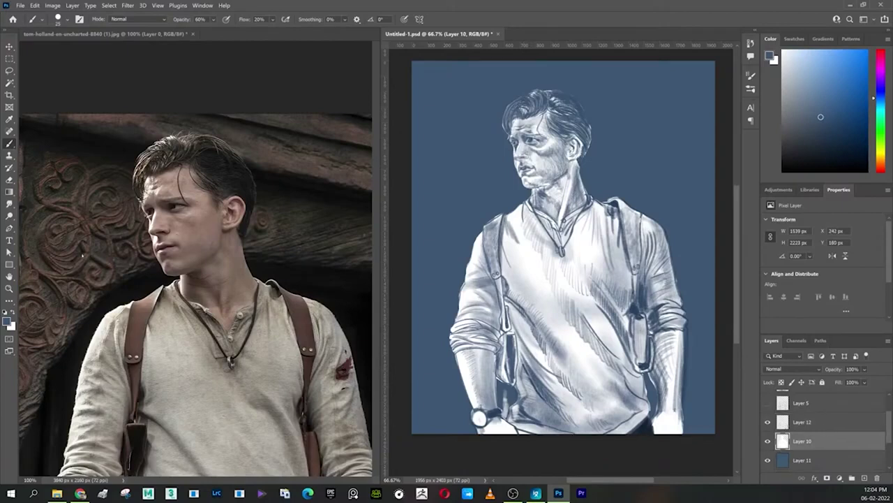
Step: Select the Blur tool from the Smudge/Blur tool group
left_click(9, 203)
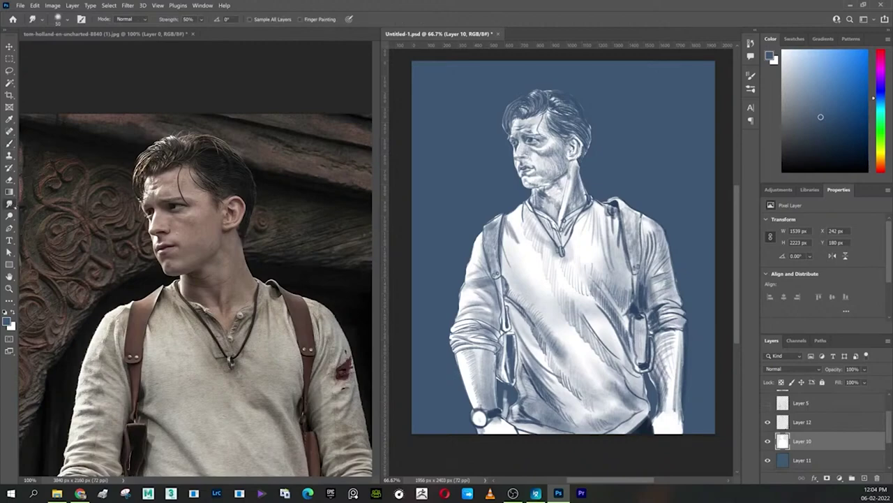
left_click(9, 215)
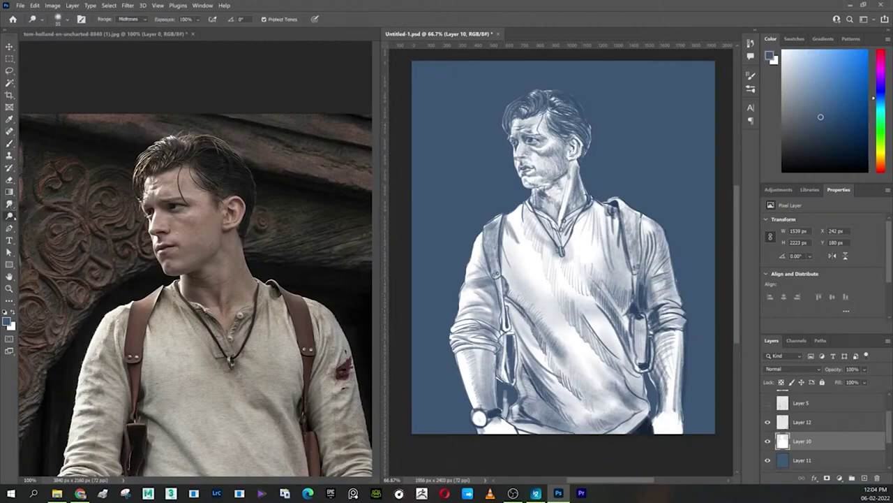
right_click(9, 215)
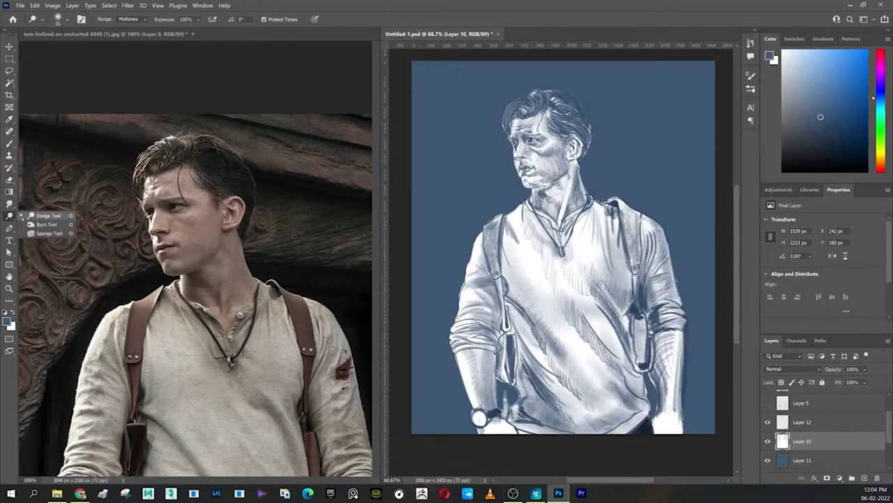
left_click(10, 203)
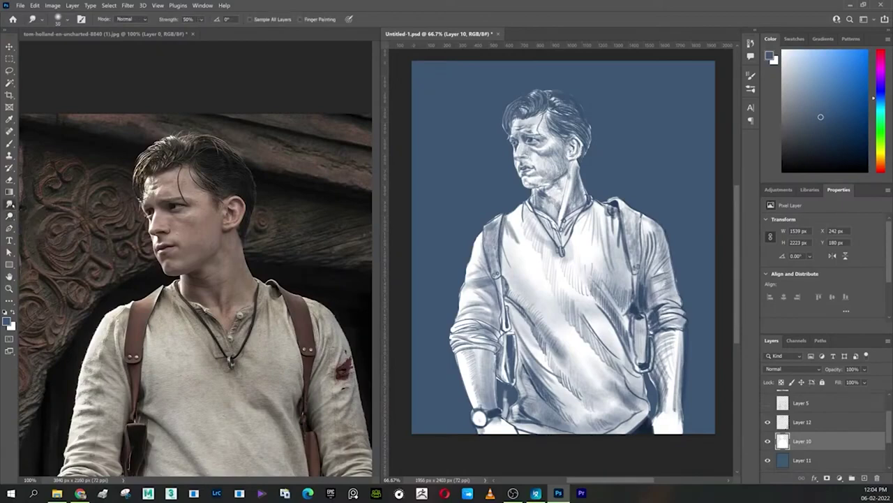
right_click(10, 204)
left_click(35, 203)
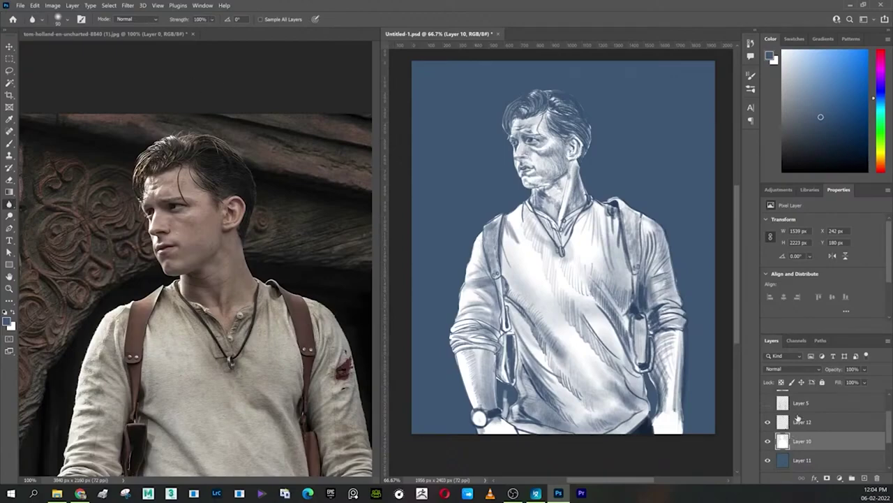
Step: At 200% zoom, blur the shoulder and collar edge, then return to a 66.7% full-figure view
key("ctrl+plus")
key("ctrl+plus")
left_click_drag(434, 191, 608, 352)
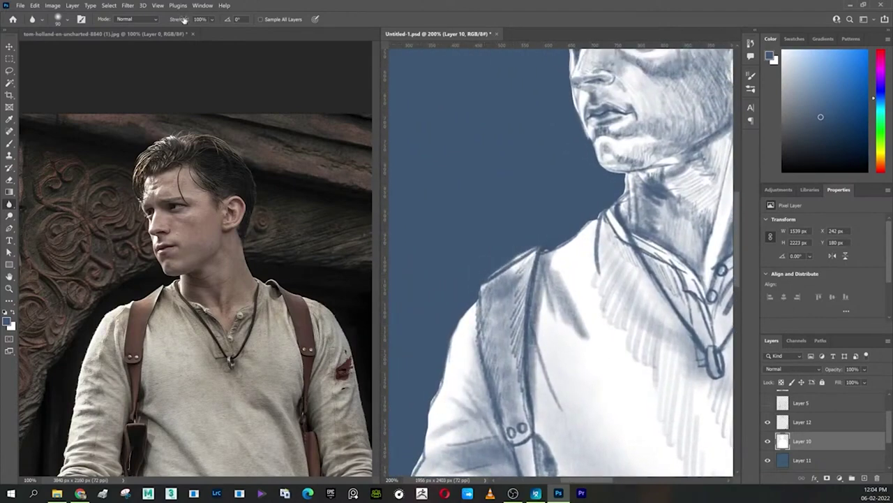
mouse_move(588, 226)
left_mouse_down()
mouse_move(555, 267)
mouse_move(587, 232)
left_mouse_up()
left_click_drag(581, 95, 575, 245)
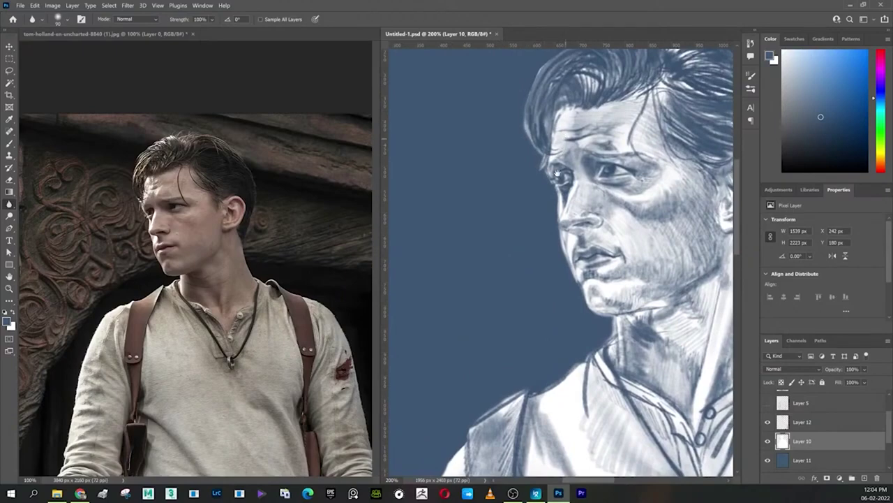
left_click_drag(557, 174, 495, 366)
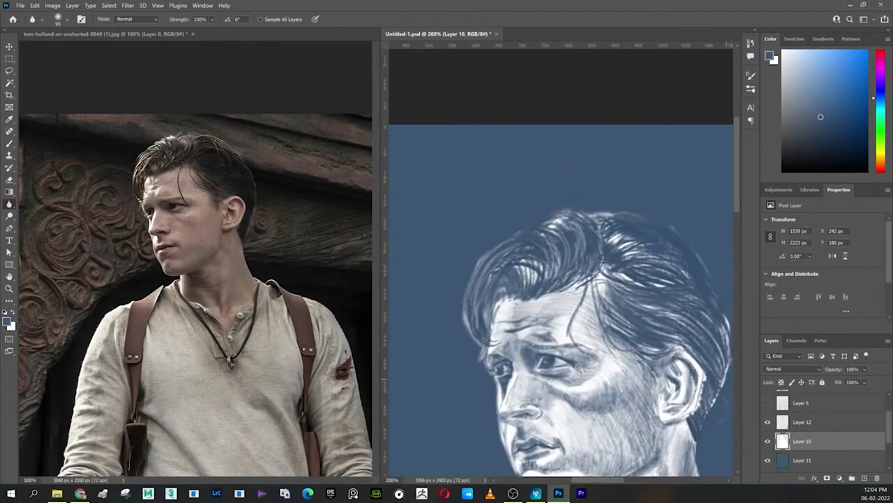
left_click_drag(558, 384, 481, 171)
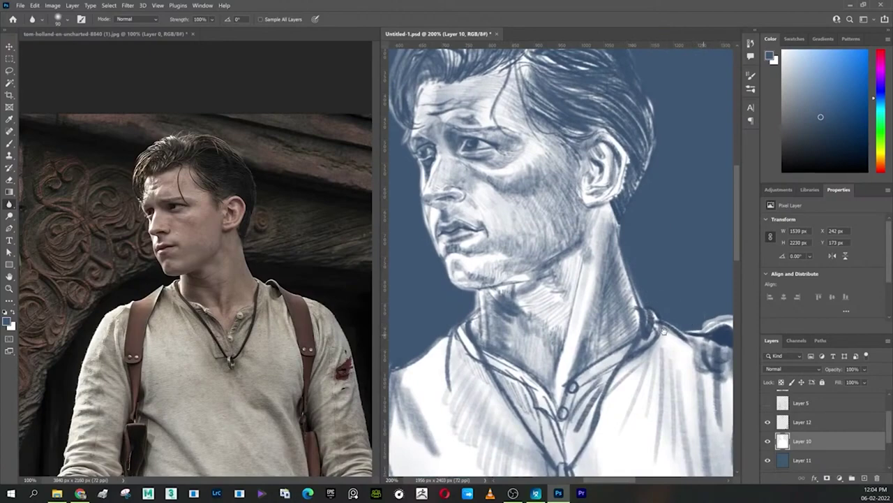
left_click_drag(691, 321, 496, 294)
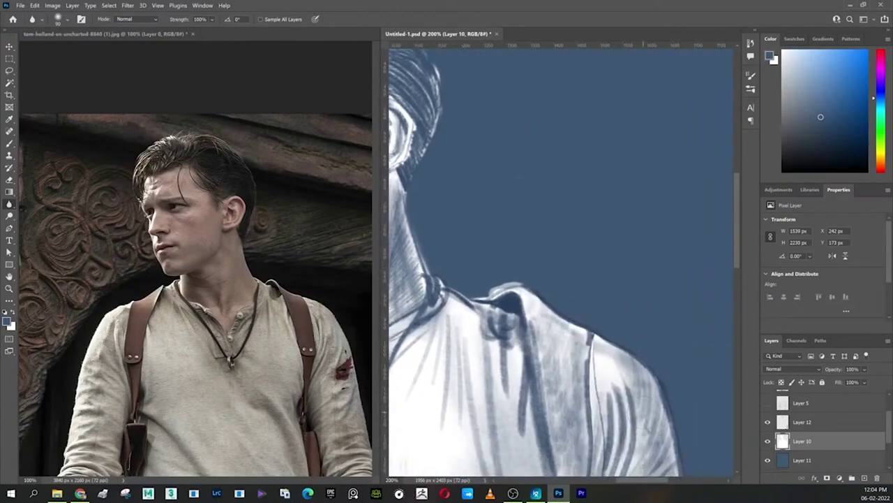
key("ctrl+minus")
key("ctrl+minus")
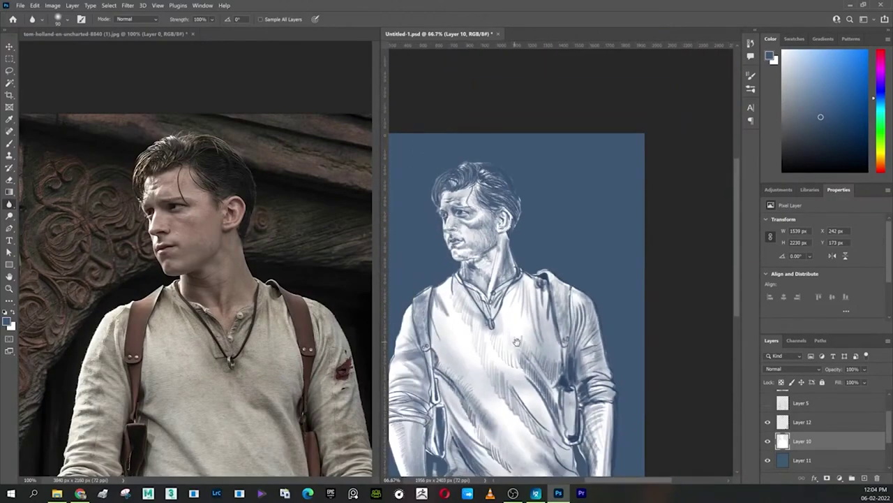
left_click_drag(563, 338, 612, 254)
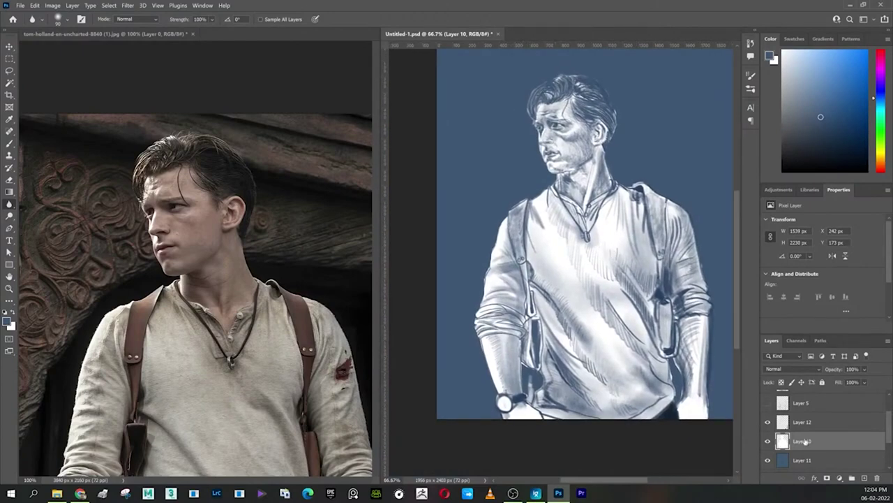
Step: Add a new layer above background Layer 11 and set a dark blue brush colour
left_click(806, 462)
left_click(865, 479)
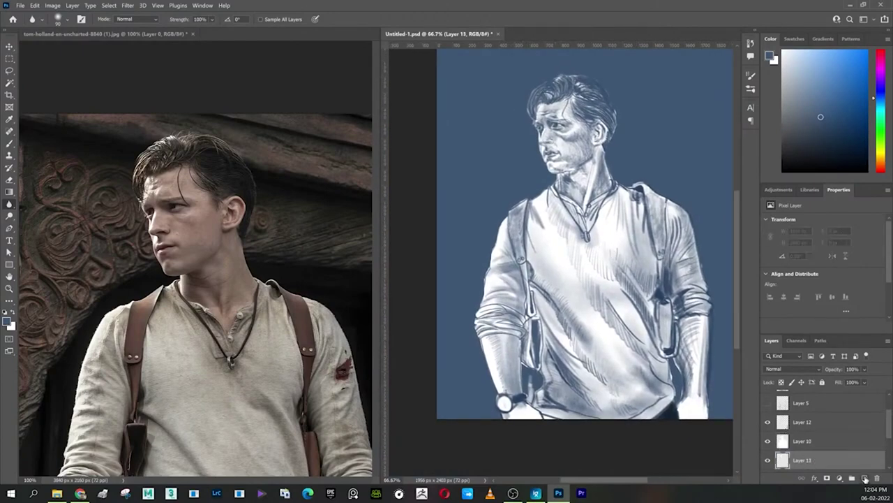
key("b")
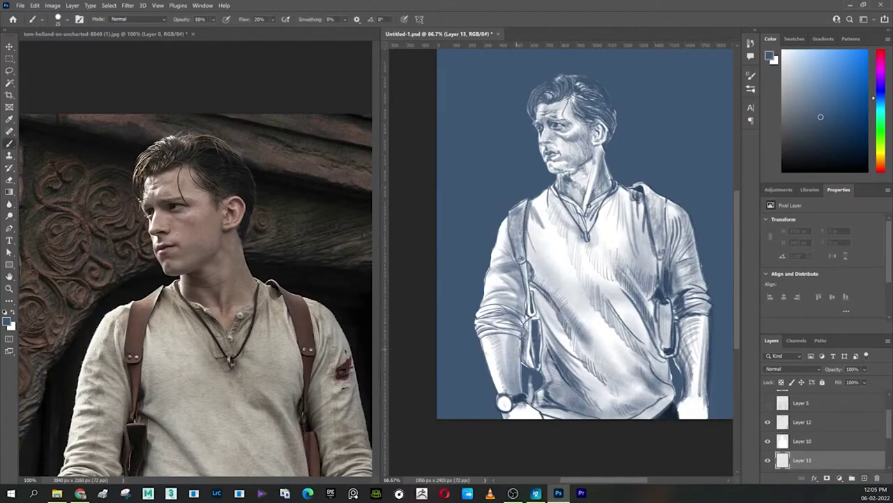
left_click(835, 131)
key("]")
key("]")
key("]")
left_click_drag(533, 185, 537, 203)
key("ctrl+z")
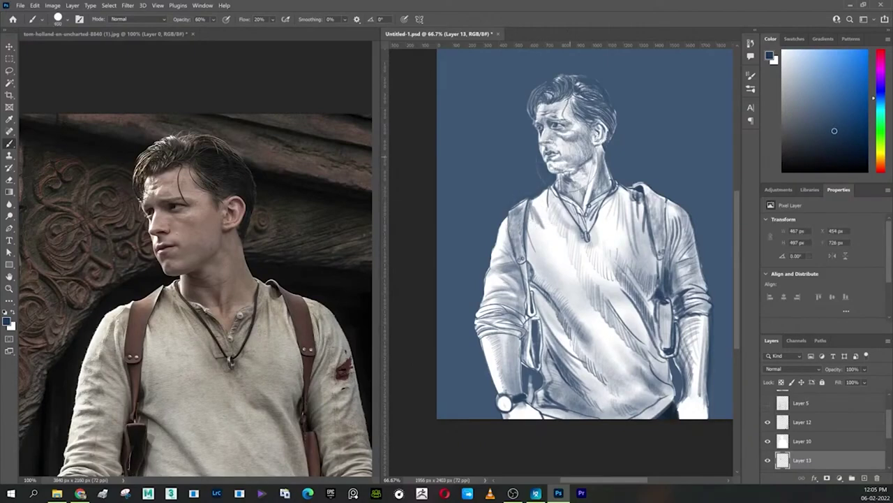
Step: With a soft round brush at 800–1000 px, paint dark blue around the head, top and left arm
right_click(108, 48)
double_click(63, 147)
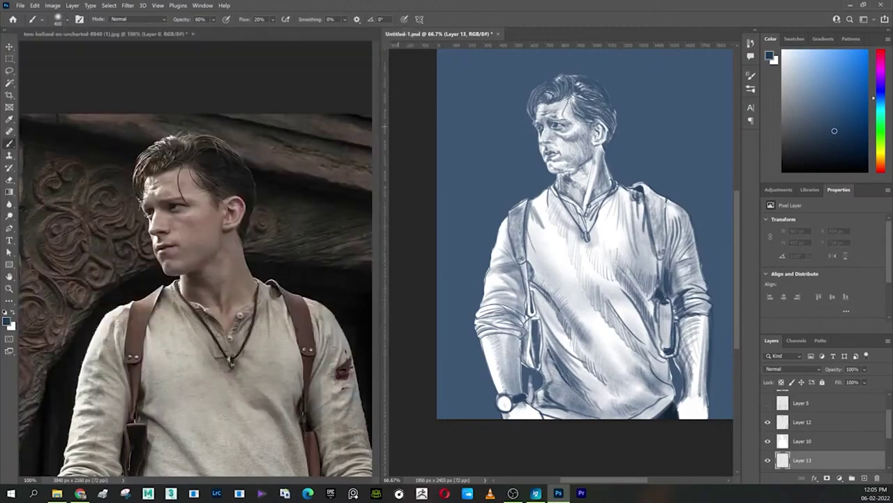
key("bracketright")
key("bracketright")
key("bracketright")
left_click_drag(588, 143, 576, 150)
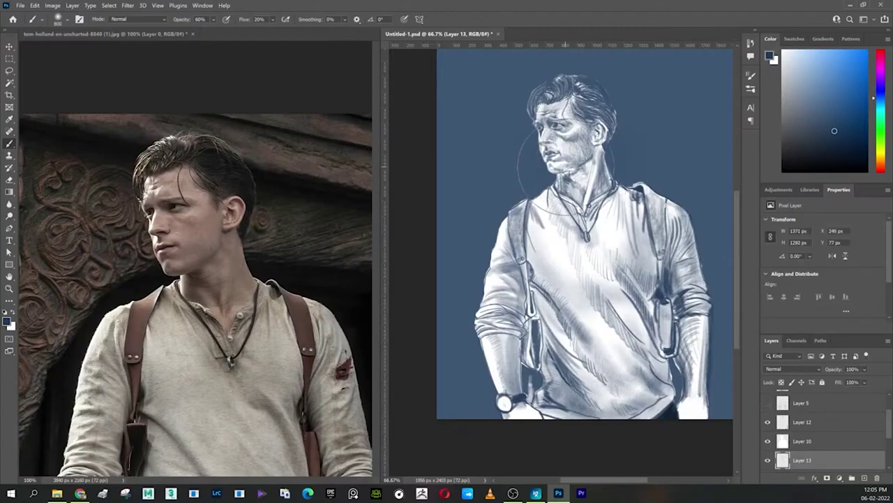
key("bracketright")
key("bracketright")
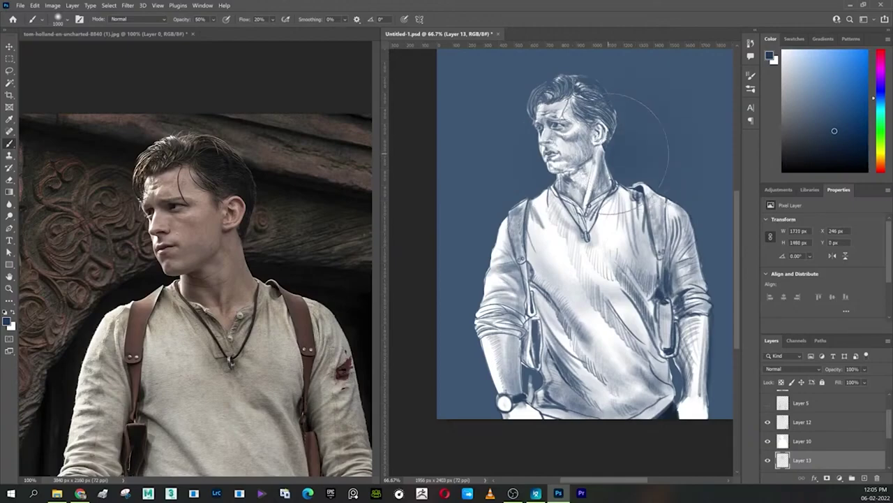
left_click_drag(629, 139, 426, 176)
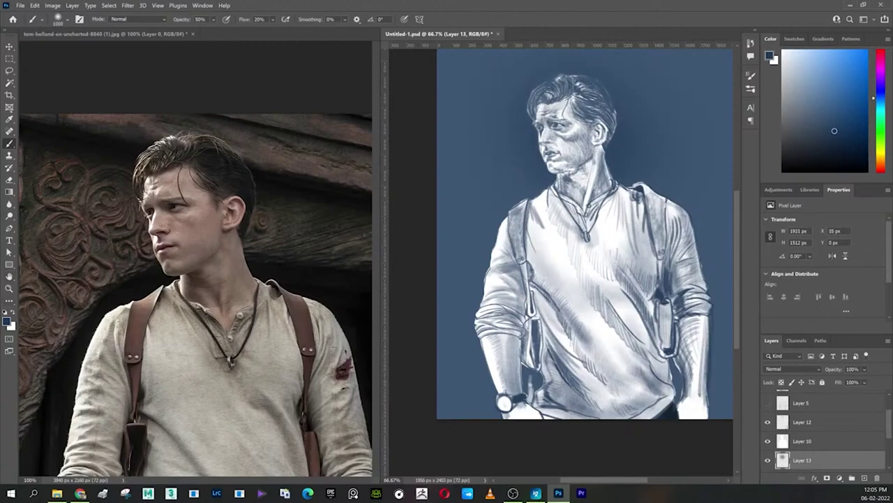
left_click_drag(473, 160, 468, 160)
mouse_move(514, 199)
left_mouse_down()
mouse_move(515, 321)
mouse_move(598, 428)
left_mouse_up()
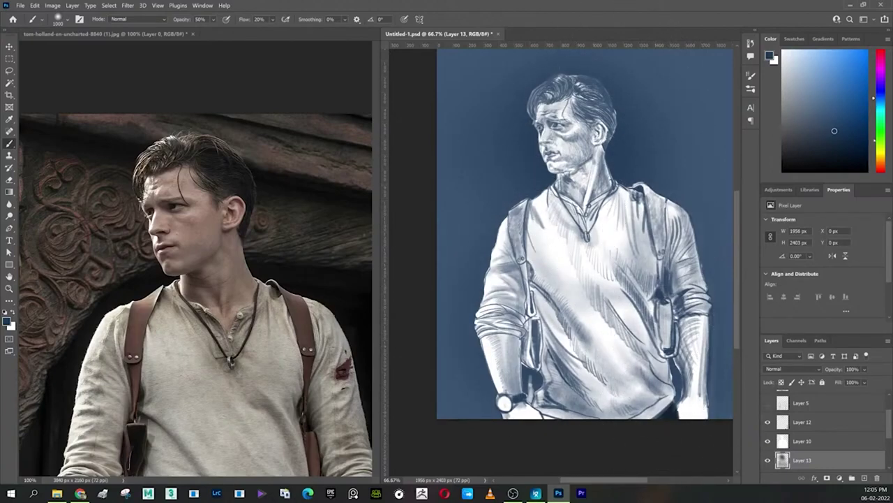
left_click(852, 147)
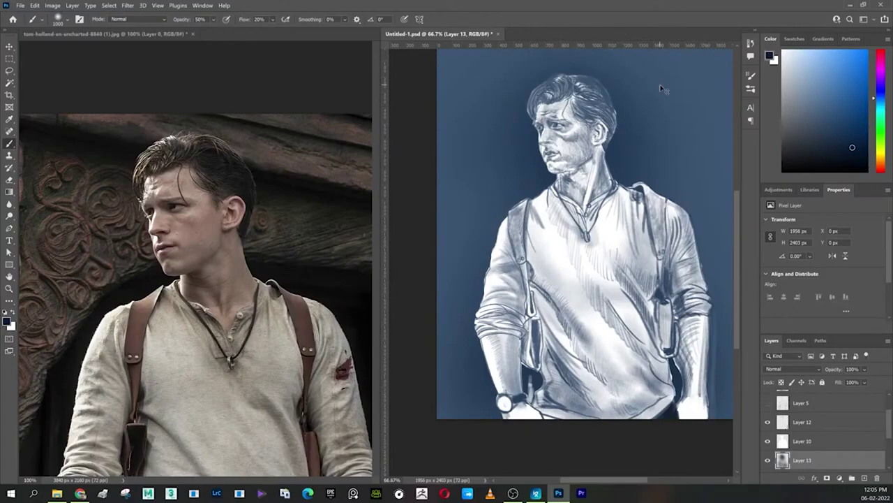
Step: Reduce dark background Layer 11 to 90% opacity and make Layer 12 active for erasing
key("ctrl+minus")
scroll(642, 209, "up", 3)
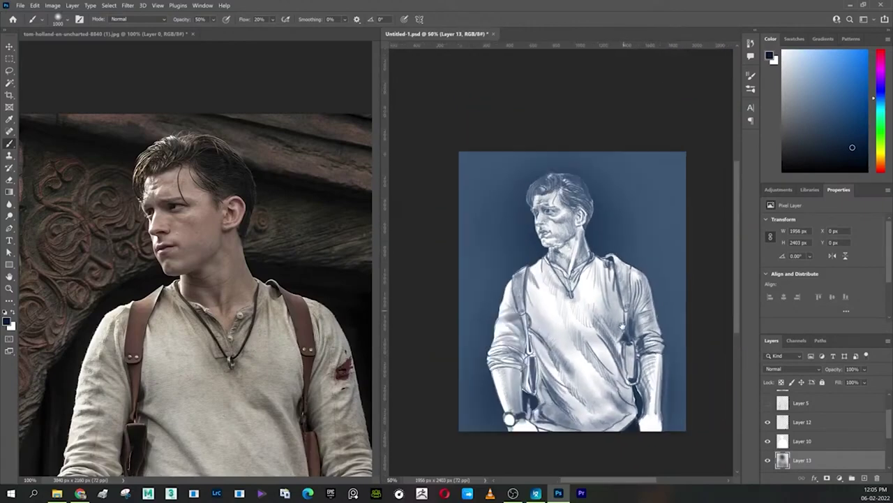
key("ctrl+plus")
key("ctrl+plus")
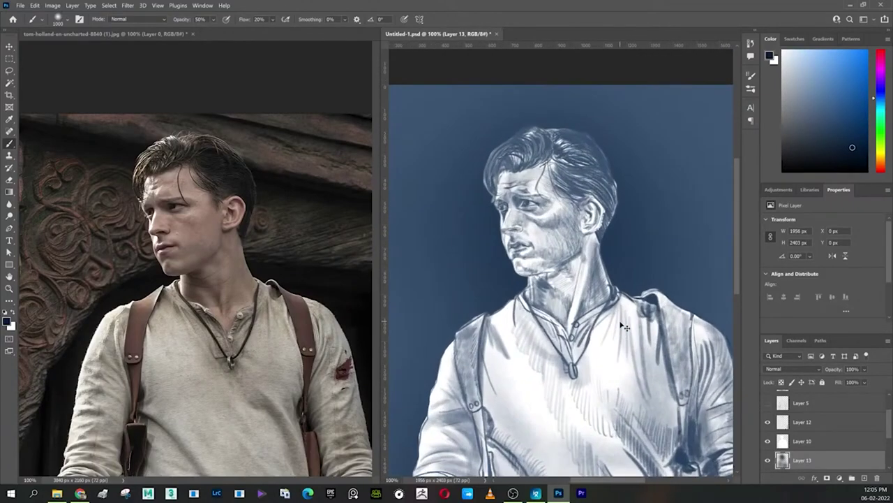
scroll(816, 419, "down", 2)
scroll(815, 419, "down", 1)
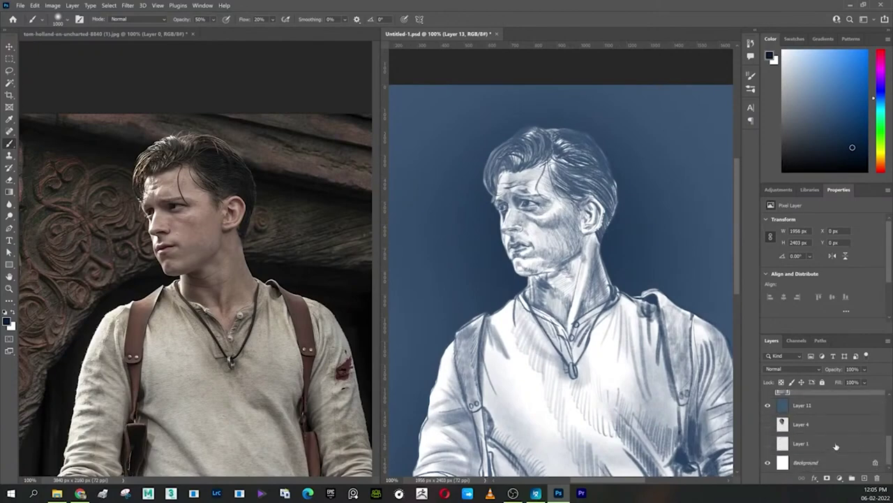
left_click(815, 407)
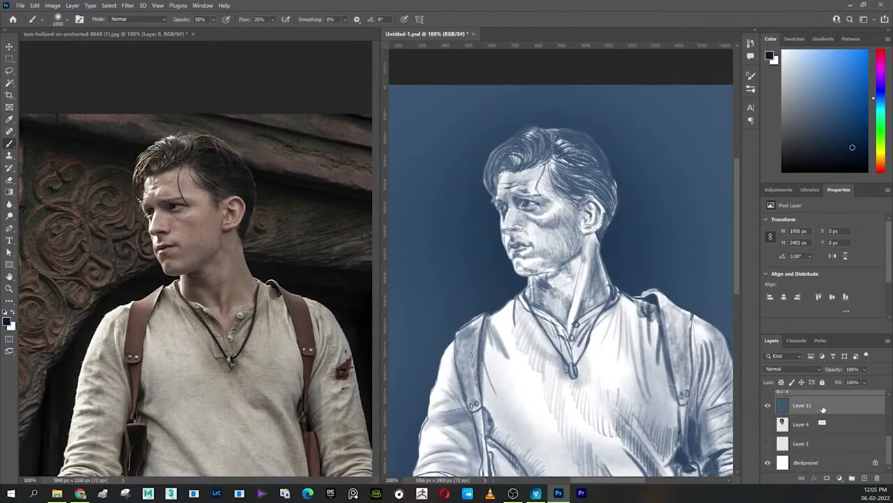
left_click_drag(838, 373, 832, 374)
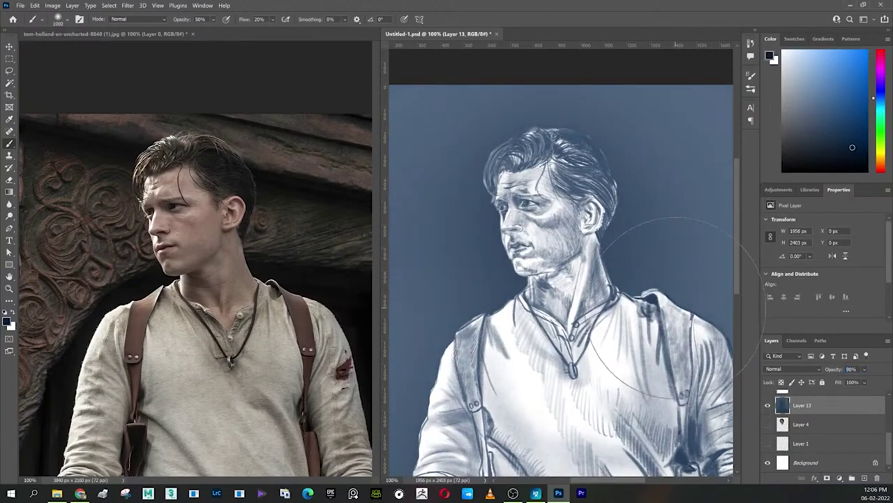
left_click_drag(891, 433, 890, 400)
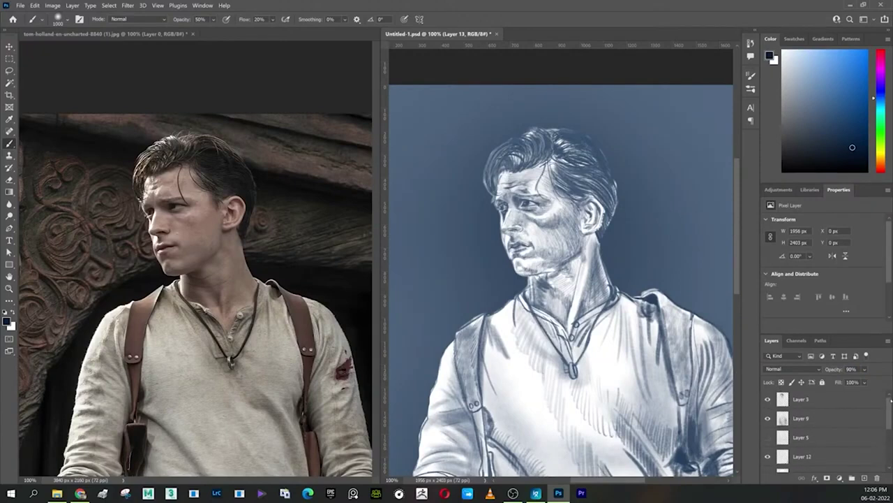
left_click(783, 457)
key("e")
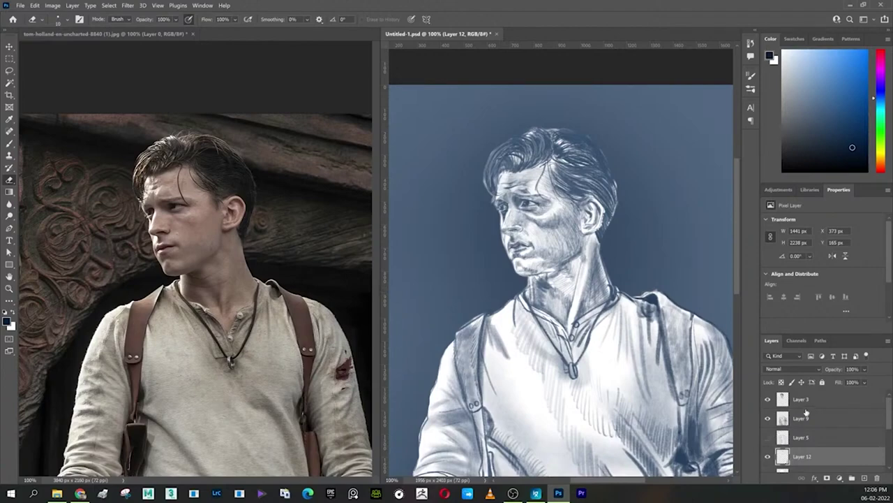
Step: Merge Layers 5, 12 and 10 into Layer 9 and choose a slightly darker blue
left_click(799, 418)
left_click(797, 455, "shift")
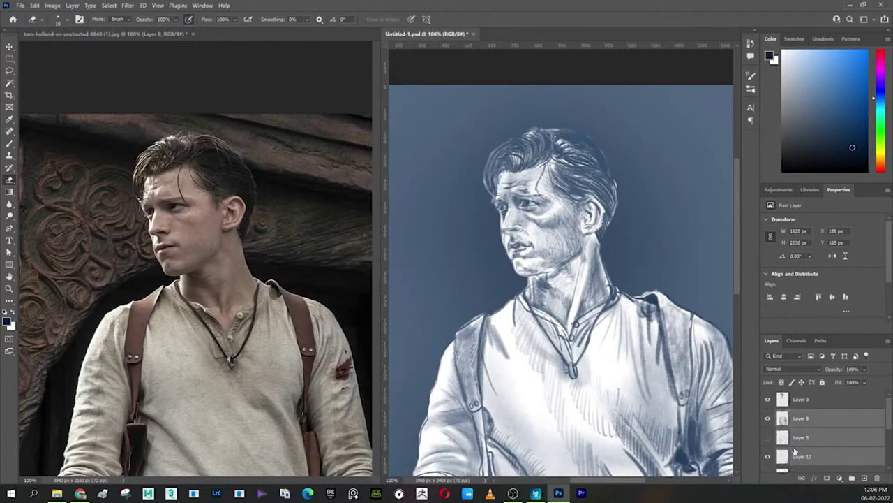
key("ctrl+e")
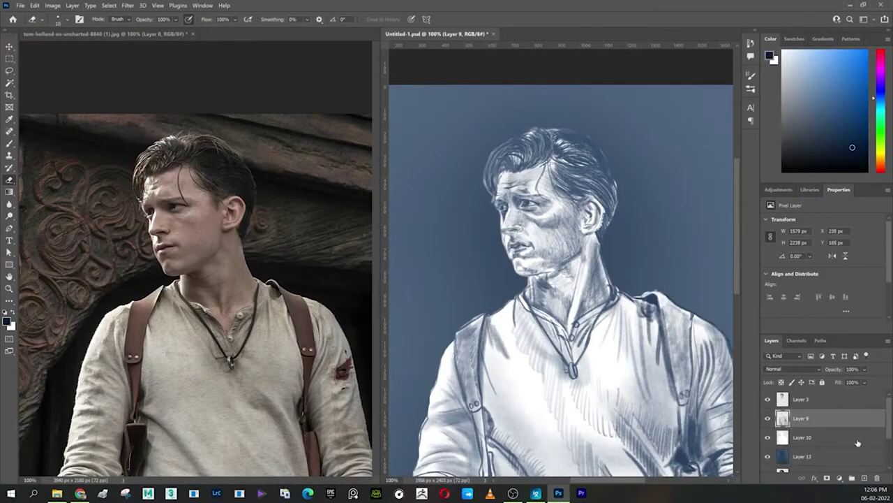
left_click(810, 437, "ctrl")
key("ctrl+e")
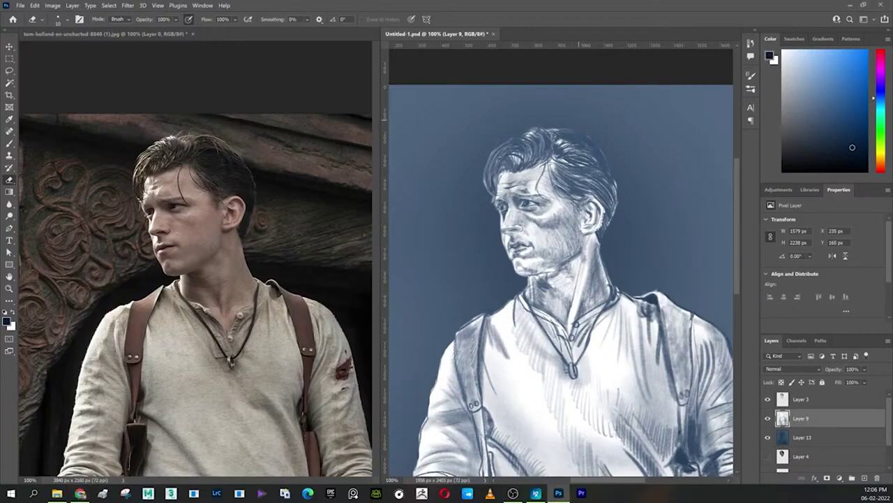
left_click(855, 152)
Step: Set the Brush to the '6 copy' pencil preset on Layer 3 with higher flow
key("b")
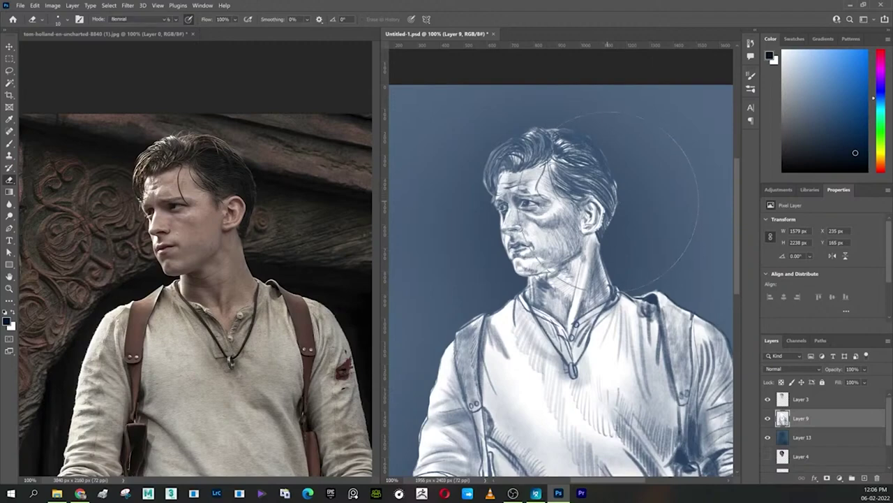
left_click(68, 19)
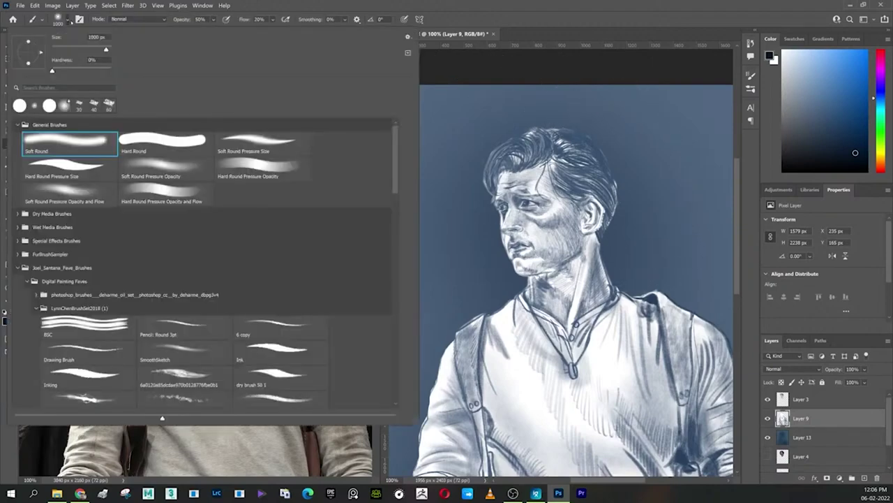
left_click(269, 327)
key("Return")
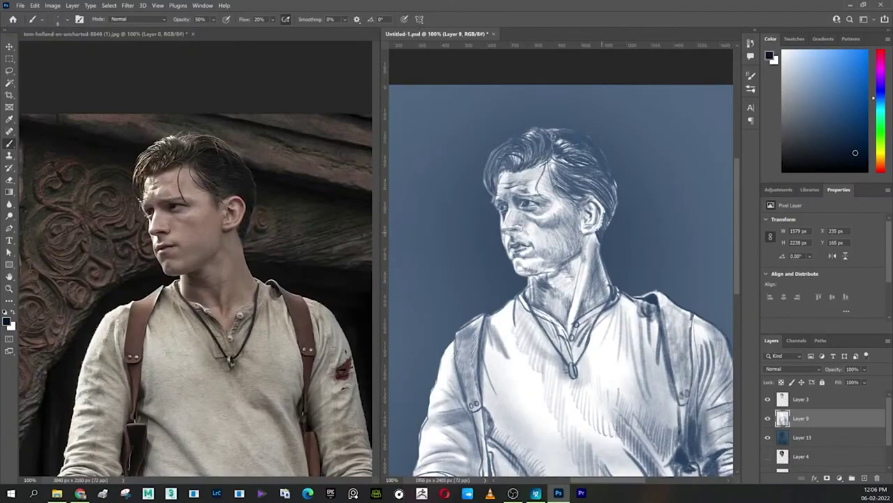
left_click(792, 402)
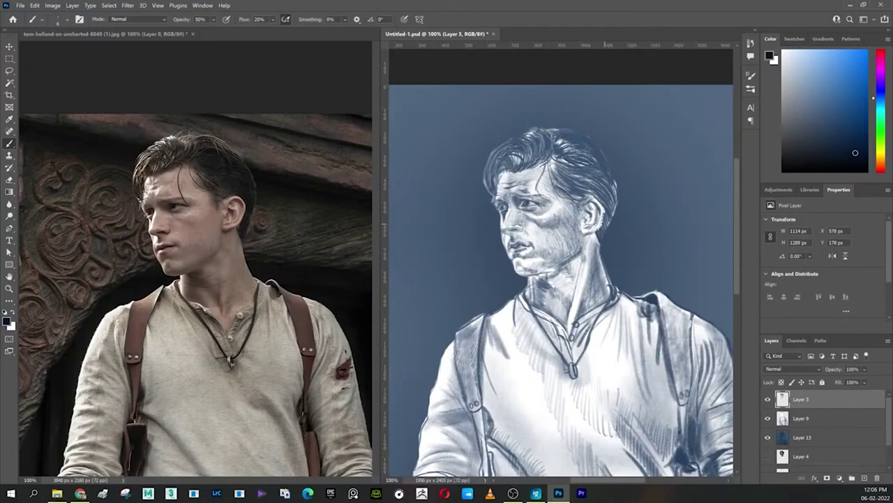
key("shift+8")
Step: With a 25 px brush, darken the hair edge by the ear and add a dark neck stroke
key("o")
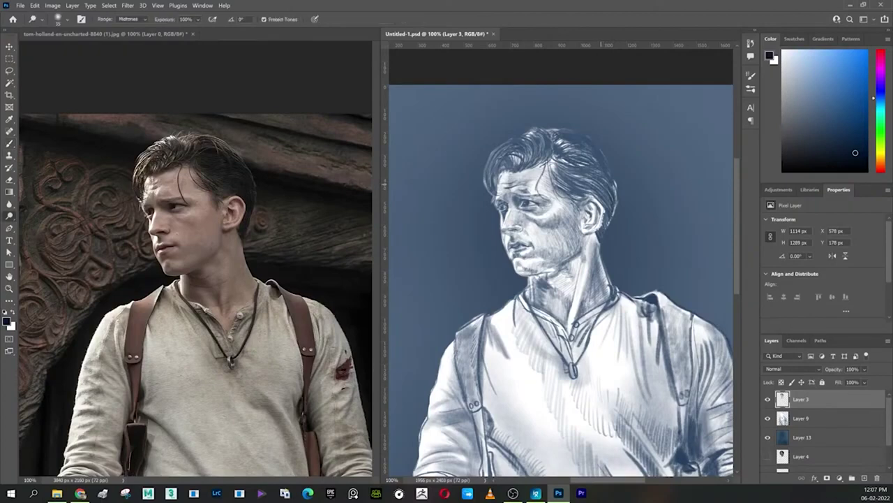
key("bracketleft")
key("b")
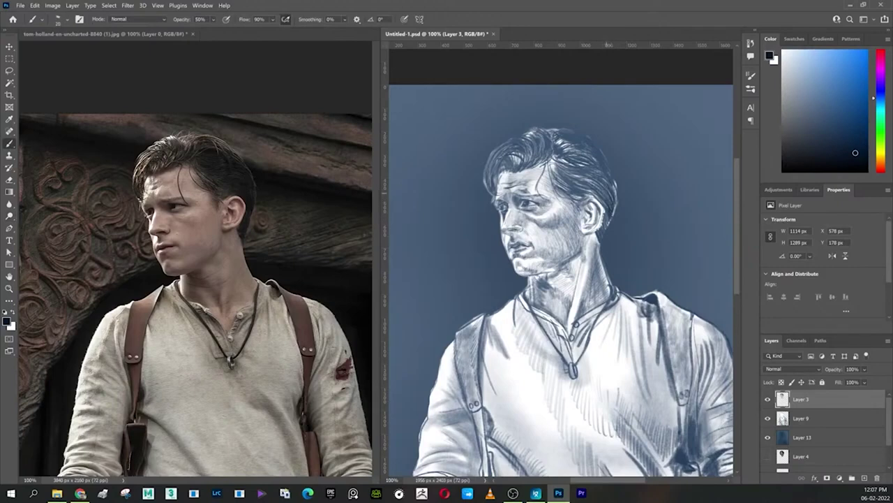
left_click_drag(615, 210, 616, 187)
left_click_drag(607, 219, 604, 231)
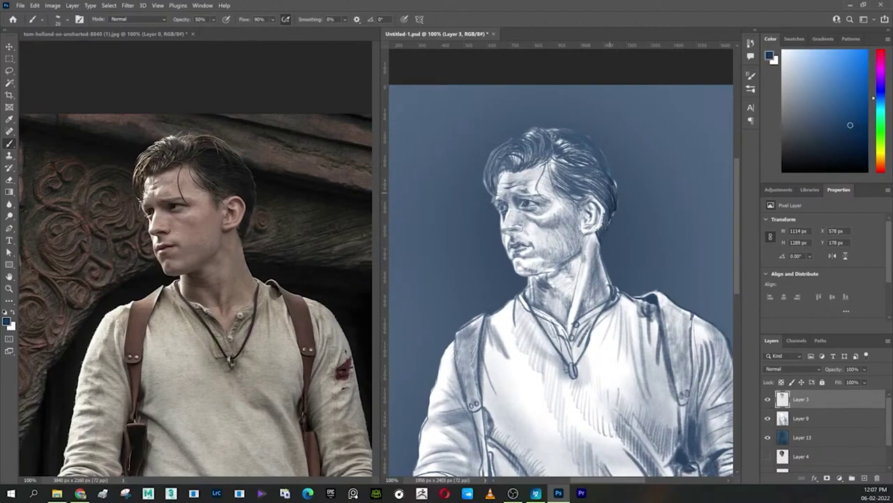
left_click(853, 144)
Step: On a new Layer 14, add white hatching across the top of the hair
left_click(865, 477)
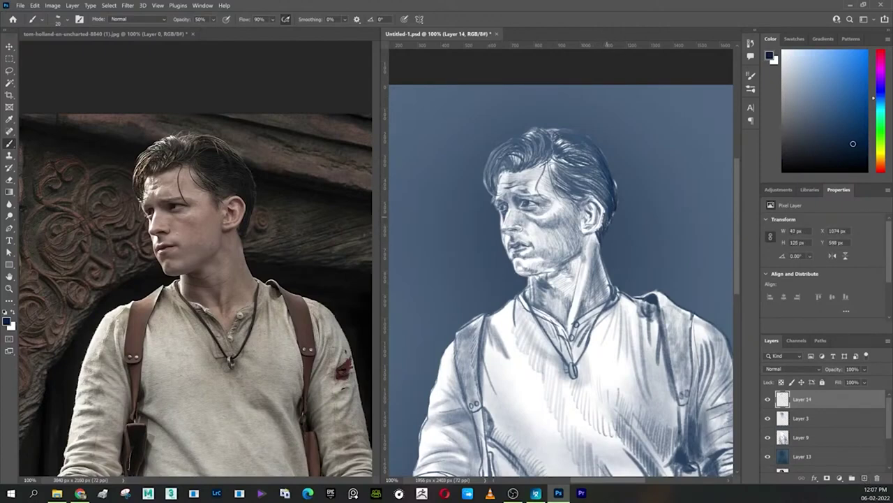
mouse_move(593, 183)
left_mouse_down()
mouse_move(593, 150)
mouse_move(559, 131)
left_mouse_up()
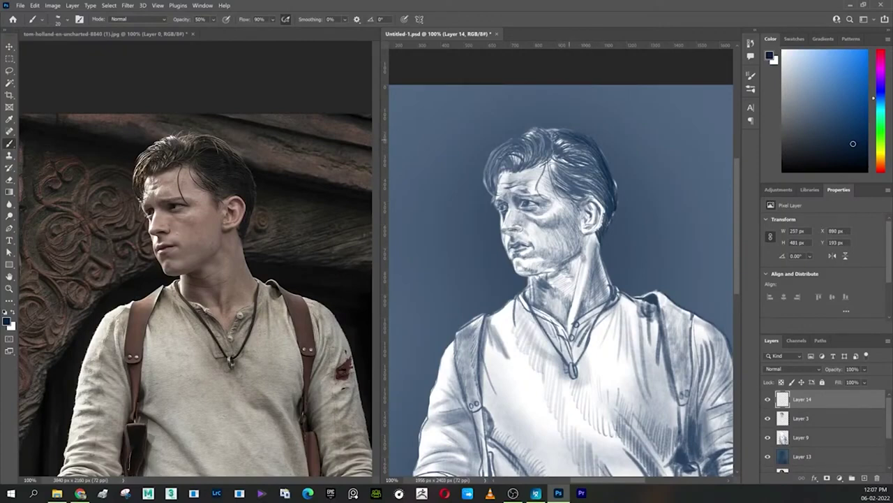
key("x")
mouse_move(558, 136)
left_mouse_down()
mouse_move(589, 129)
mouse_move(568, 130)
mouse_move(583, 129)
mouse_move(605, 159)
left_mouse_up()
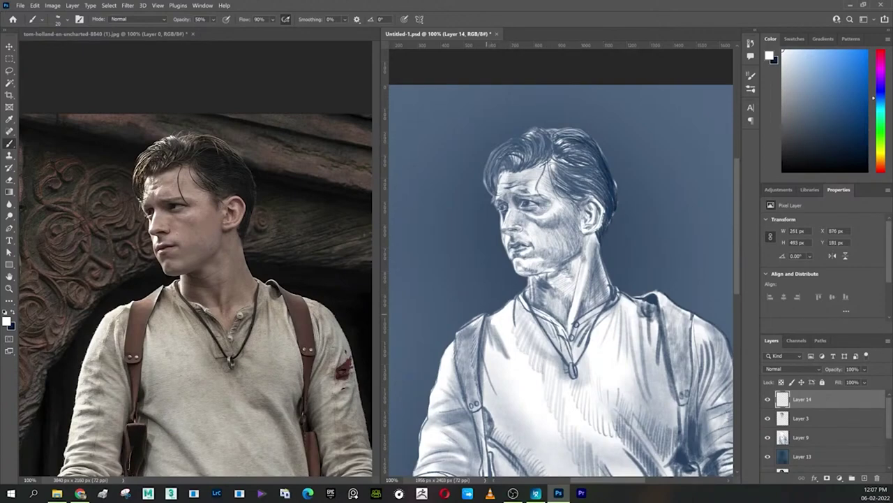
Step: Paint dark blue strokes on the shirt's right shoulder and hatch the right side of the neck
key("x")
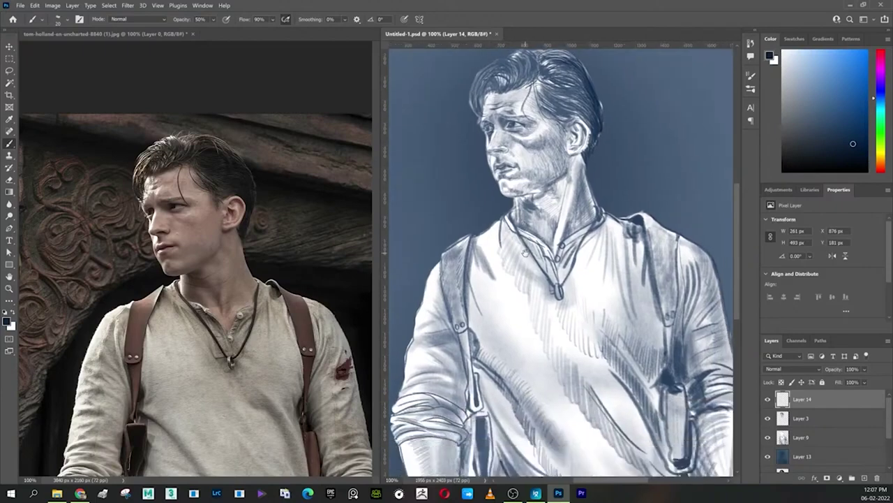
mouse_move(640, 219)
left_mouse_down()
mouse_move(644, 252)
mouse_move(665, 246)
mouse_move(670, 296)
left_mouse_up()
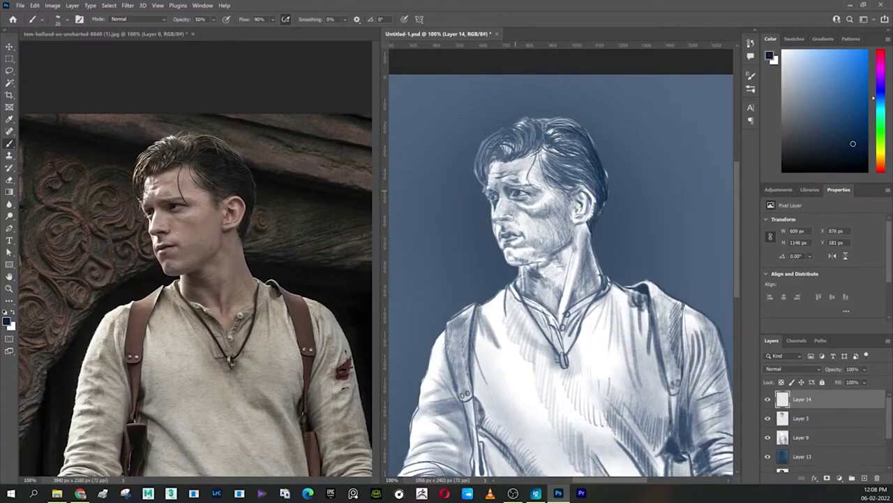
left_click_drag(517, 191, 528, 191)
left_click_drag(506, 190, 507, 190)
left_click_drag(582, 222, 590, 289)
mouse_move(591, 257)
left_mouse_down()
mouse_move(593, 291)
mouse_move(588, 228)
left_mouse_up()
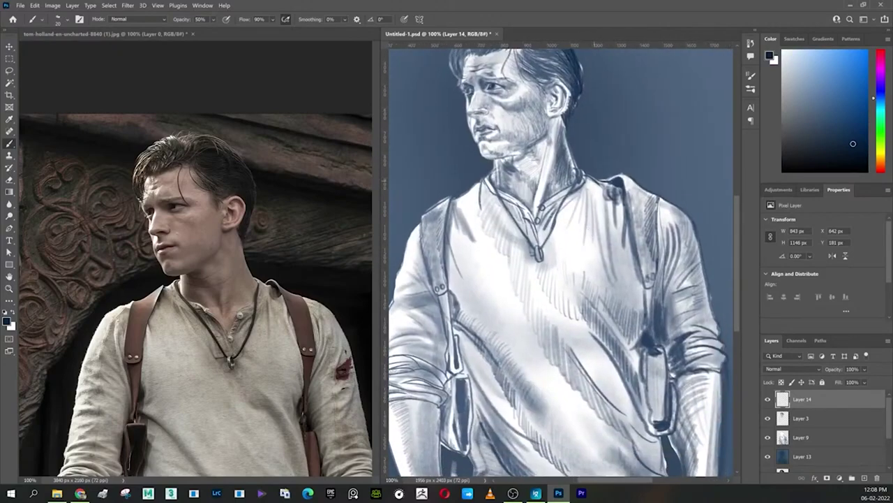
Step: Hatch dark strokes along the neck, collar and right side of the shirt
left_click_drag(586, 186, 600, 255)
left_click_drag(598, 244, 603, 265)
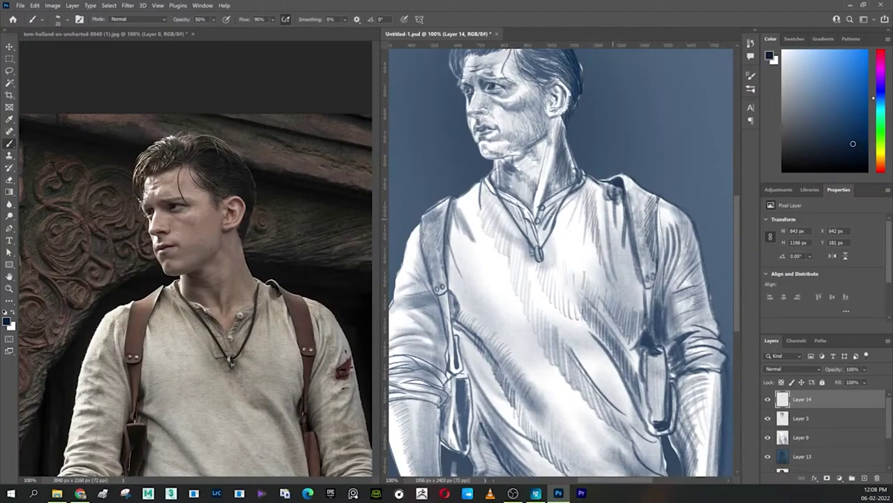
left_click_drag(612, 224, 623, 270)
left_click_drag(624, 239, 631, 279)
left_click_drag(629, 246, 640, 302)
left_click_drag(636, 267, 645, 307)
left_click_drag(621, 342, 671, 248)
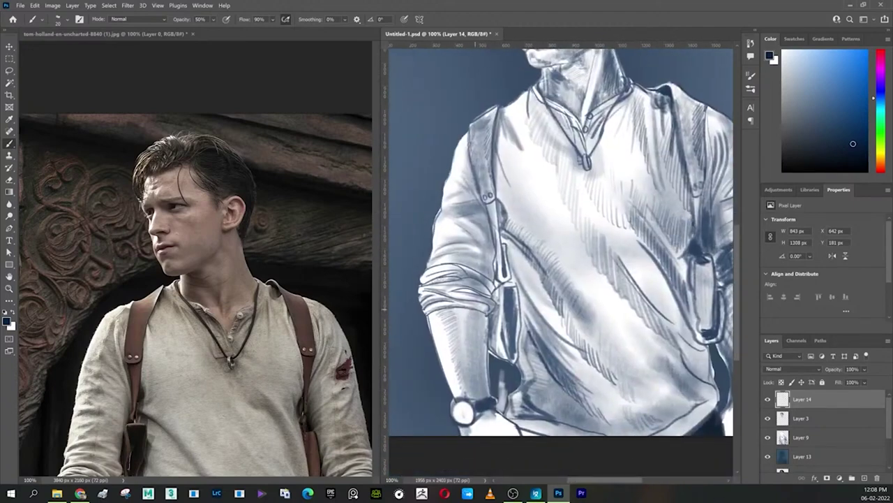
Step: Add faint strokes on the shirt's left side and dark hatching along the sleeve and its right edge
left_click_drag(479, 307, 468, 318)
mouse_move(481, 326)
left_mouse_down()
mouse_move(470, 334)
mouse_move(482, 388)
left_mouse_up()
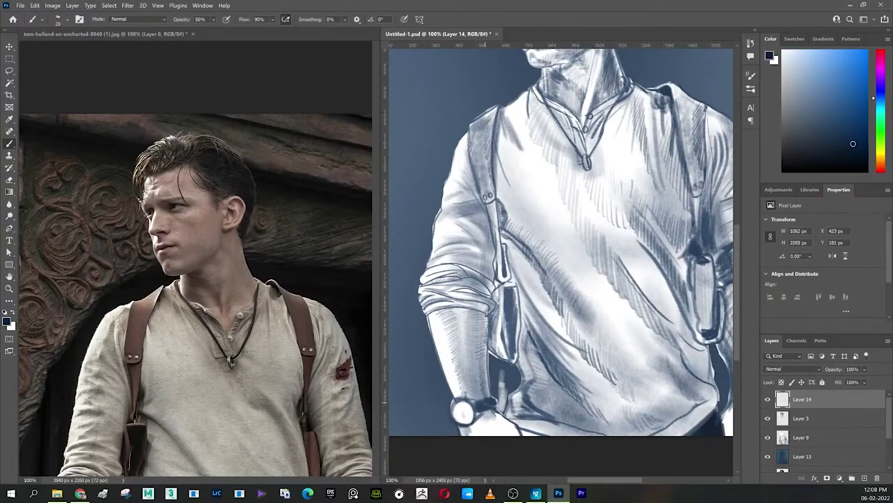
mouse_move(524, 367)
left_mouse_down()
mouse_move(598, 354)
mouse_move(610, 330)
mouse_move(596, 330)
mouse_move(594, 356)
left_mouse_up()
mouse_move(608, 315)
left_mouse_down()
mouse_move(597, 367)
mouse_move(603, 384)
left_mouse_up()
left_click_drag(612, 349, 606, 388)
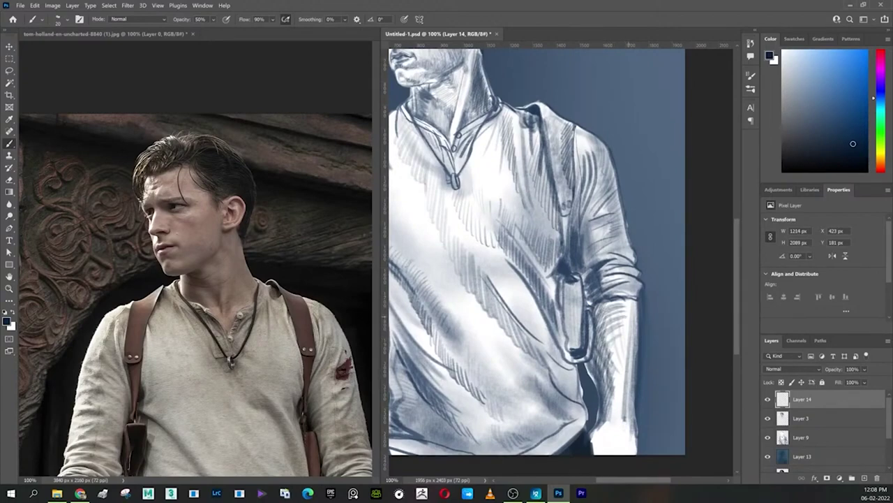
left_click_drag(630, 304, 634, 315)
left_click_drag(638, 299, 635, 398)
left_click_drag(632, 363, 708, 382)
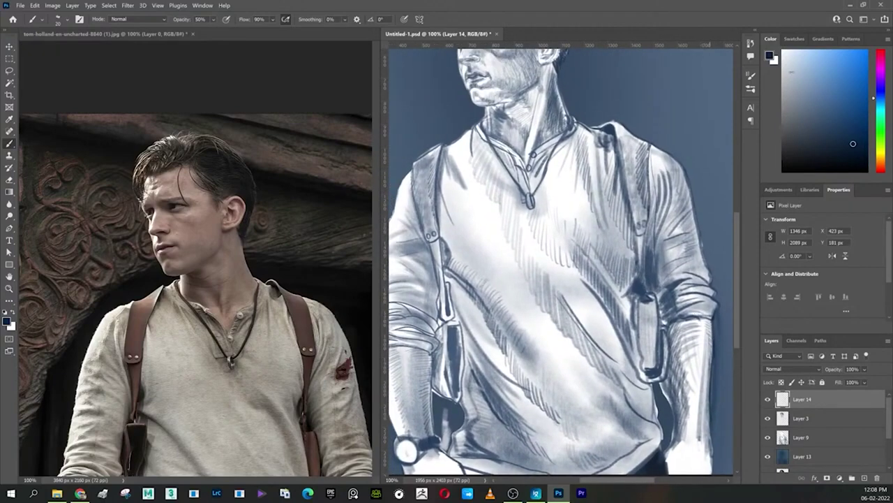
Step: Close the reference photo without saving, then darken the hair edges and the shadow by the nose
left_click(193, 34)
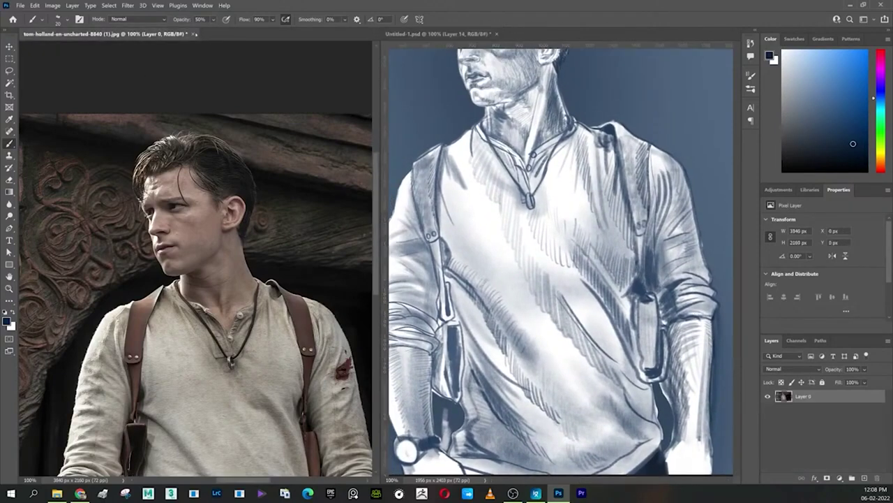
left_click(488, 194)
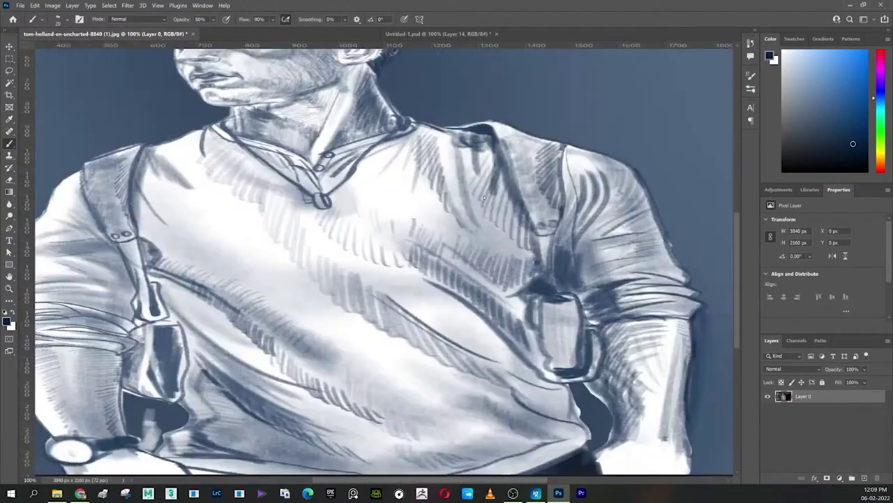
left_click_drag(429, 185, 443, 307)
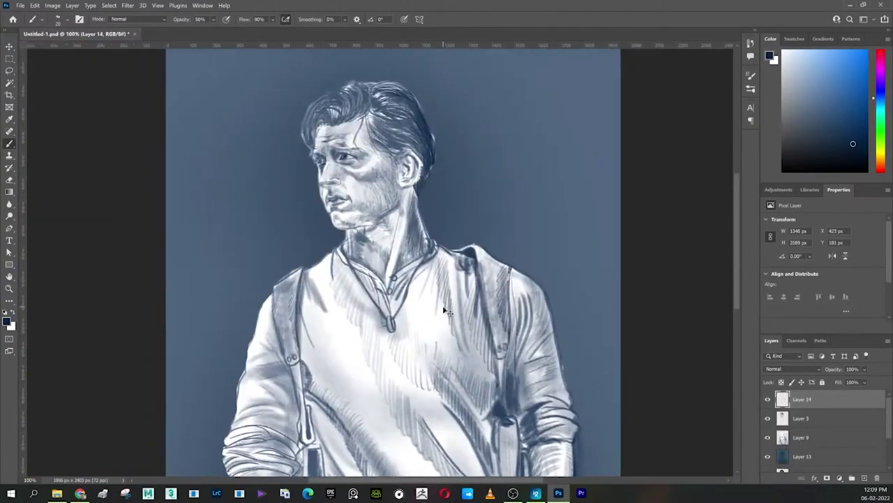
left_click_drag(425, 170, 481, 258)
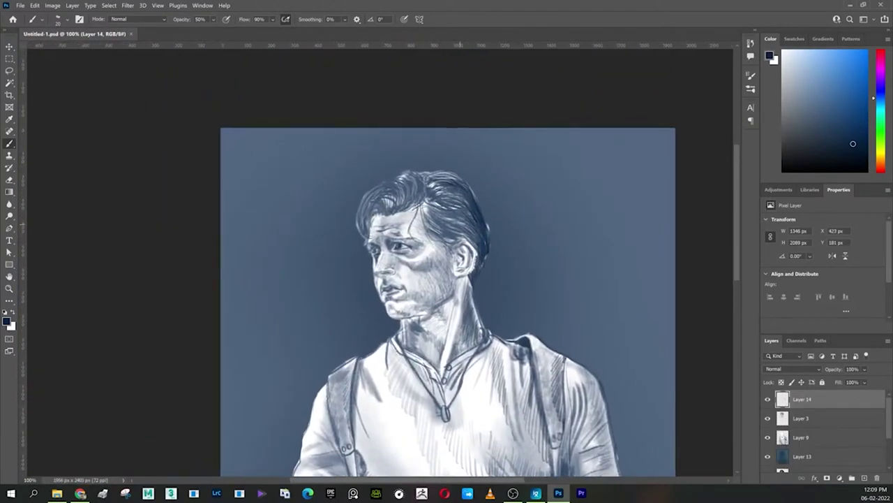
left_click_drag(361, 236, 364, 190)
left_click_drag(417, 174, 427, 171)
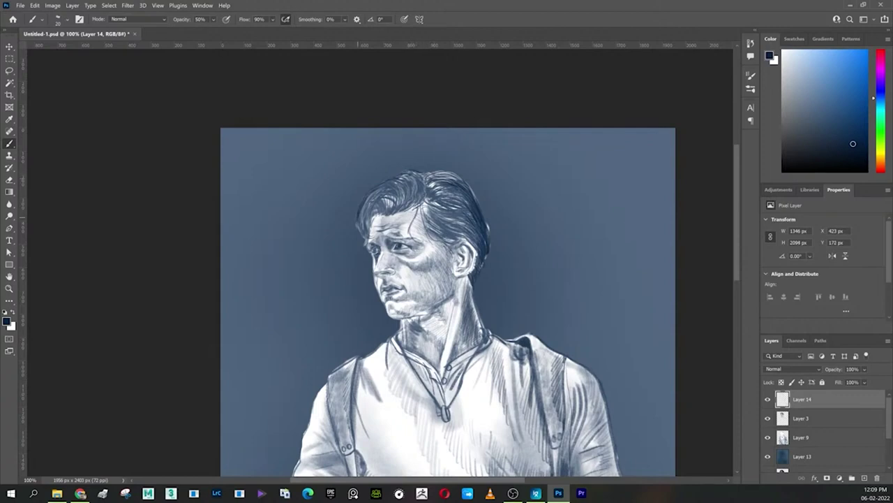
mouse_move(361, 234)
left_mouse_down()
mouse_move(363, 210)
mouse_move(370, 219)
mouse_move(395, 183)
mouse_move(411, 183)
left_mouse_up()
left_click_drag(418, 197, 416, 185)
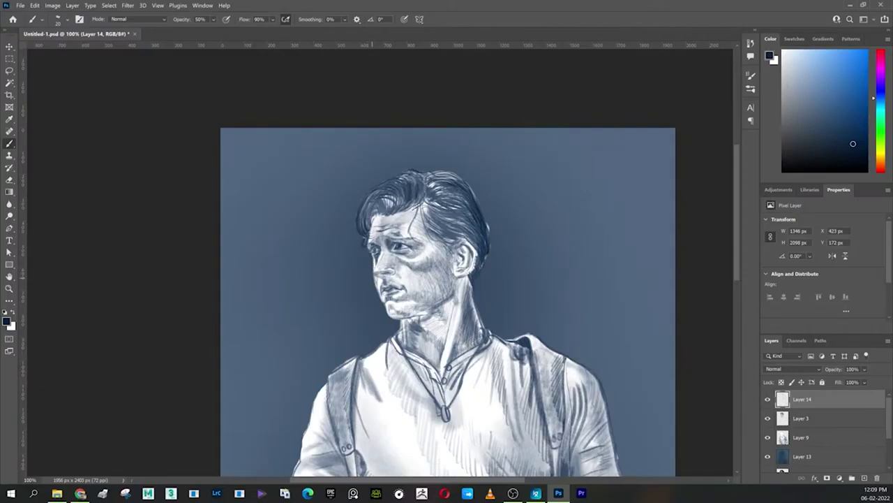
left_click_drag(378, 294, 374, 276)
Step: Hatch more dark strokes into the hair, collar, left shoulder and left arm outline
left_click_drag(498, 328, 610, 287)
mouse_move(533, 162)
left_mouse_down()
mouse_move(536, 136)
mouse_move(549, 174)
left_mouse_up()
mouse_move(547, 188)
left_mouse_down()
mouse_move(543, 172)
mouse_move(546, 179)
left_mouse_up()
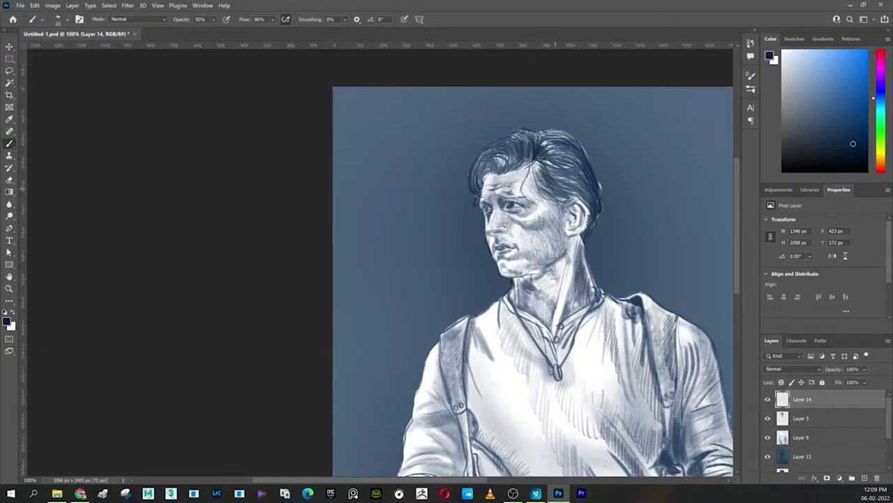
mouse_move(501, 297)
left_mouse_down()
mouse_move(442, 330)
mouse_move(438, 362)
mouse_move(449, 395)
left_mouse_up()
left_click_drag(440, 339, 406, 427)
left_click_drag(489, 349, 488, 238)
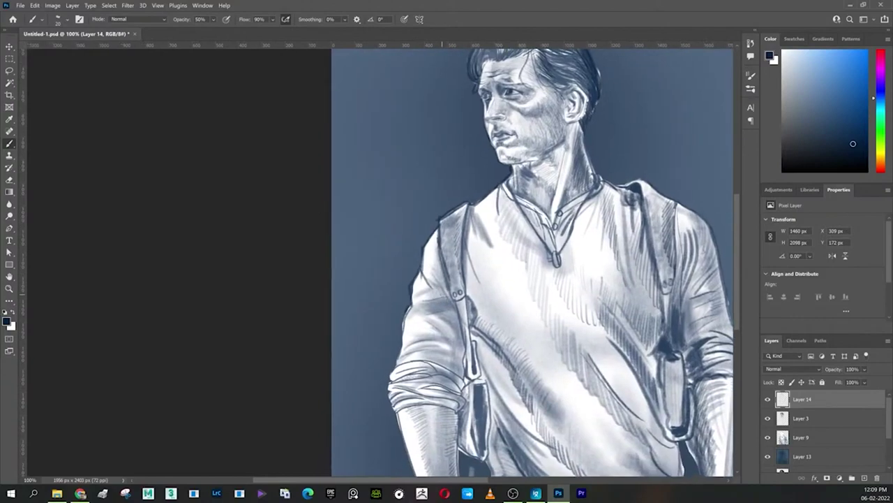
left_click_drag(410, 304, 394, 371)
left_click_drag(532, 345, 493, 415)
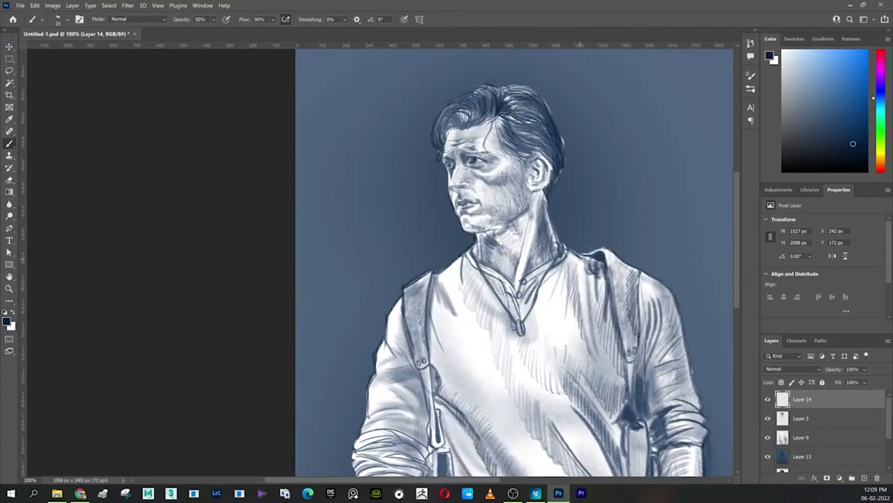
Step: At 10% brush flow, try faint strokes over the chest, neck and shoulder, undoing most of them
key("shift+1")
left_click_drag(535, 307, 590, 335)
left_click_drag(517, 223, 508, 263)
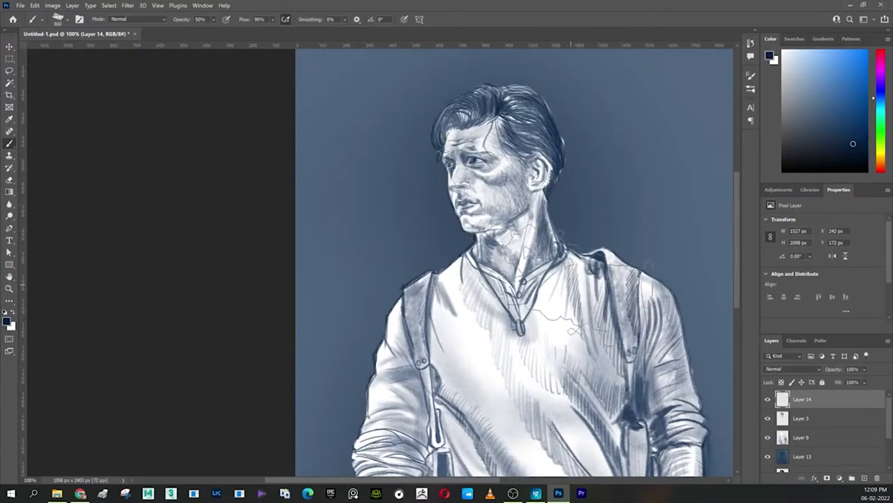
left_click_drag(538, 311, 585, 334)
key("ctrl+z")
mouse_move(544, 357)
left_mouse_down()
mouse_move(533, 391)
mouse_move(601, 461)
left_mouse_up()
key("ctrl+z")
key("ctrl+z")
mouse_move(509, 349)
left_mouse_down()
mouse_move(433, 318)
mouse_move(524, 330)
left_mouse_up()
left_click_drag(523, 365, 474, 411)
key("ctrl+z")
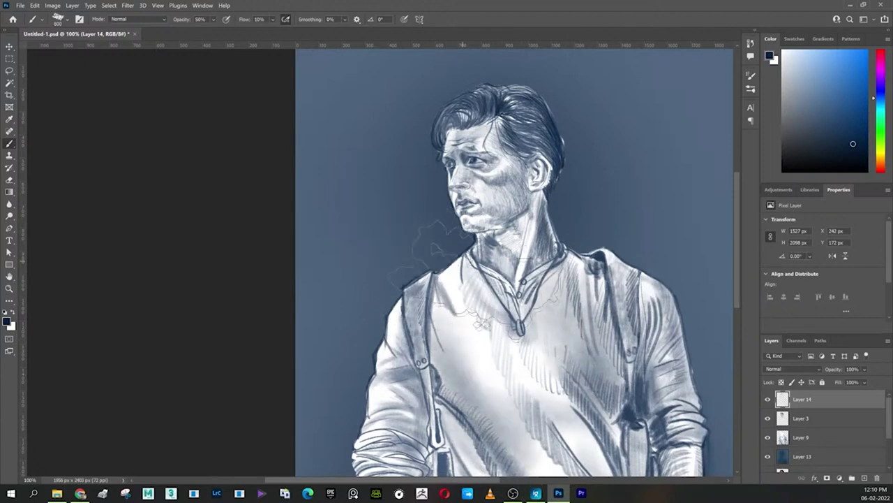
left_click_drag(454, 265, 489, 307)
left_click_drag(433, 318, 576, 328)
key("ctrl+z")
left_click_drag(561, 237, 628, 255)
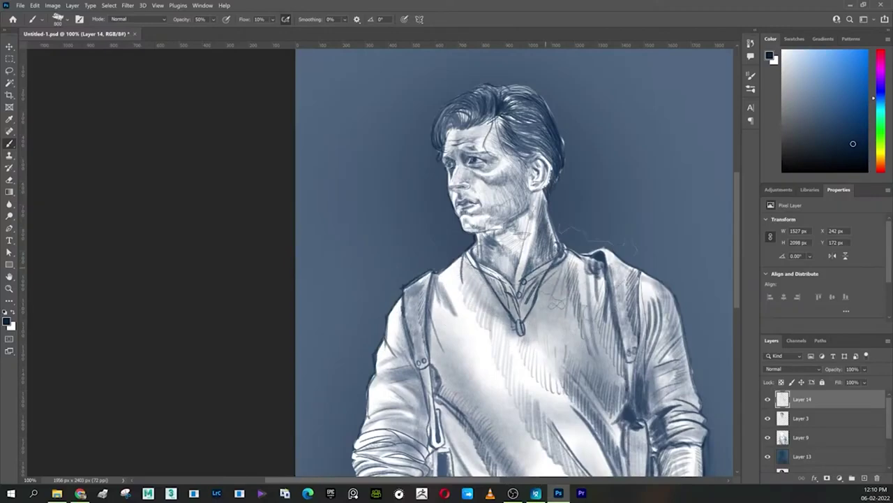
Step: Hatch the right side of the shirt and sleeve, with faint marks near the lower left arm
scroll(589, 165, "down", 5)
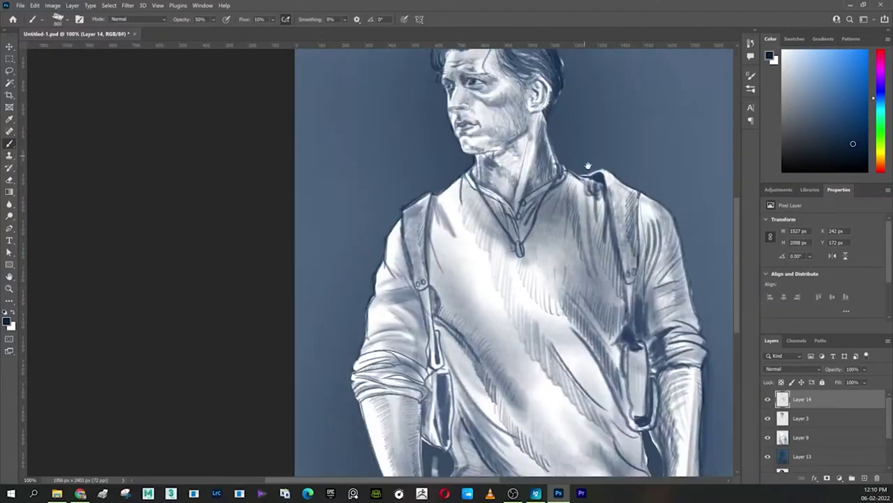
left_click_drag(551, 223, 391, 416)
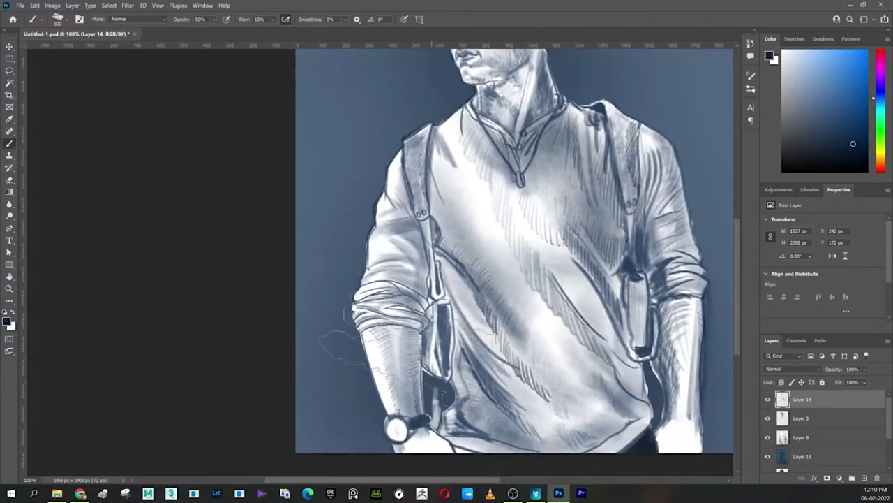
left_click_drag(666, 185, 625, 391)
scroll(571, 226, "up", 5)
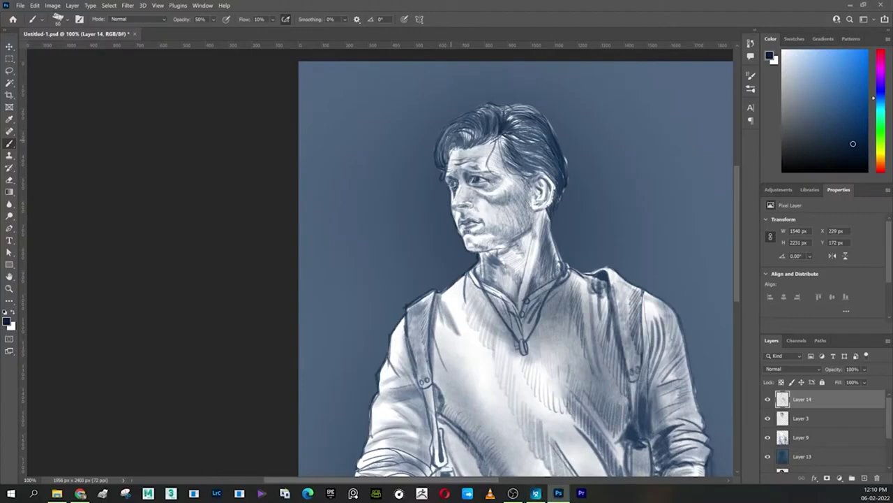
Step: Add dark pencil strokes through the hair and shade along the right suspender
mouse_move(470, 130)
left_mouse_down()
mouse_move(468, 151)
mouse_move(482, 146)
left_mouse_up()
mouse_move(484, 113)
left_mouse_down()
mouse_move(485, 141)
mouse_move(493, 124)
left_mouse_up()
mouse_move(488, 131)
left_mouse_down()
mouse_move(494, 144)
mouse_move(472, 138)
mouse_move(529, 154)
mouse_move(536, 144)
mouse_move(516, 140)
mouse_move(537, 134)
mouse_move(533, 124)
left_mouse_up()
mouse_move(537, 127)
left_mouse_down()
mouse_move(555, 173)
mouse_move(547, 154)
left_mouse_up()
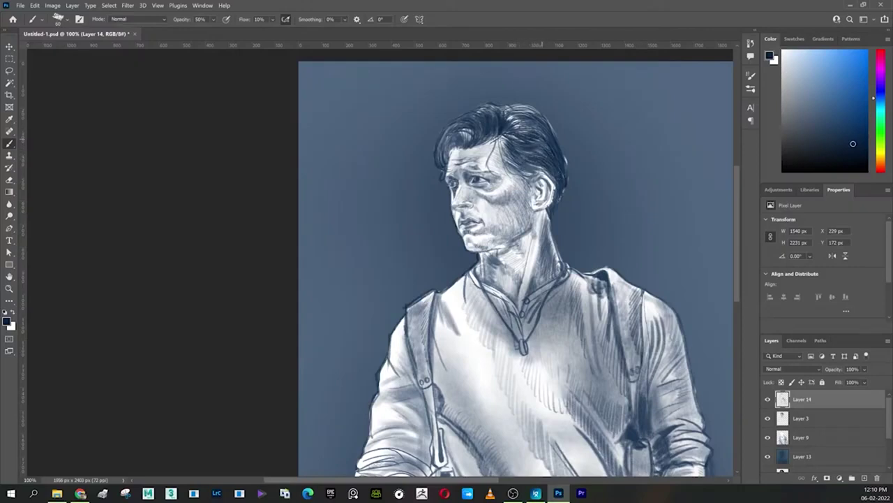
left_click_drag(530, 114, 516, 117)
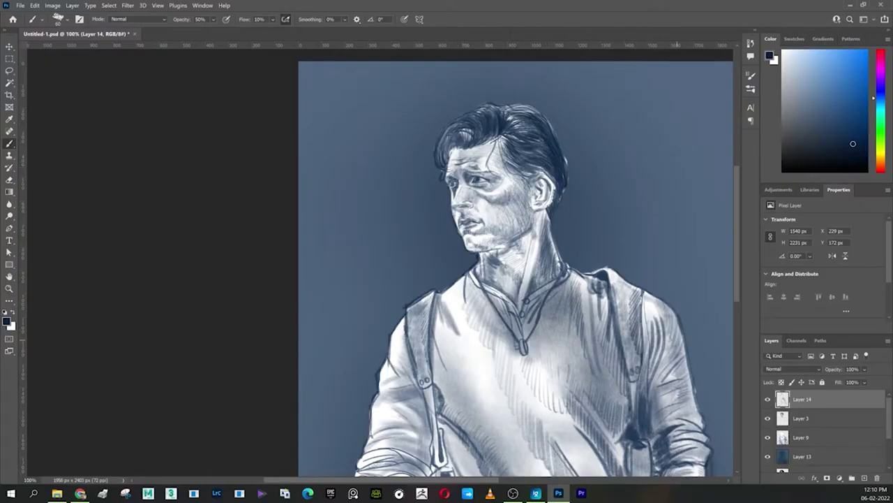
mouse_move(615, 277)
left_mouse_down()
mouse_move(637, 380)
mouse_move(640, 236)
left_mouse_up()
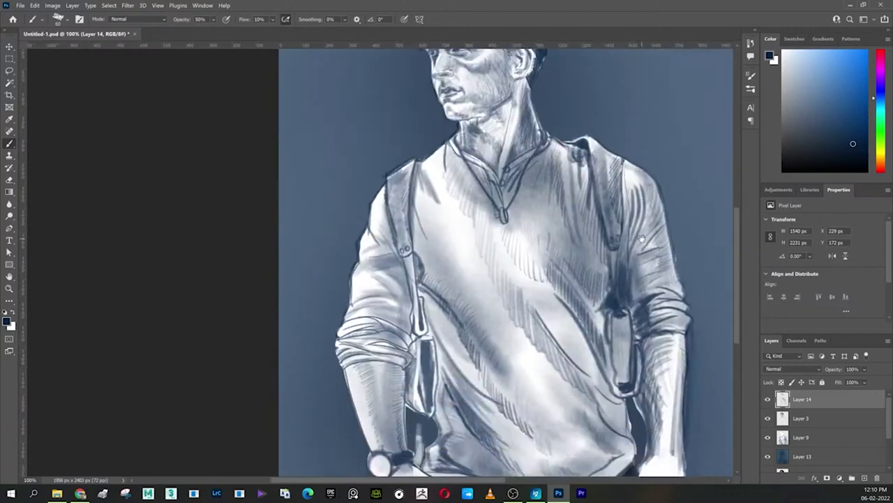
Step: Zoom out to view the whole portrait, recentre it, then return to 100% zoom
key("ctrl+minus")
key("ctrl+minus")
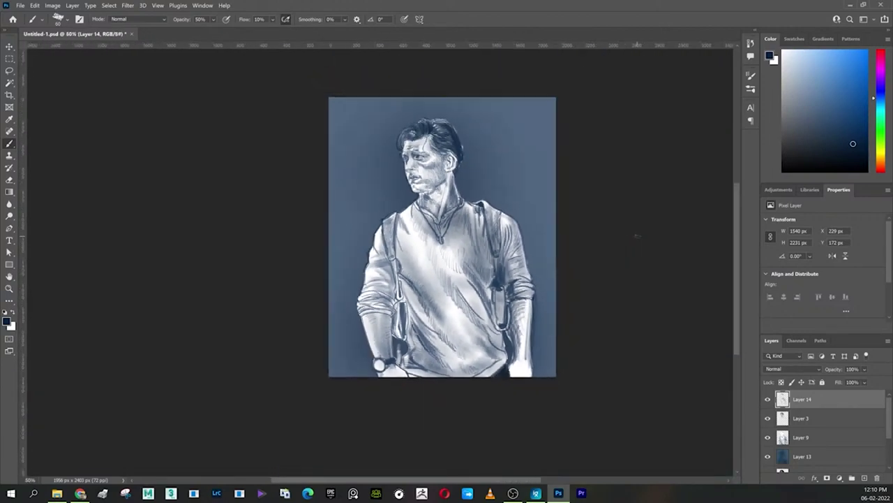
left_click_drag(535, 229, 530, 260)
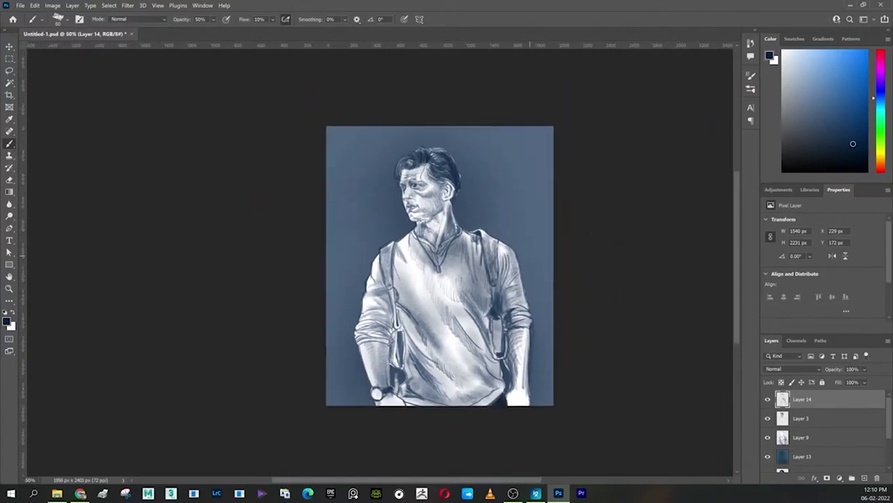
key("ctrl+plus")
key("ctrl+plus")
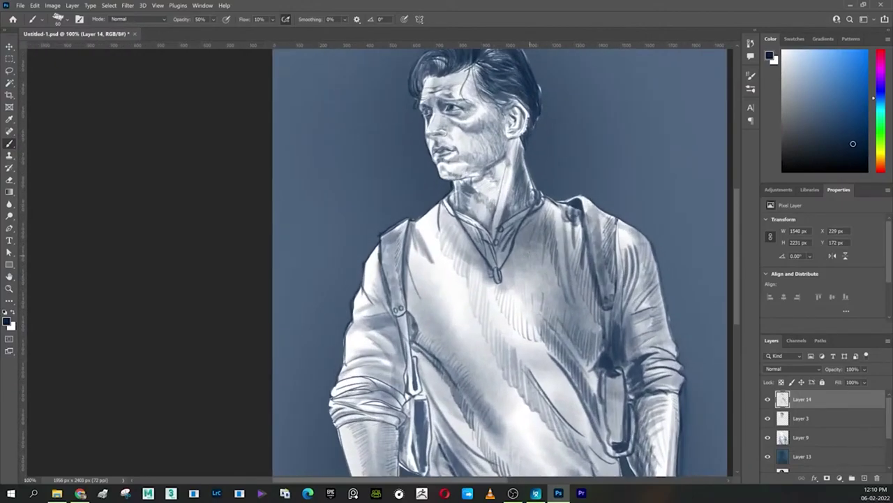
Step: Display the canvas in full-screen mode on black, with the figure shifted lower
key("f")
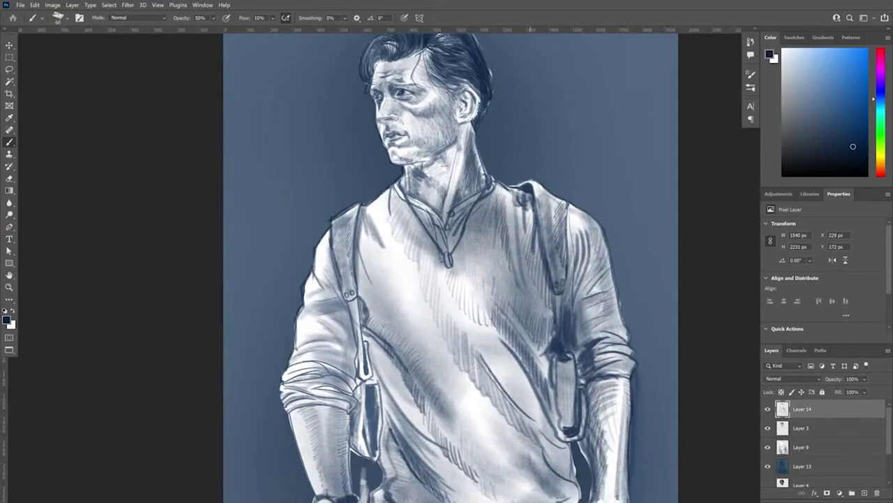
key("f")
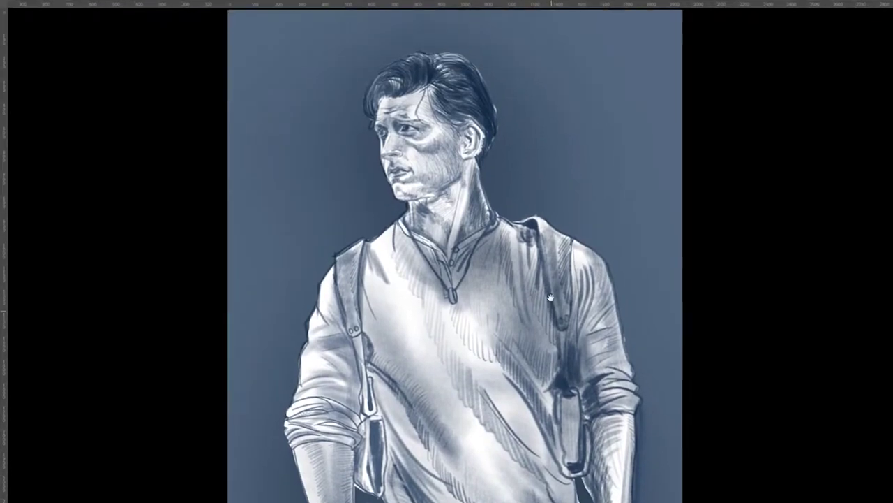
left_click_drag(545, 231, 541, 301)
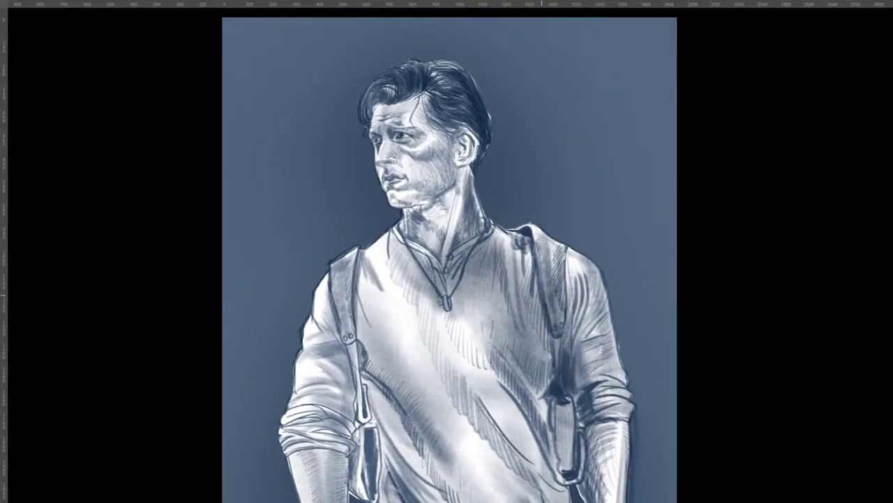